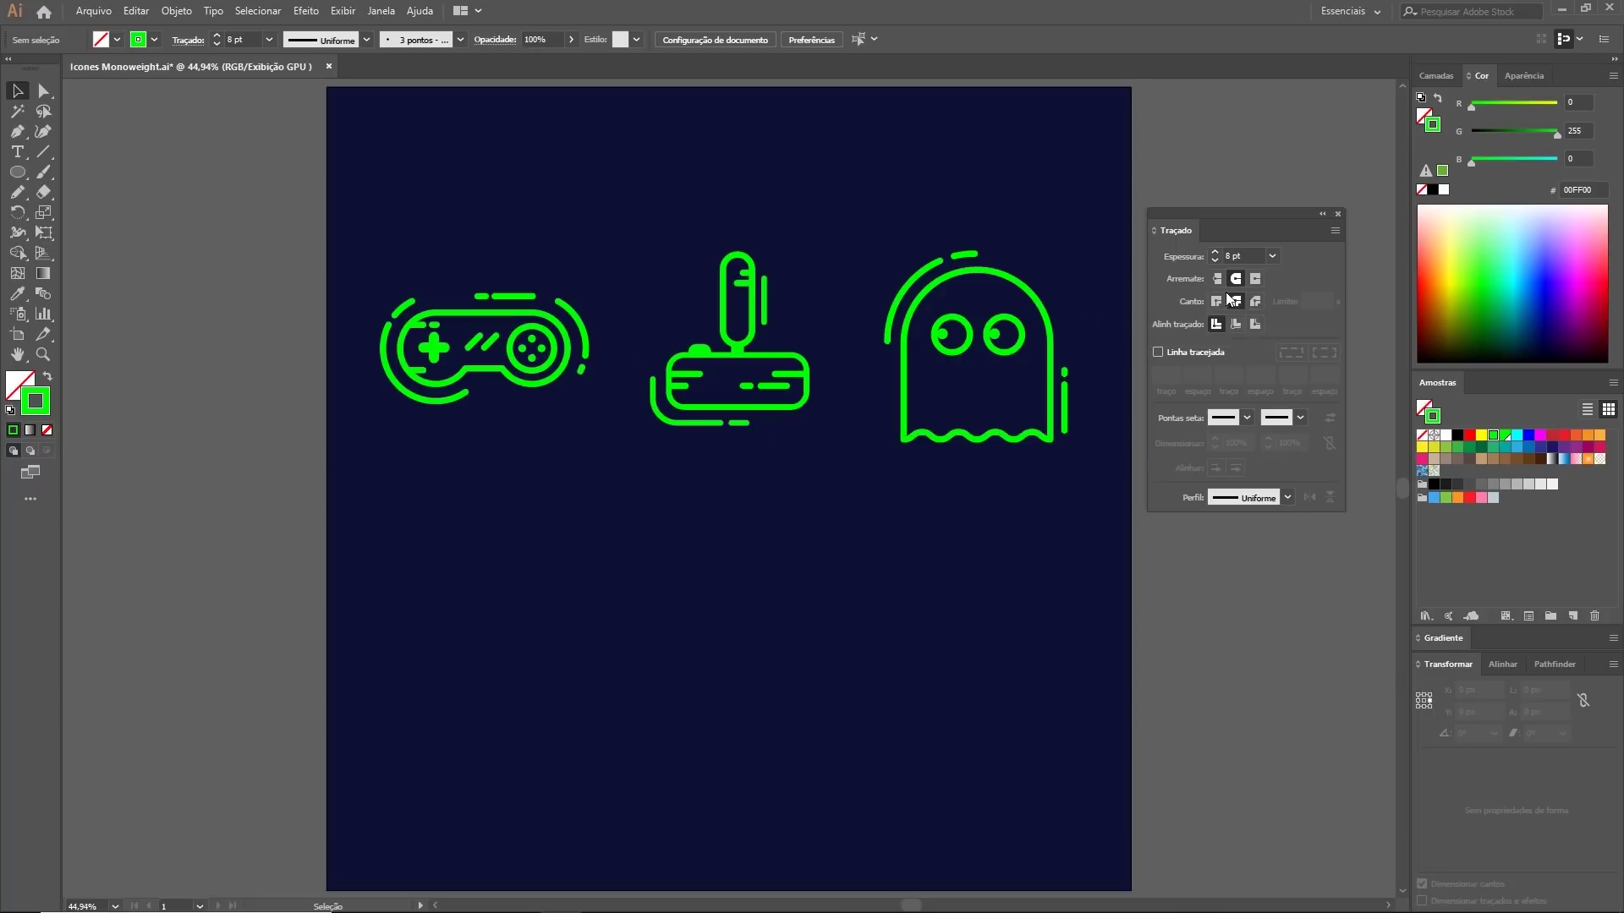
# Step: Draw a rectangle outline below the controller icon
pyautogui.press('z')
pyautogui.click(481, 439)
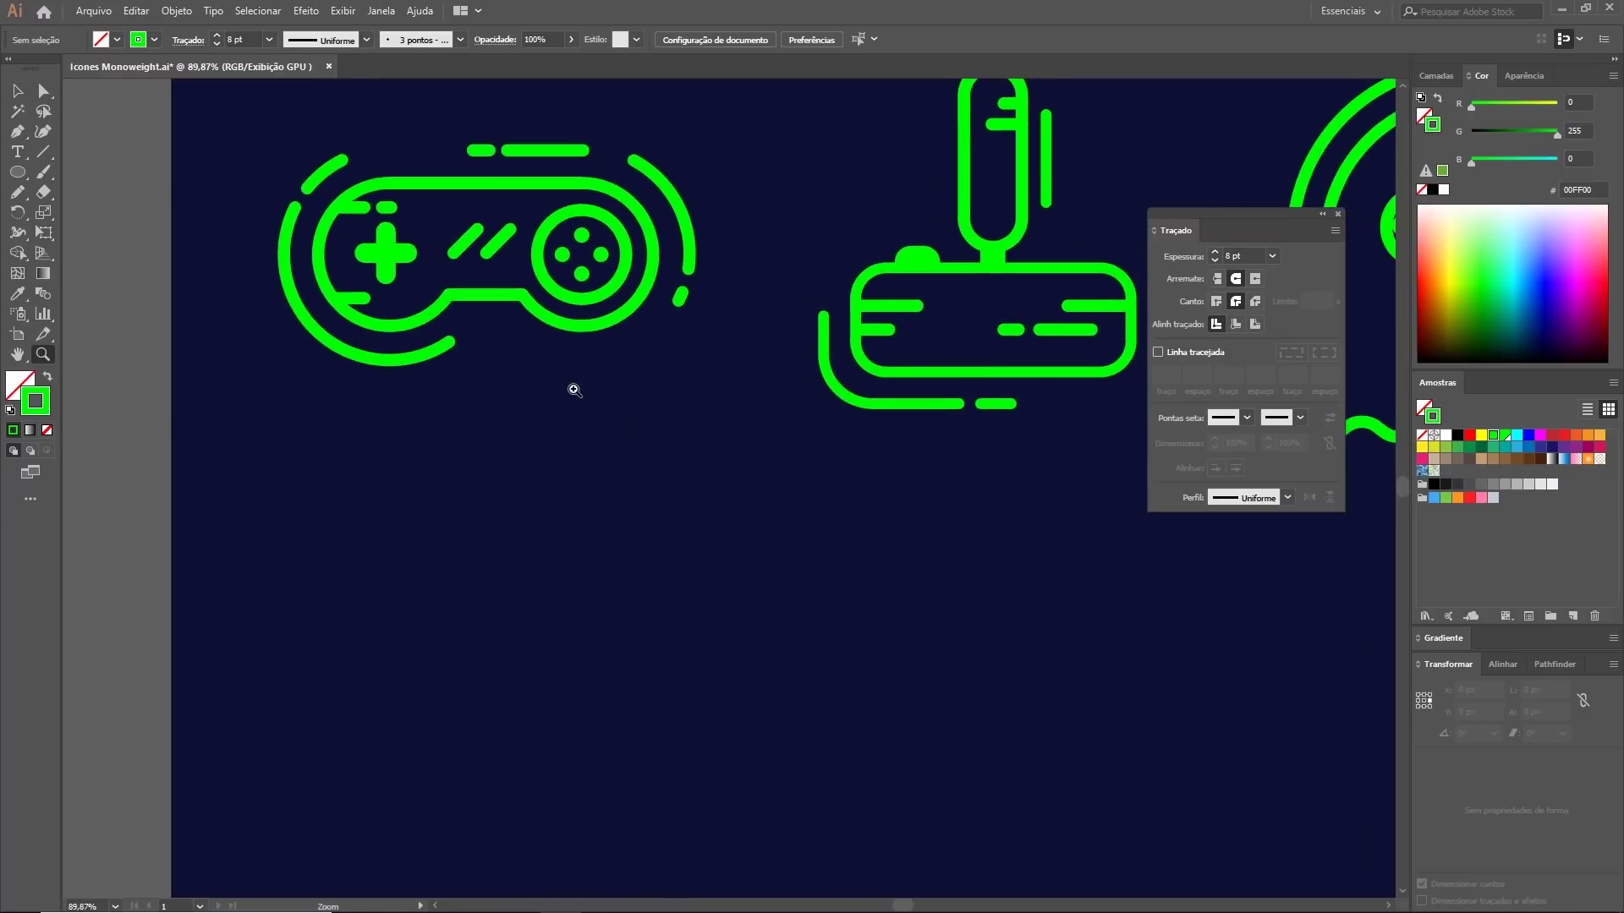
pyautogui.moveTo(575, 390); pyautogui.dragTo(555, 460)
pyautogui.press('v')
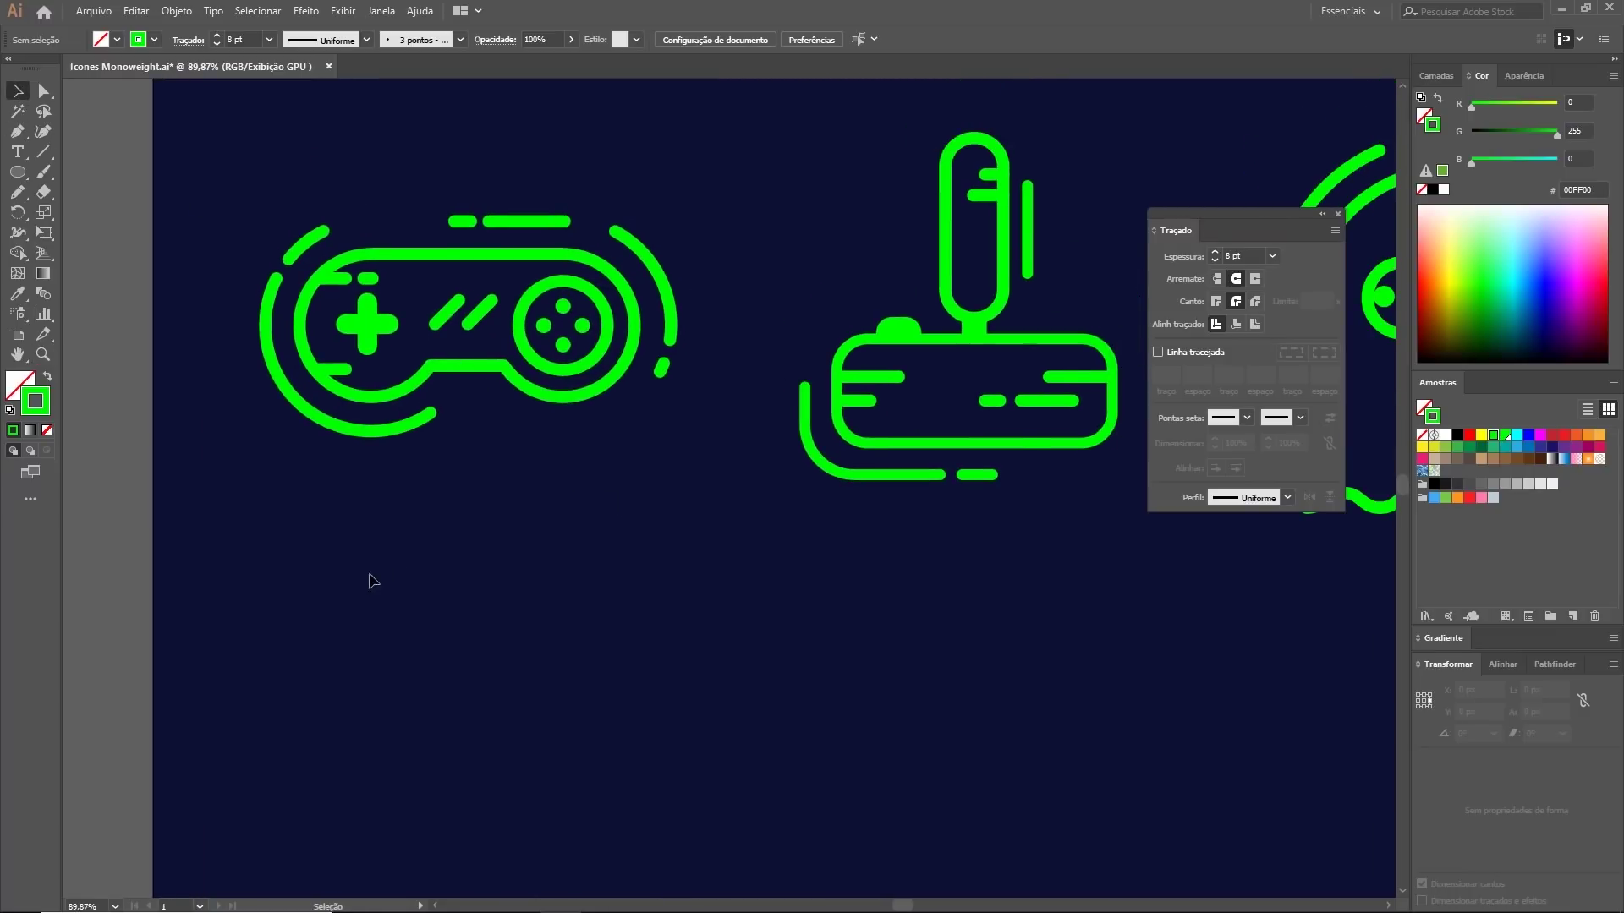
pyautogui.press('m')
pyautogui.moveTo(346, 551); pyautogui.dragTo(562, 650)
pyautogui.press('v')
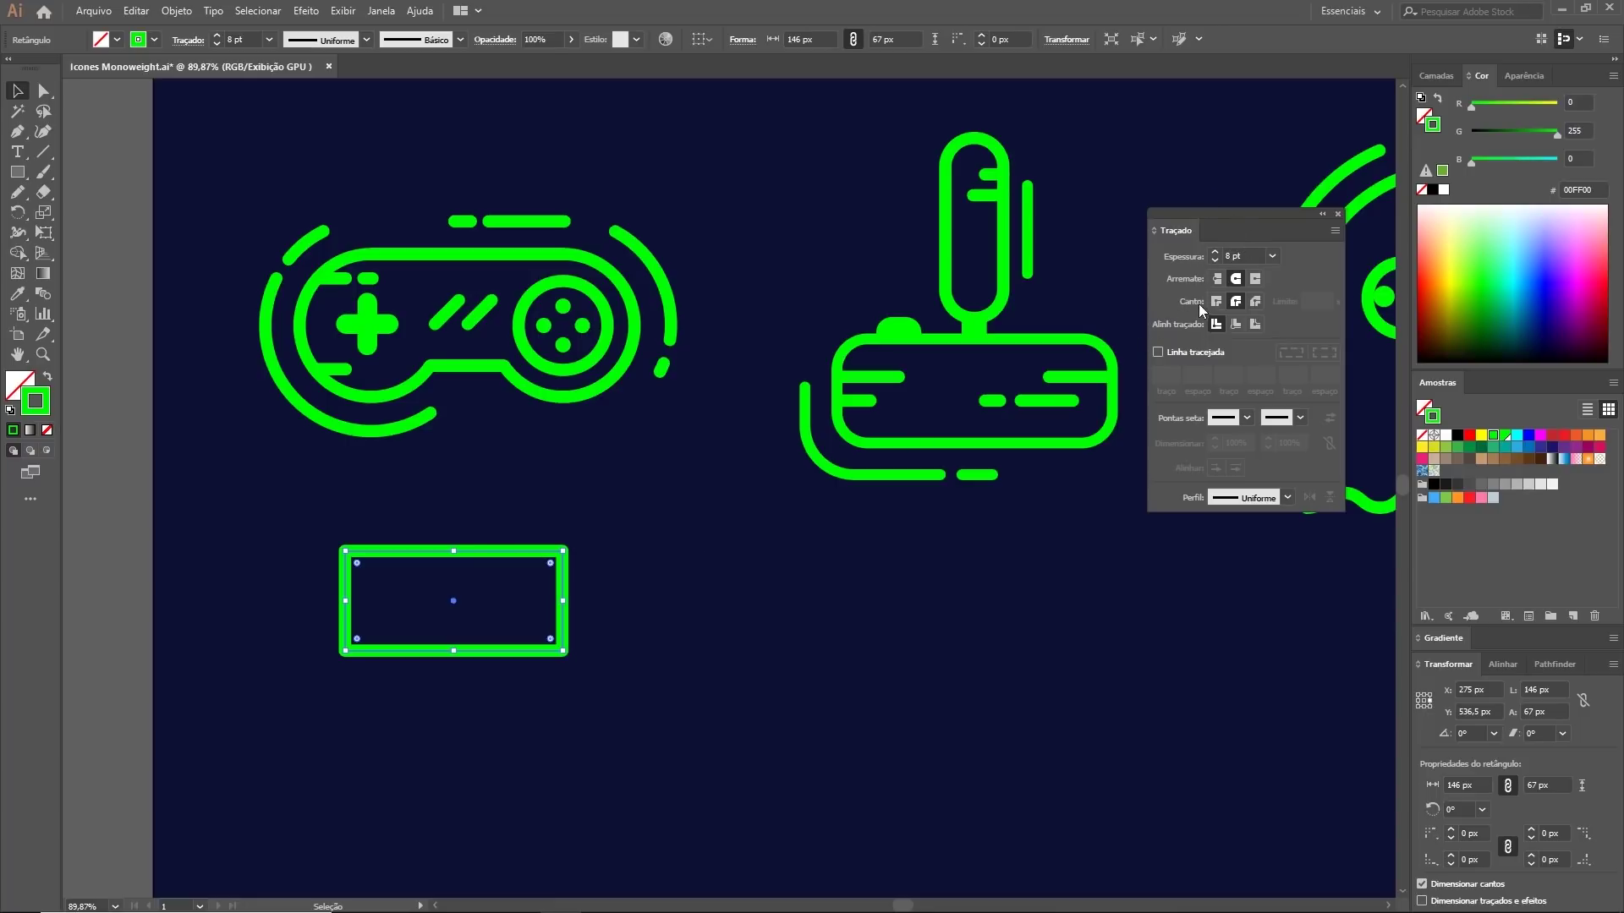
pyautogui.click(518, 717)
# Step: Draw a straight horizontal line beneath the new rectangle
pyautogui.press('p')
pyautogui.click(380, 714)
pyautogui.click(558, 713)
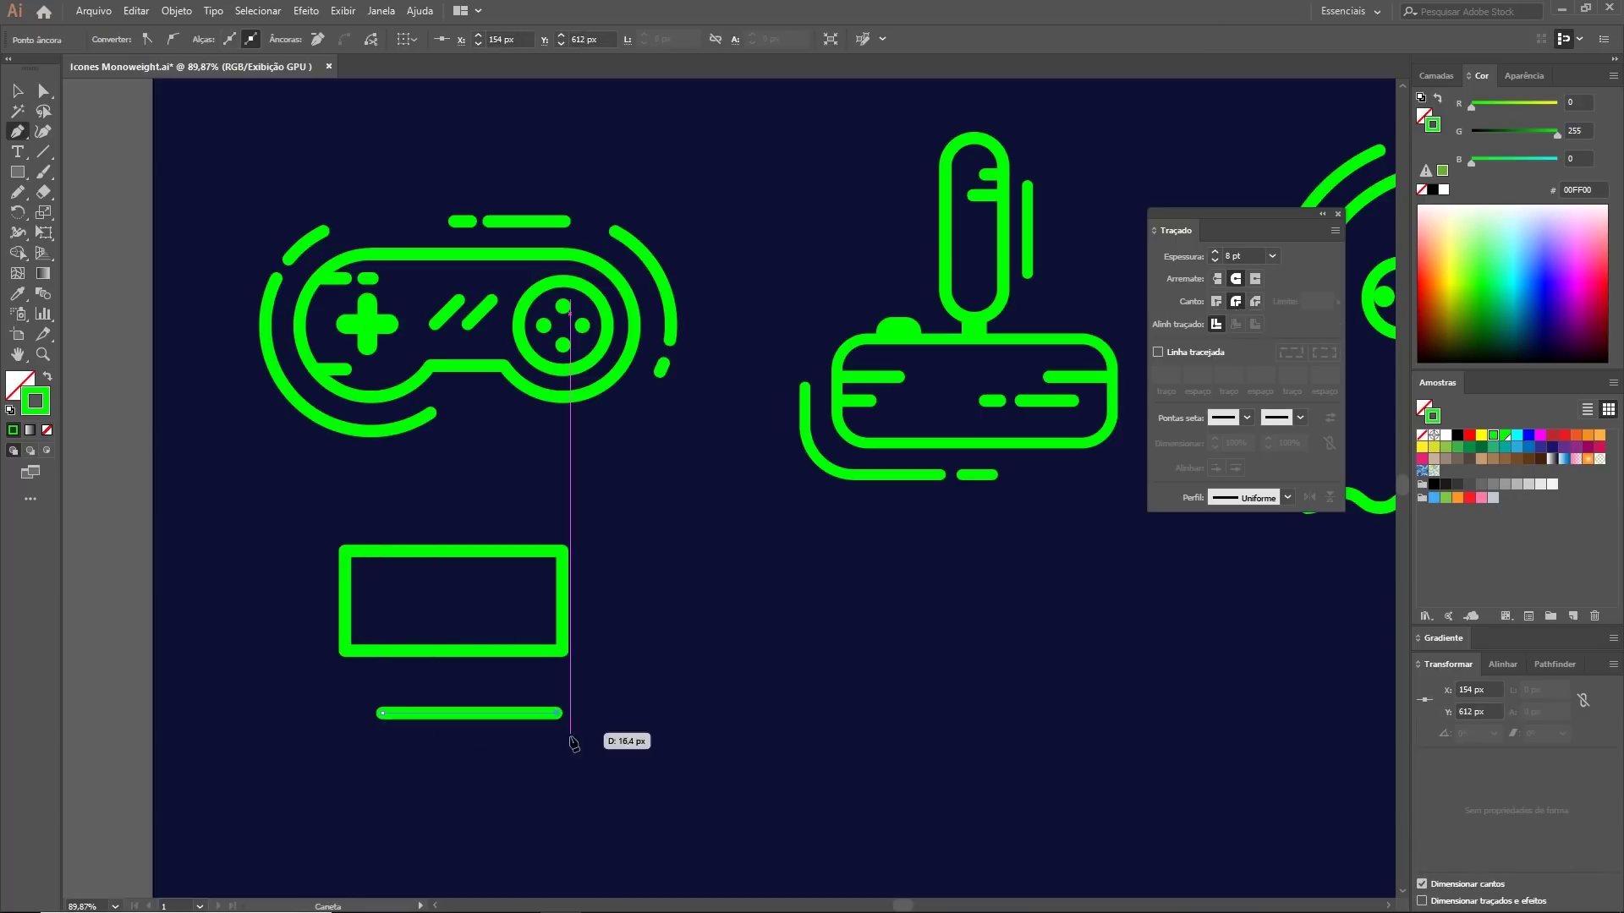
pyautogui.press('v')
pyautogui.click(527, 776)
# Step: Give the horizontal line flat Butt Cap ends
pyautogui.press('z')
pyautogui.moveTo(475, 714)
pyautogui.mouseDown()
pyautogui.moveTo(713, 748)
pyautogui.moveTo(806, 669)
pyautogui.mouseUp()
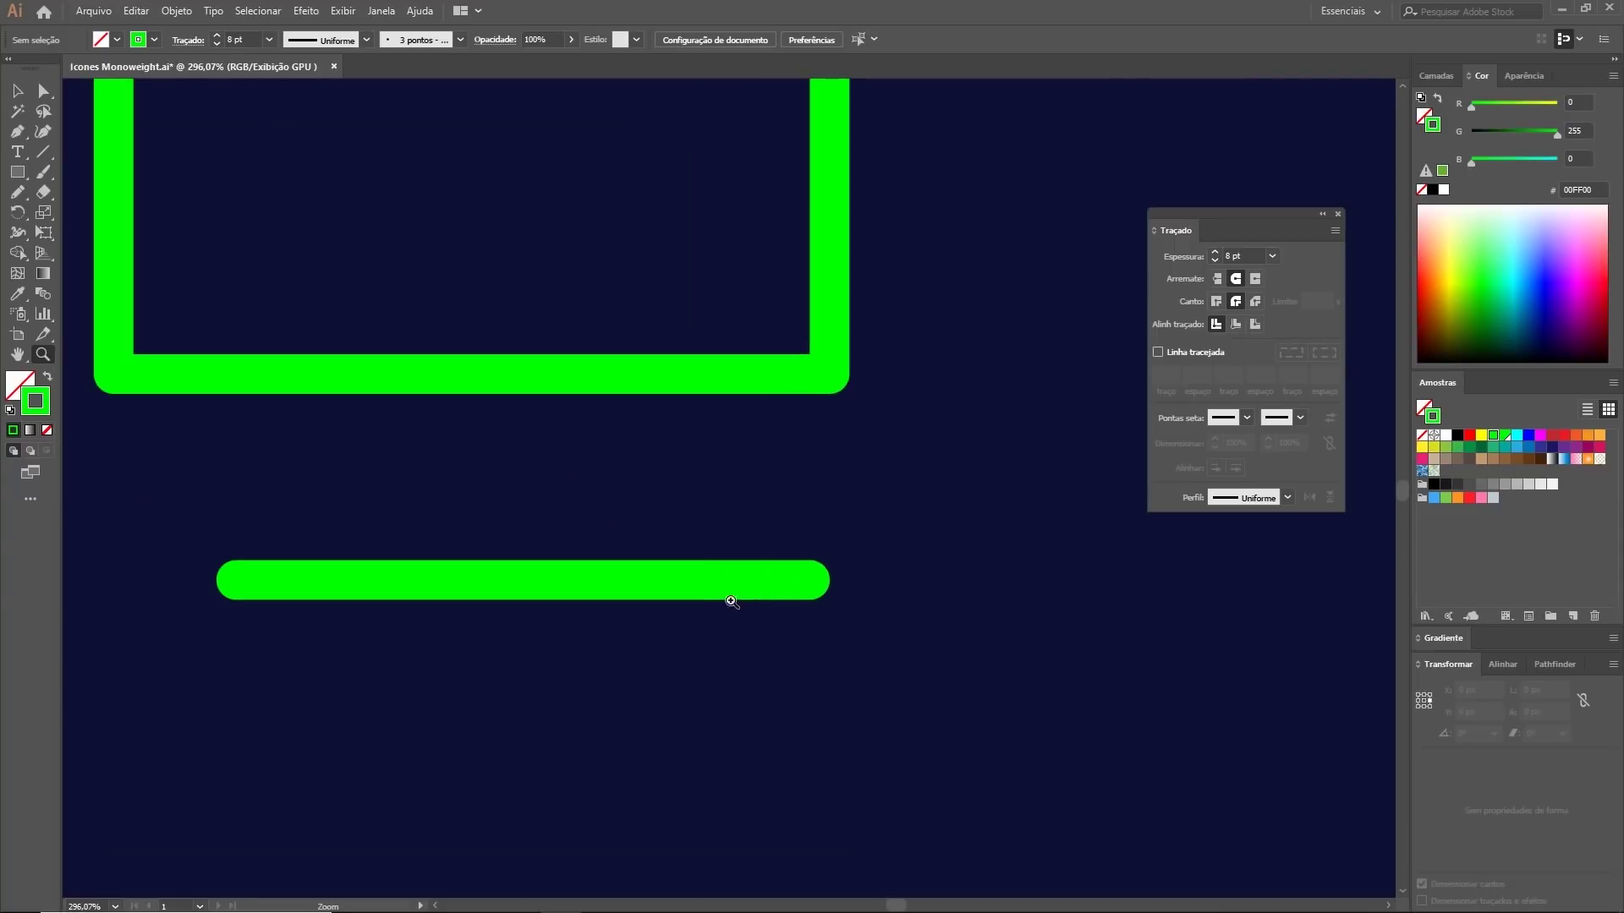
pyautogui.press('v')
pyautogui.moveTo(554, 546); pyautogui.dragTo(634, 624)
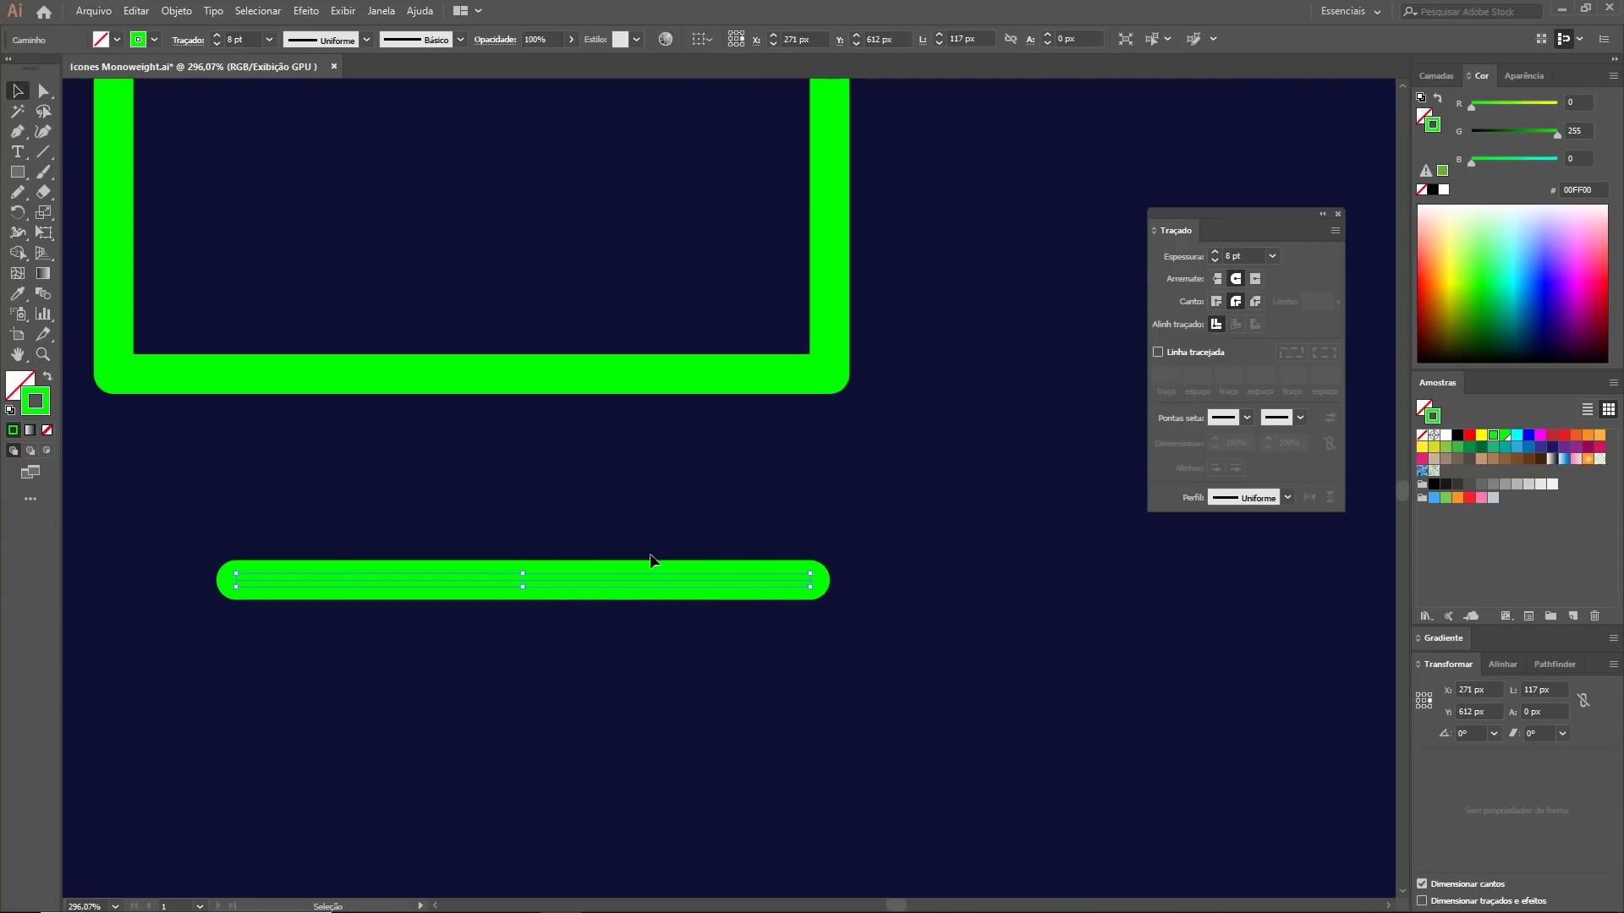
pyautogui.click(1218, 279)
pyautogui.click(688, 616)
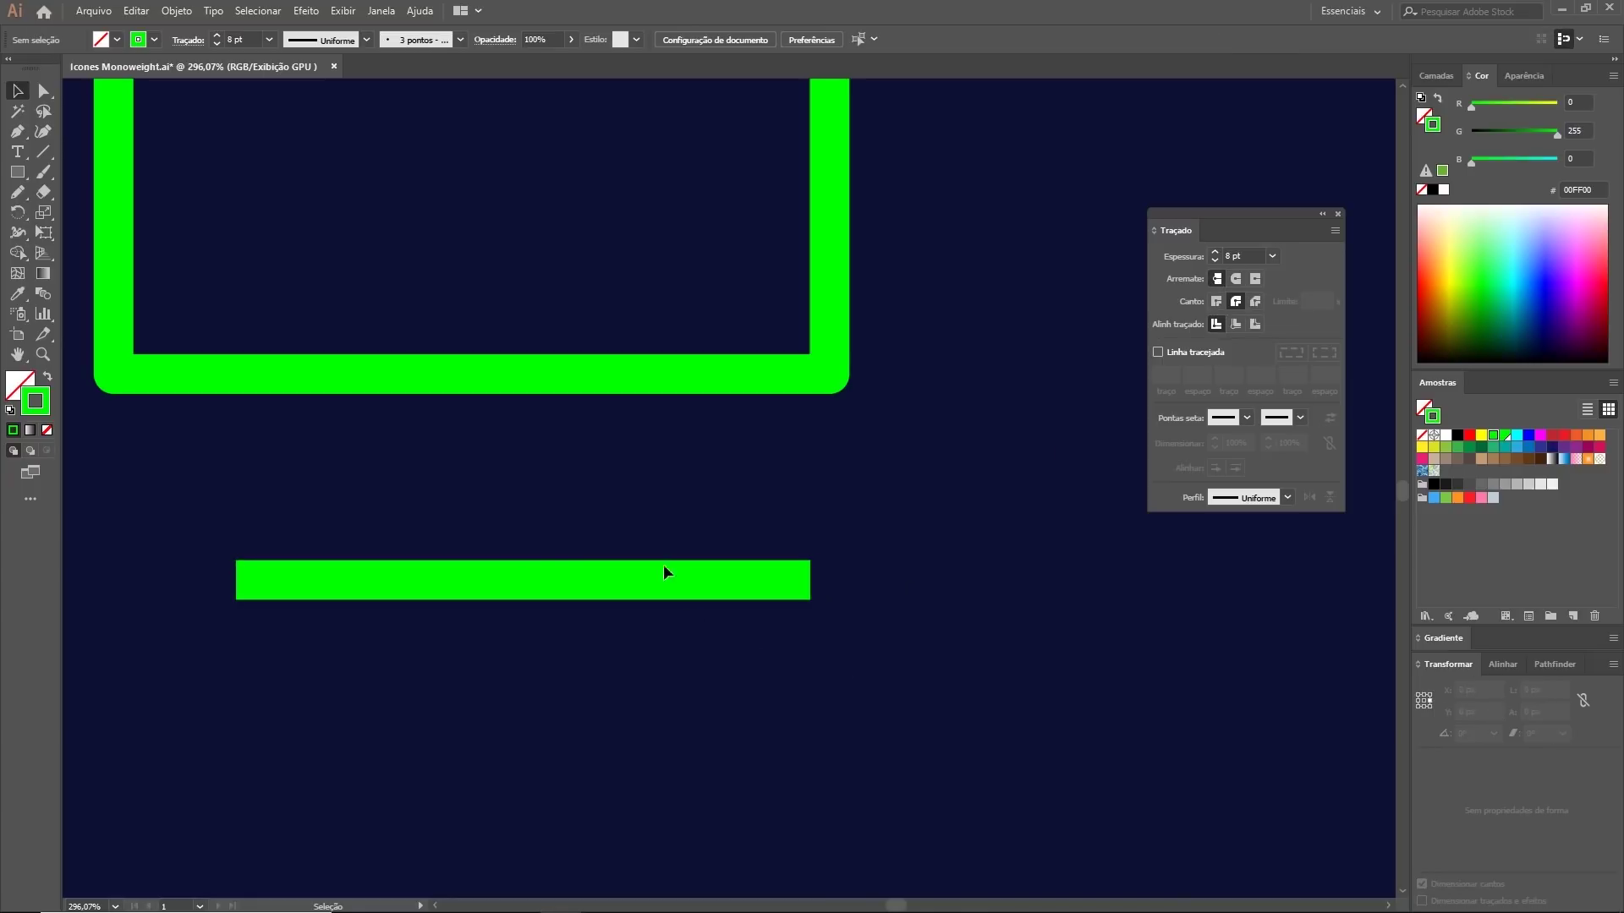
pyautogui.scroll(-5, 641, 624)
# Step: Delete the short line under the rectangle
pyautogui.scroll(1, 769, 319)
pyautogui.moveTo(487, 545); pyautogui.dragTo(558, 583)
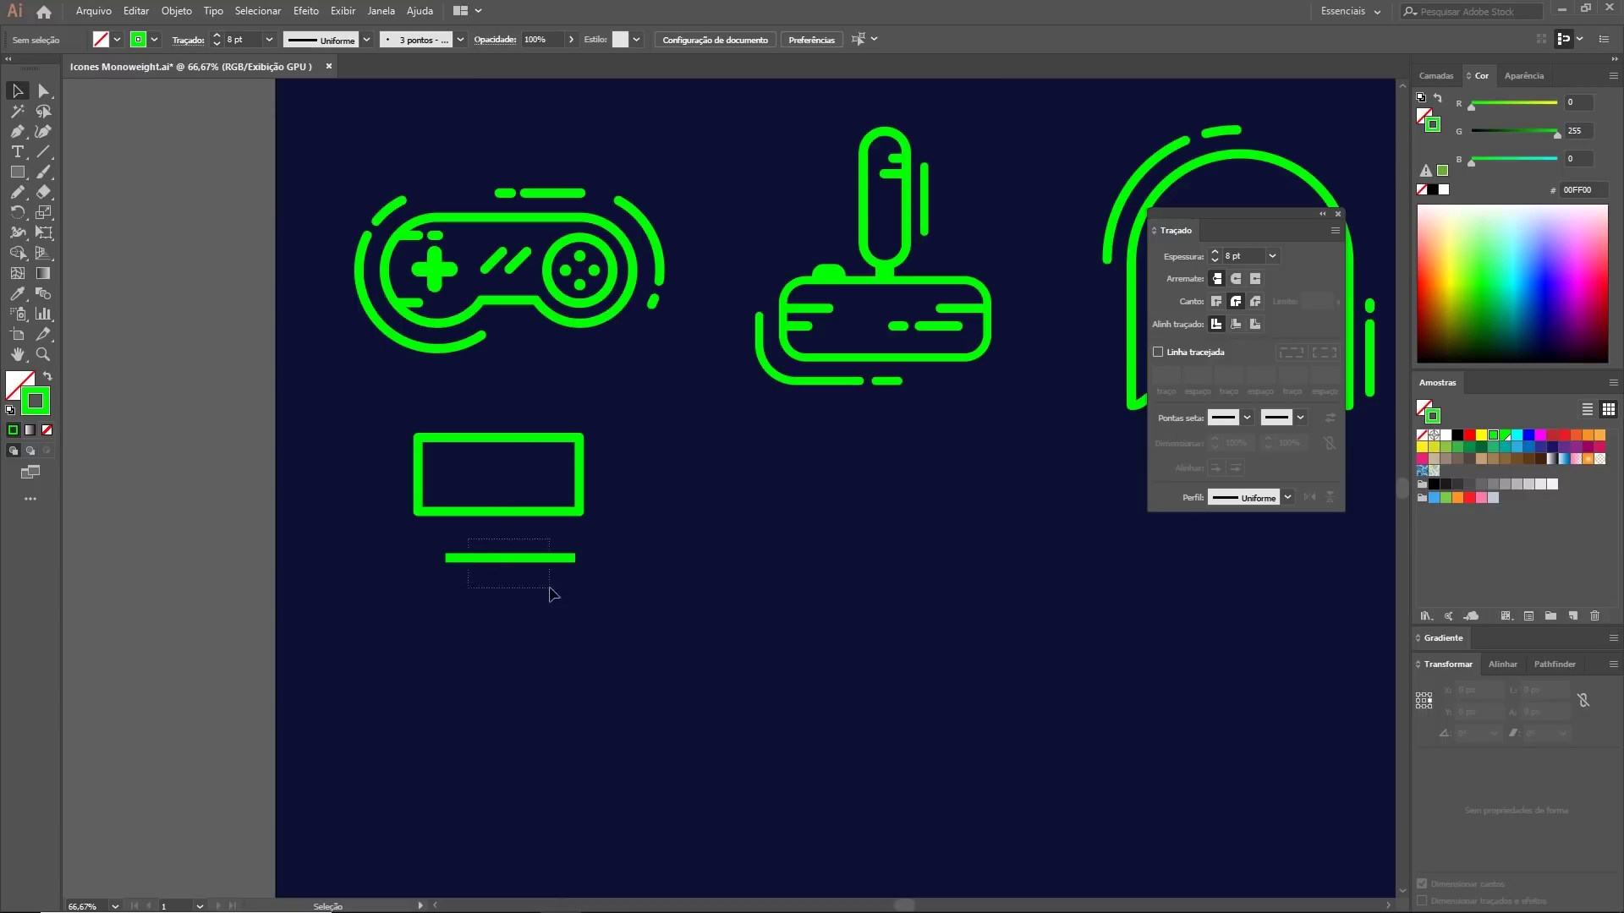
pyautogui.press('Delete')
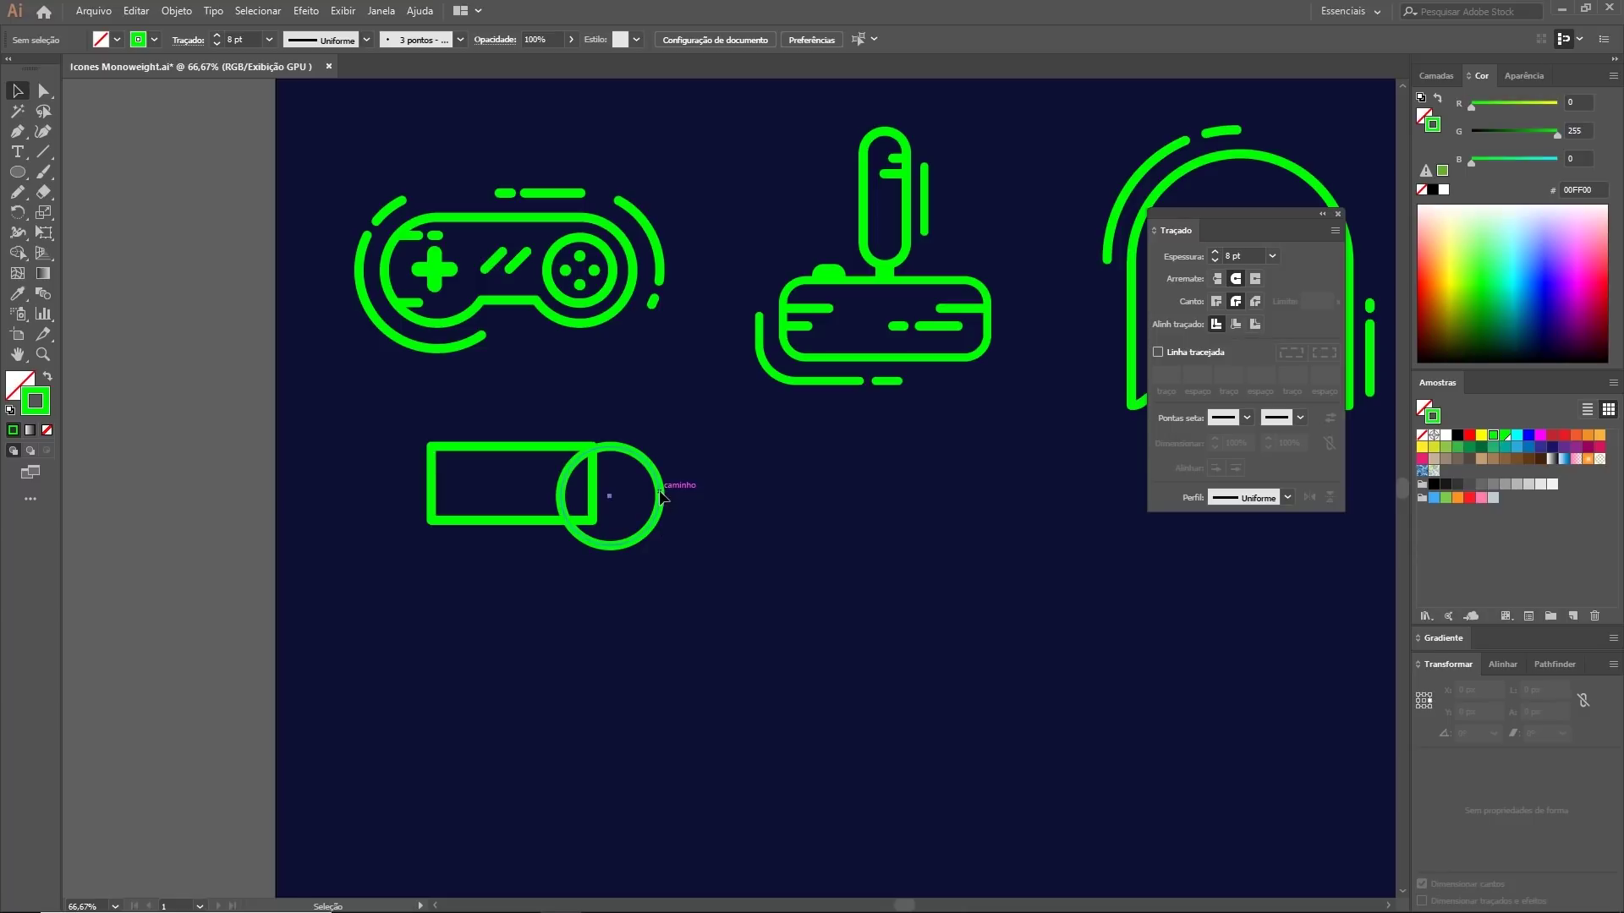
# Step: Overlap a circle copy on each end of the rectangle and align them
pyautogui.moveTo(655, 501); pyautogui.dragTo(470, 505)
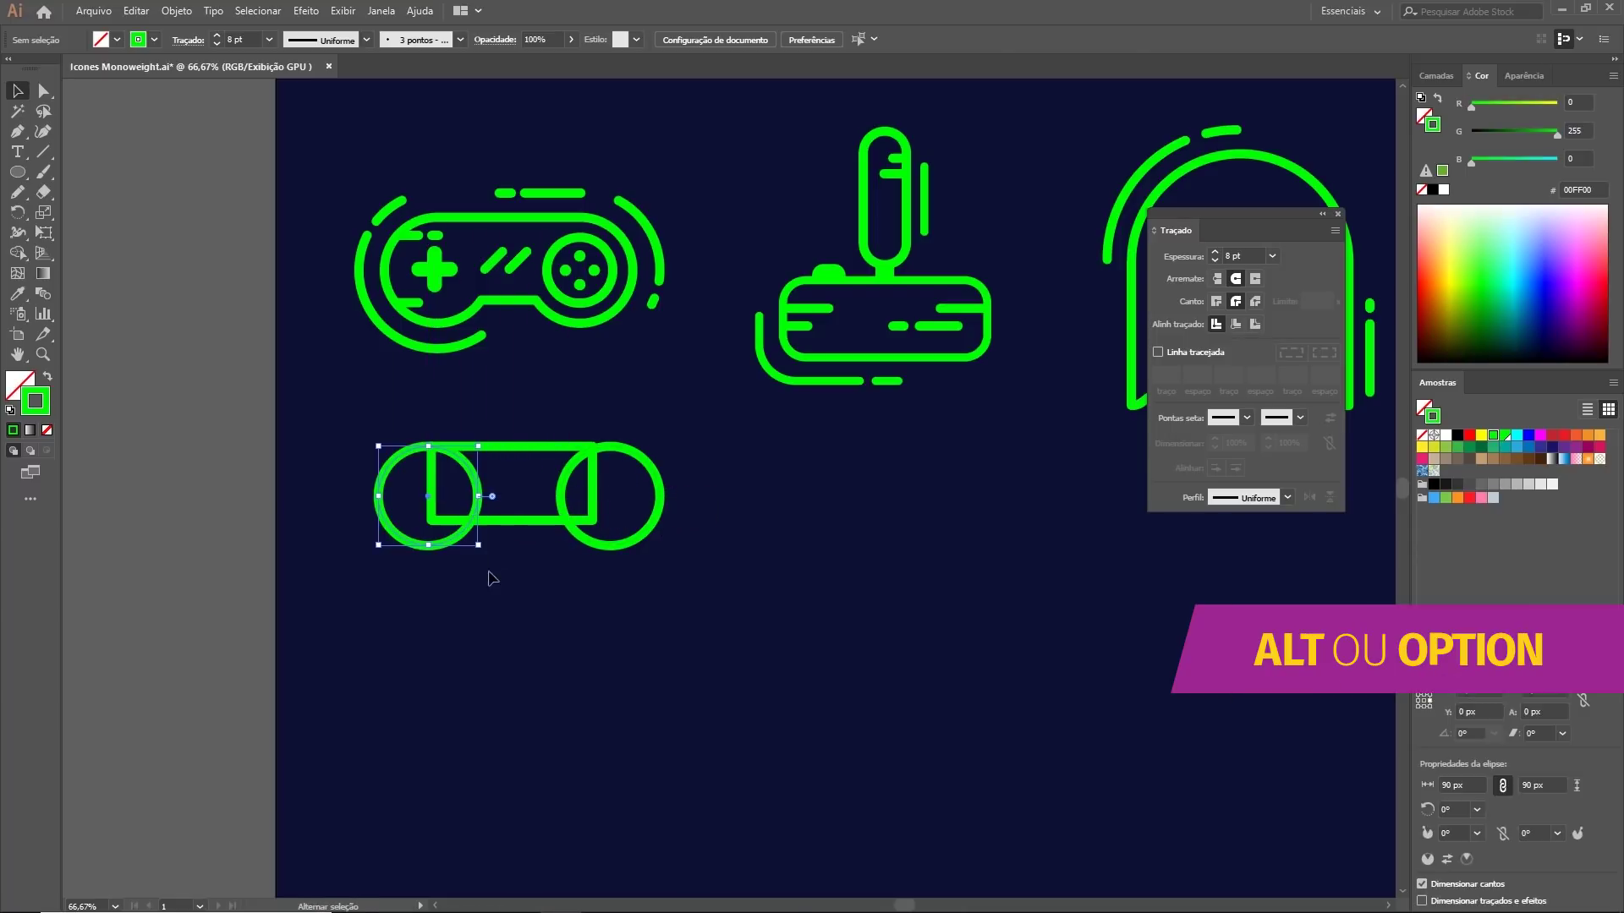
pyautogui.moveTo(662, 499); pyautogui.dragTo(645, 499)
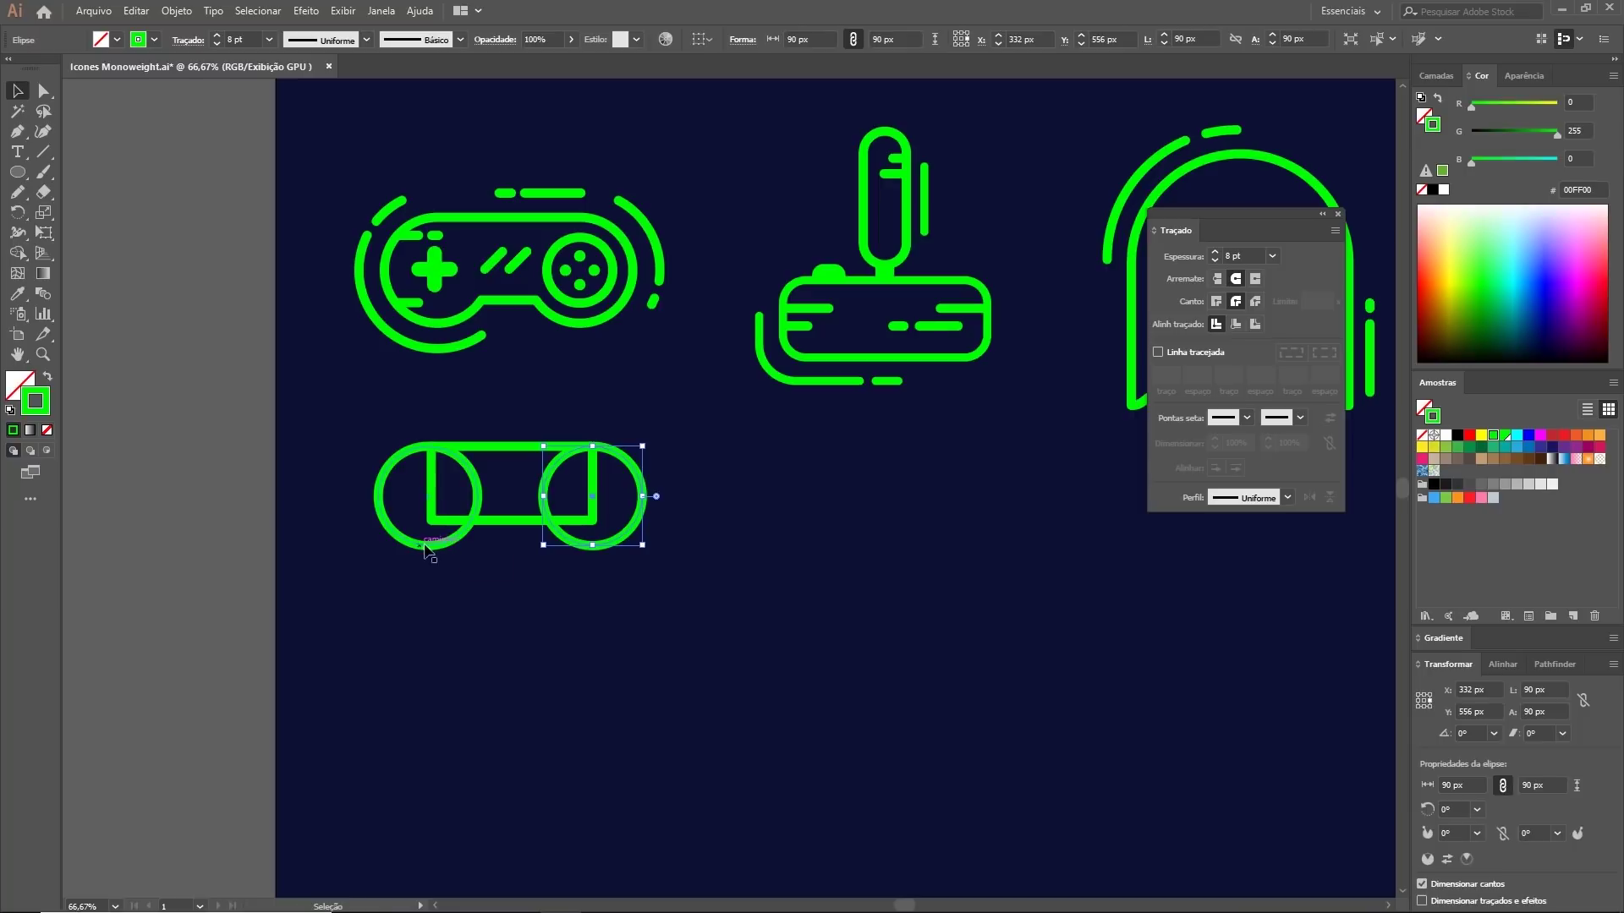
pyautogui.moveTo(447, 548); pyautogui.dragTo(455, 548)
pyautogui.moveTo(332, 440); pyautogui.dragTo(668, 486)
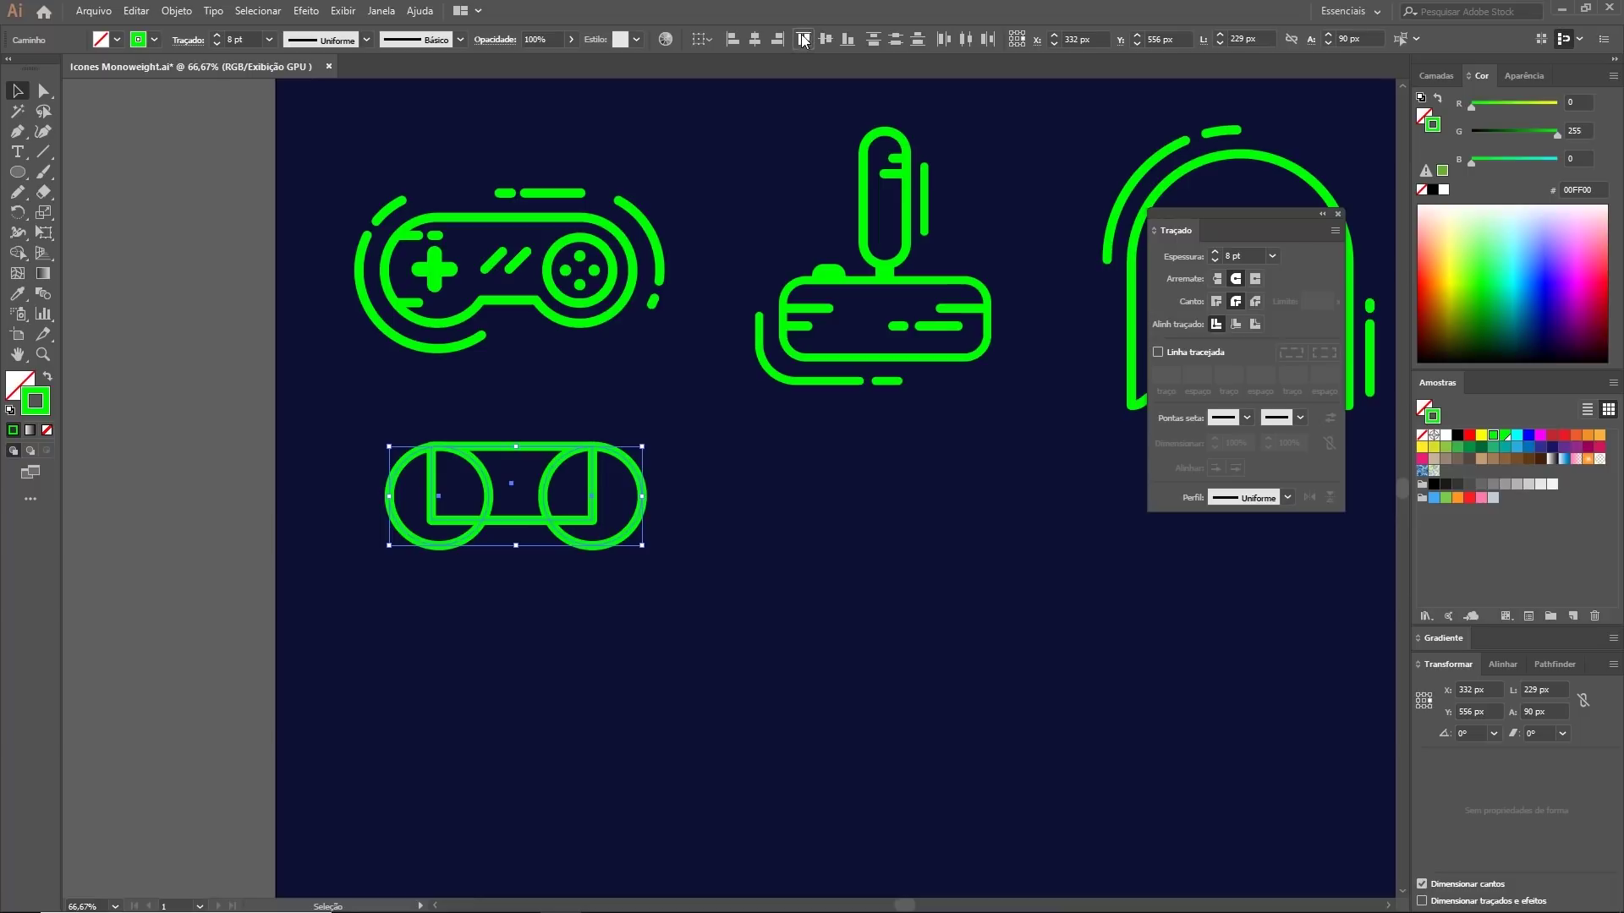
pyautogui.click(602, 618)
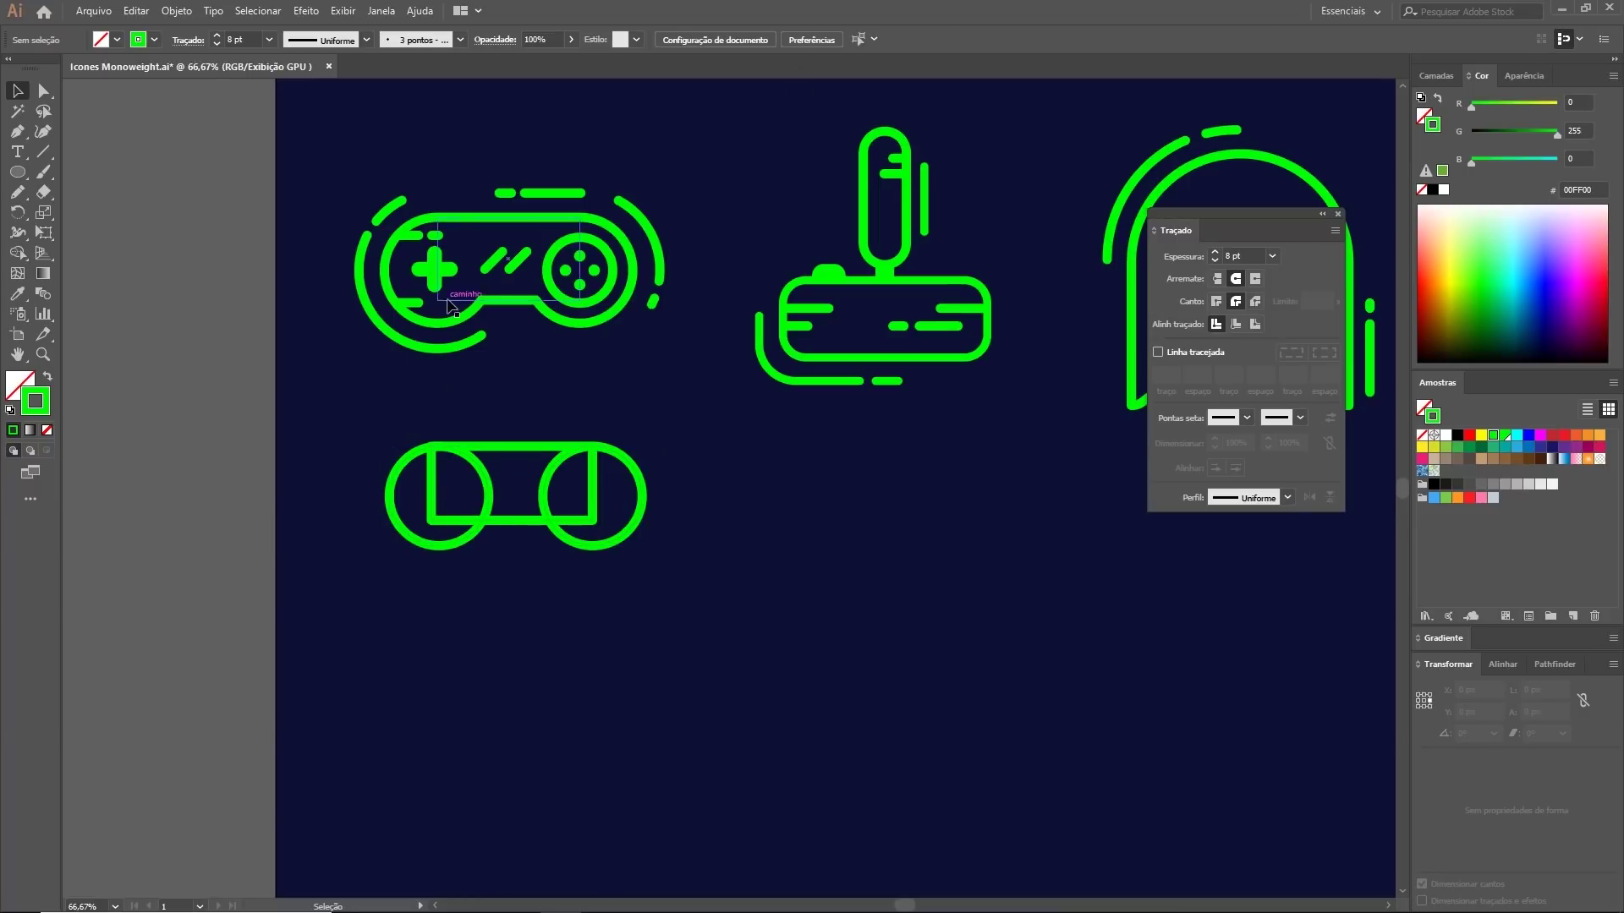
pyautogui.hotkey('ctrl', 'shift', 'F9')
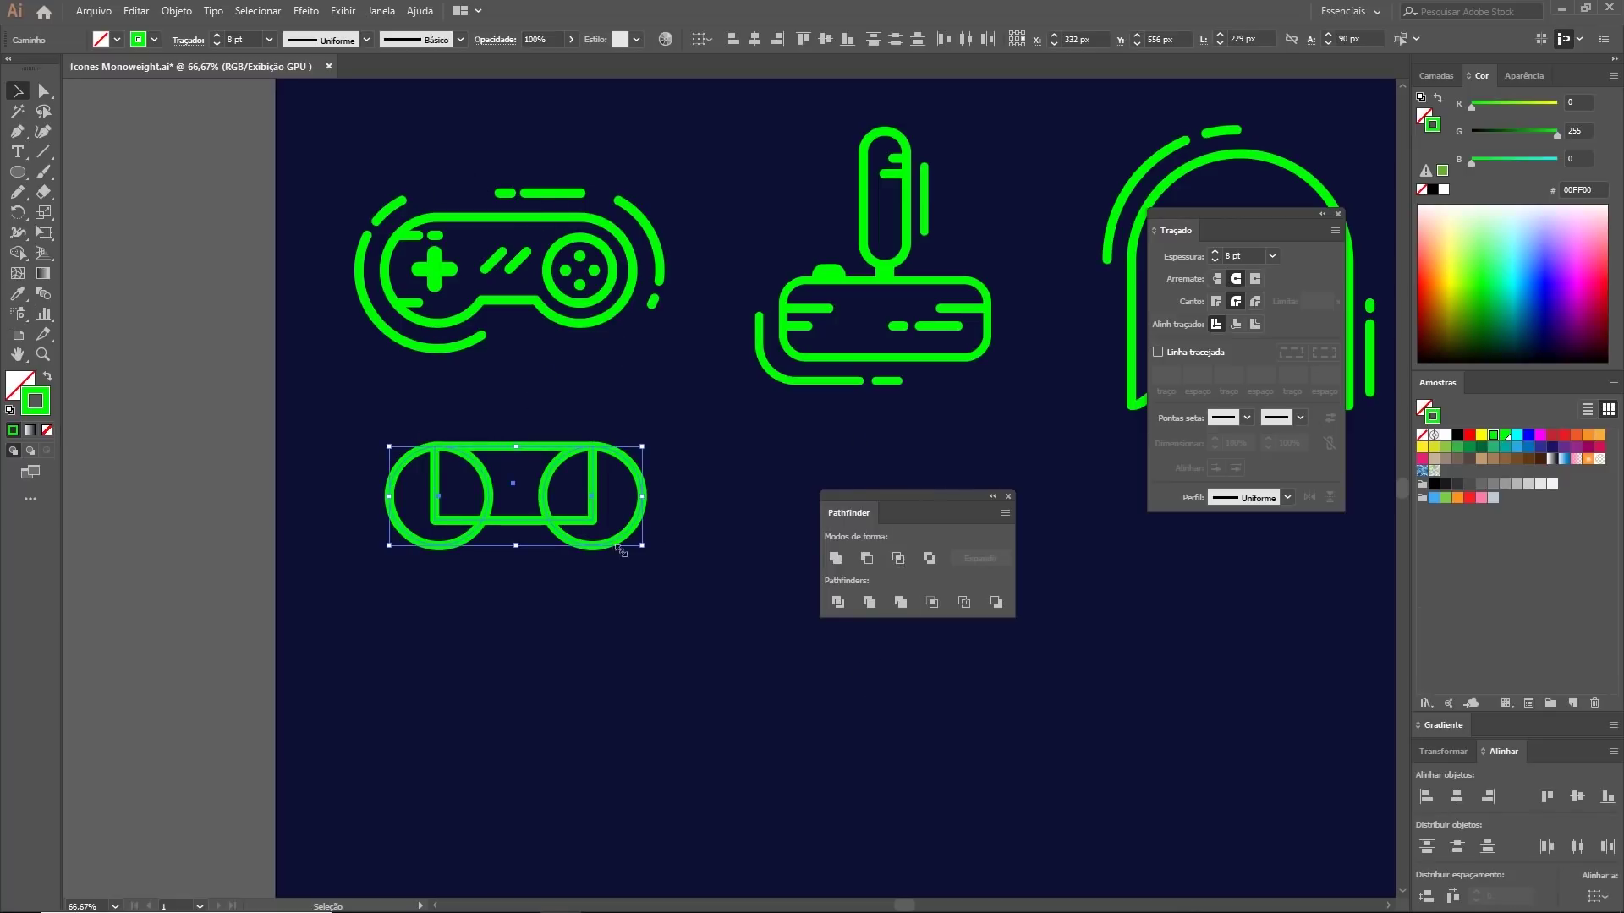
# Step: Unite the rectangle and both circles with Pathfinder into one controller outline
pyautogui.moveTo(936, 505); pyautogui.dragTo(863, 460)
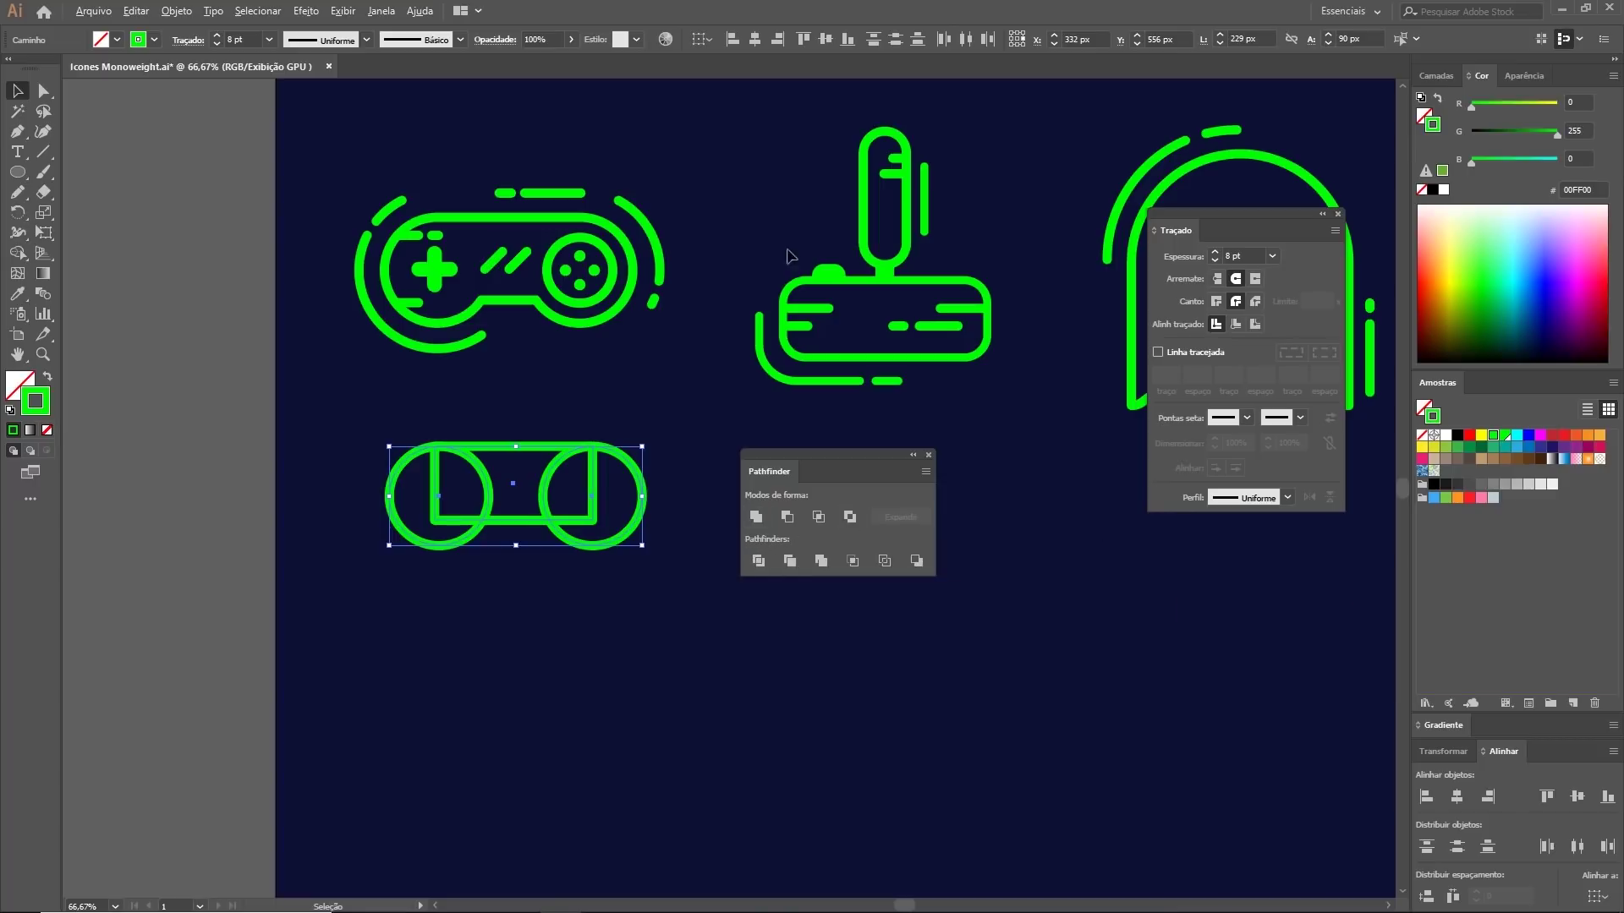
pyautogui.keyDown('alt'); pyautogui.click(758, 519); pyautogui.keyUp('alt')
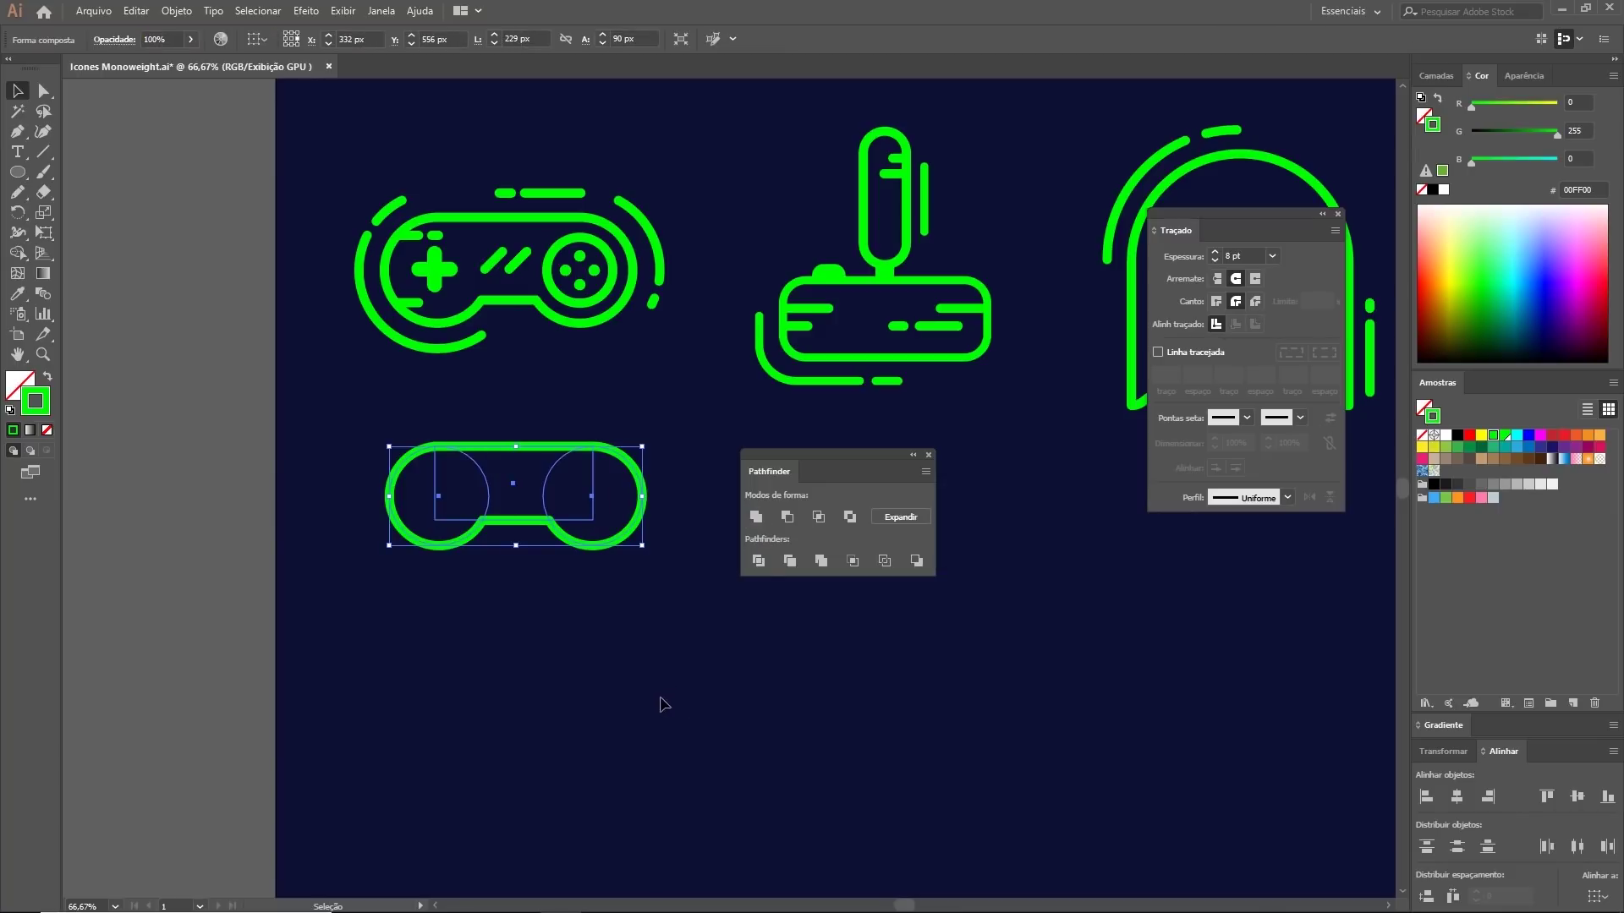
pyautogui.click(652, 630)
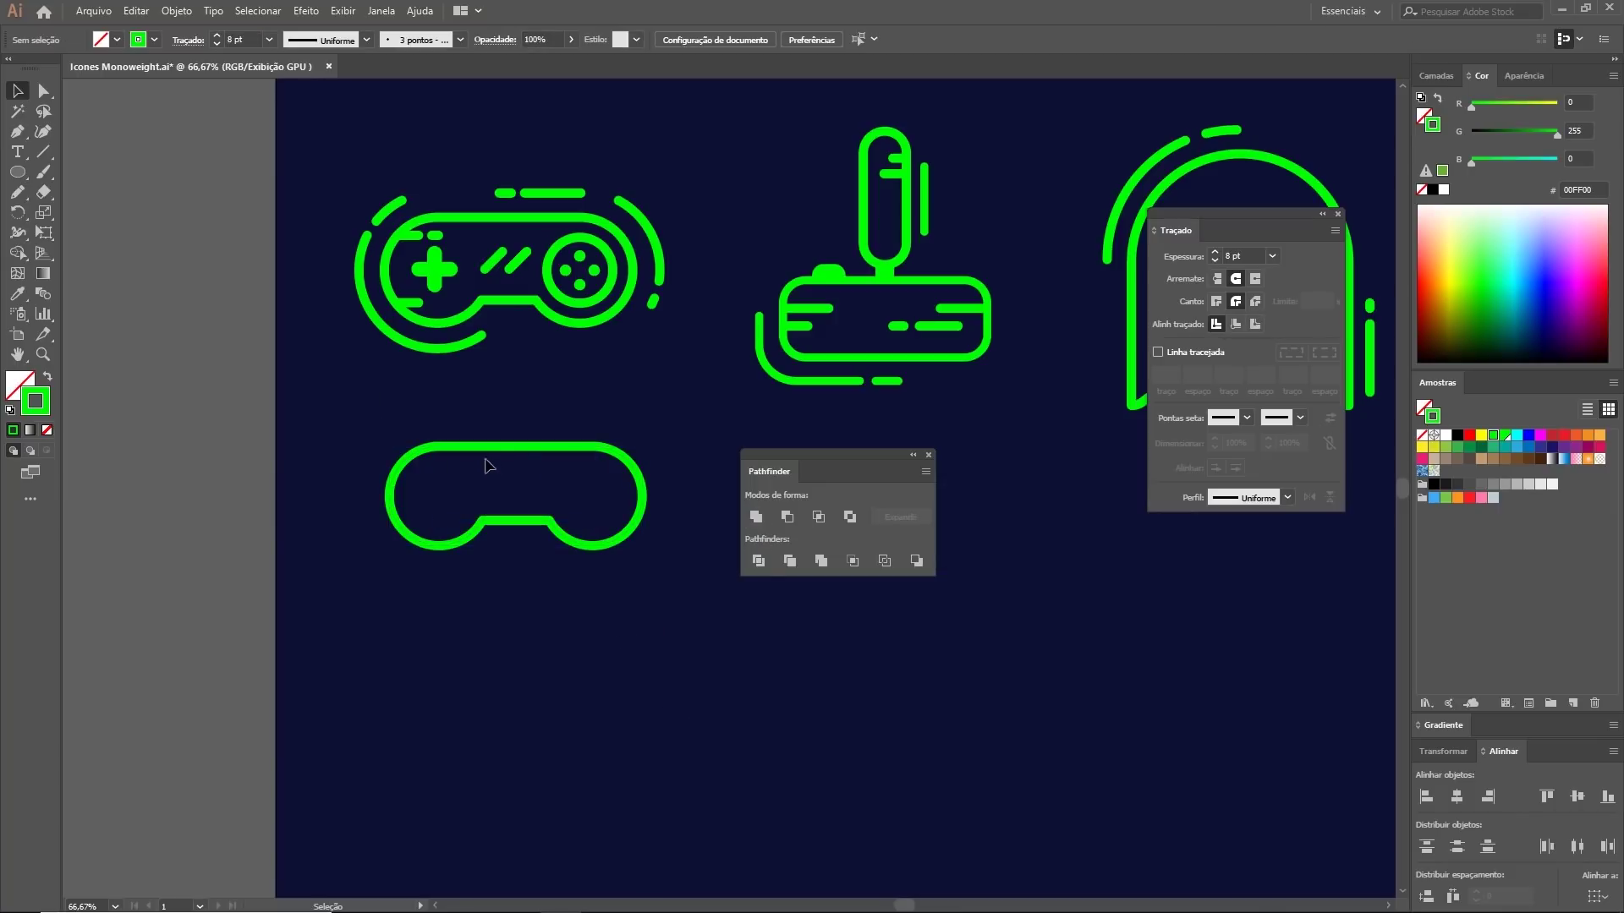
# Step: Deepen the outline's middle by dragging the rectangle's bottom edge down in isolation mode
pyautogui.click(530, 519)
pyautogui.doubleClick(514, 525)
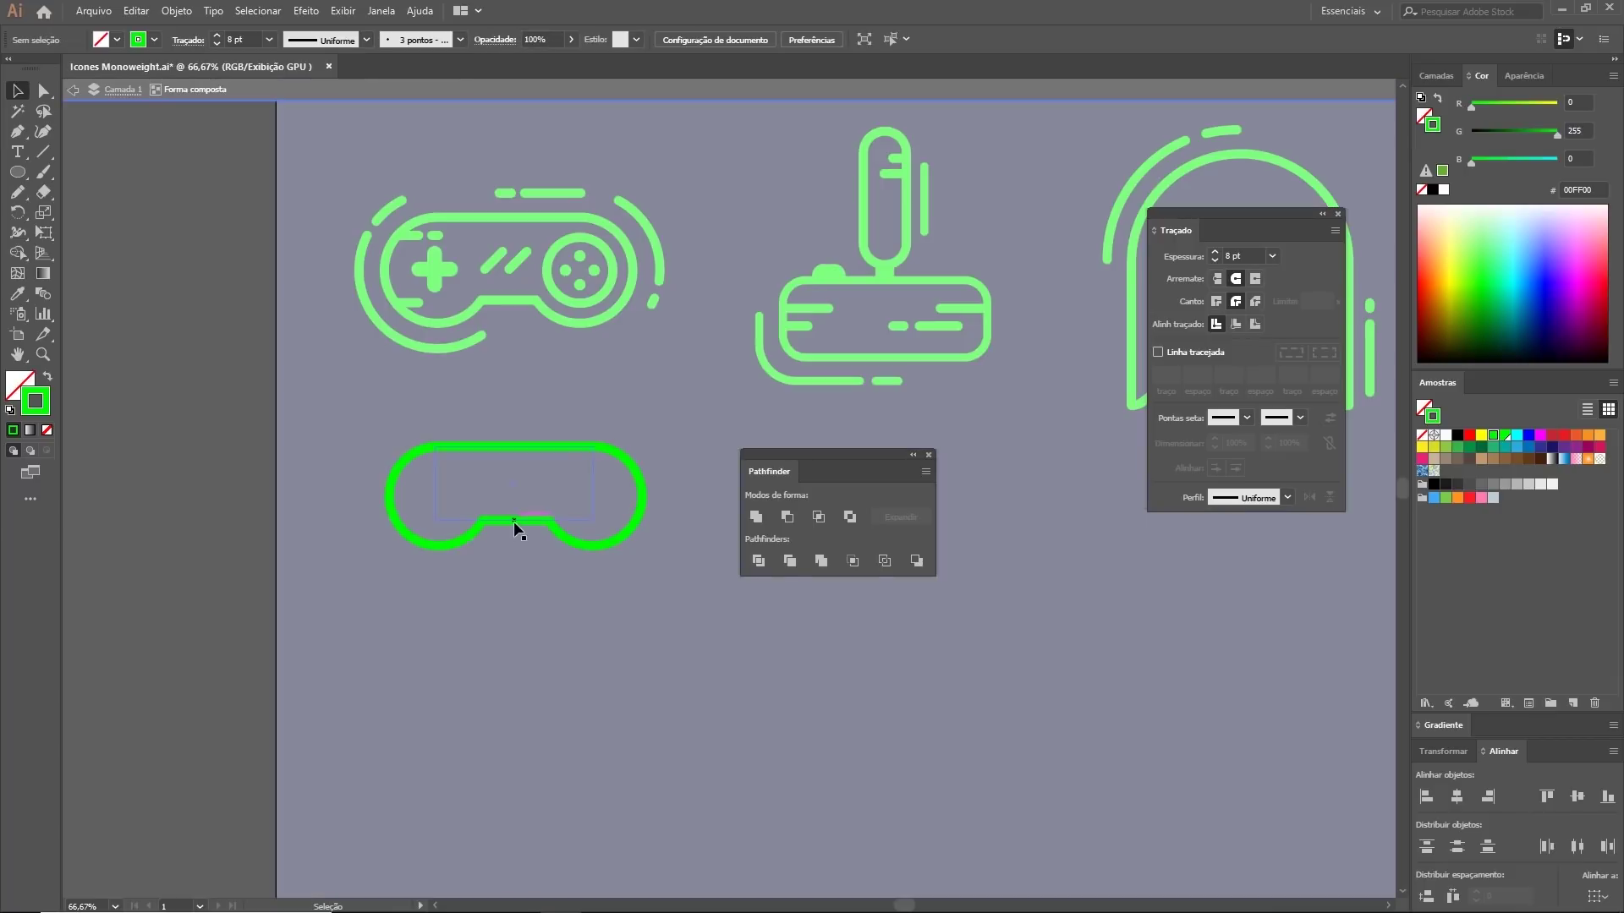
pyautogui.moveTo(515, 519); pyautogui.dragTo(515, 532)
pyautogui.click(511, 585)
pyautogui.doubleClick(564, 617)
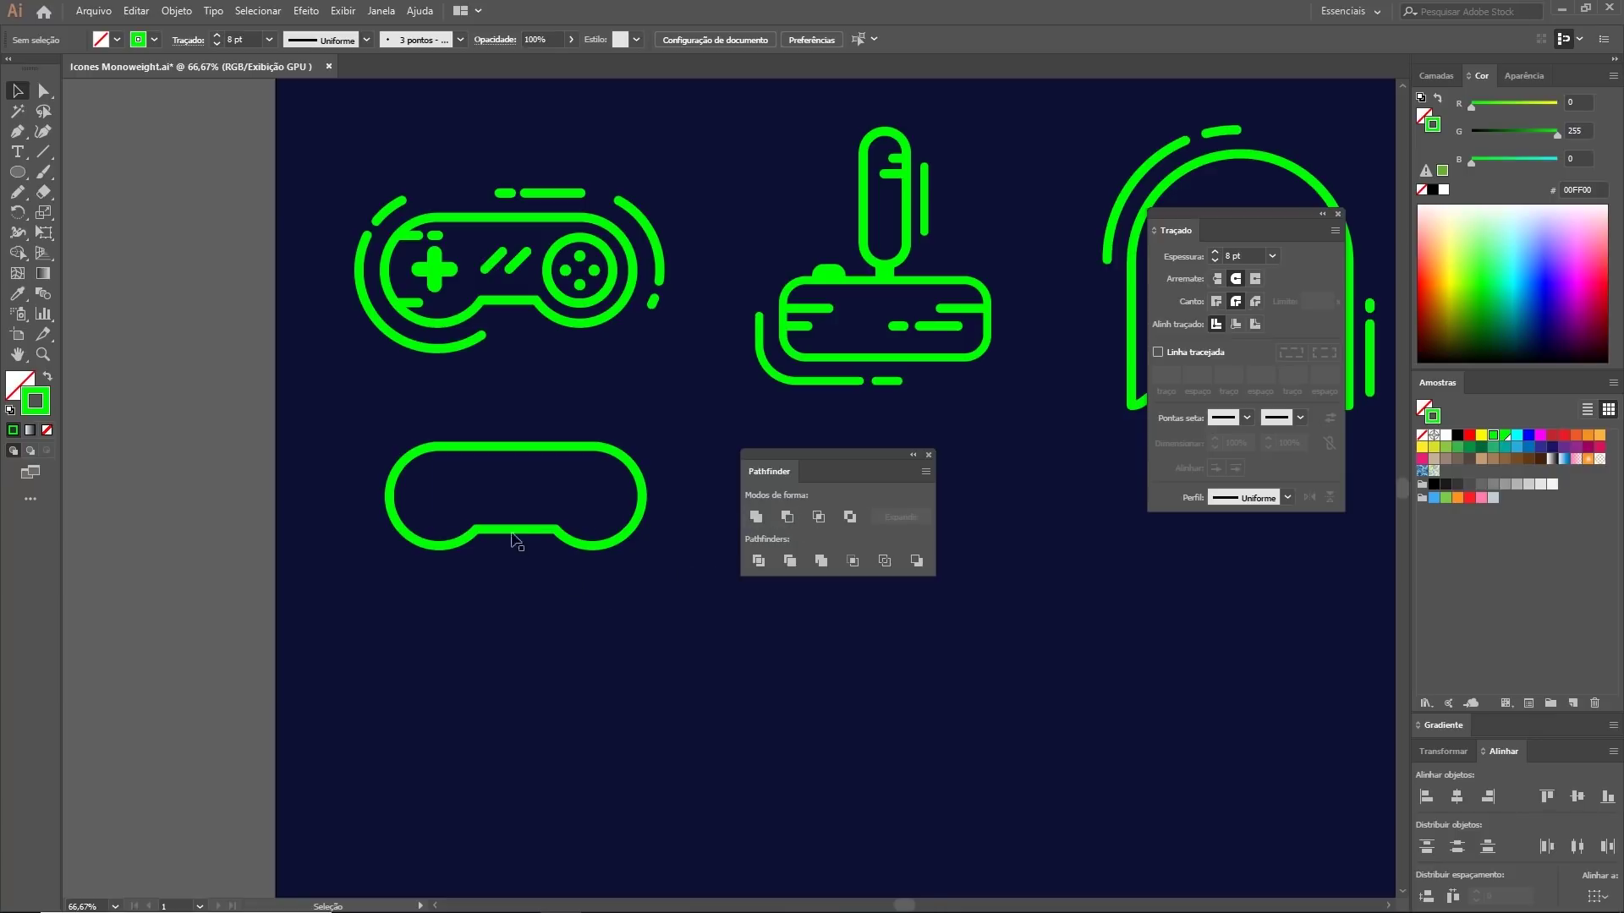
pyautogui.click(513, 535)
pyautogui.click(457, 626)
# Step: Scale the left circle inside the merged shape up to 96 px
pyautogui.click(465, 447)
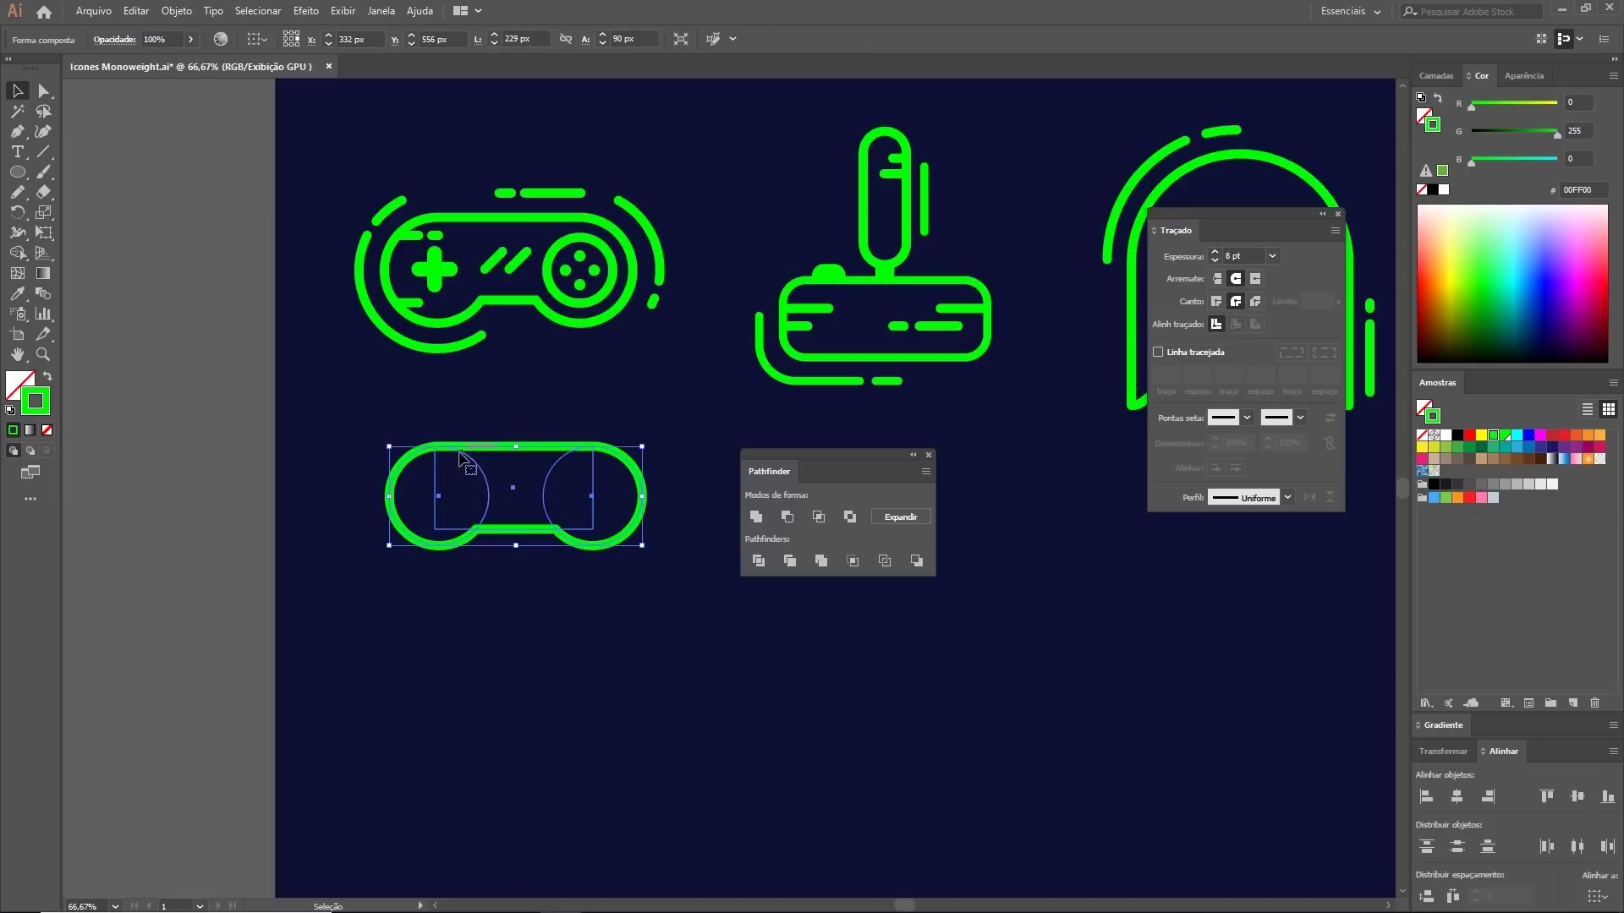
pyautogui.doubleClick(465, 449)
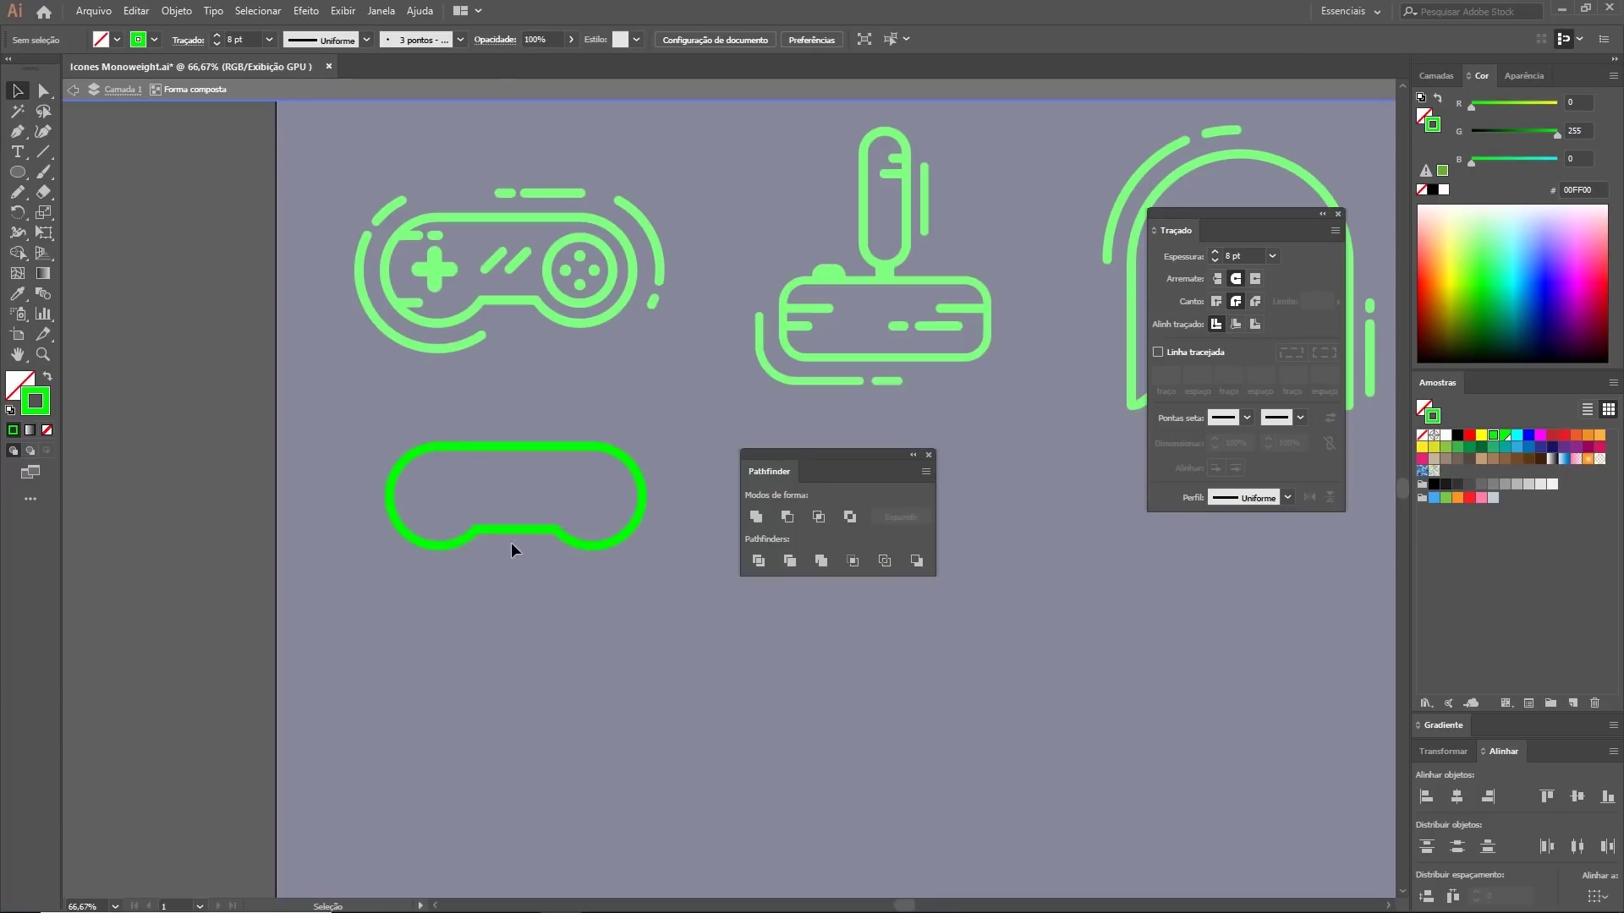
pyautogui.click(404, 459)
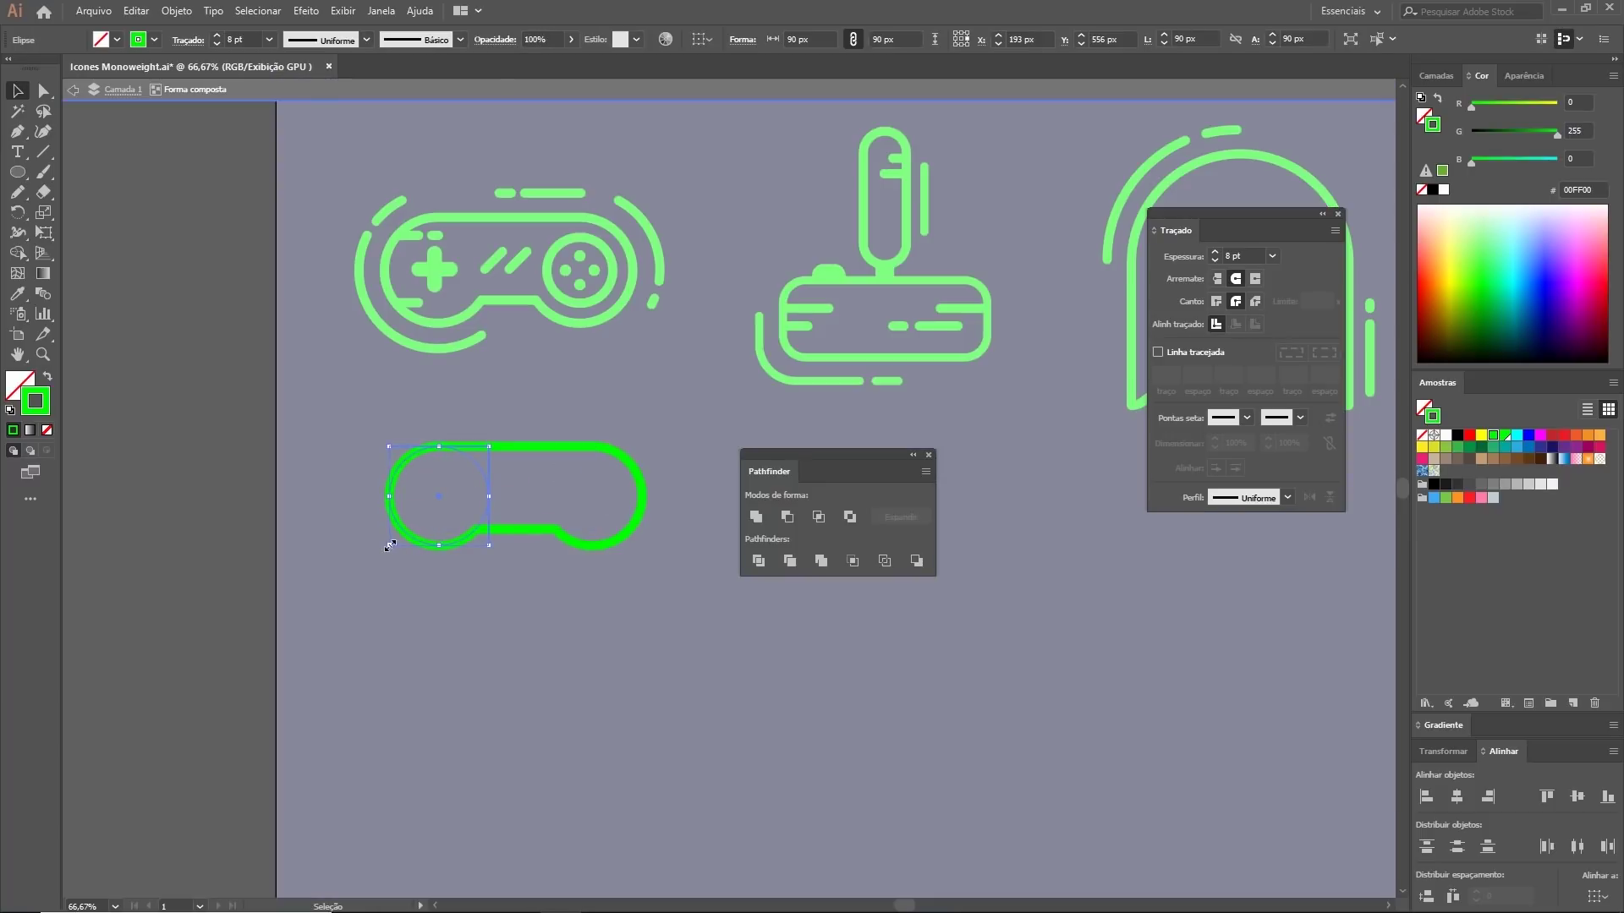
pyautogui.moveTo(391, 546); pyautogui.dragTo(383, 551)
pyautogui.click(620, 539)
pyautogui.click(562, 652)
pyautogui.doubleClick(542, 658)
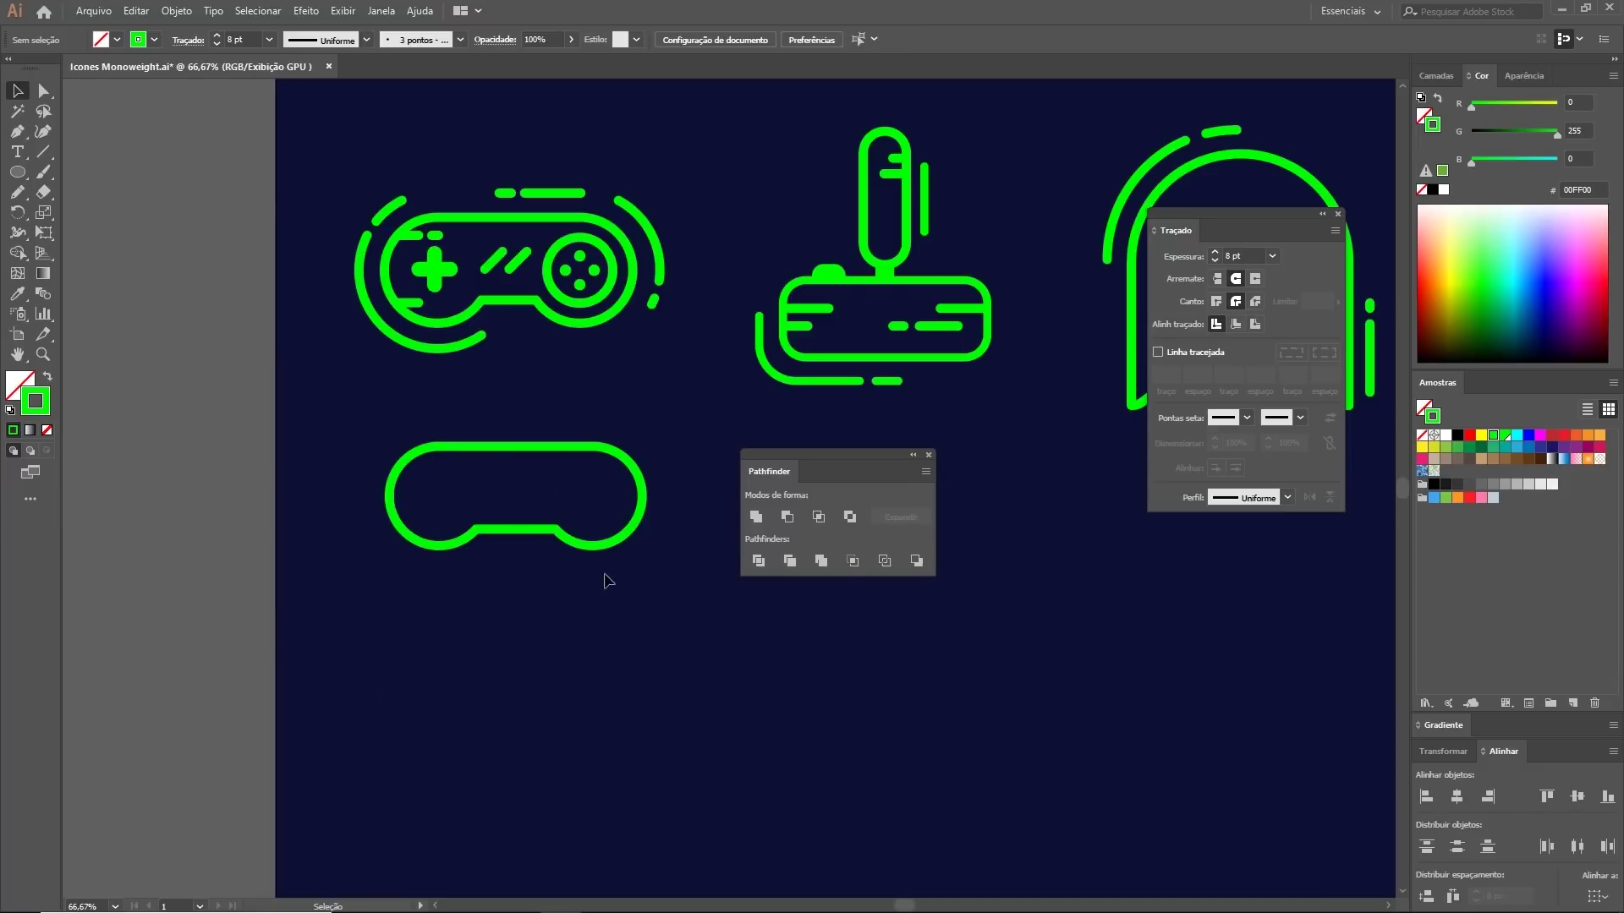
# Step: Draw a small solid green dot with no stroke below the controller
pyautogui.press('l')
pyautogui.hotkey('ctrl', 'f')
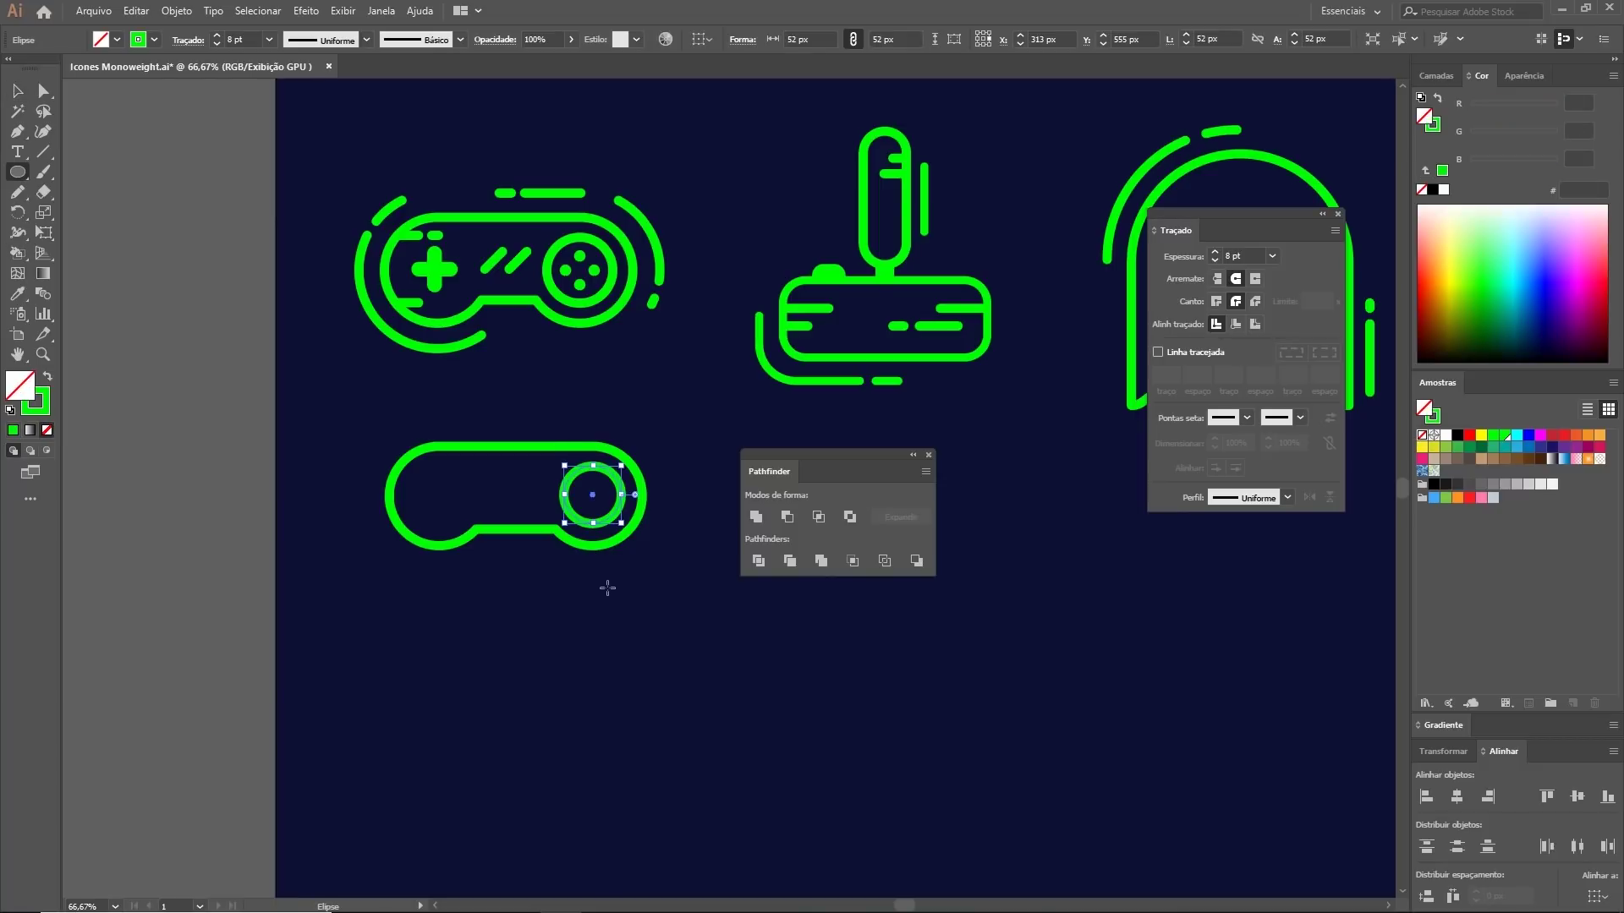
pyautogui.press('v')
pyautogui.press('l')
pyautogui.moveTo(554, 597); pyautogui.dragTo(563, 606)
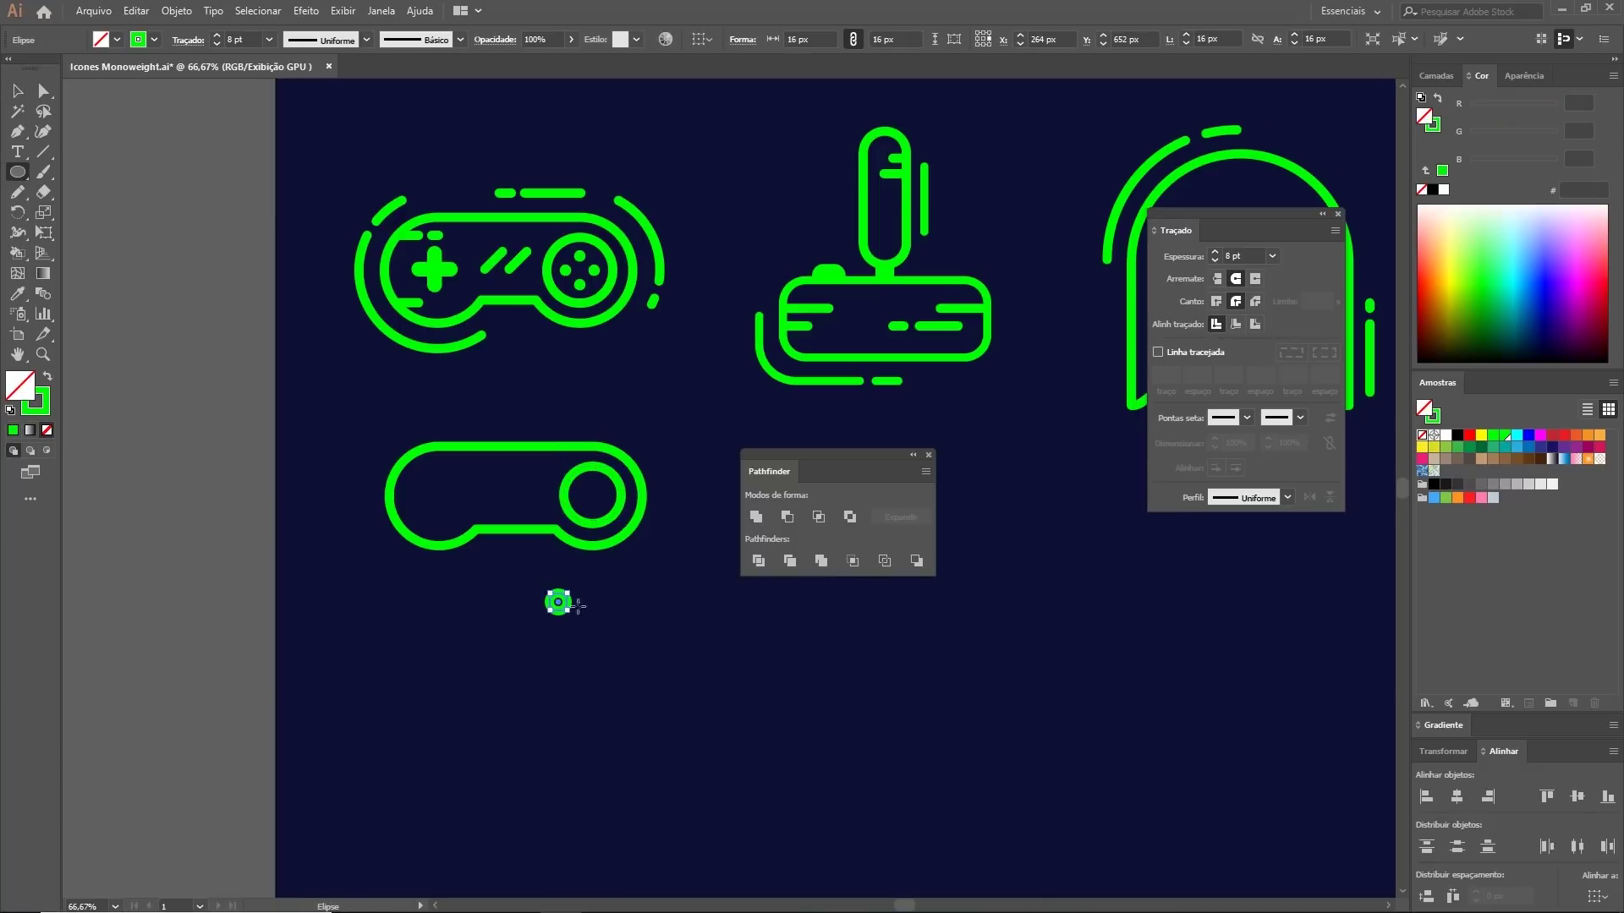
pyautogui.click(45, 378)
pyautogui.press('v')
pyautogui.click(561, 373)
pyautogui.click(559, 605)
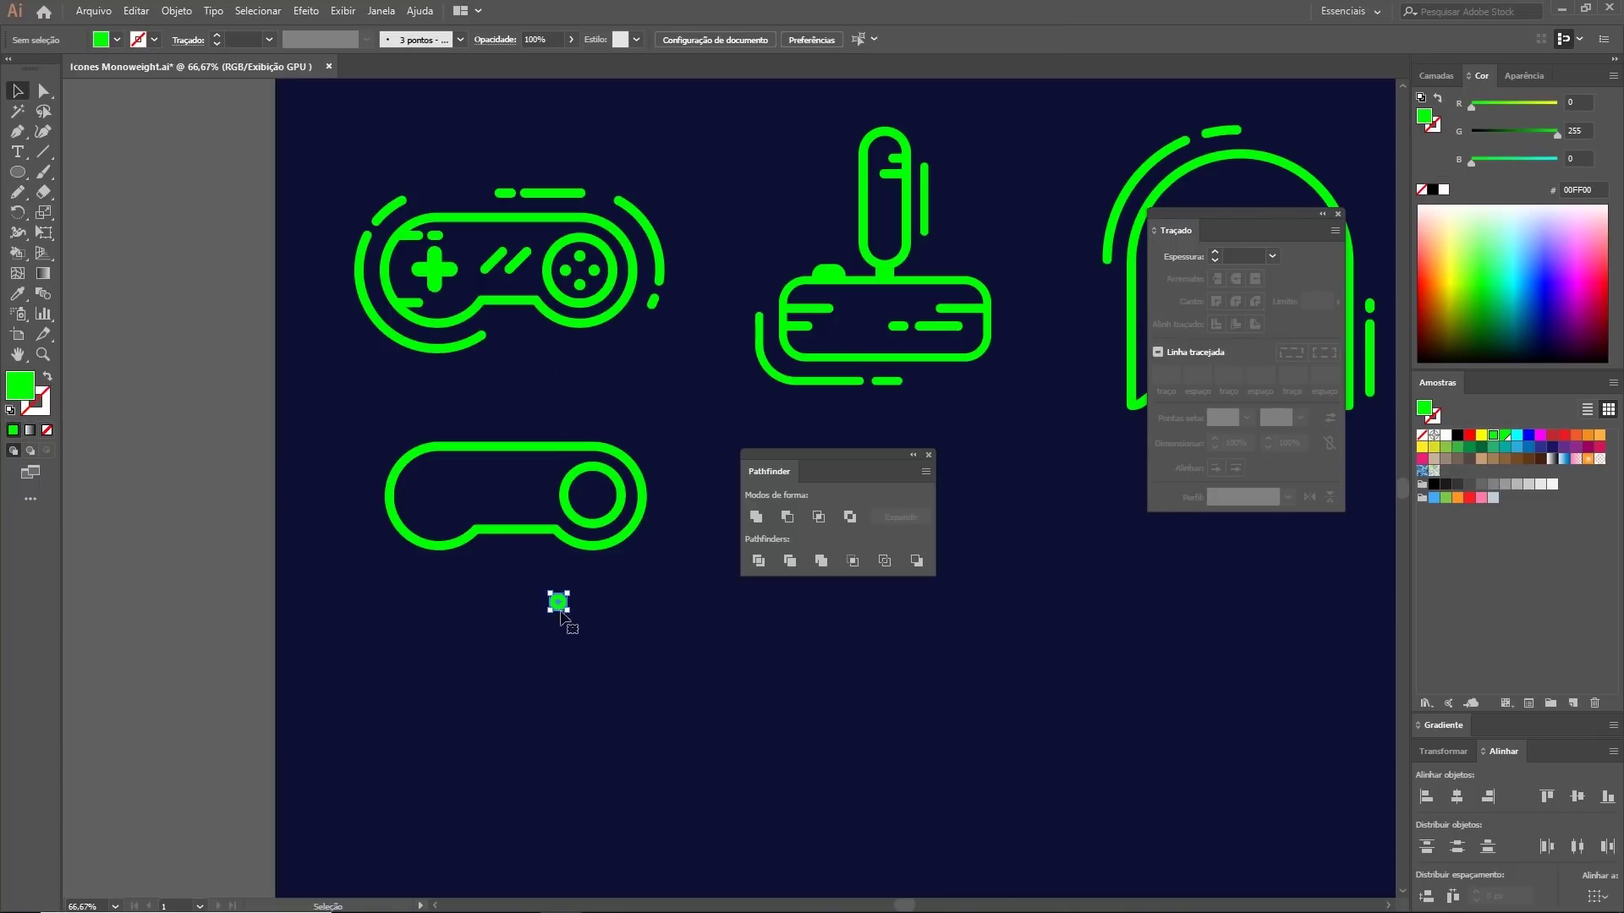
pyautogui.click(566, 619)
# Step: Group the dots, rotate them 45° into a diamond, and move them into the button circle
pyautogui.moveTo(568, 611); pyautogui.dragTo(566, 636)
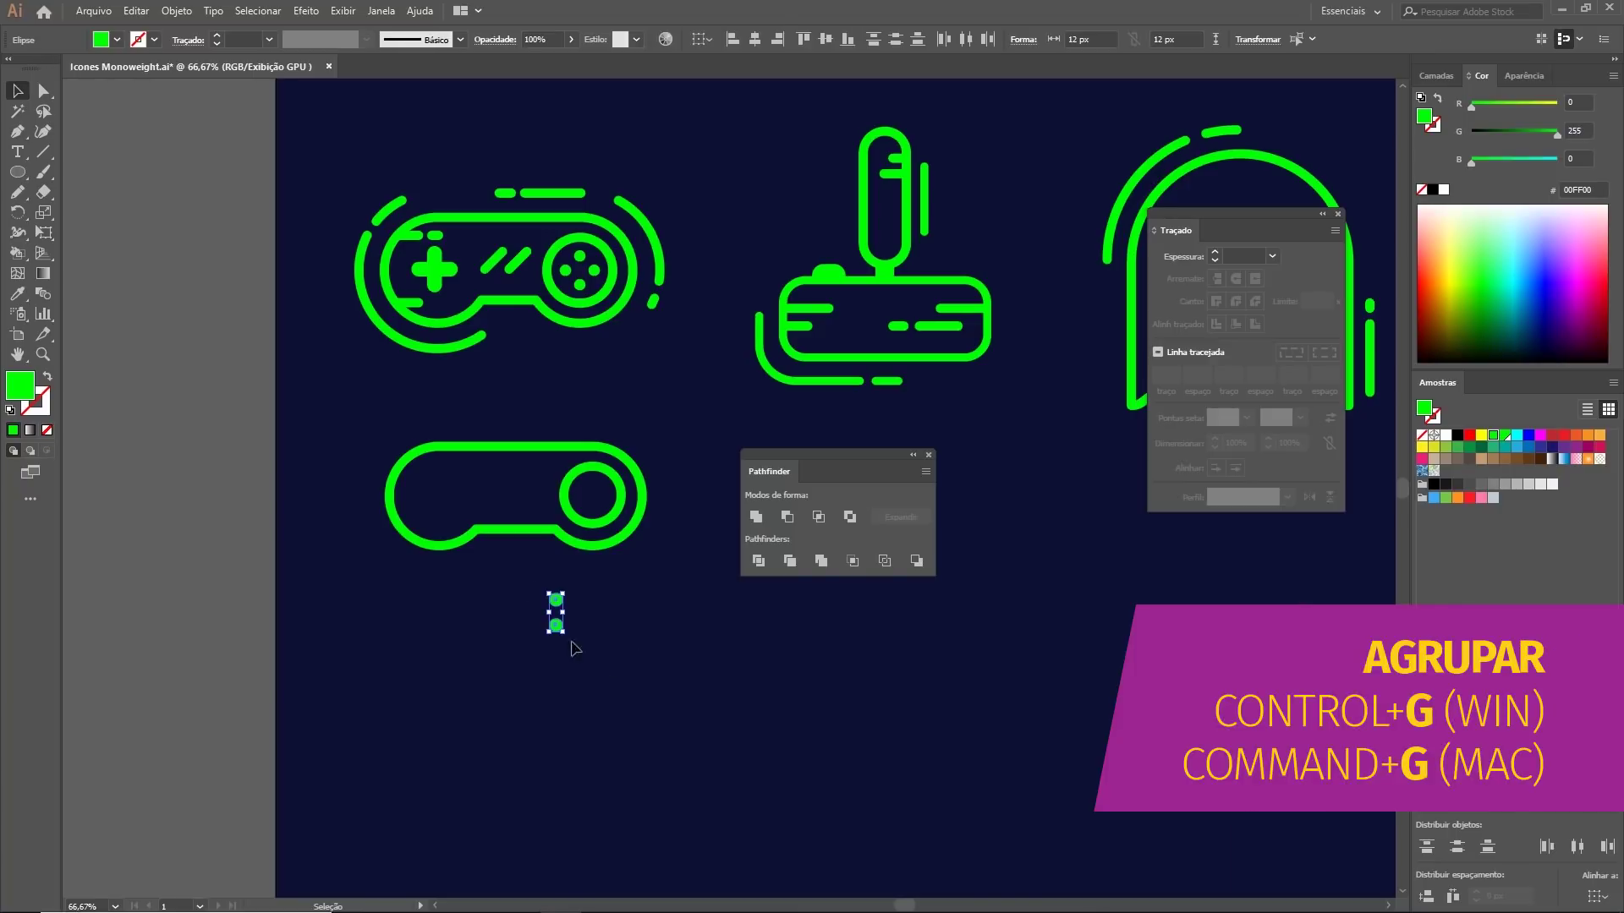
pyautogui.hotkey('ctrl', 'g')
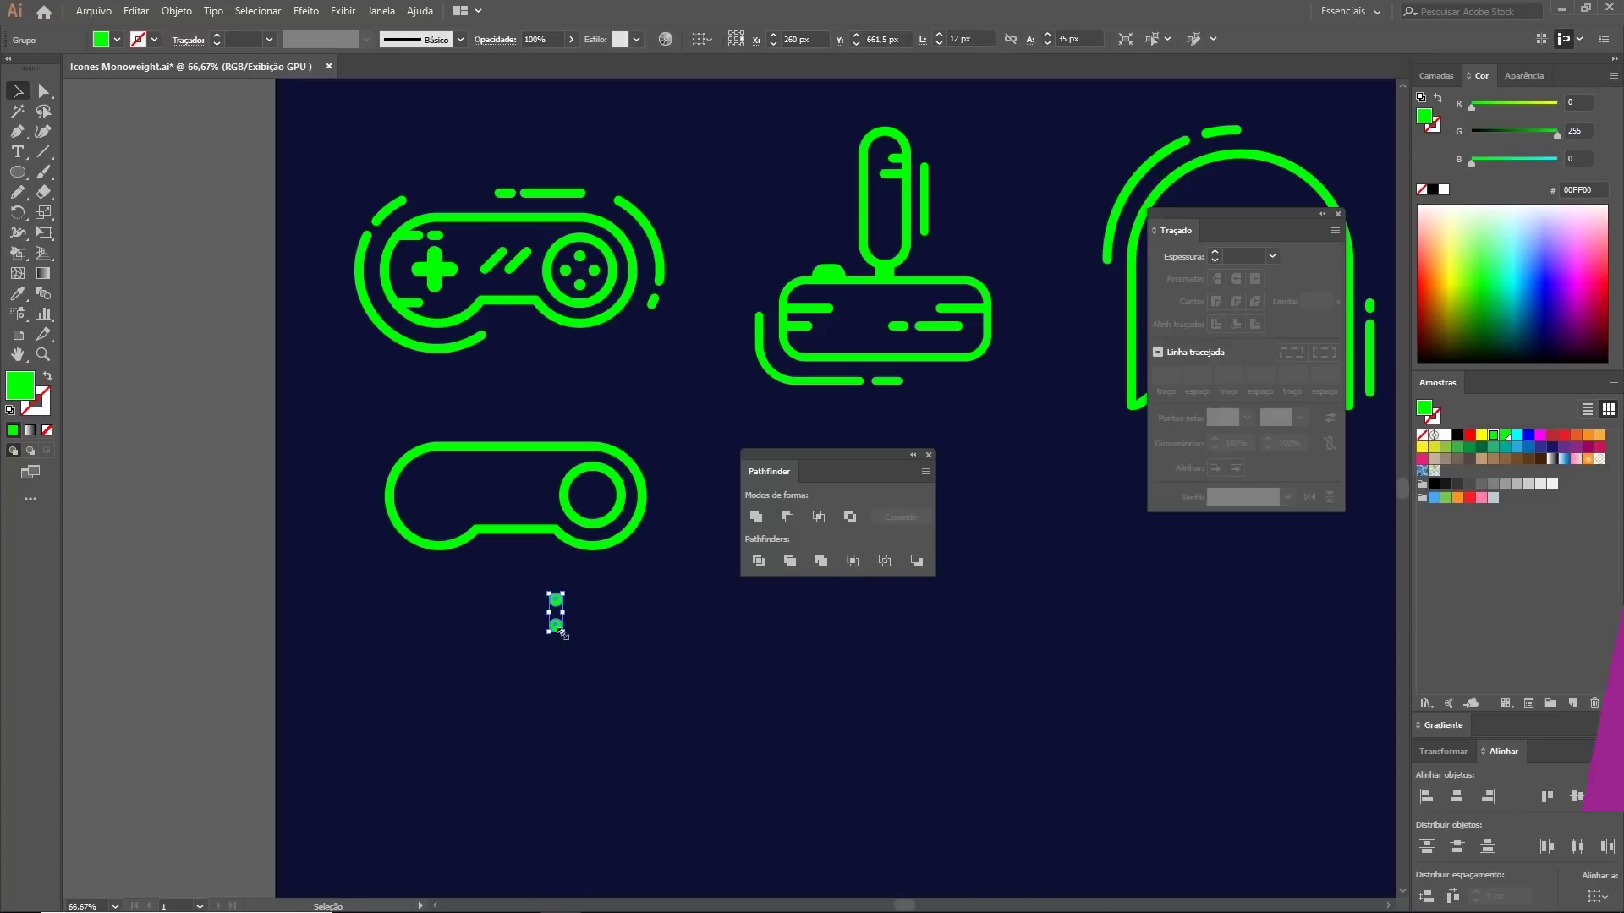
pyautogui.press('ctrl')
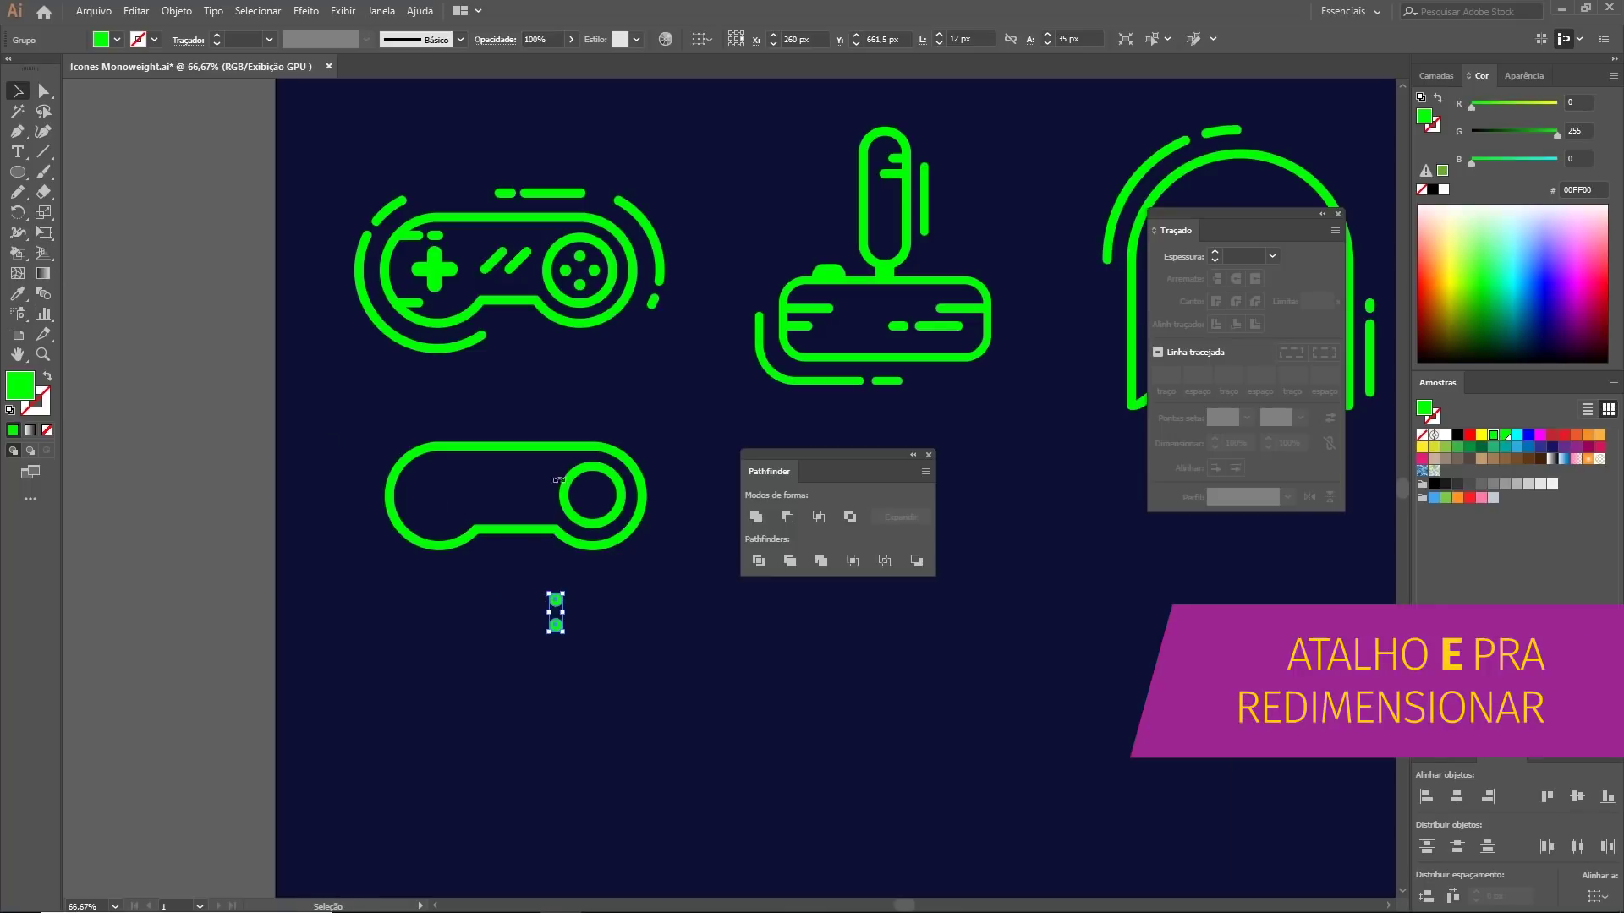
pyautogui.press('e')
pyautogui.moveTo(585, 578); pyautogui.dragTo(551, 595)
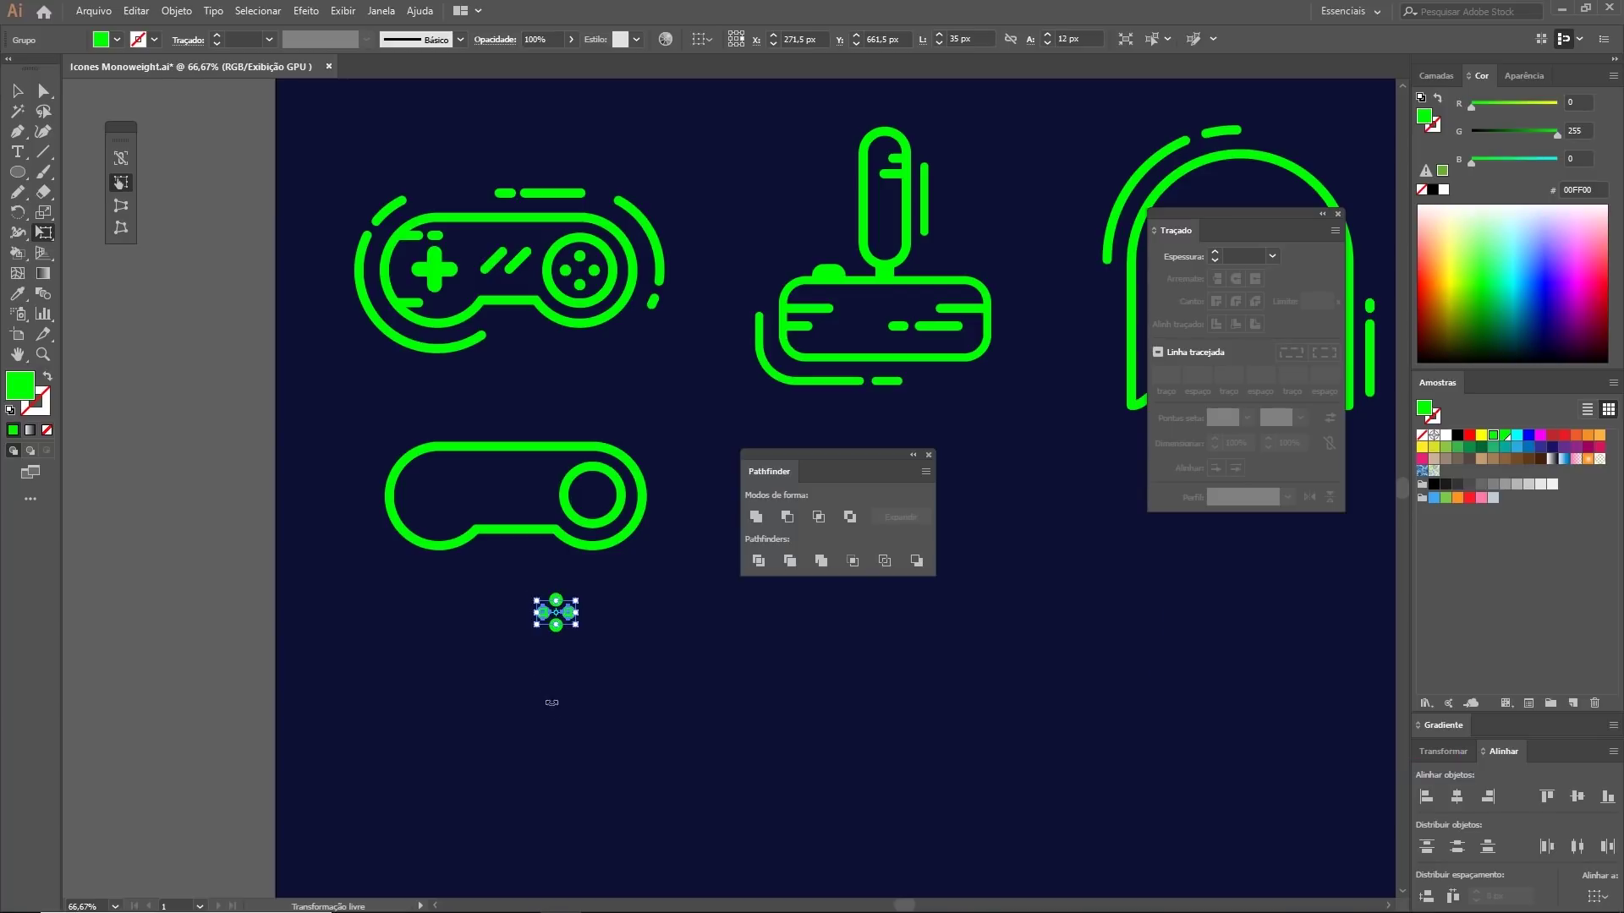
pyautogui.press('v')
pyautogui.click(580, 857)
pyautogui.moveTo(524, 616)
pyautogui.mouseDown()
pyautogui.moveTo(585, 627)
pyautogui.moveTo(607, 479)
pyautogui.mouseUp()
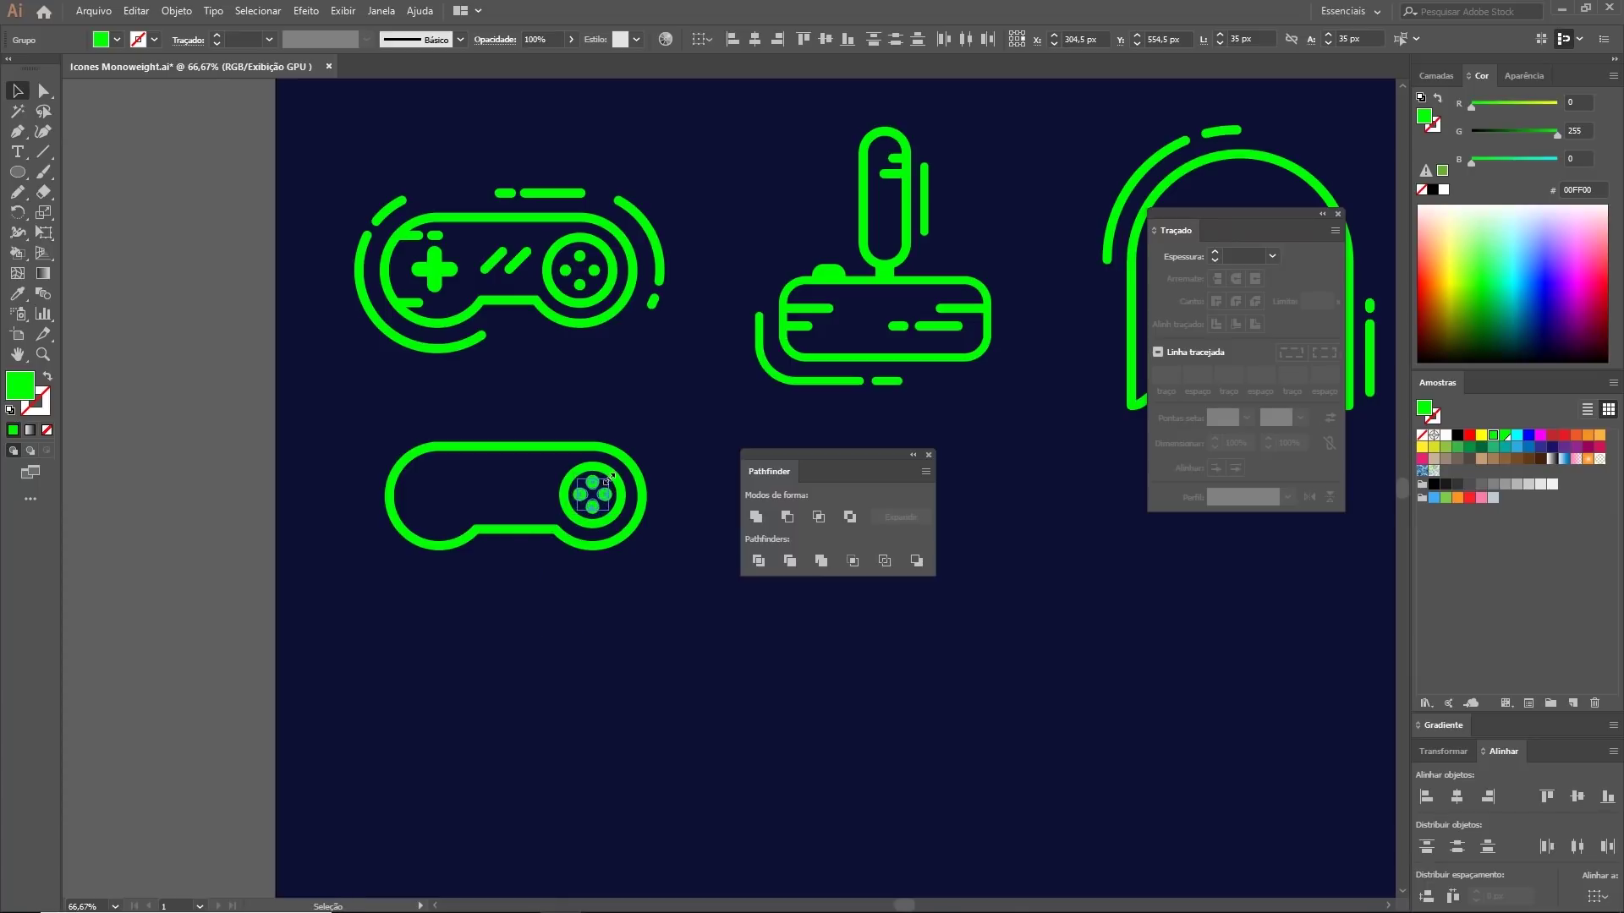
pyautogui.click(630, 693)
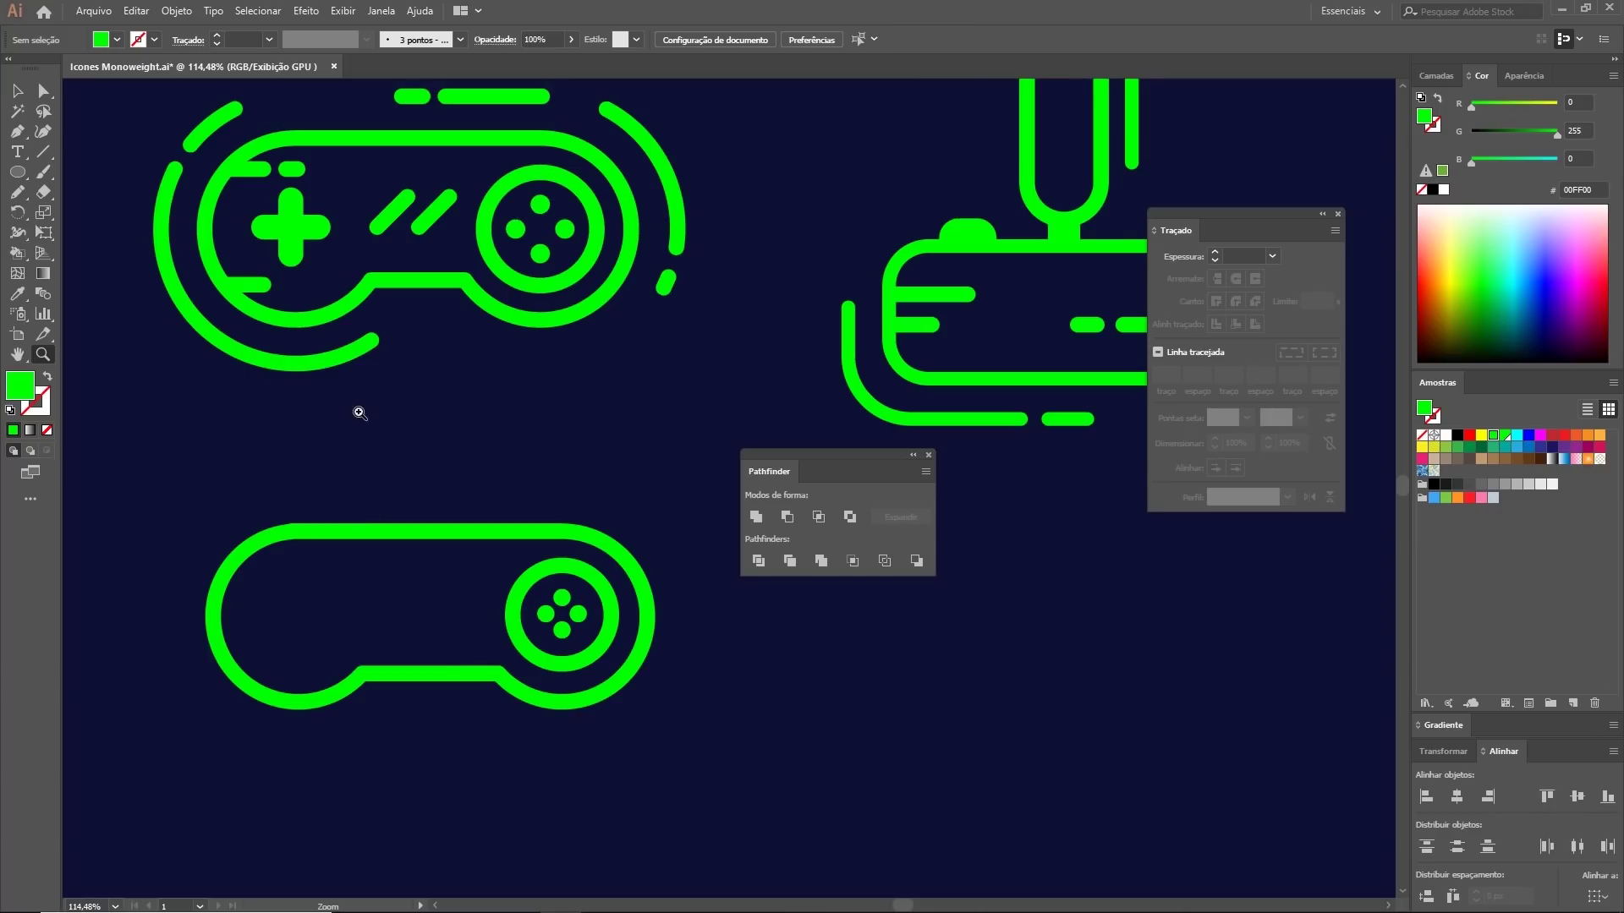
# Step: Draw a tall rectangle in the controller's left end and fully round it into a pill
pyautogui.press('m')
pyautogui.moveTo(283, 581); pyautogui.dragTo(307, 653)
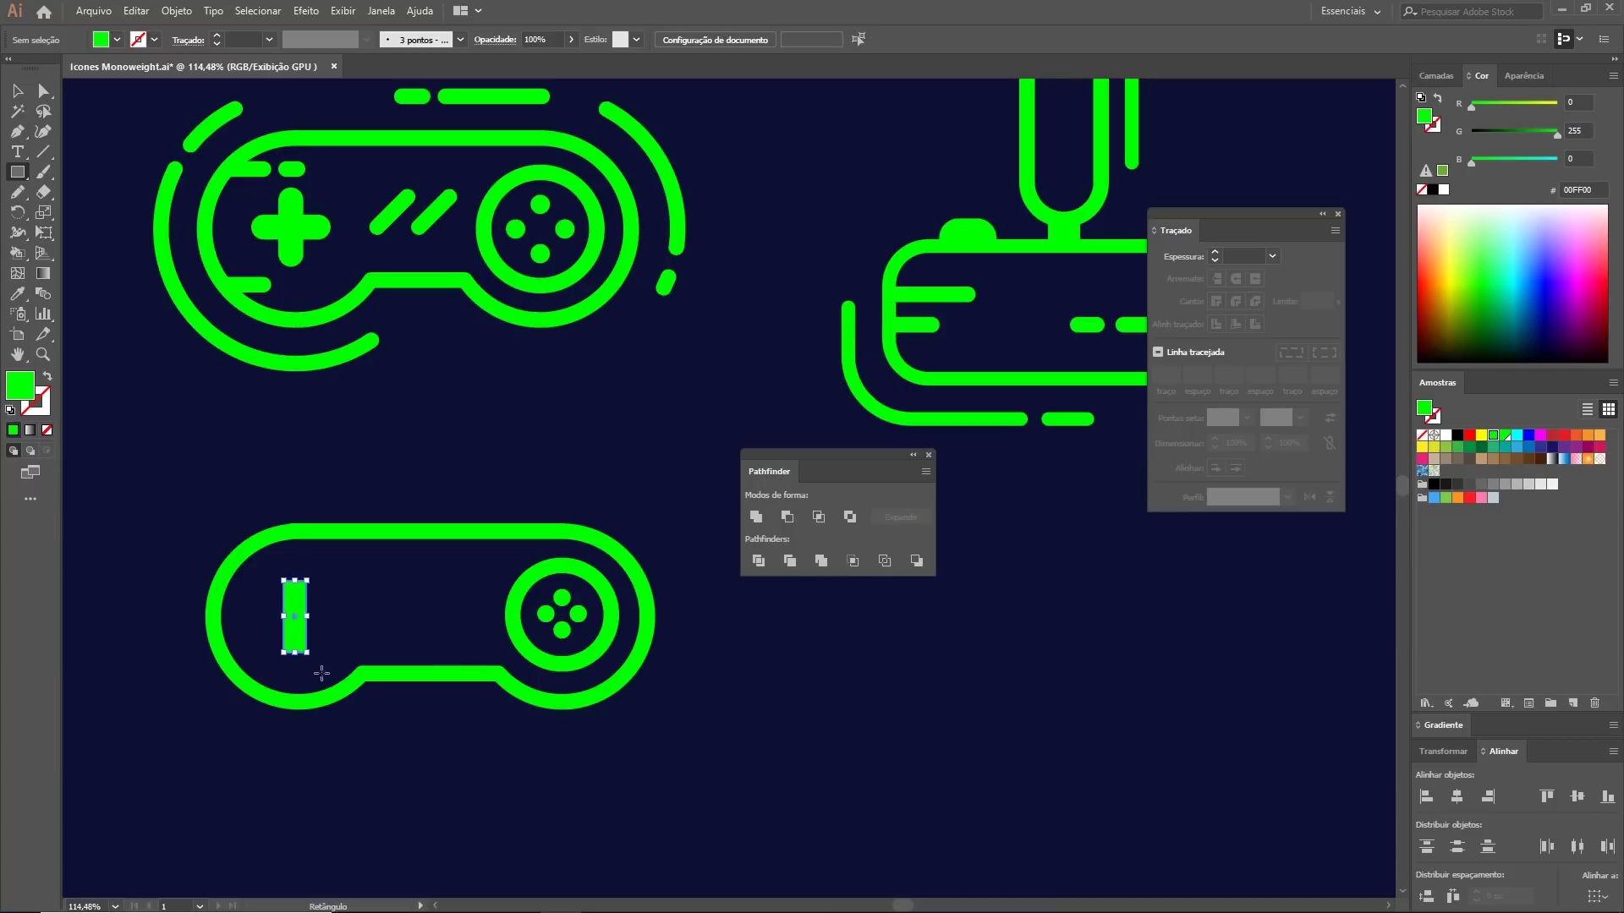
pyautogui.press('a')
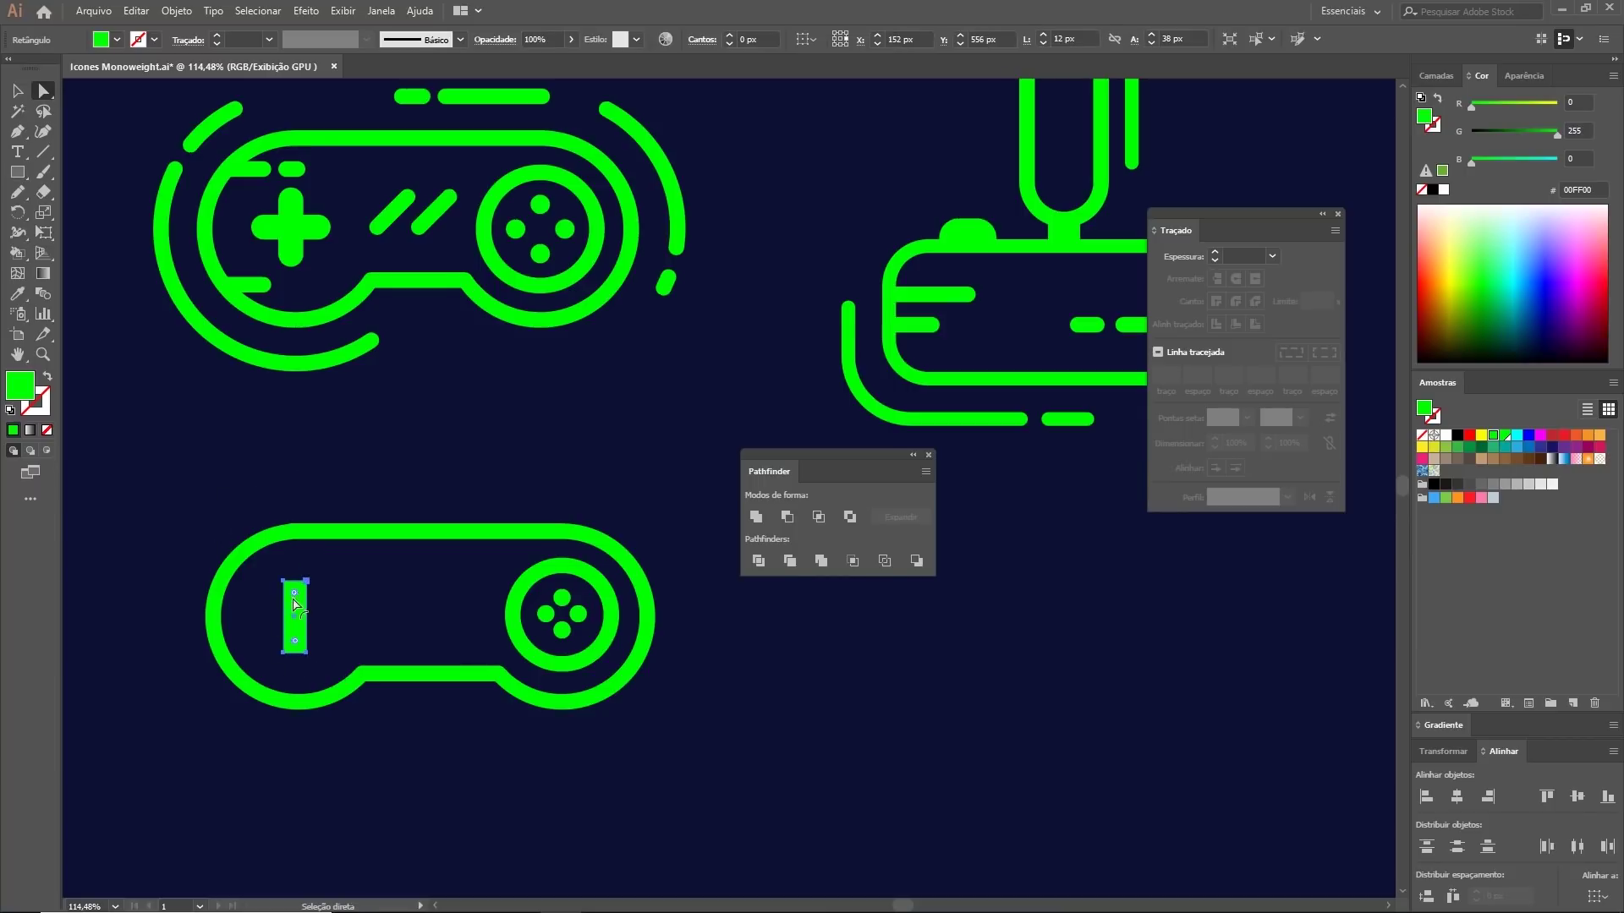
pyautogui.press('z')
pyautogui.moveTo(295, 604); pyautogui.dragTo(432, 660)
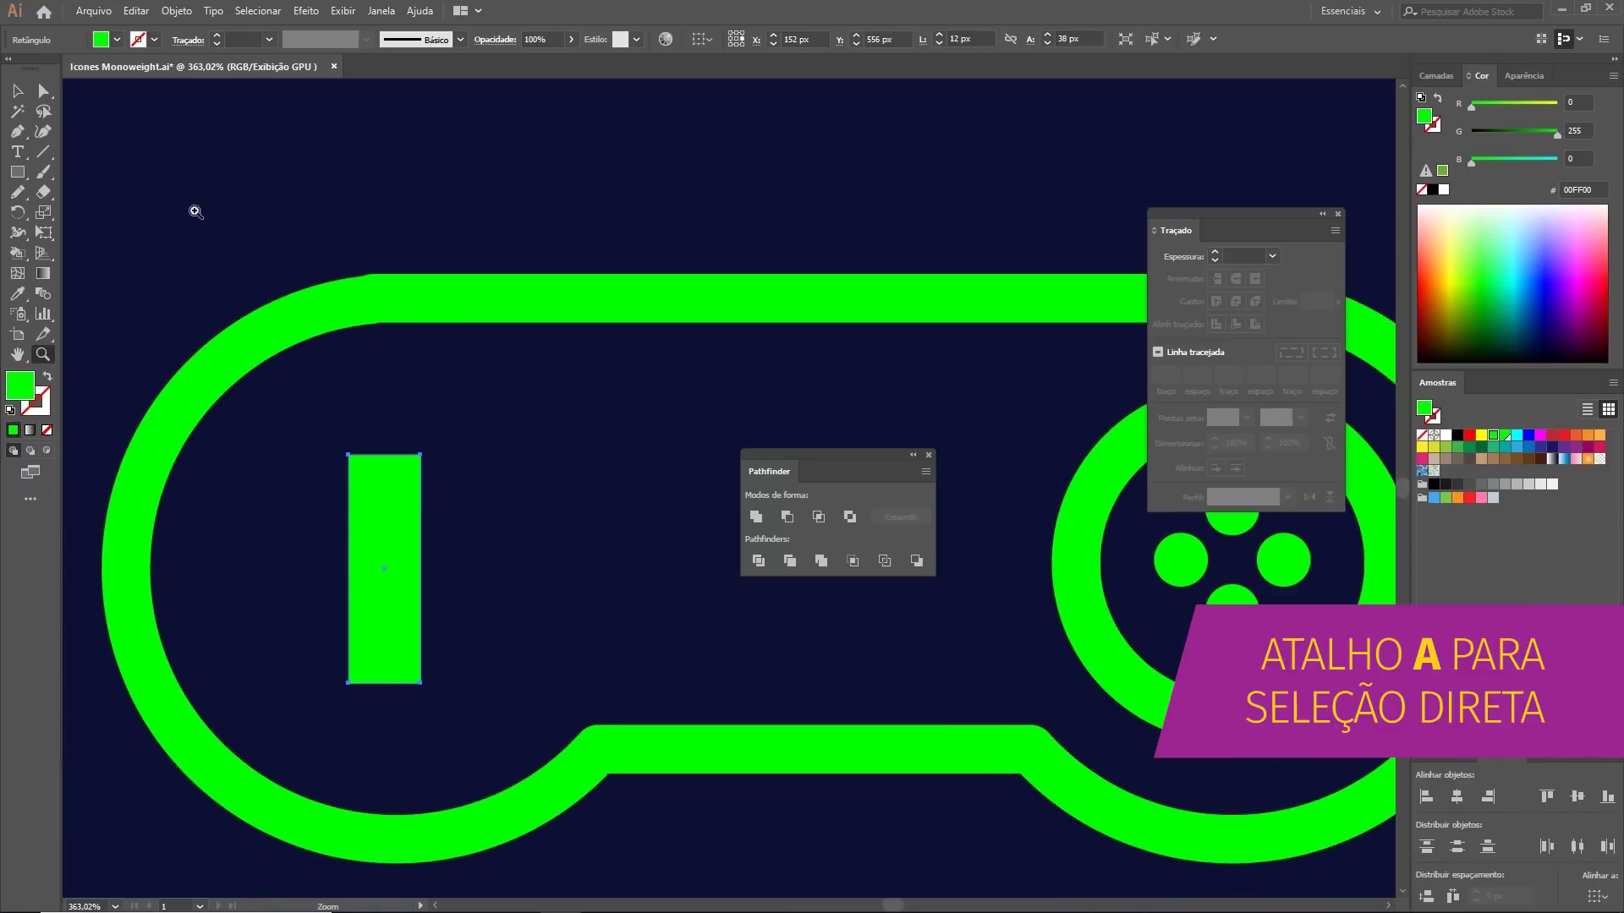
pyautogui.click(43, 91)
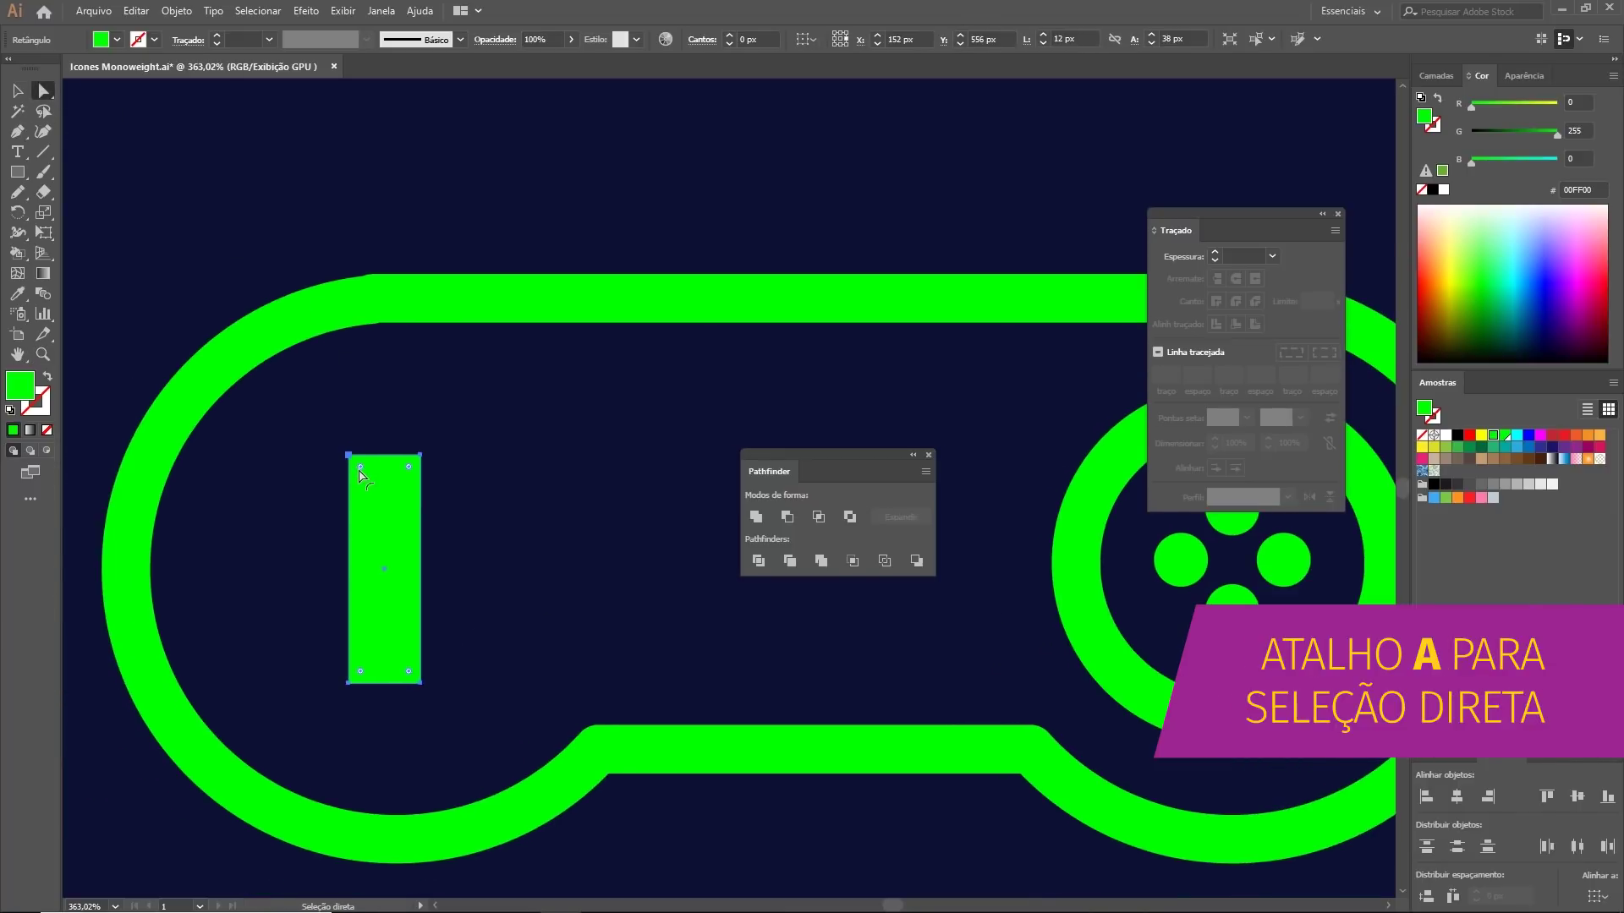
pyautogui.moveTo(362, 470); pyautogui.dragTo(427, 538)
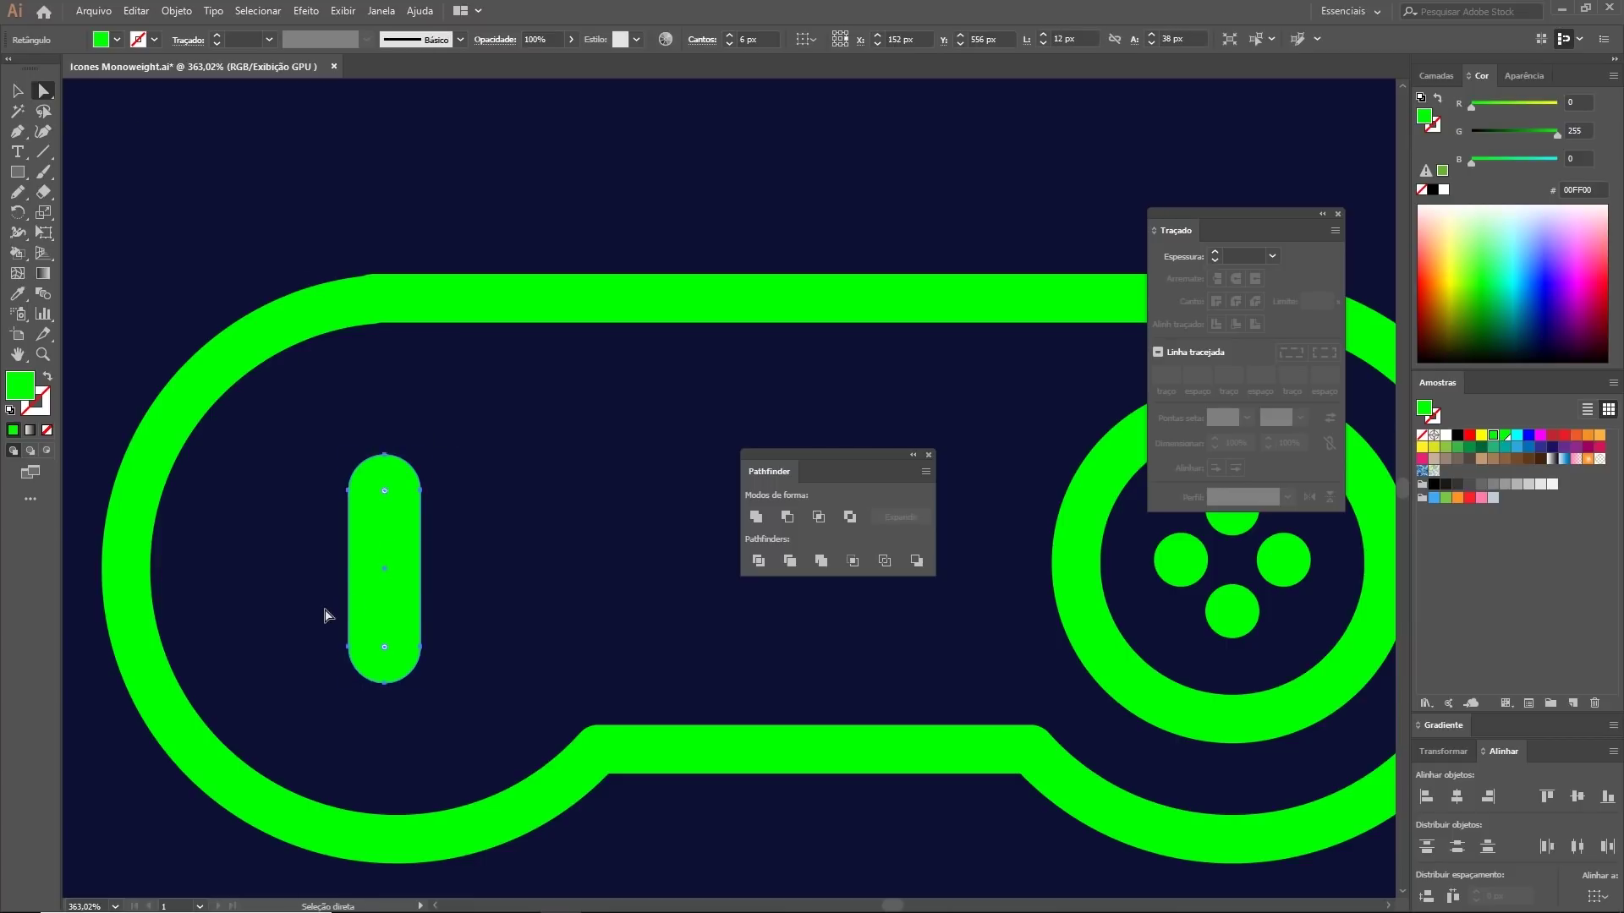
# Step: Rotate a 90° copy of the pill to form a plus-shaped d-pad
pyautogui.press('e')
pyautogui.moveTo(427, 418); pyautogui.dragTo(407, 517)
pyautogui.press('v')
pyautogui.hotkey('ctrl', 'shift', 'a')
pyautogui.hotkey('ctrl', '1')
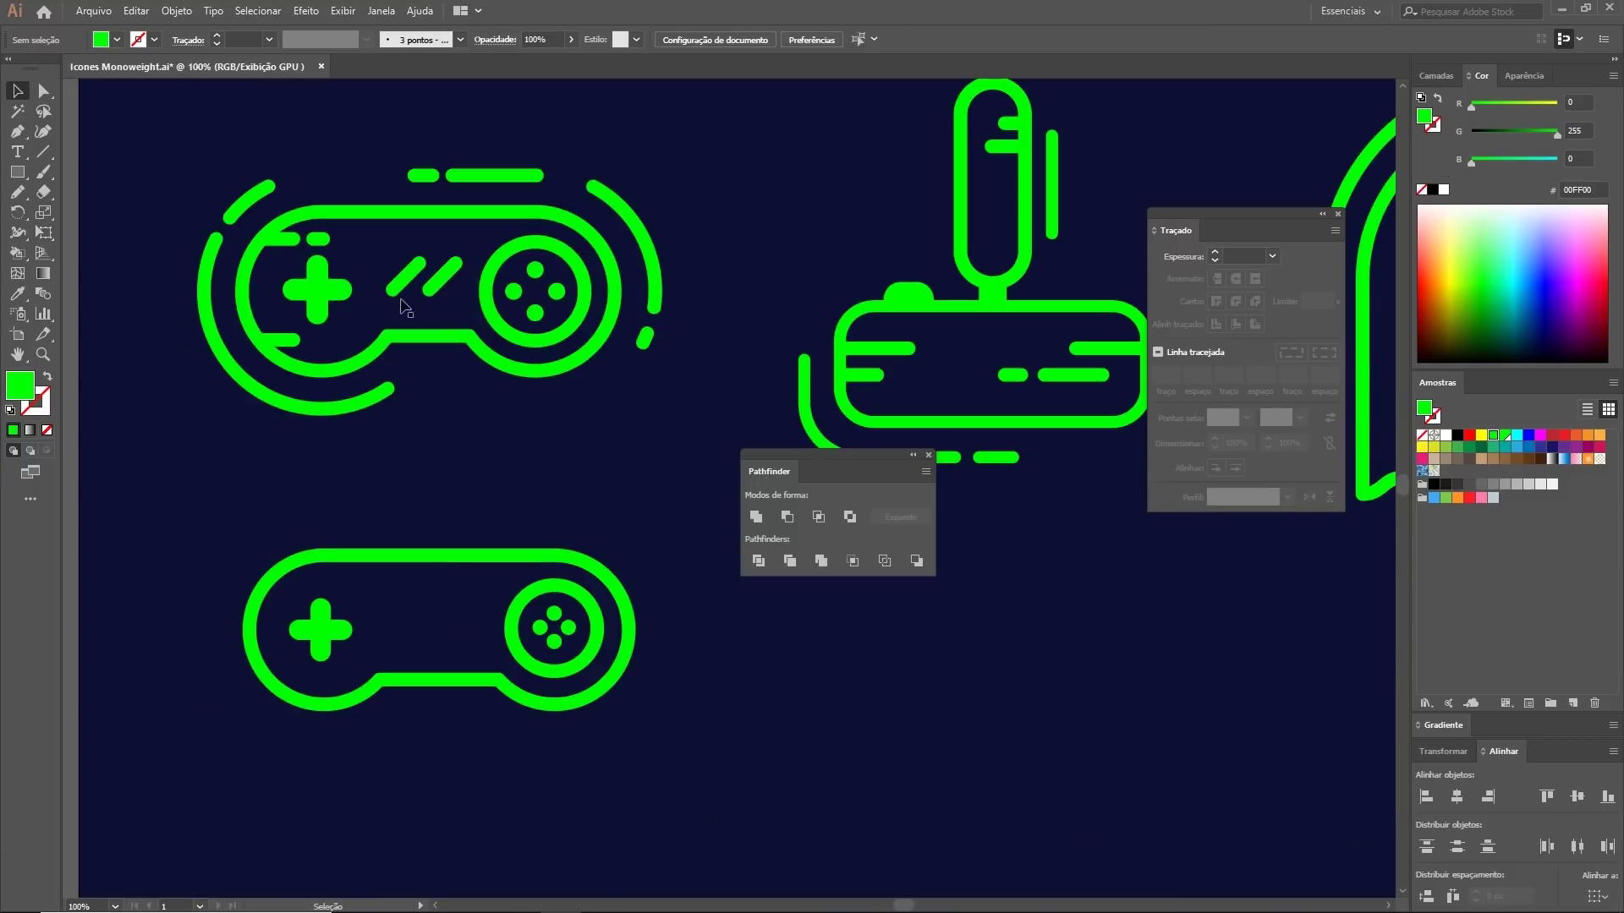
pyautogui.press('p')
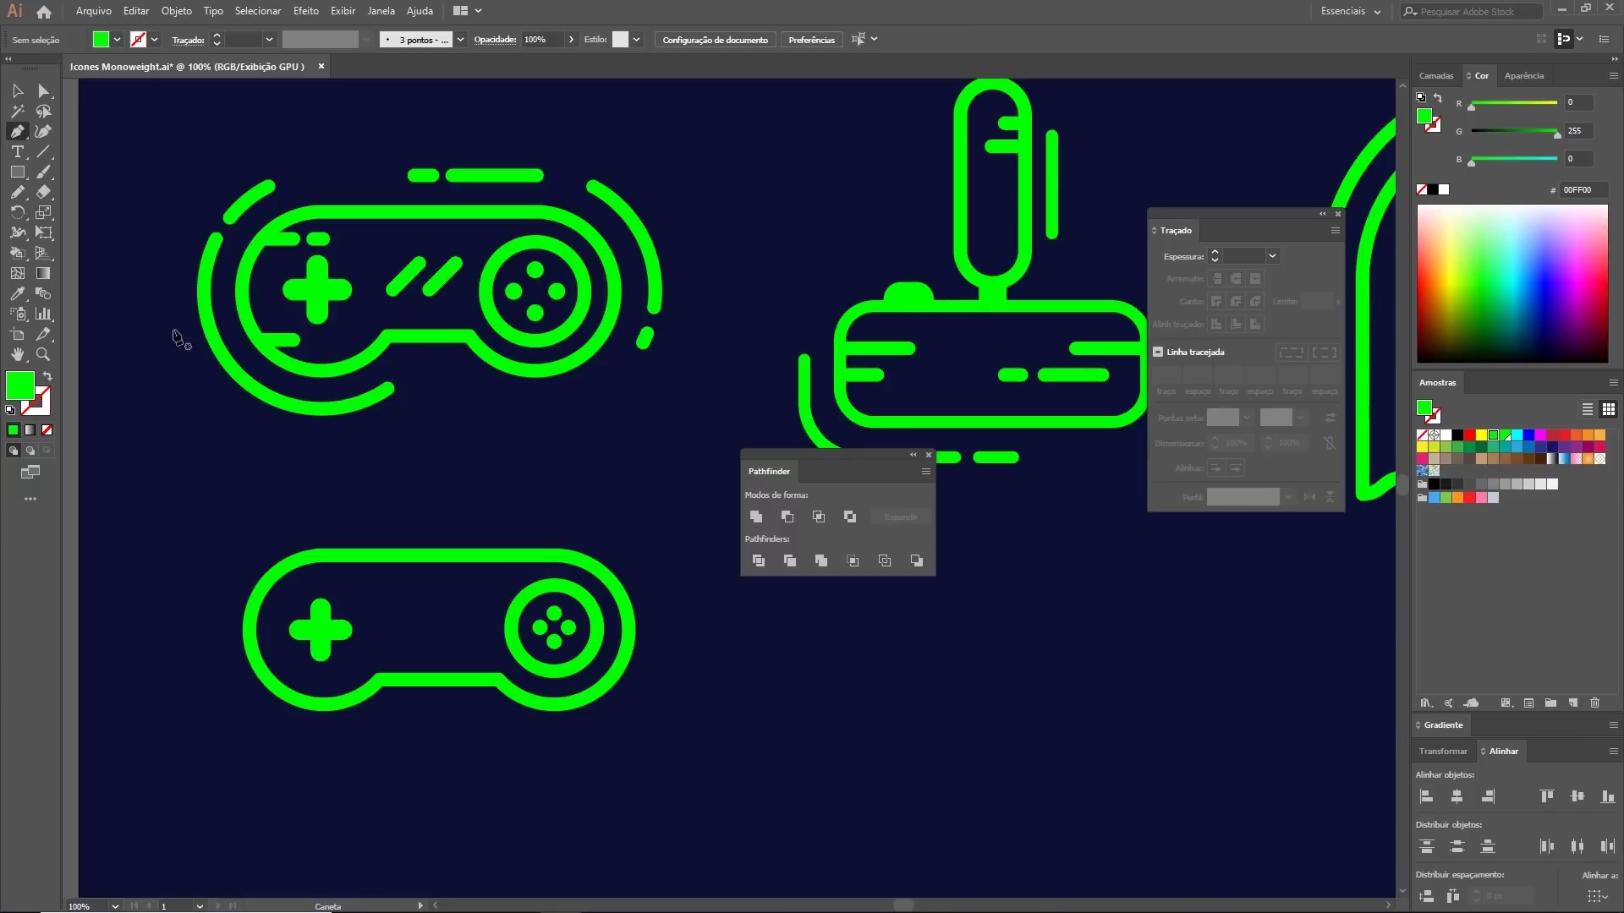
# Step: Draw a short diagonal line with an 8 pt green stroke, round caps and round joins
pyautogui.click(384, 633)
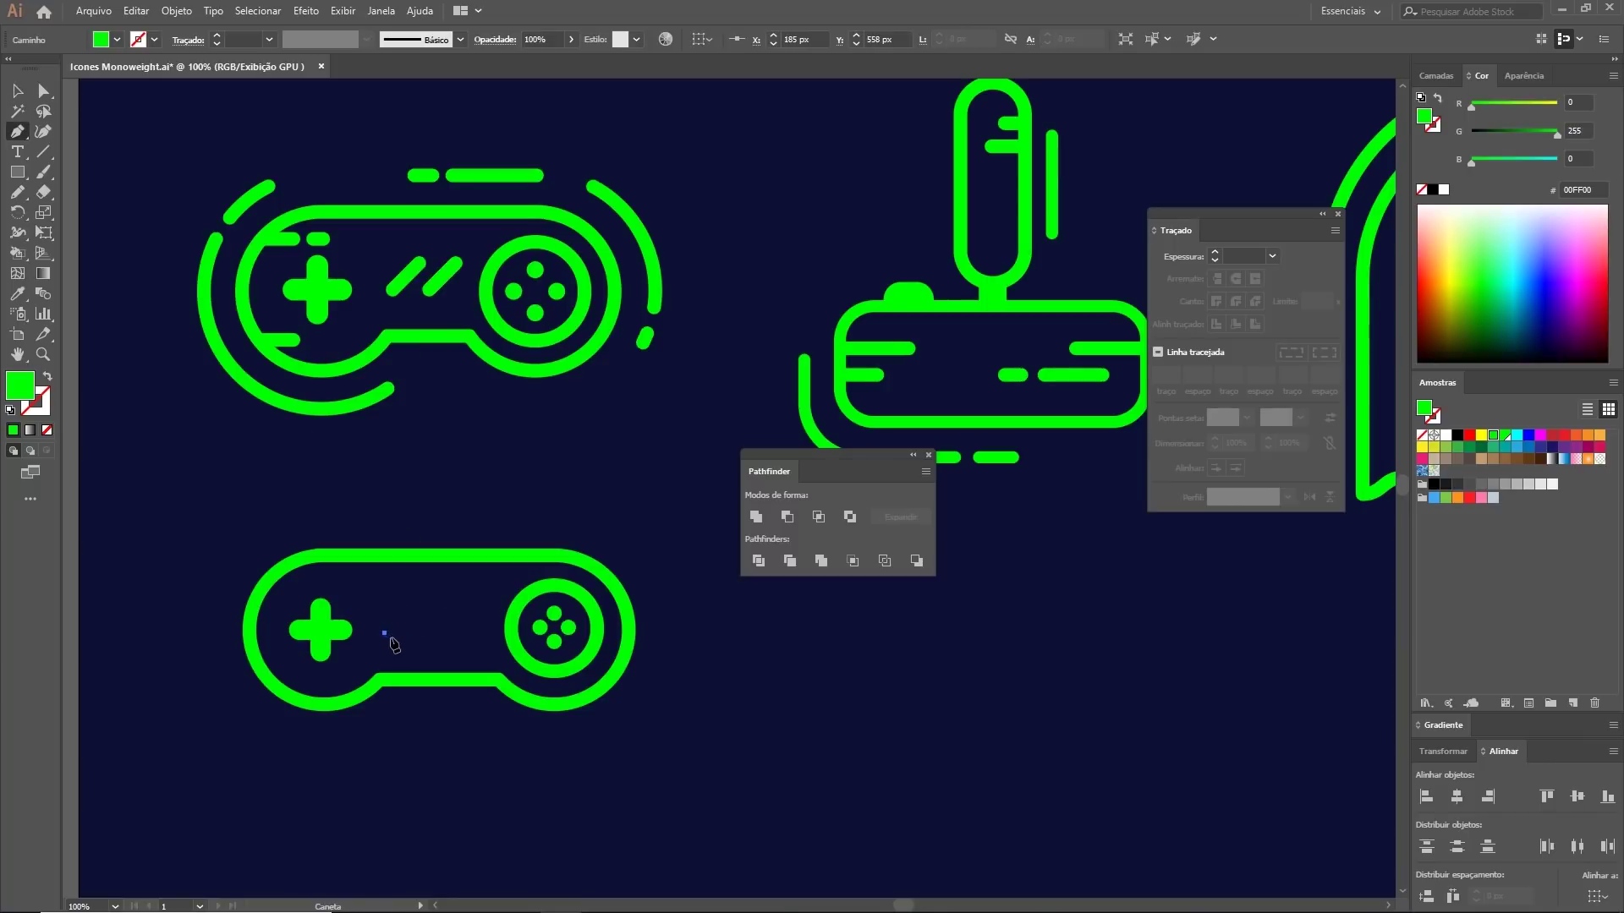
pyautogui.click(419, 600)
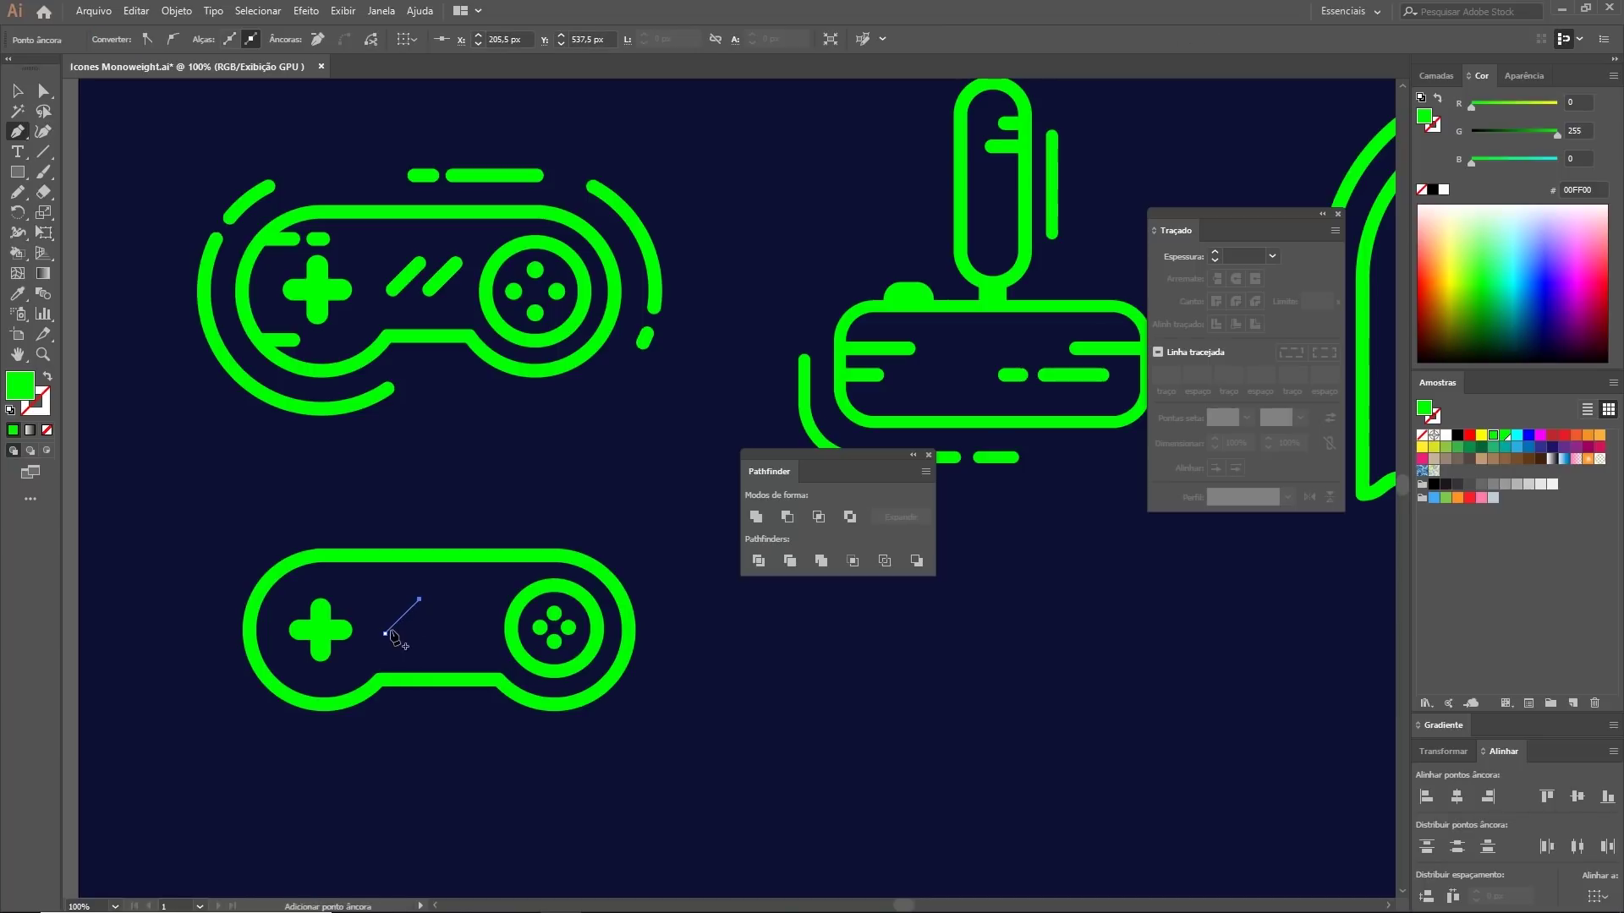
pyautogui.press('v')
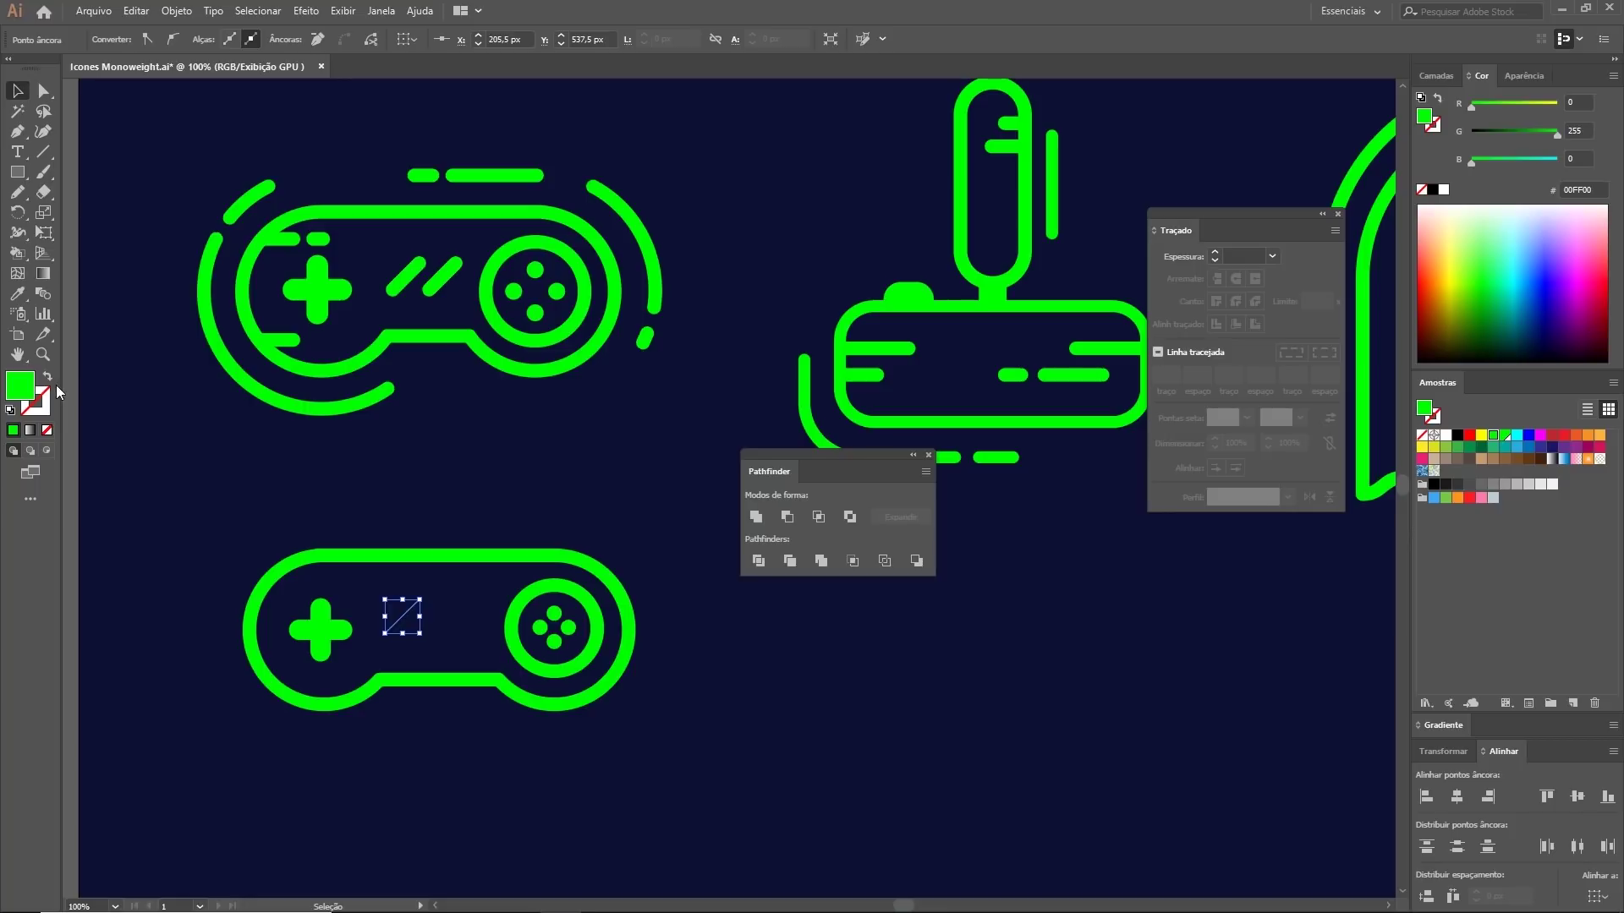
pyautogui.click(47, 376)
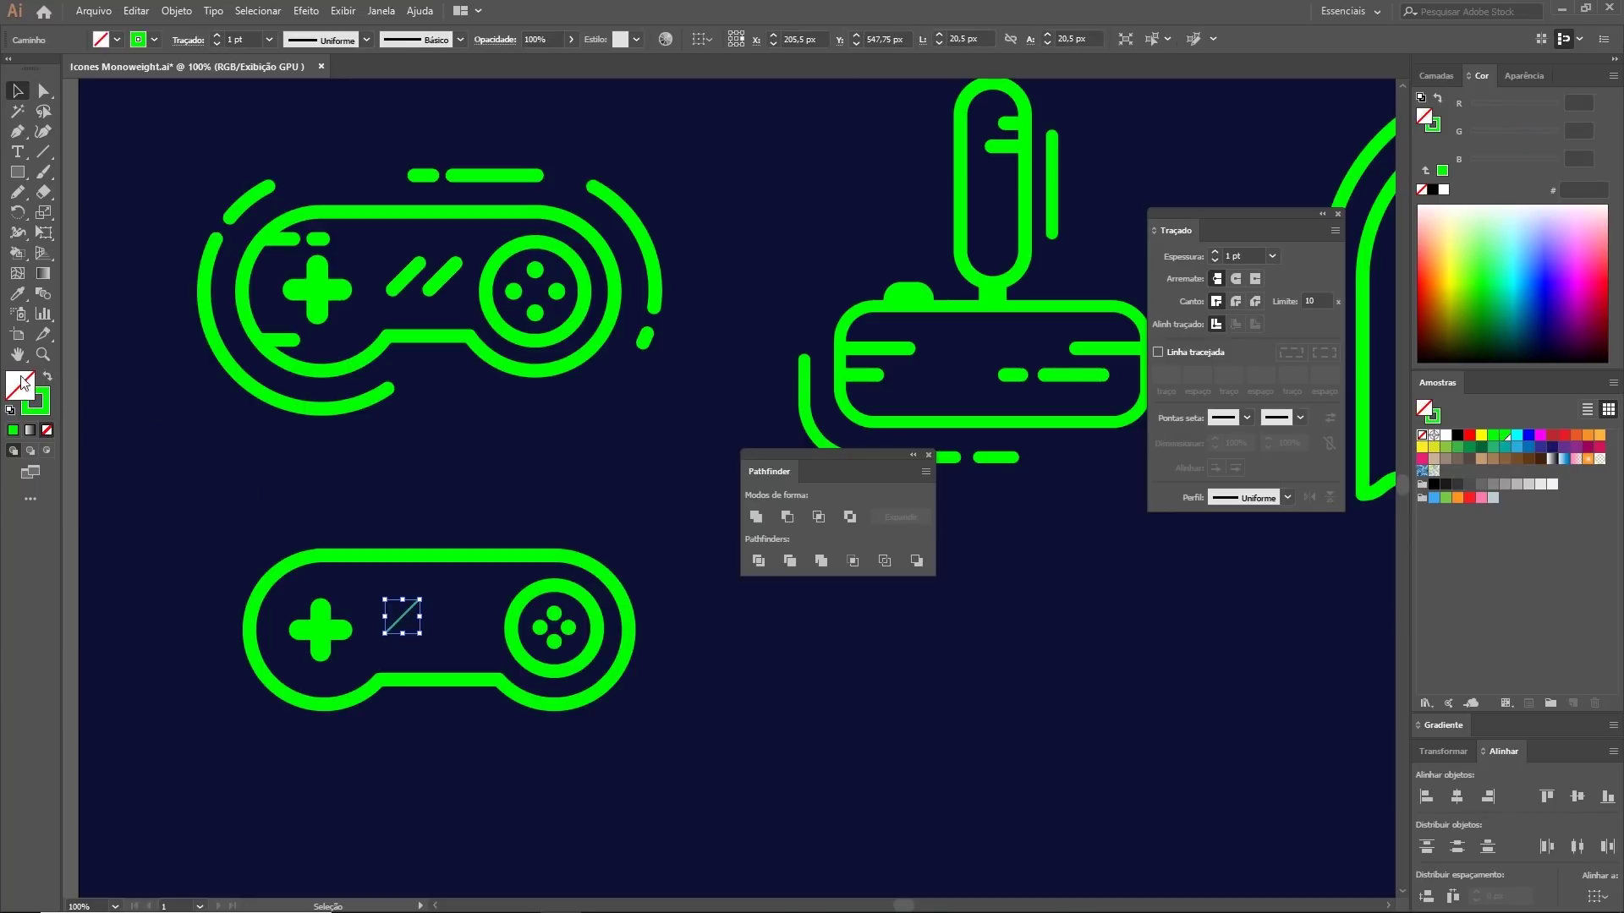
pyautogui.click(42, 397)
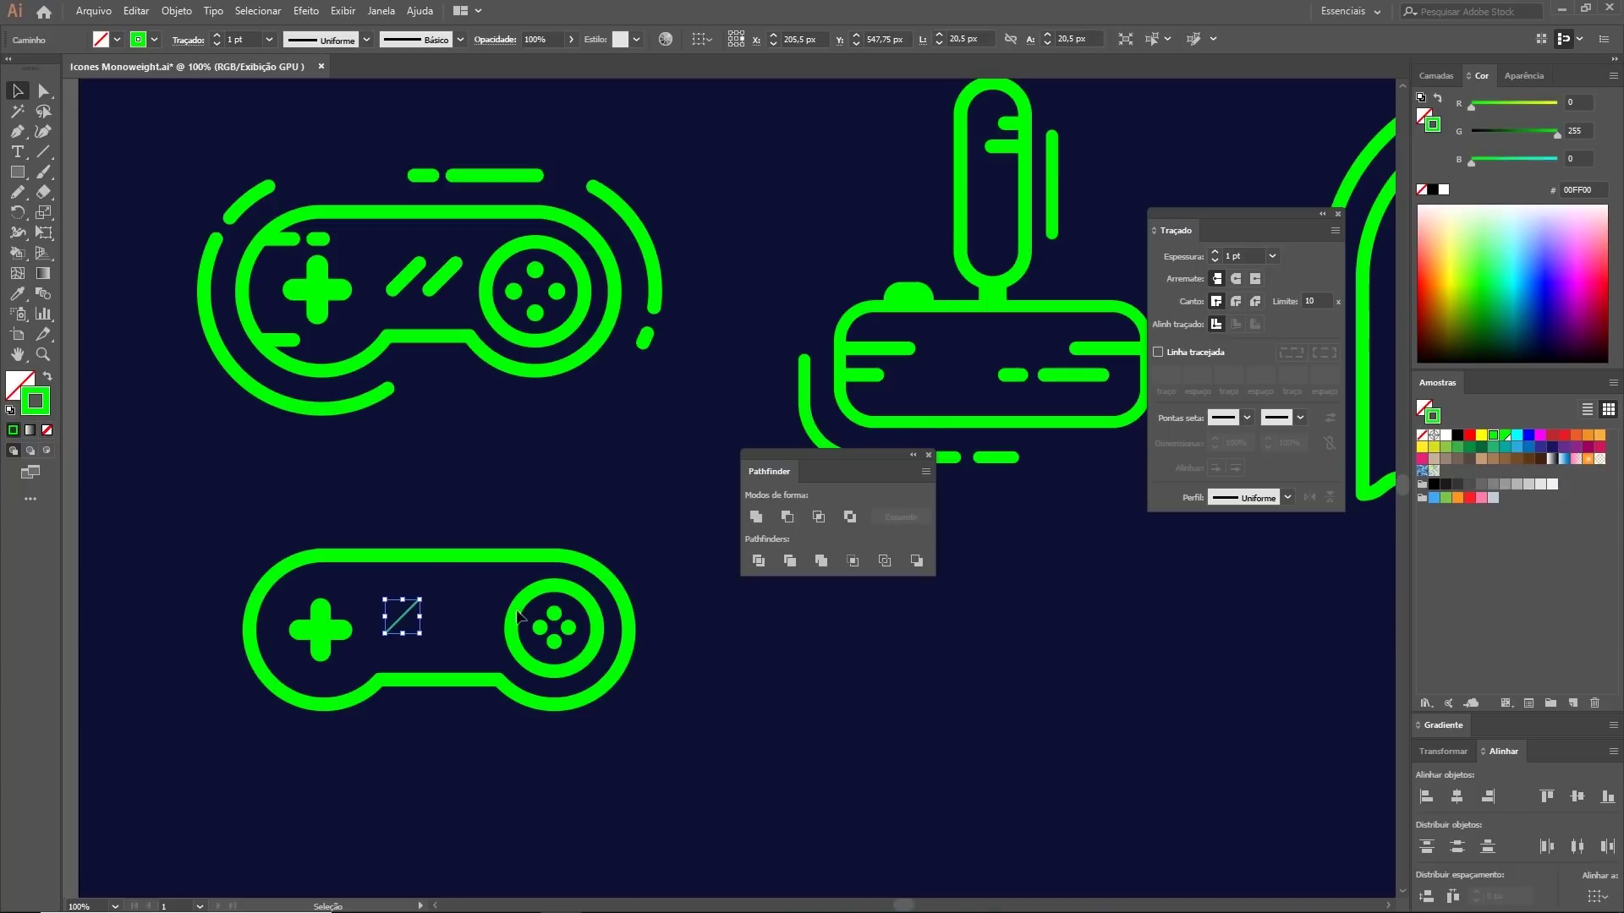
pyautogui.click(1234, 253)
pyautogui.write('8')
pyautogui.press('Return')
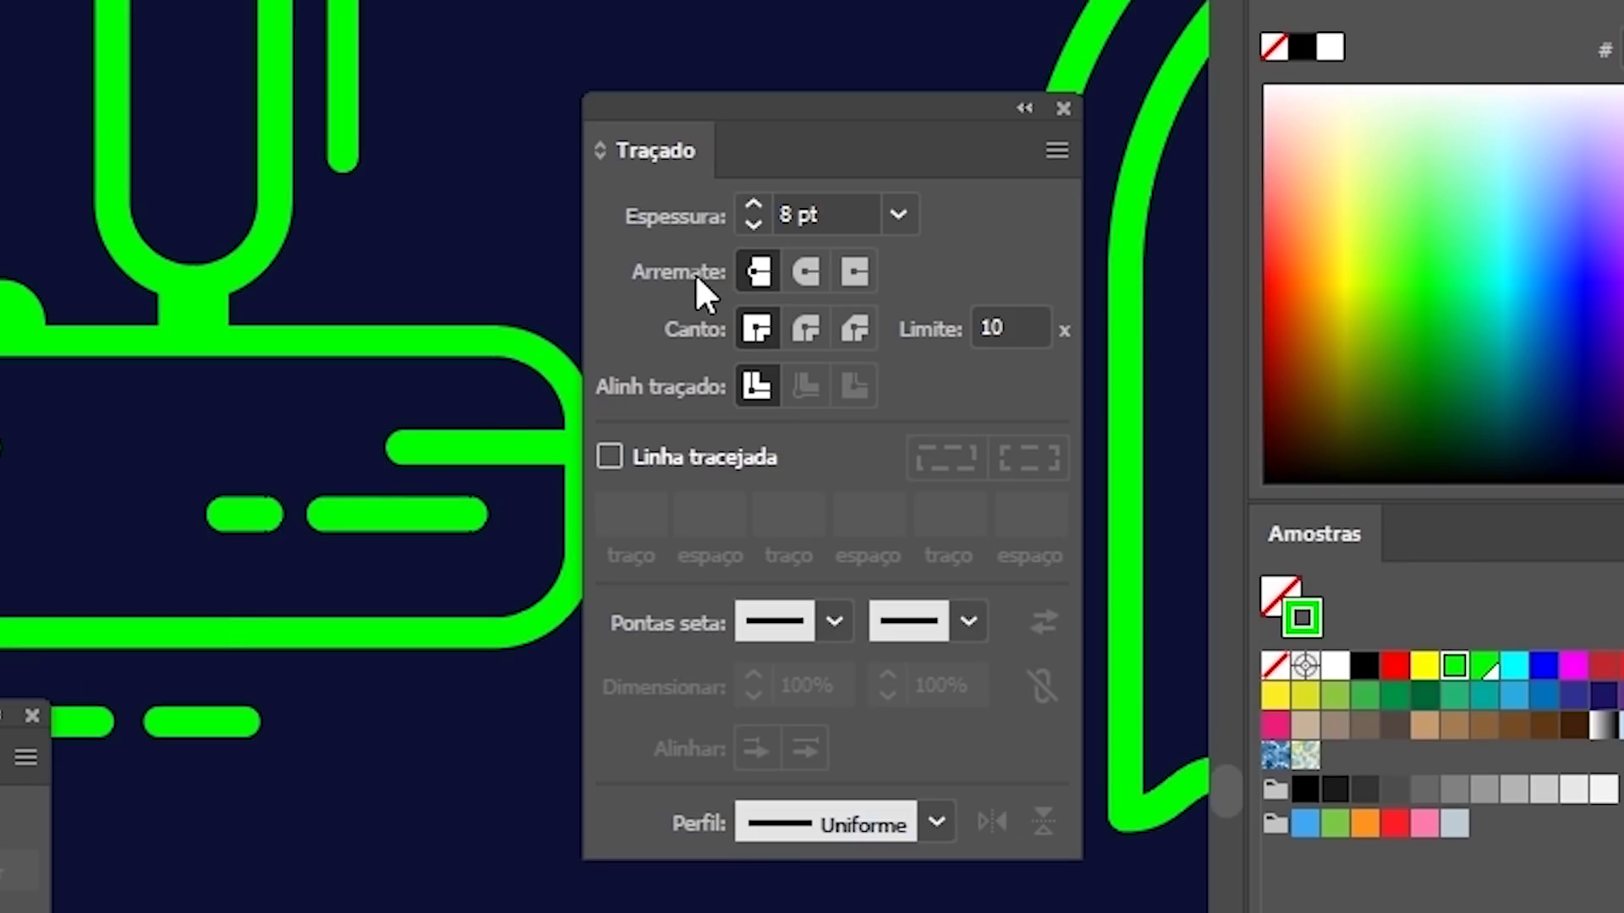
pyautogui.click(806, 271)
pyautogui.click(808, 327)
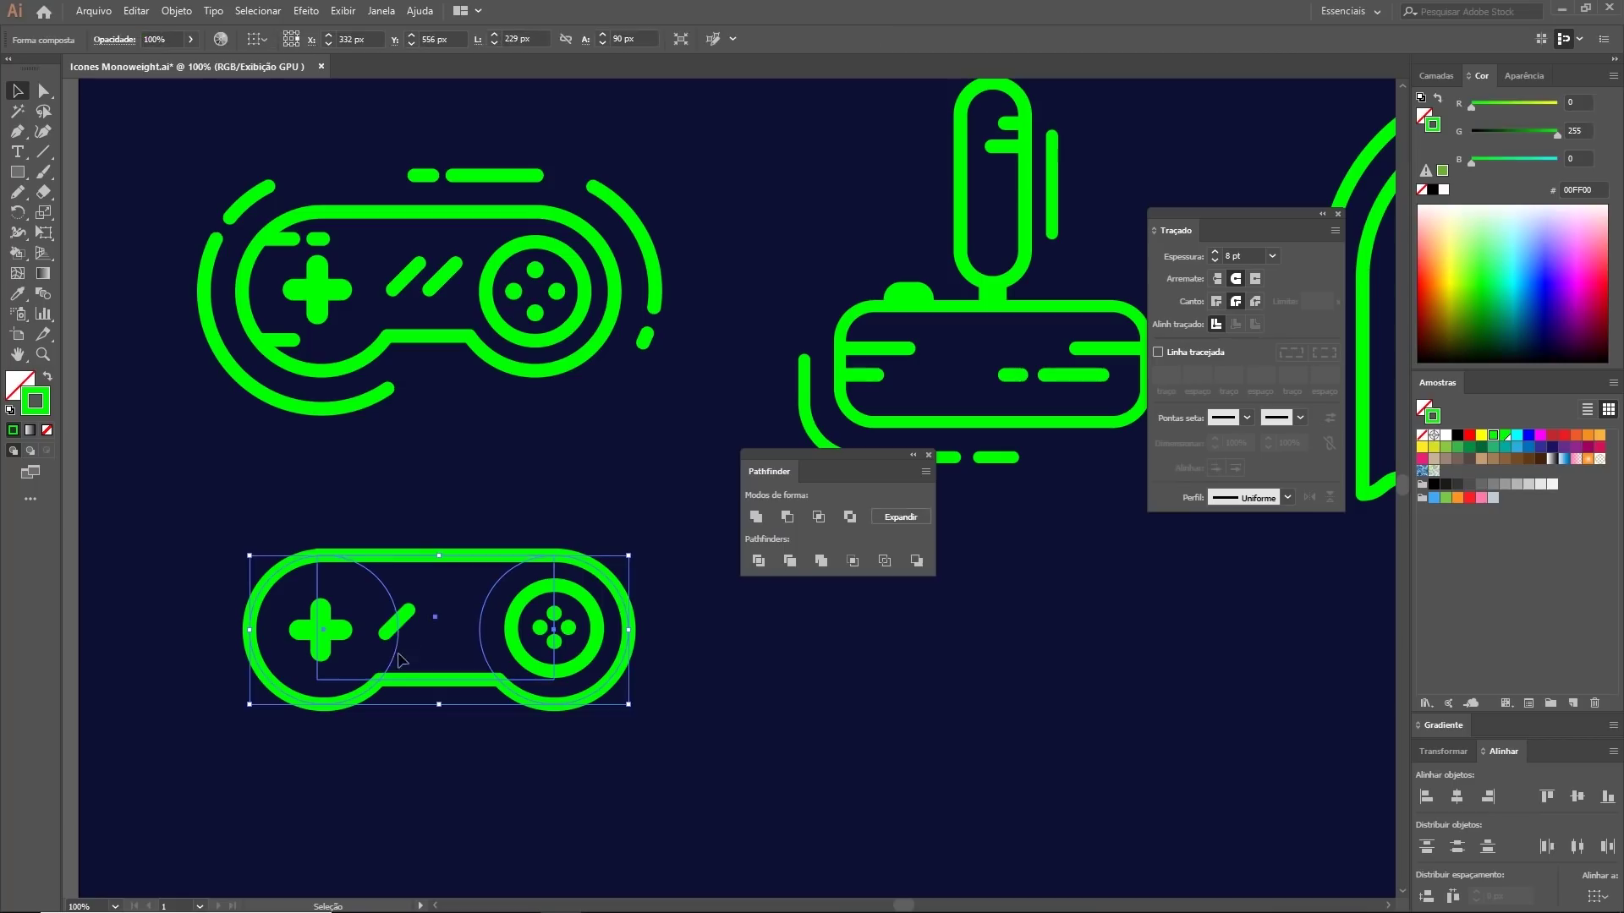
# Step: Duplicate the slash and position both parallel slashes between the d-pad and buttons
pyautogui.click(408, 644)
pyautogui.moveTo(413, 625); pyautogui.dragTo(455, 624)
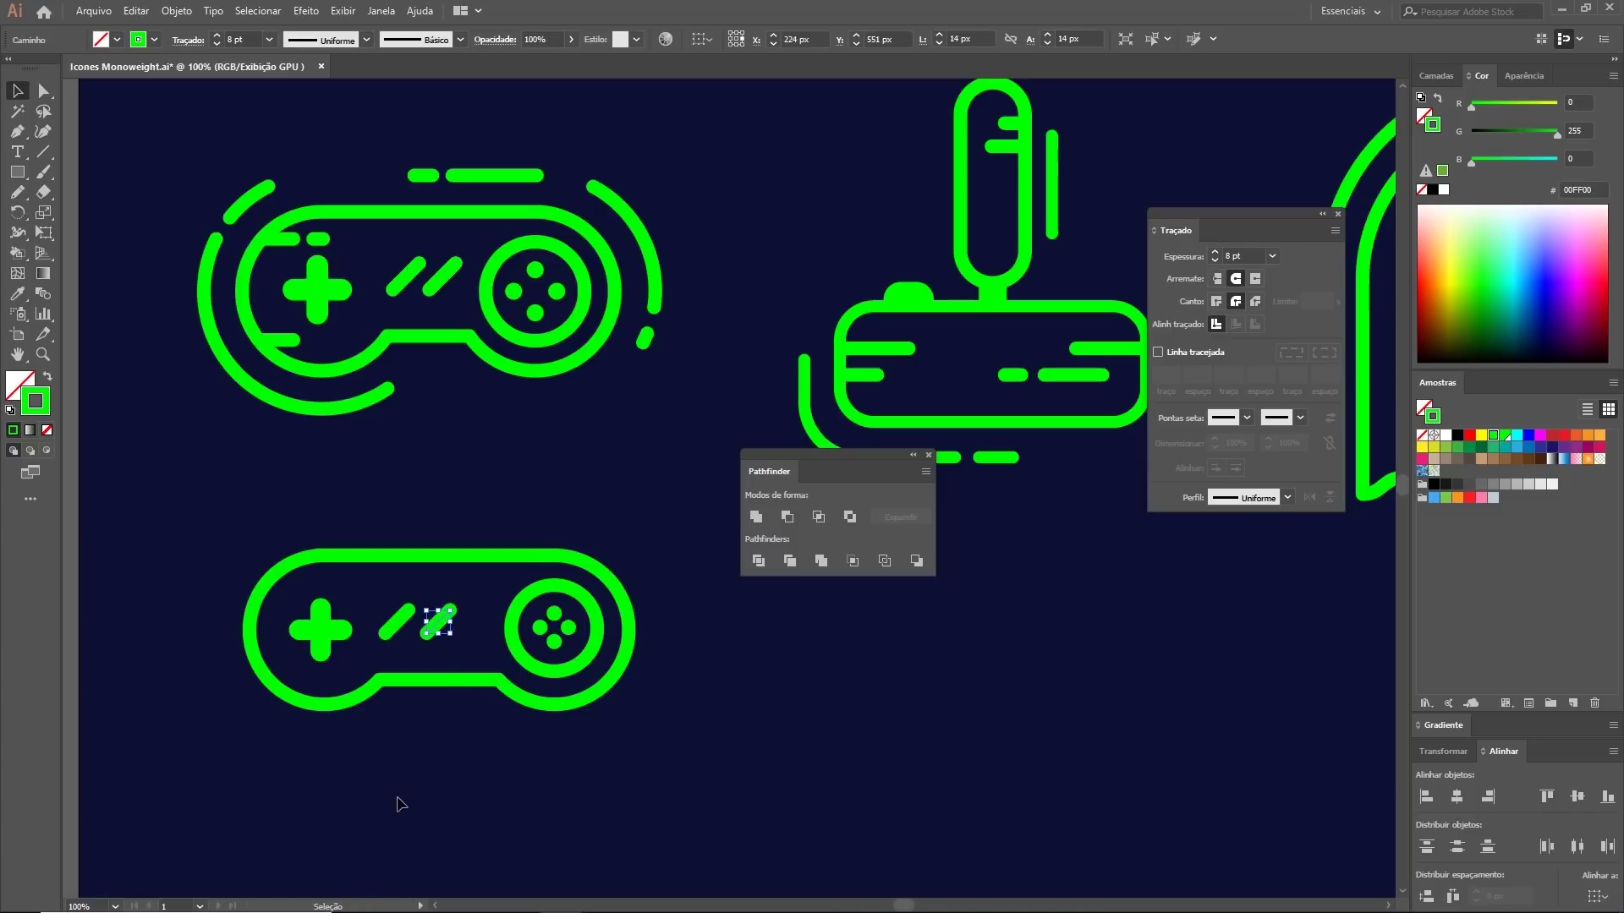
pyautogui.click(397, 626)
pyautogui.moveTo(397, 626); pyautogui.dragTo(465, 626)
pyautogui.keyDown('shift'); pyautogui.click(449, 626); pyautogui.keyUp('shift')
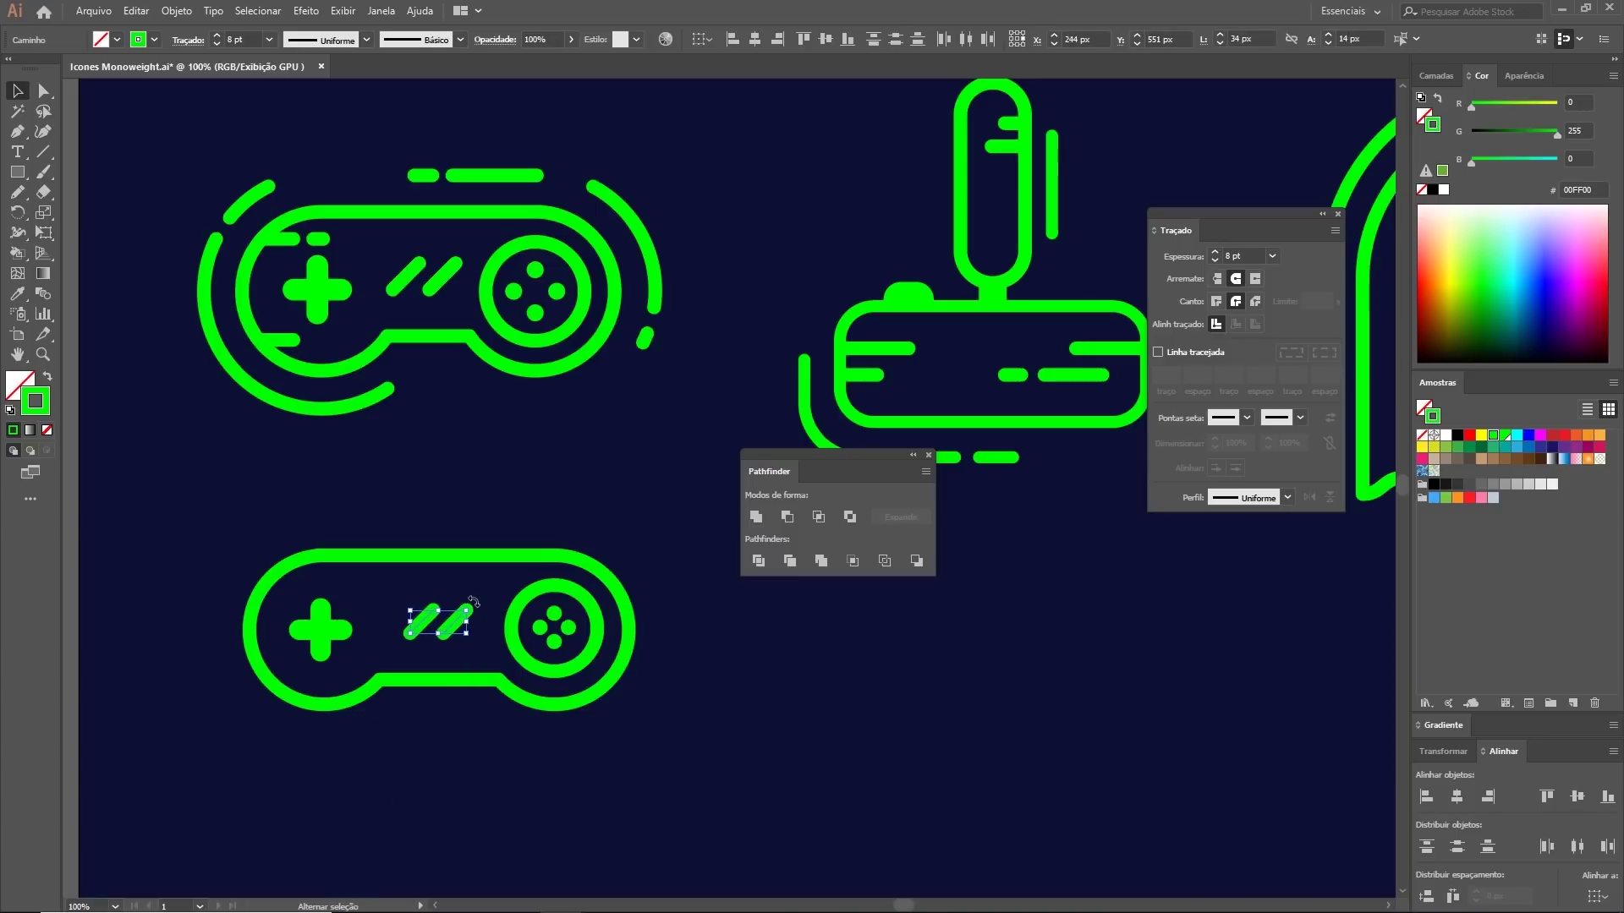
pyautogui.click(713, 681)
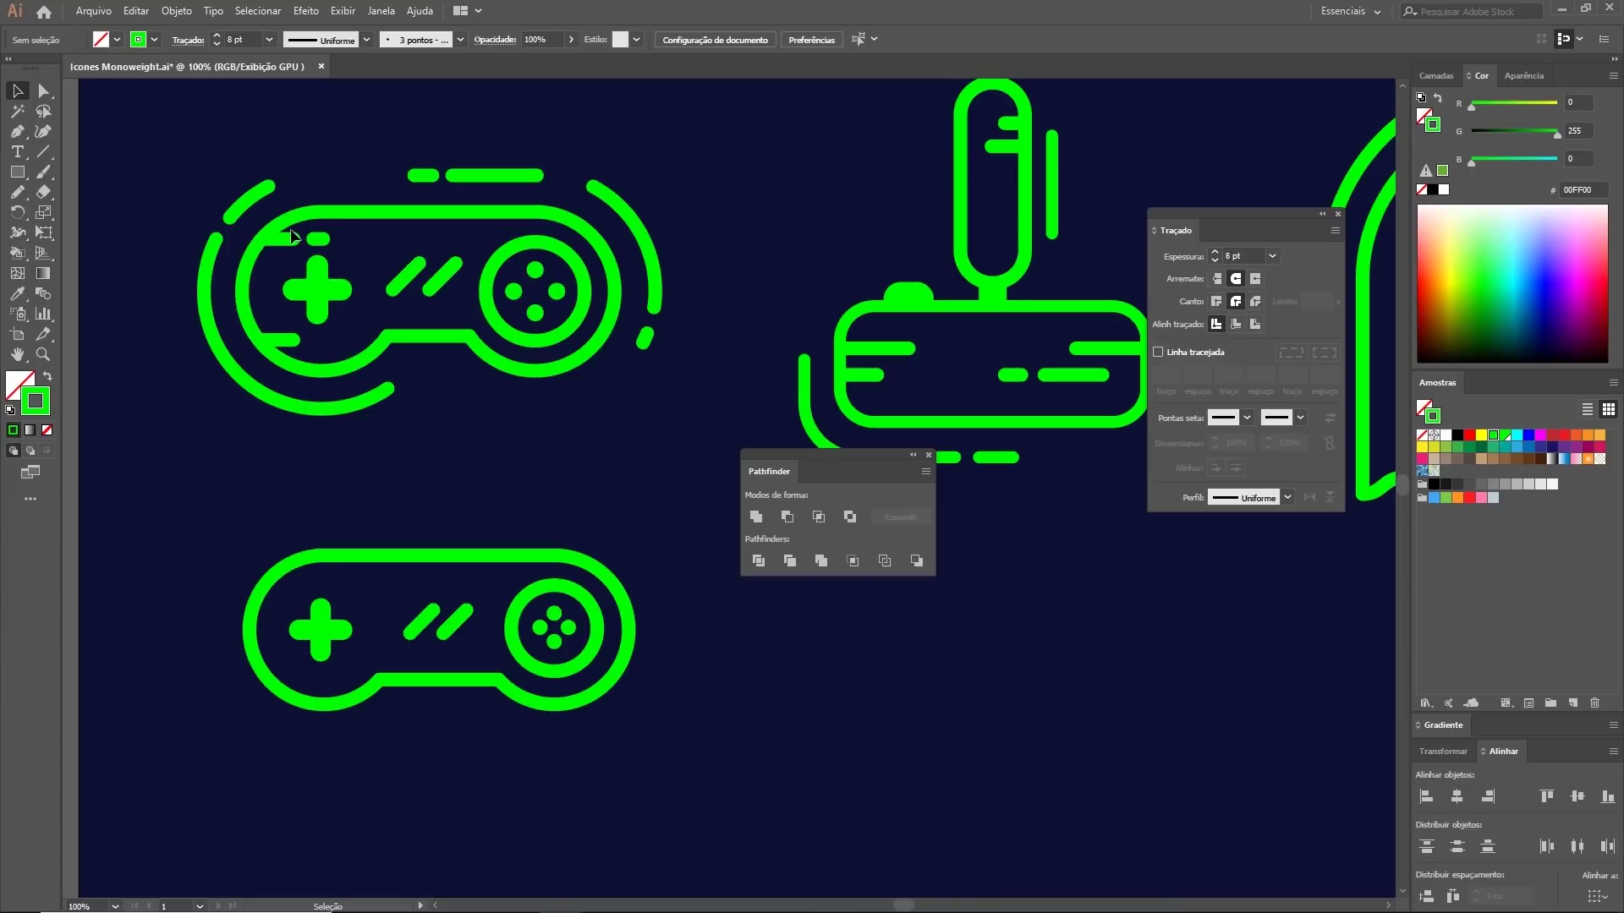
pyautogui.click(17, 131)
# Step: Draw a short horizontal dash above the d-pad and shorten it
pyautogui.click(265, 585)
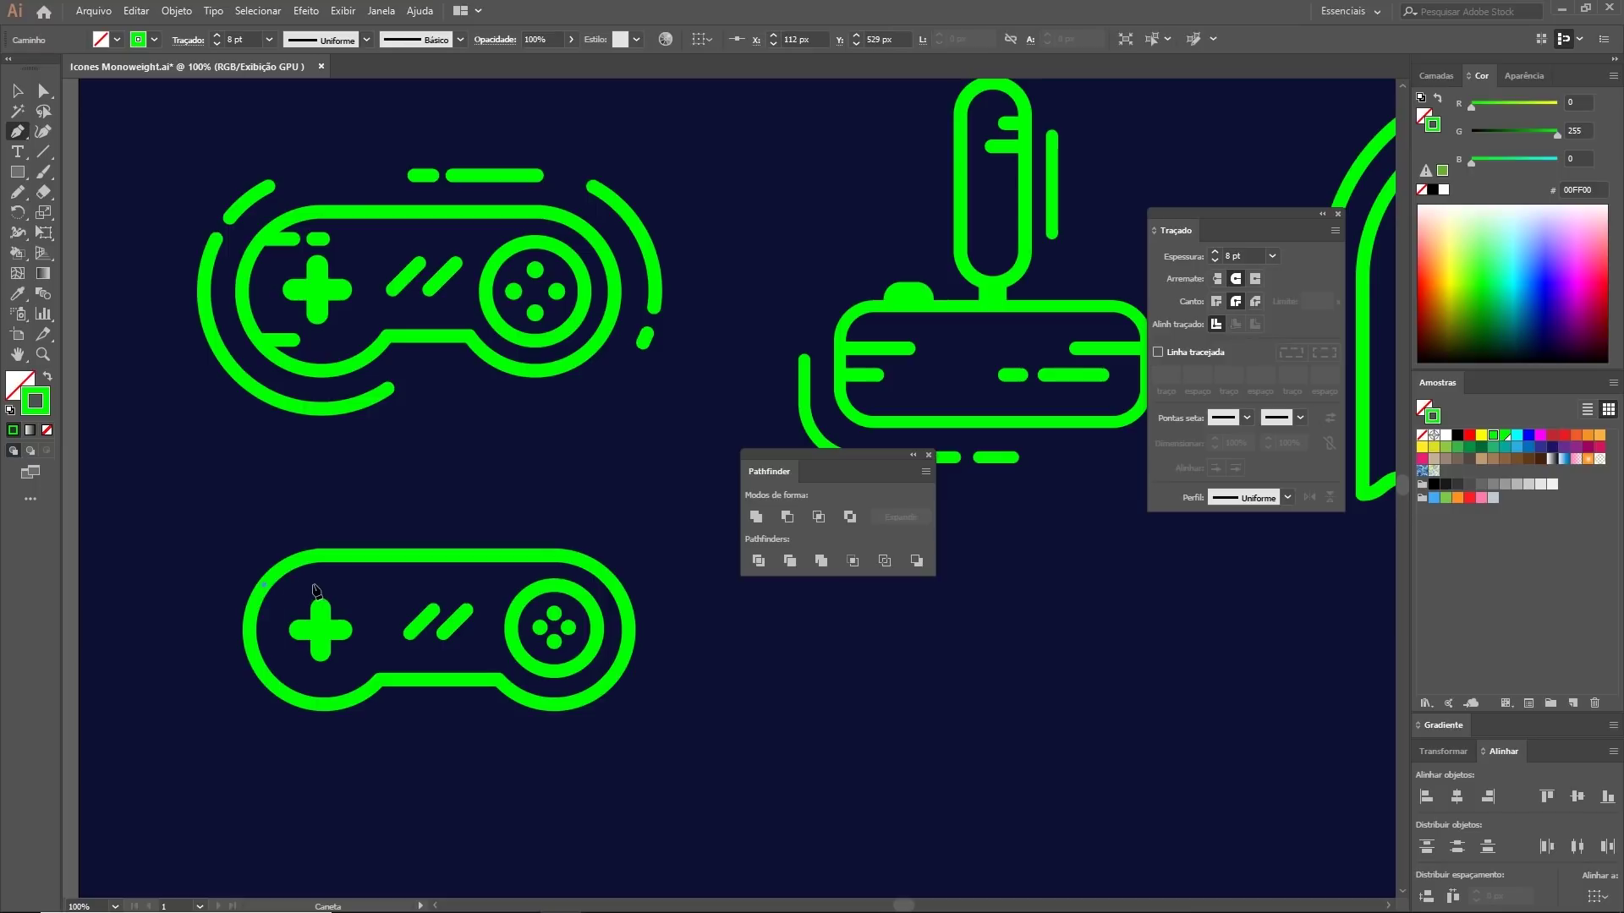
pyautogui.click(314, 585)
pyautogui.press('a')
pyautogui.click(253, 787)
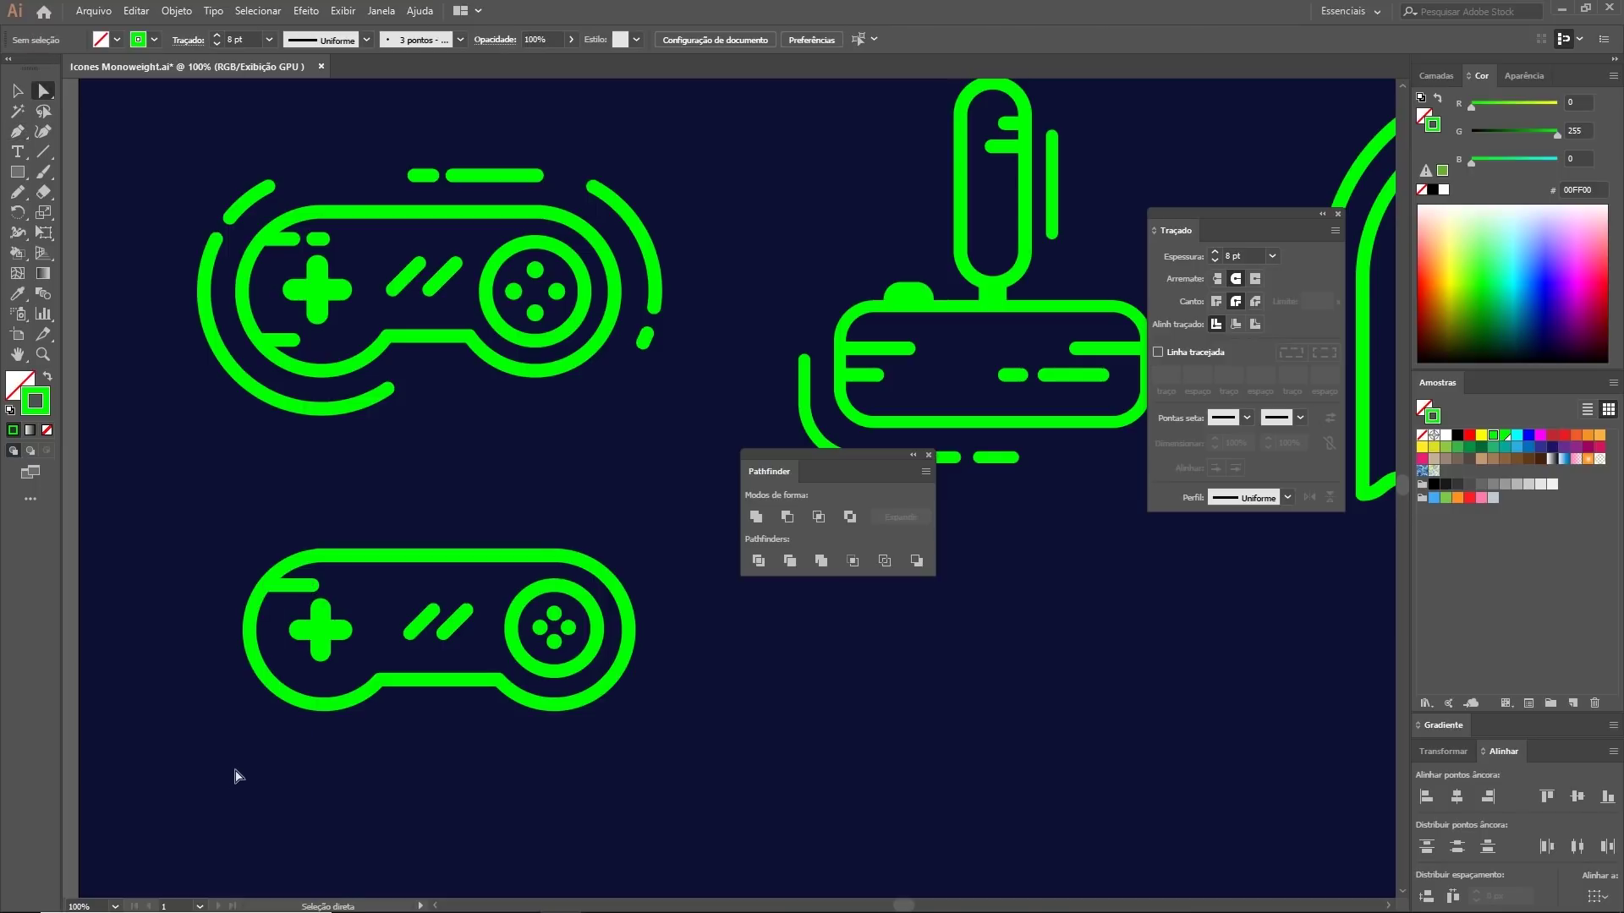
pyautogui.click(313, 591)
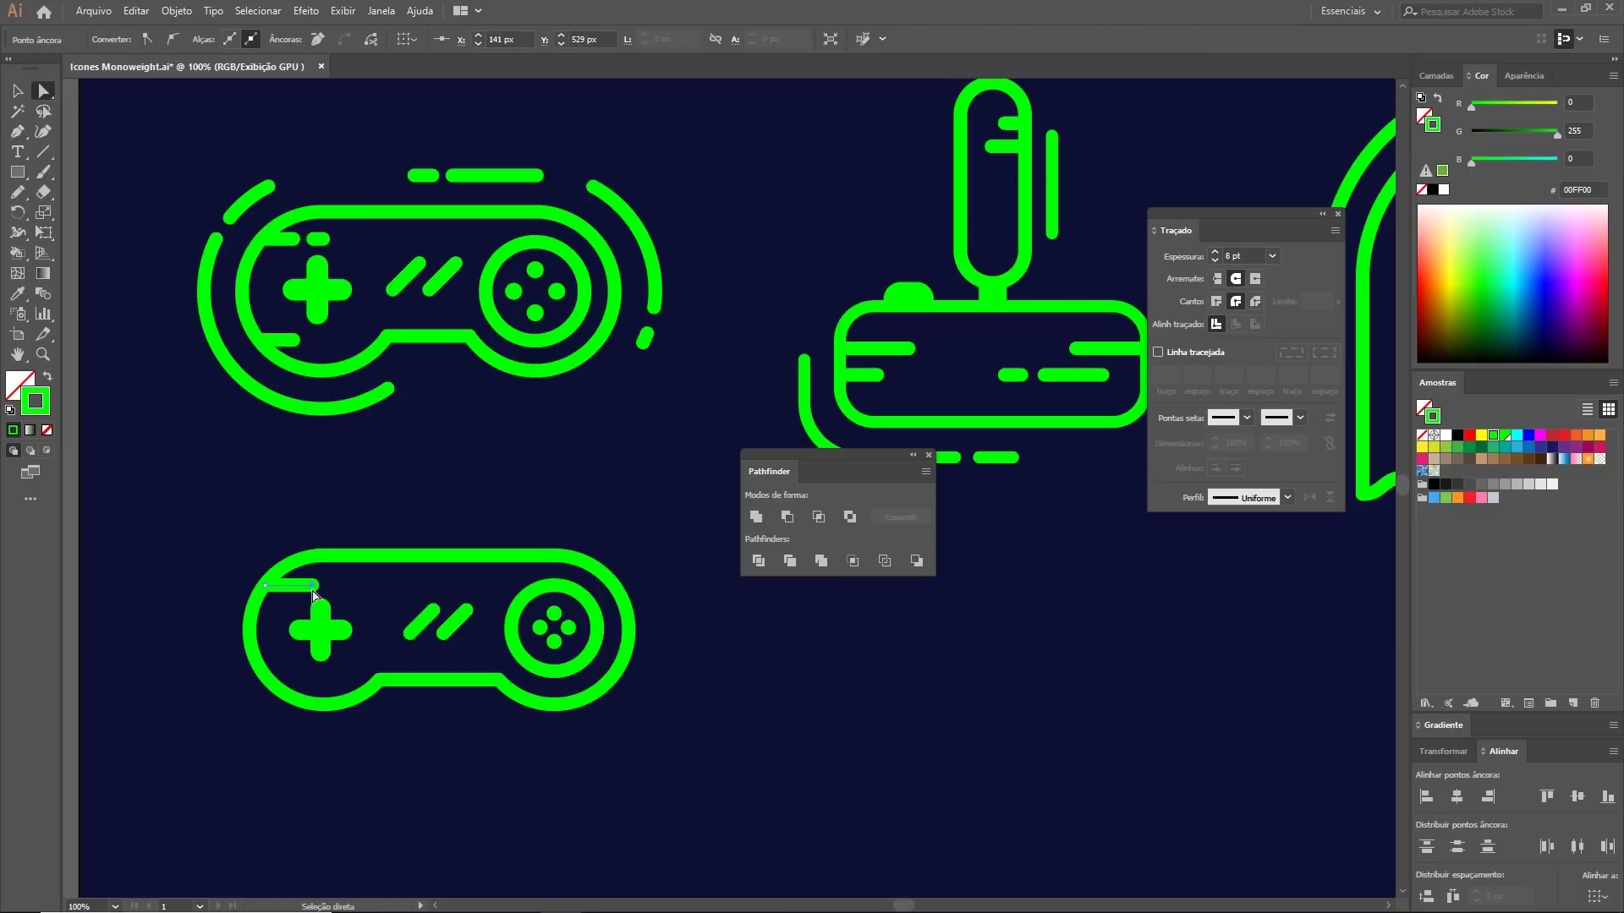
pyautogui.moveTo(312, 585); pyautogui.dragTo(295, 586)
pyautogui.click(199, 577)
pyautogui.press('v')
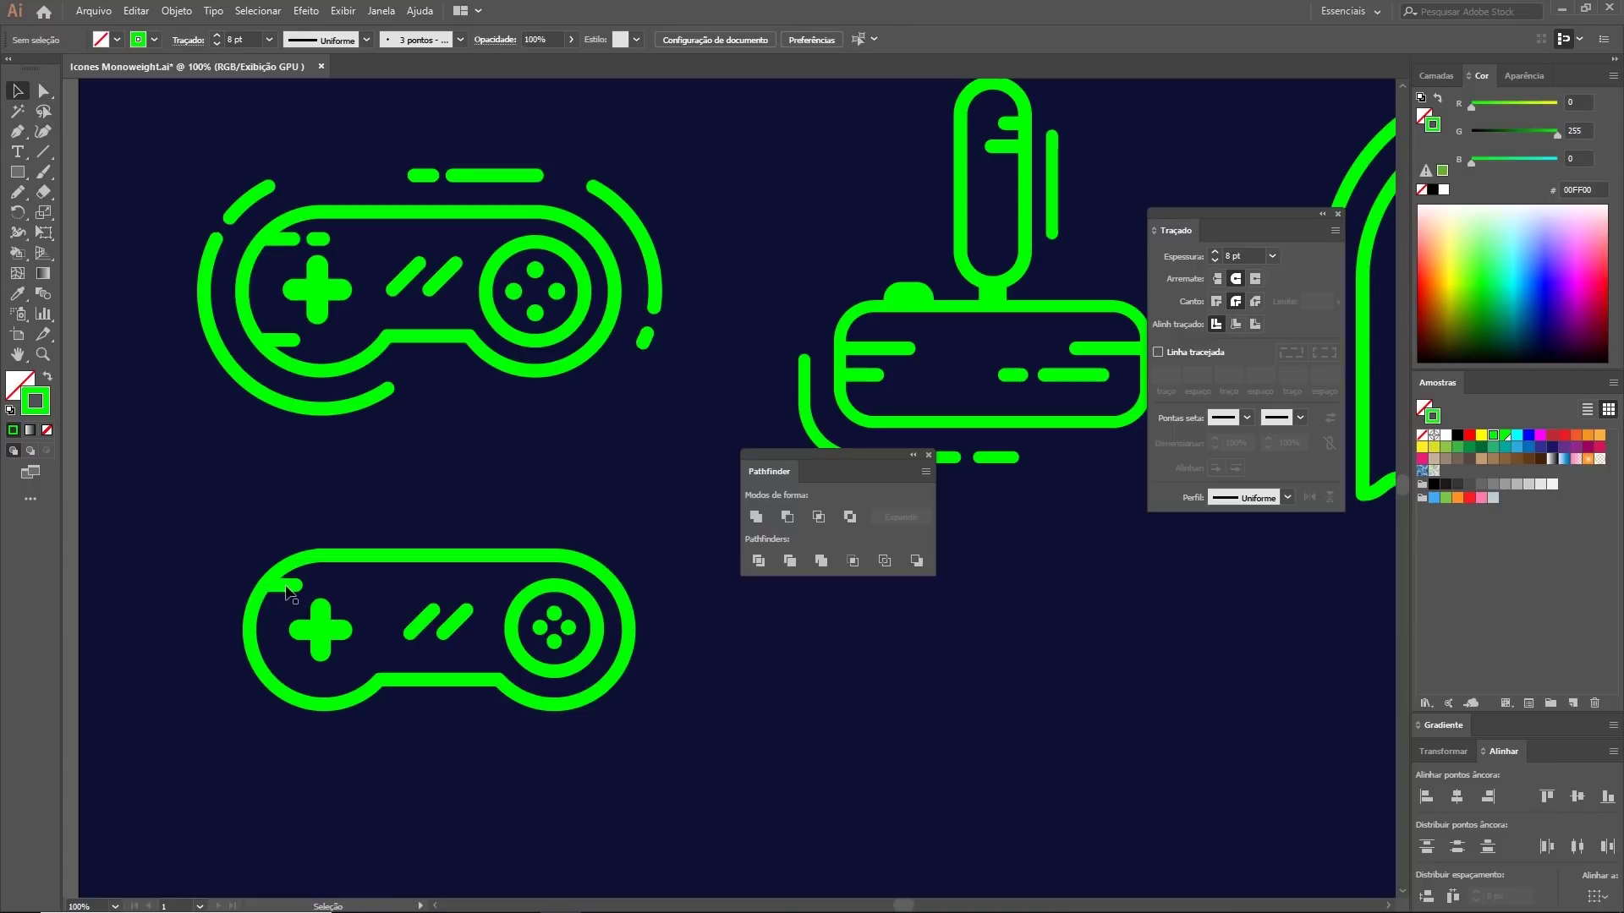
# Step: Copy the dash to its right and adjust its length to make a pair of dashes
pyautogui.moveTo(288, 588); pyautogui.dragTo(332, 584)
pyautogui.press('a')
pyautogui.click(316, 592)
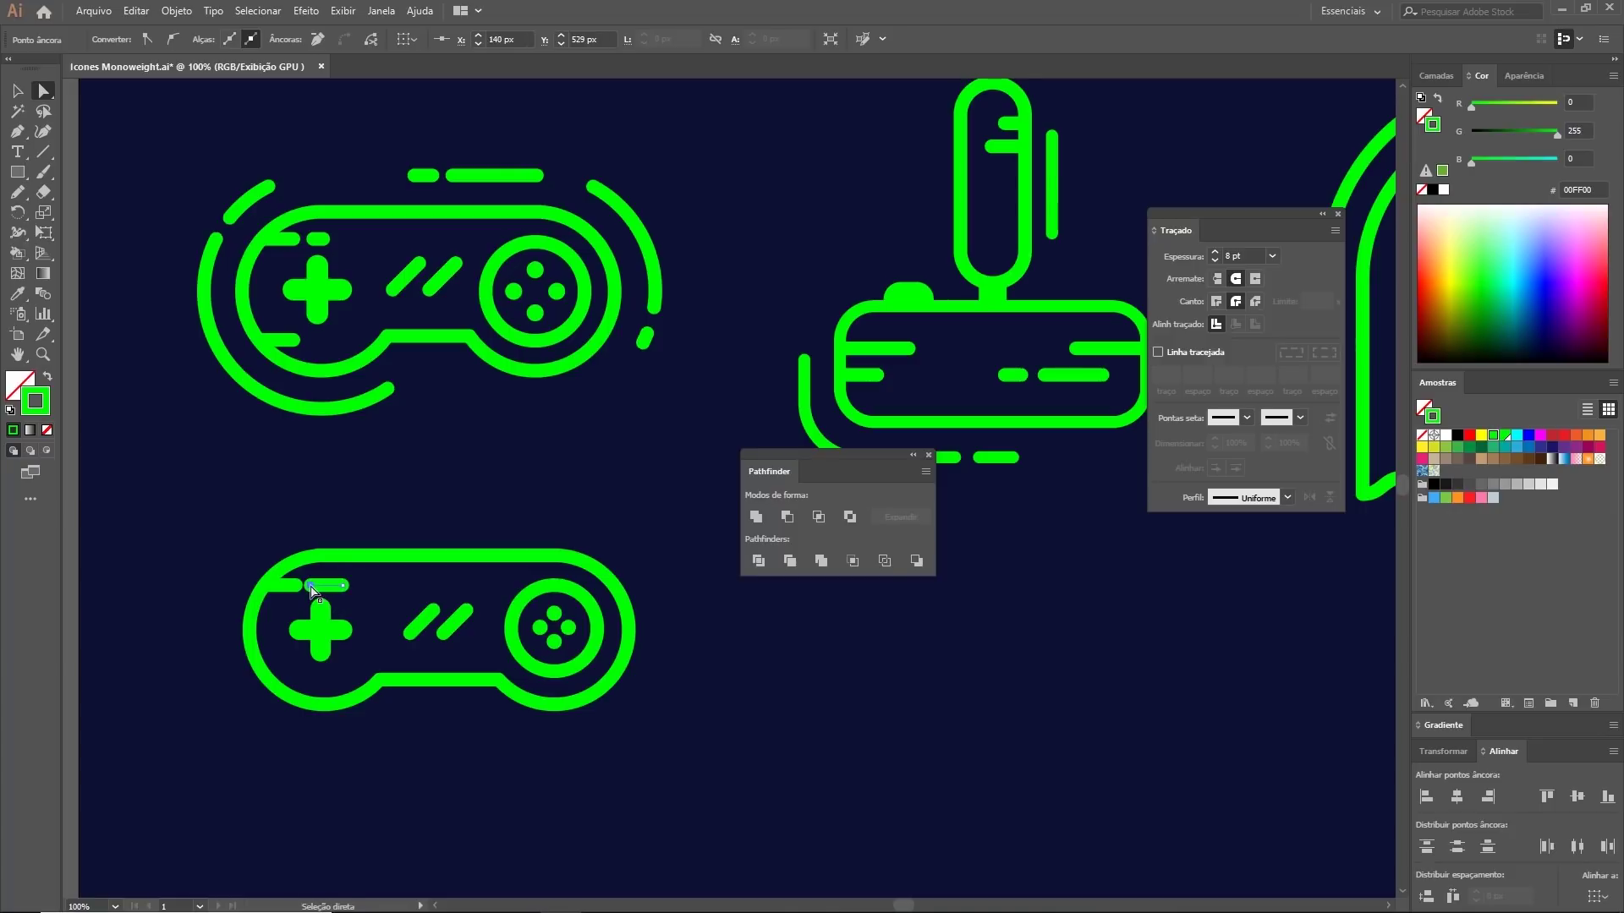
pyautogui.moveTo(318, 589); pyautogui.dragTo(334, 586)
pyautogui.click(205, 555)
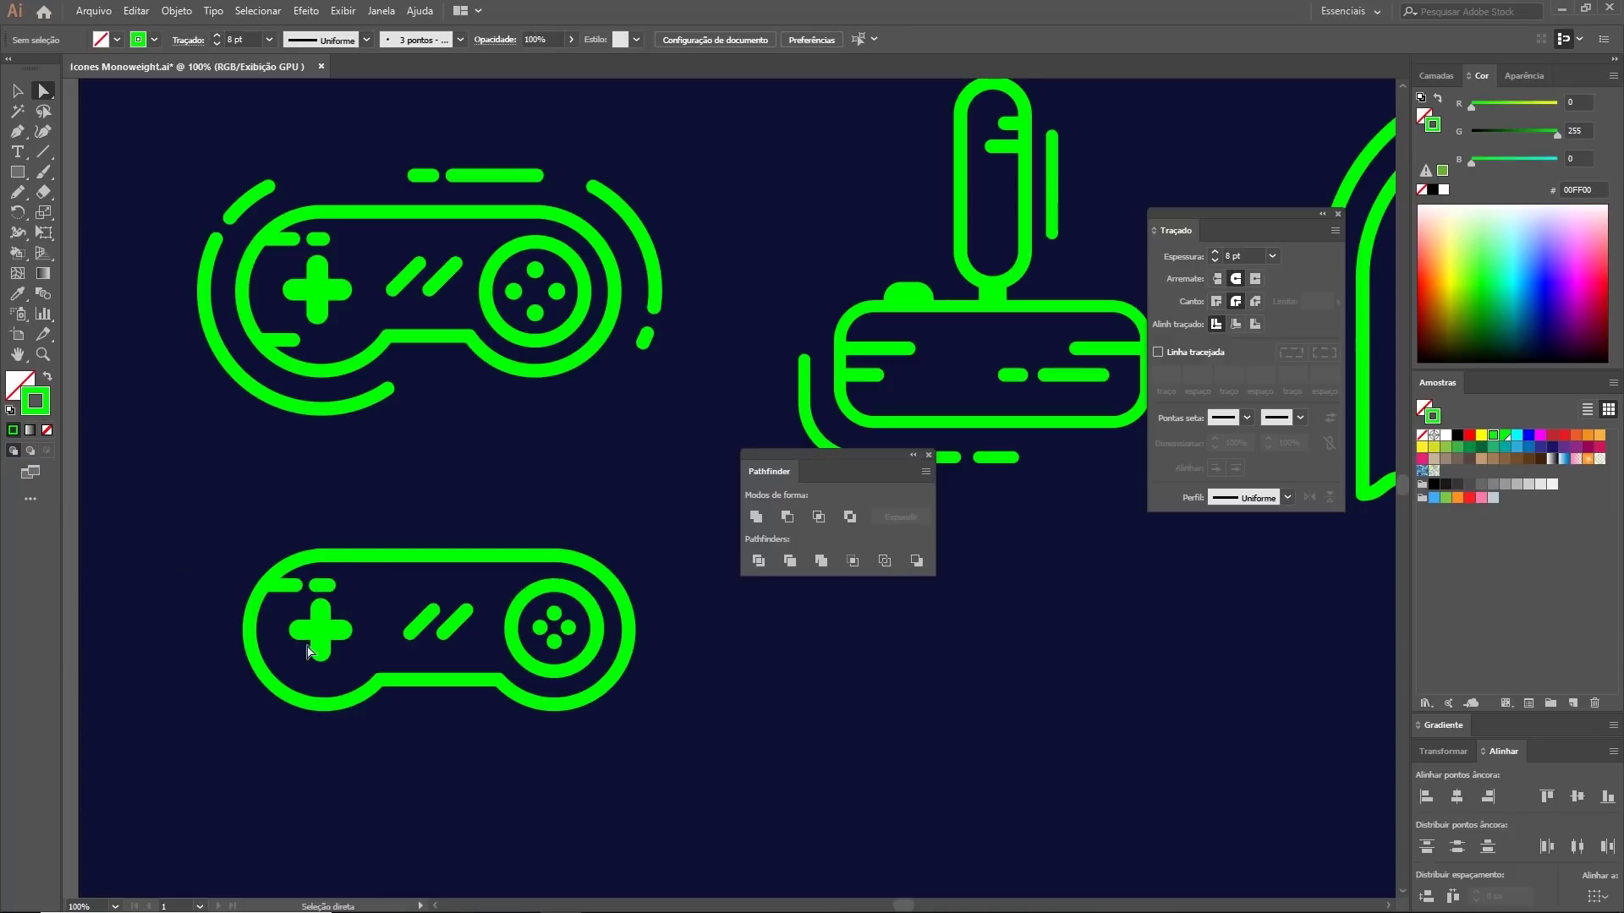
pyautogui.press('p')
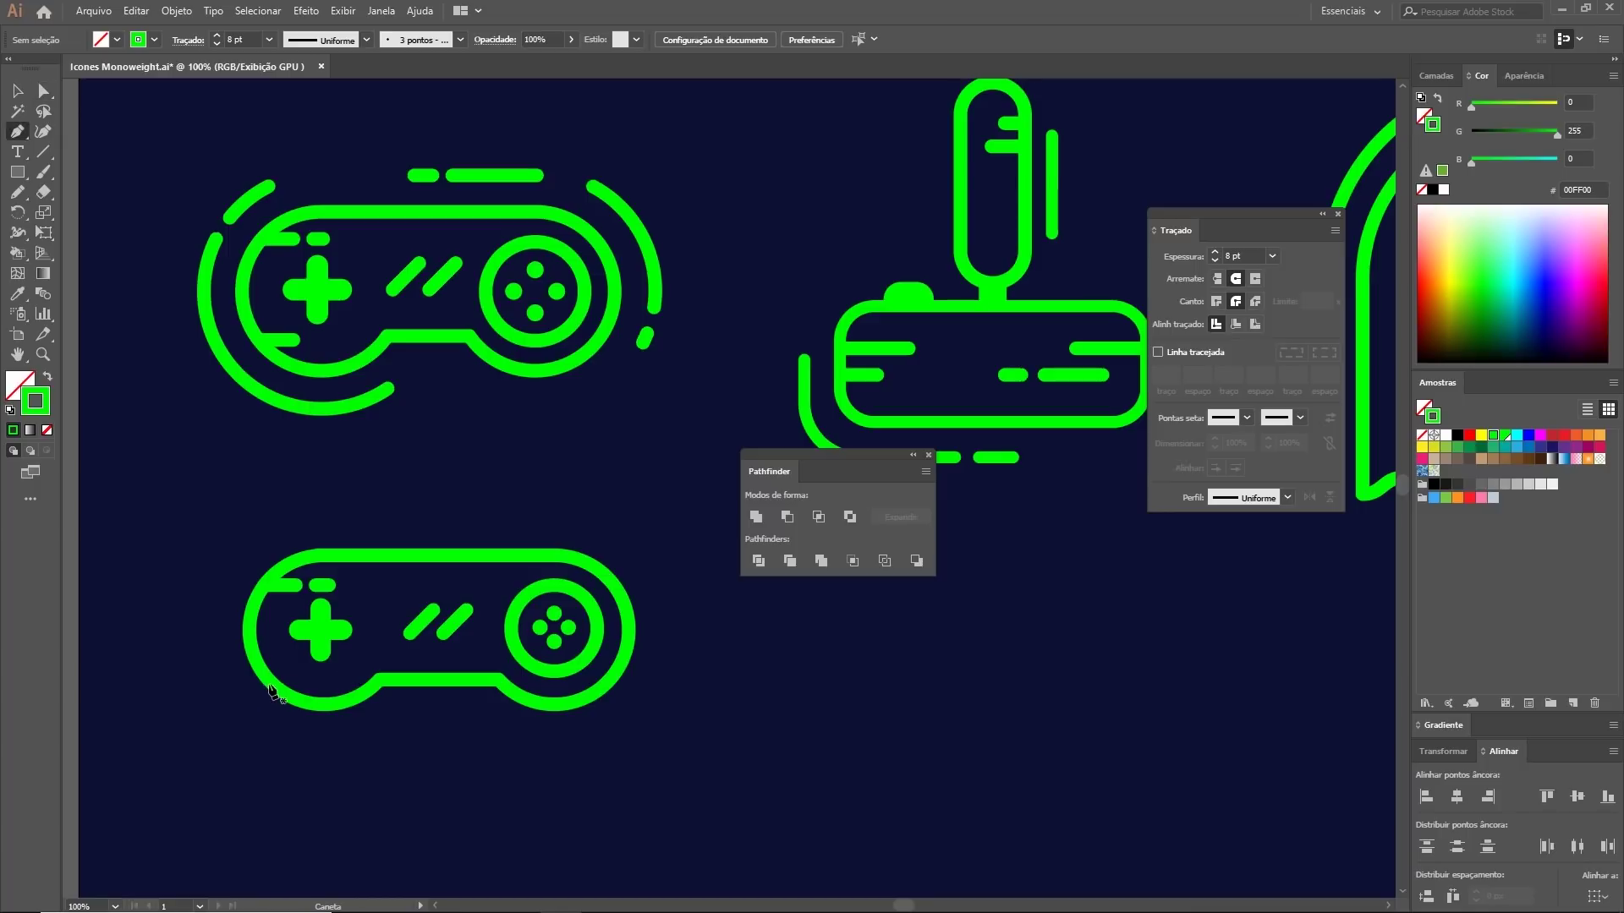
pyautogui.press('v')
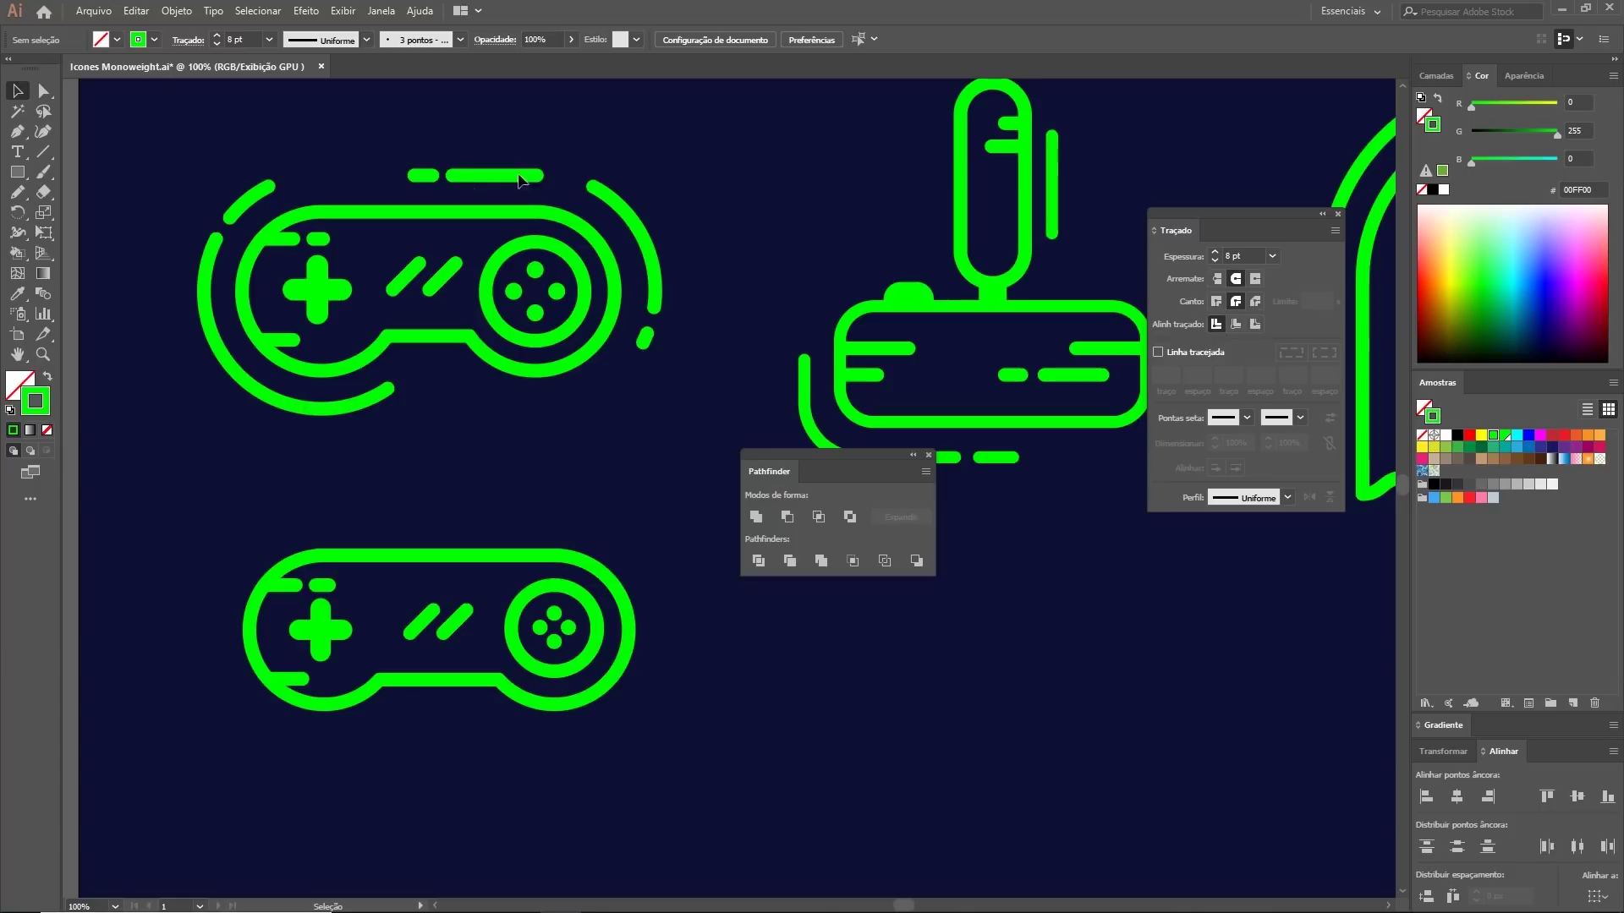
pyautogui.hotkey('ctrl', 'z')
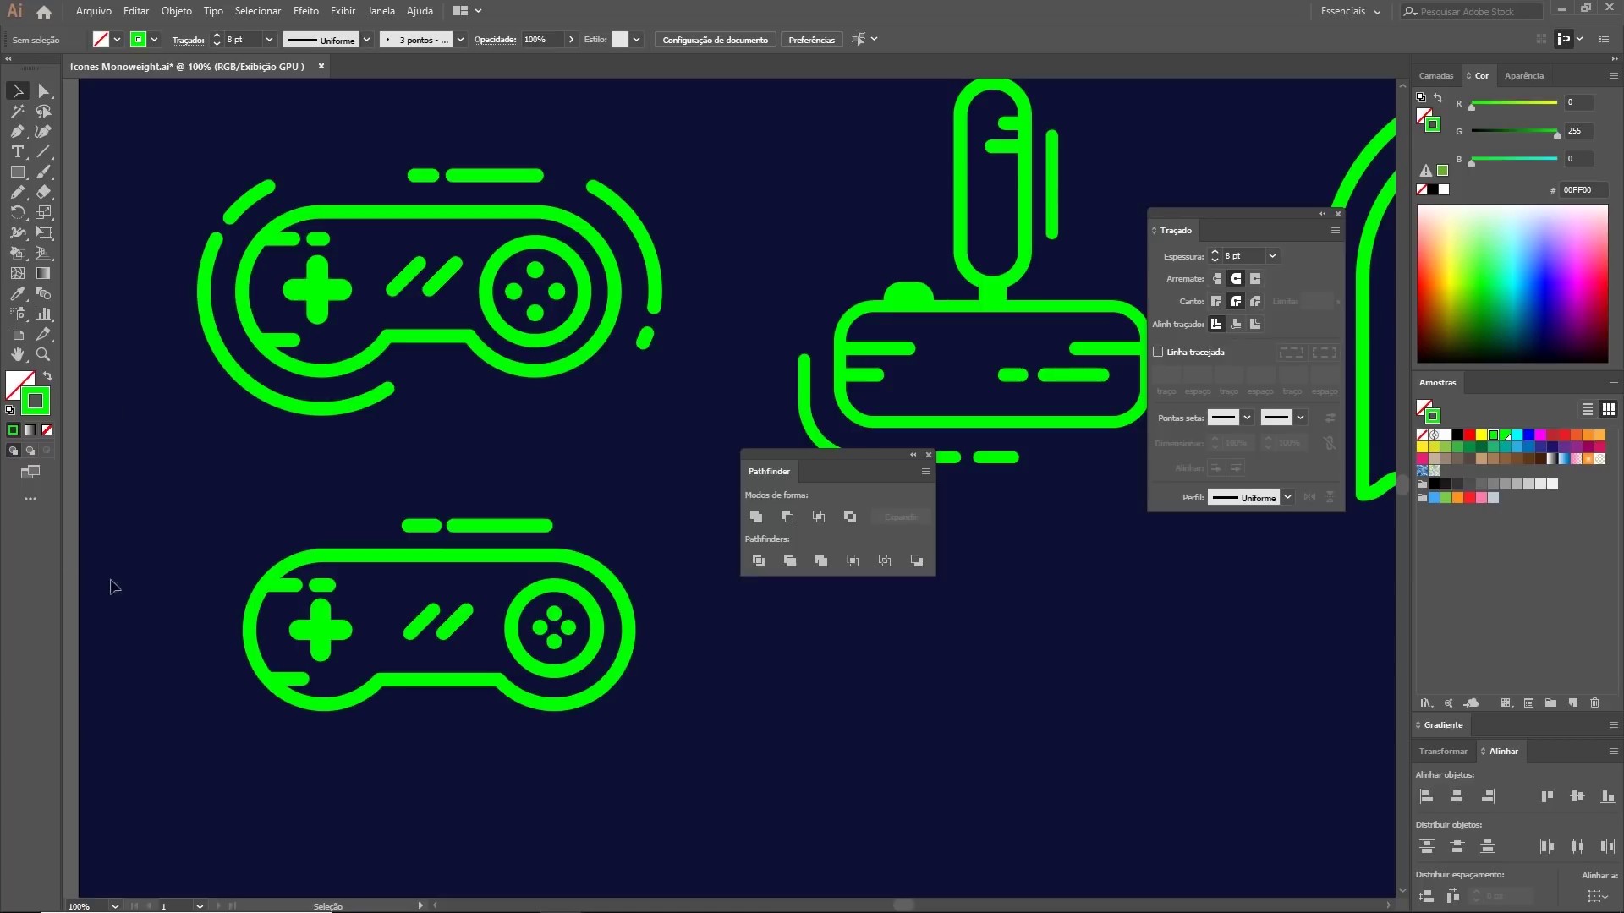
# Step: Scale both end circles of the lower controller from 90 px to 132 px
pyautogui.doubleClick(256, 615)
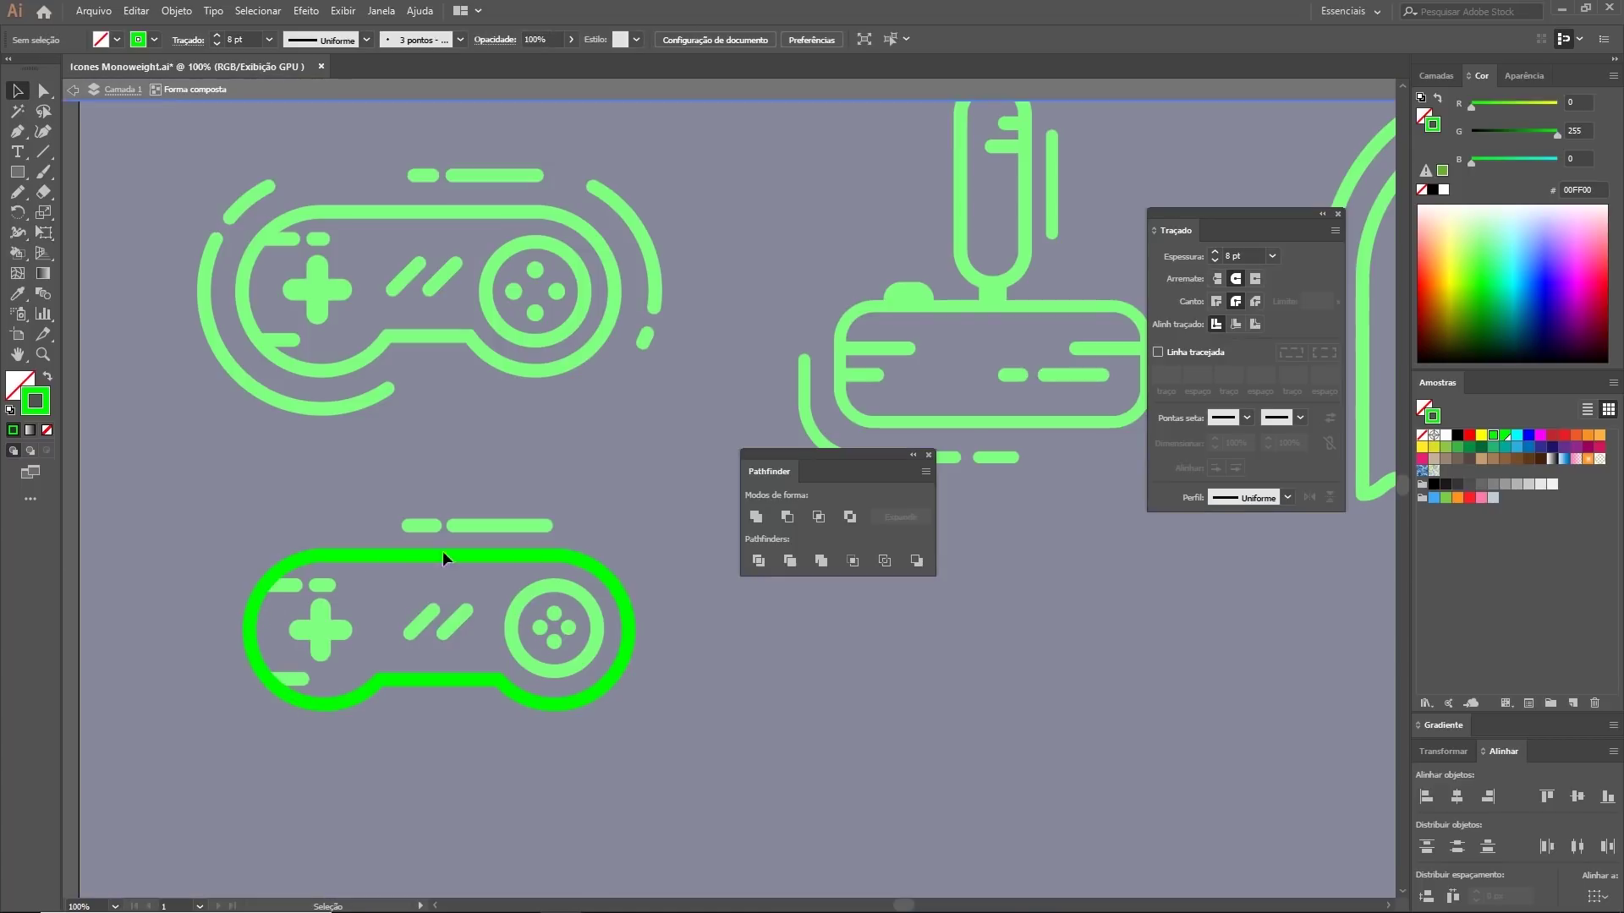
pyautogui.click(256, 611)
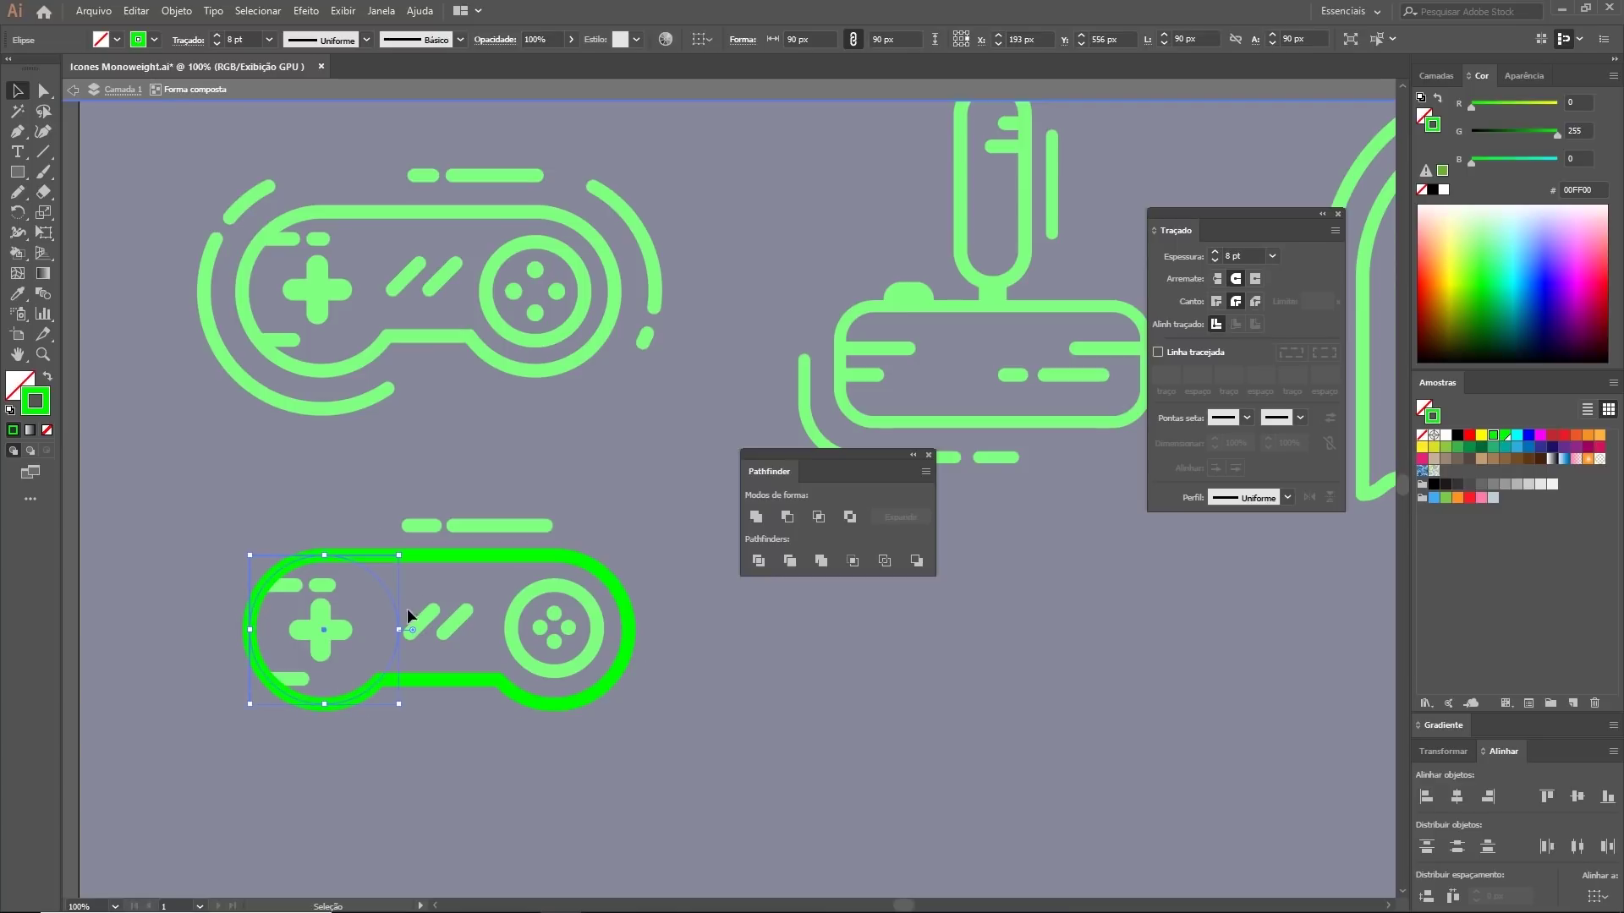
pyautogui.keyDown('shift'); pyautogui.click(620, 676); pyautogui.keyUp('shift')
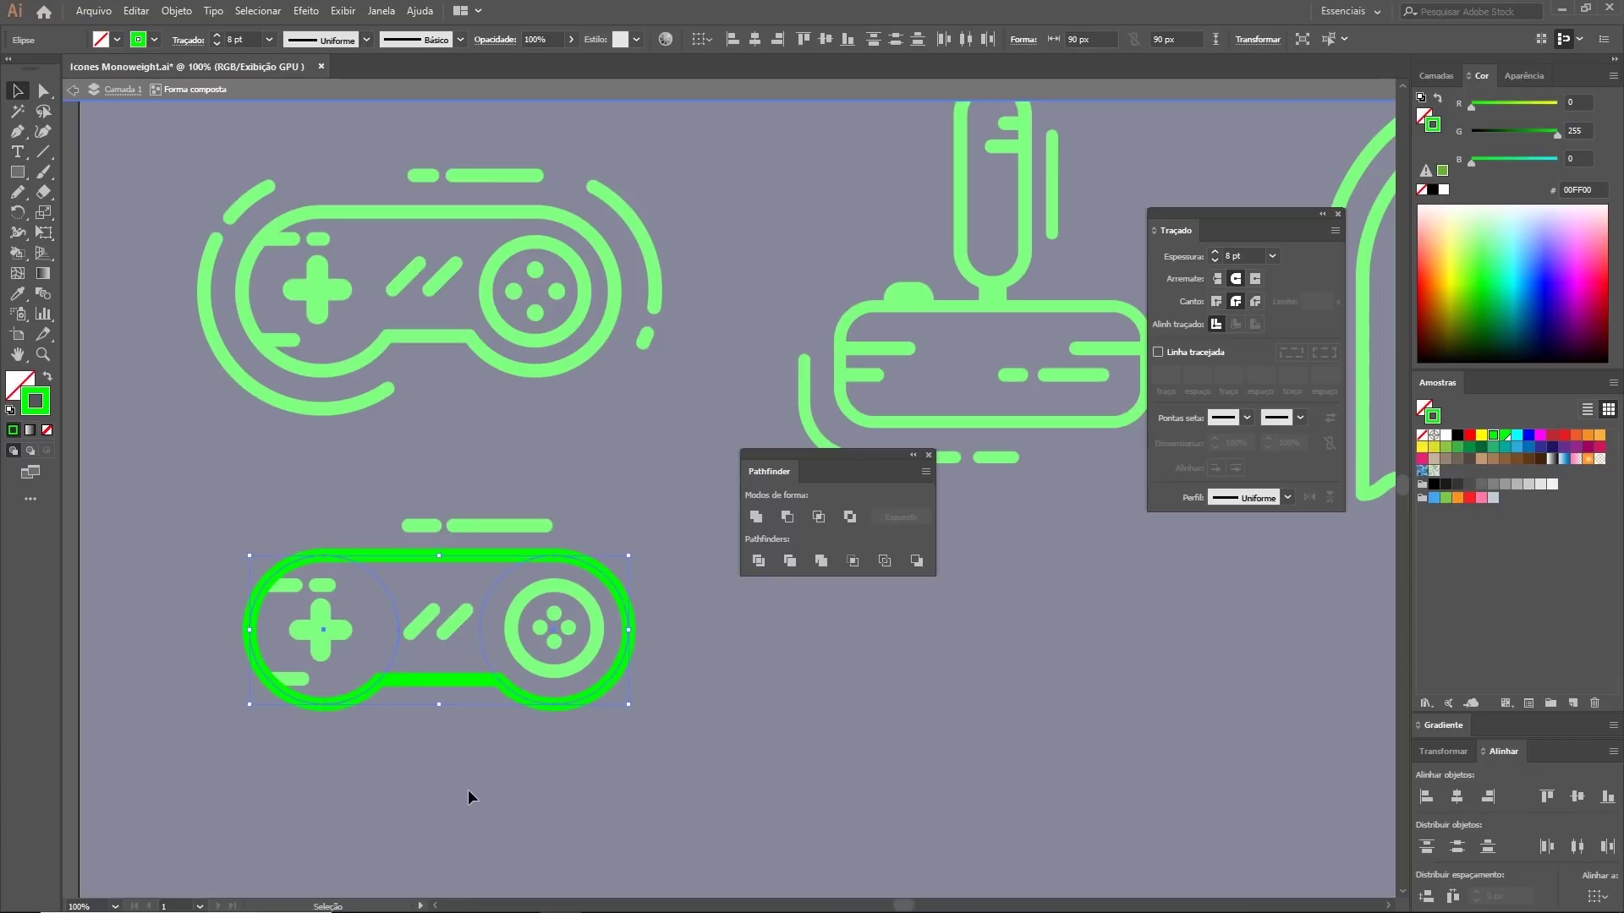
pyautogui.press('Escape')
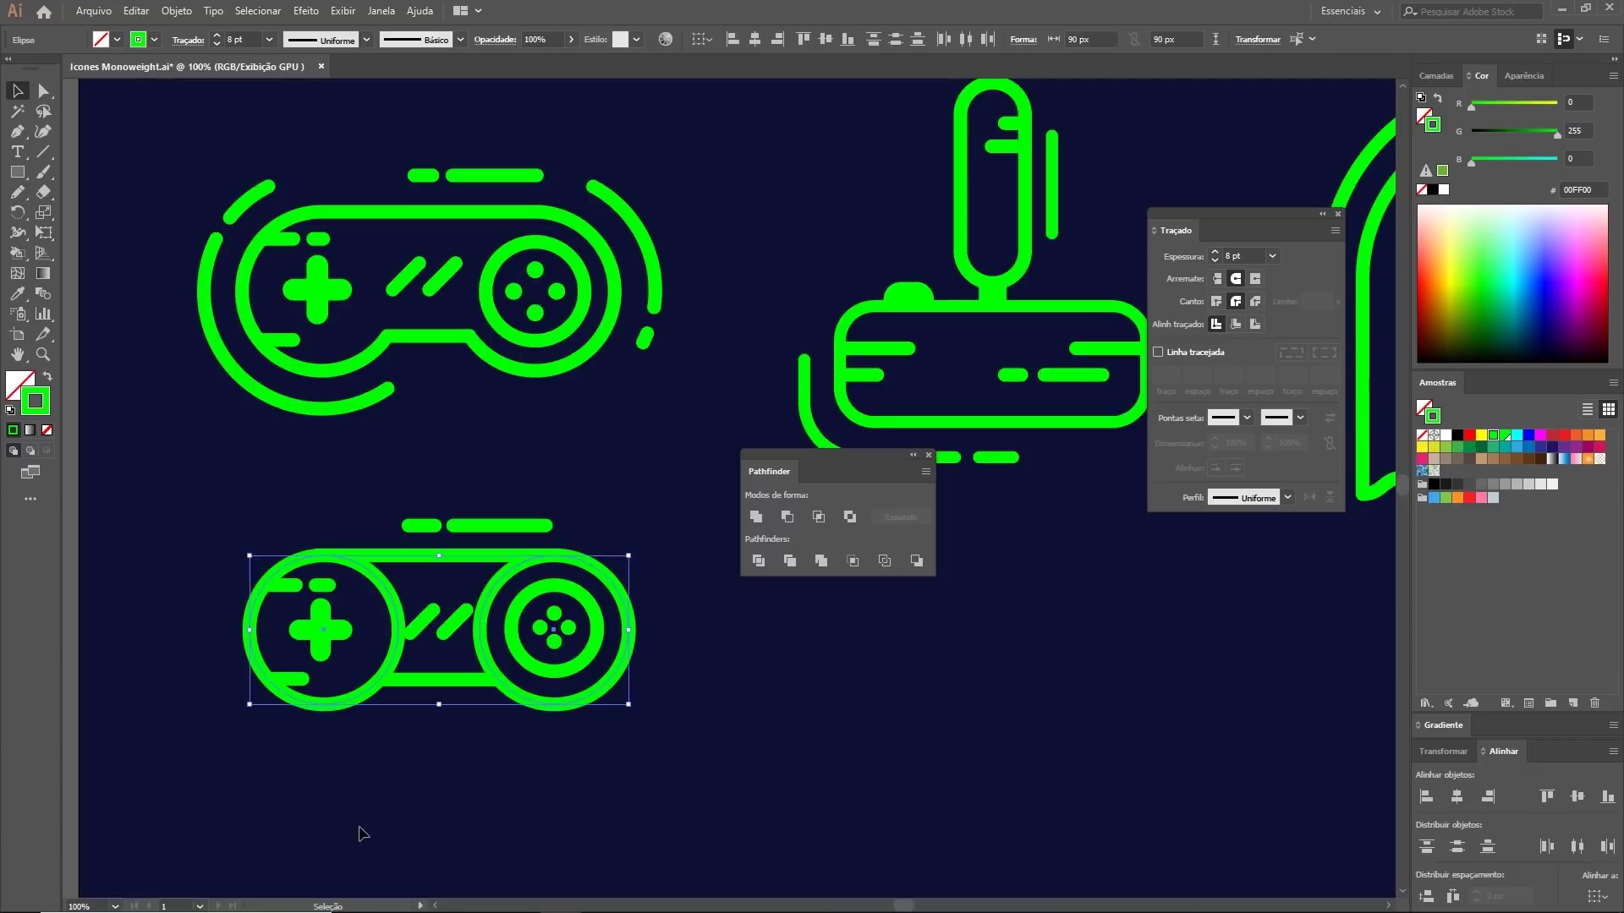
pyautogui.click(413, 803)
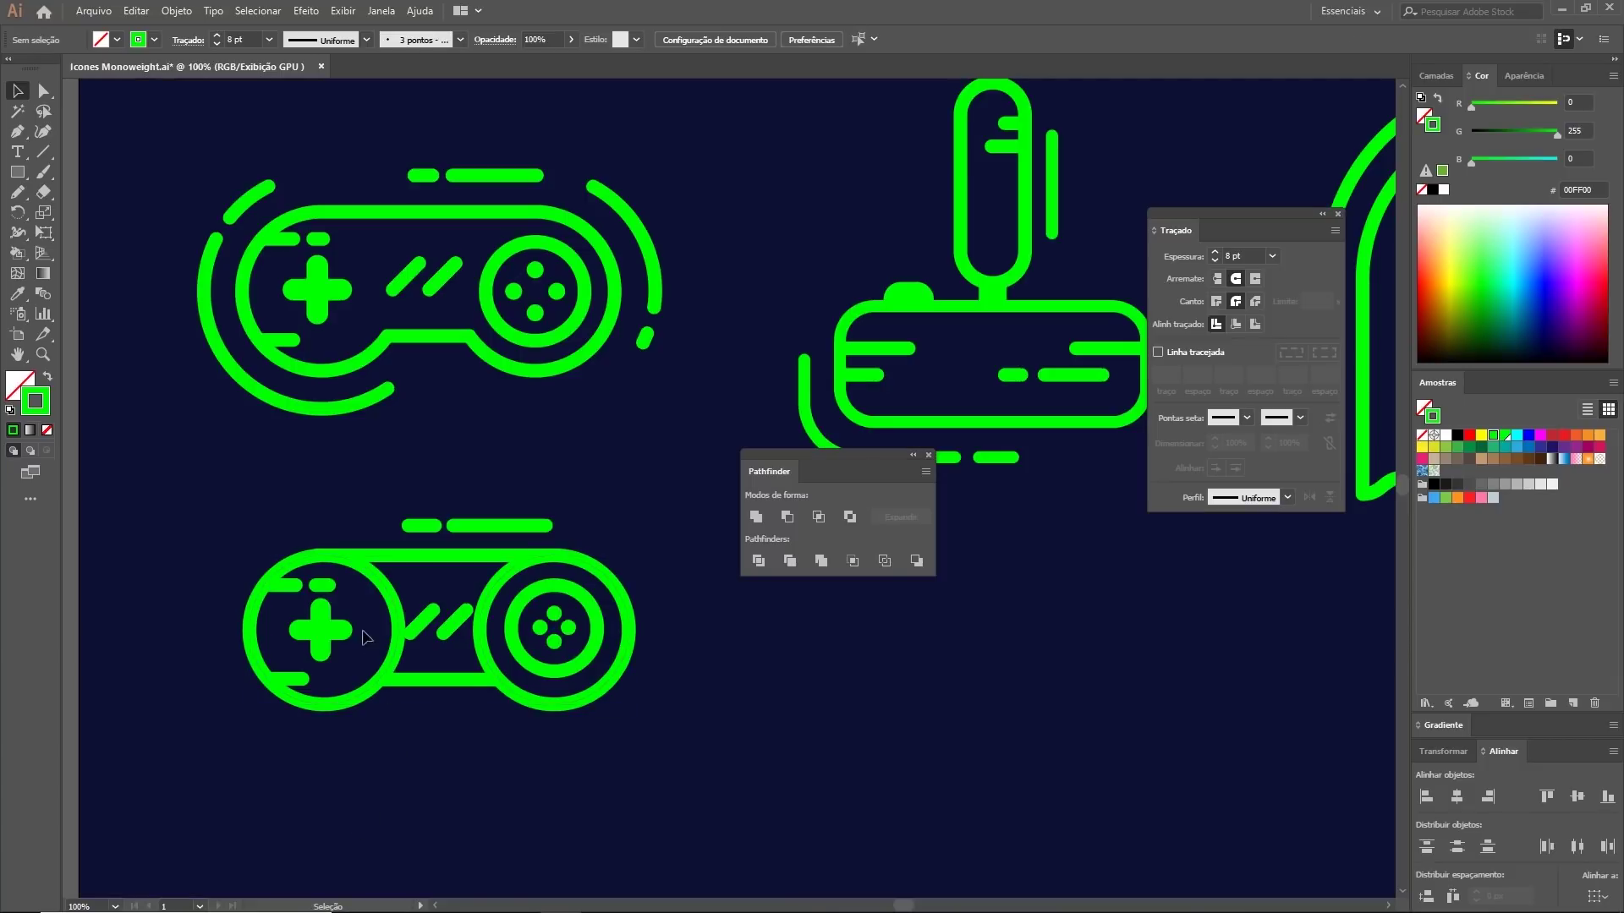
pyautogui.click(396, 600)
pyautogui.moveTo(399, 556); pyautogui.dragTo(438, 517)
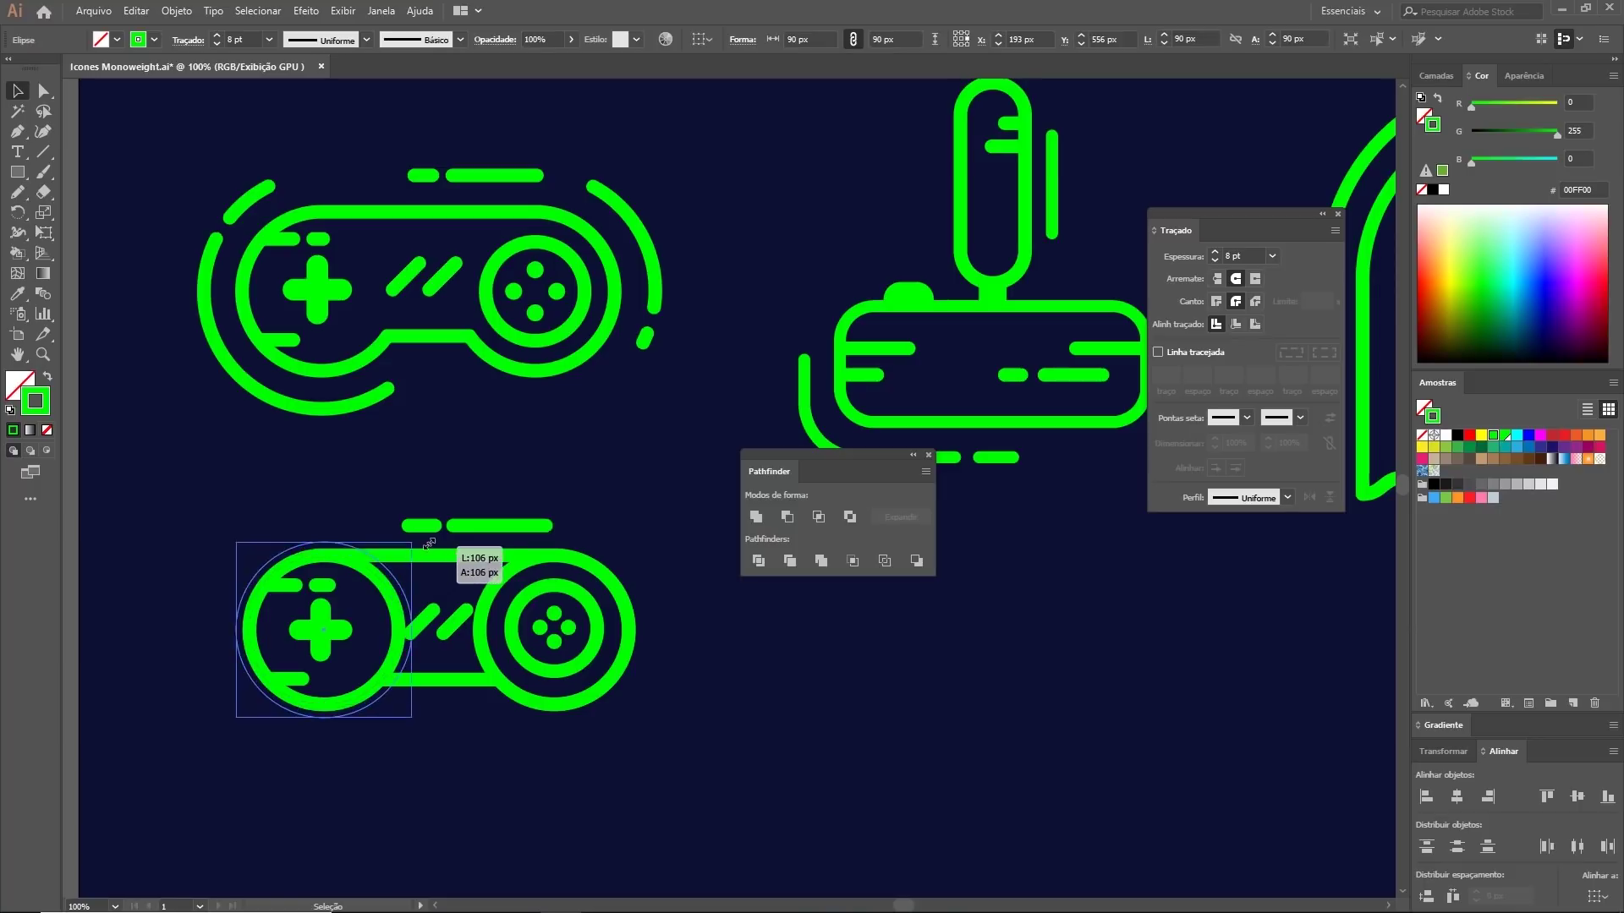
pyautogui.click(361, 497)
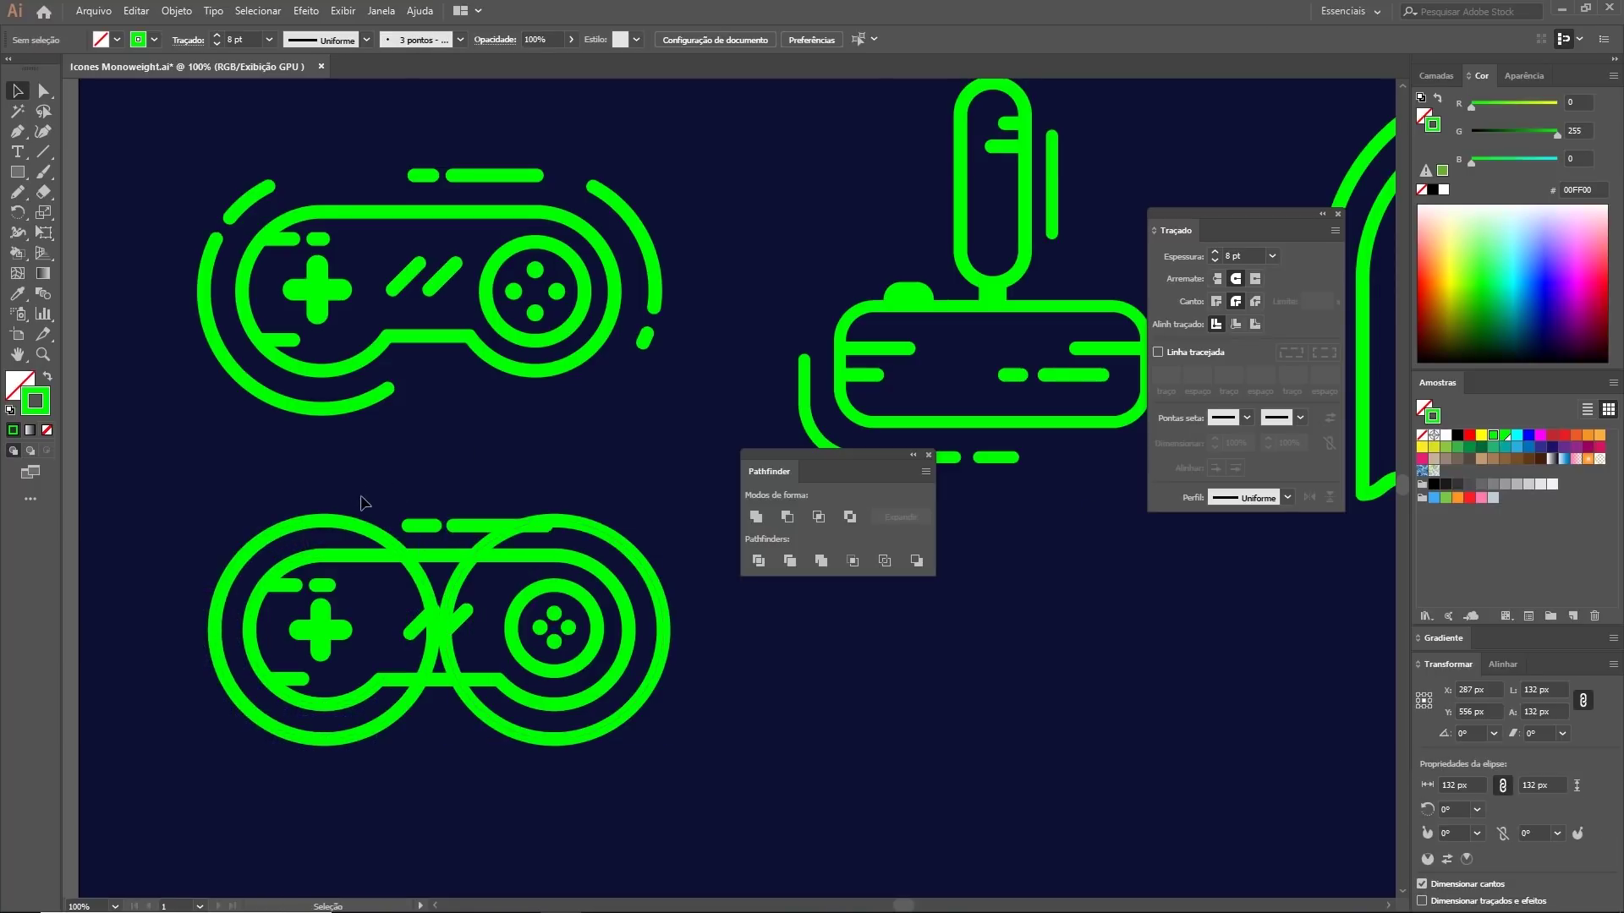
pyautogui.click(256, 555)
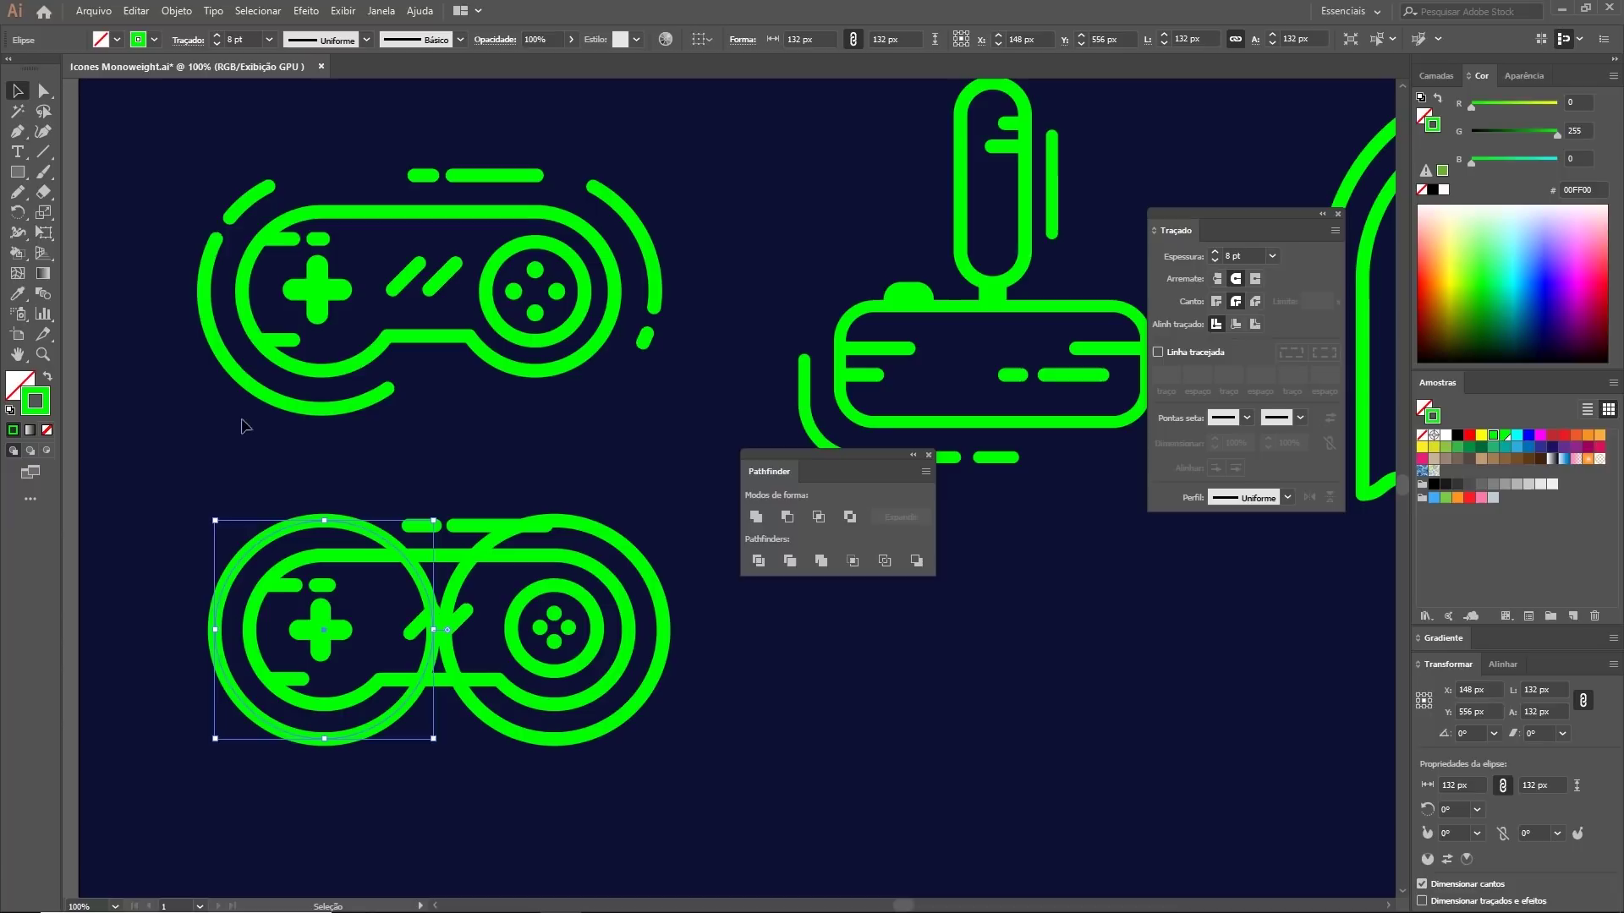
pyautogui.click(17, 131)
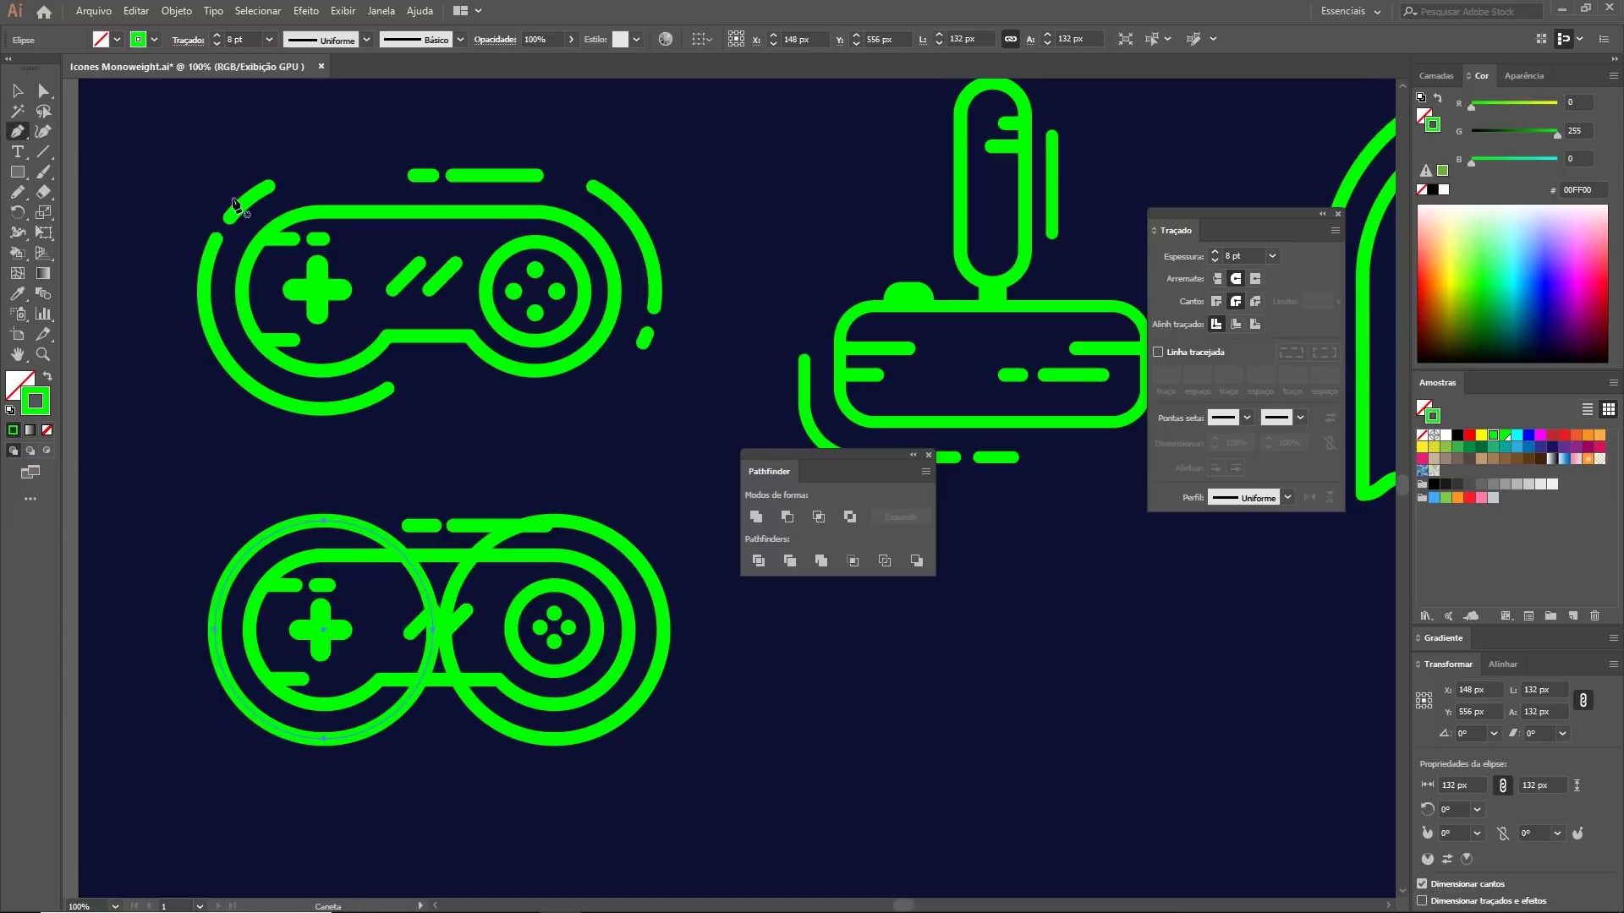
# Step: Add anchor points along the enlarged left circle's upper and left arcs
pyautogui.click(288, 526)
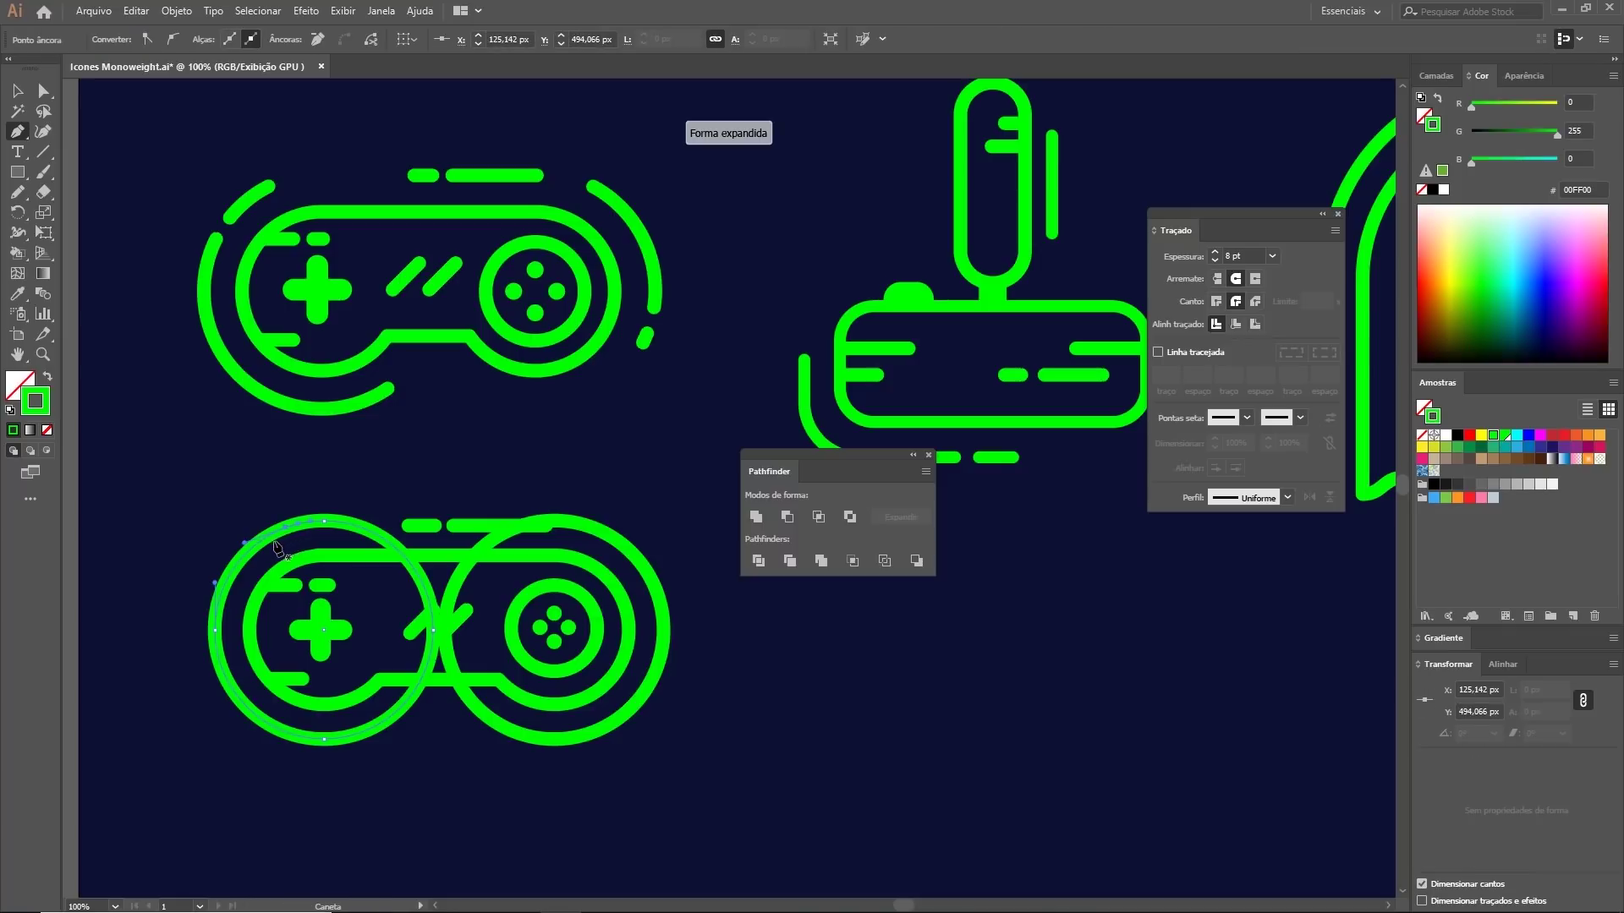
pyautogui.click(249, 551)
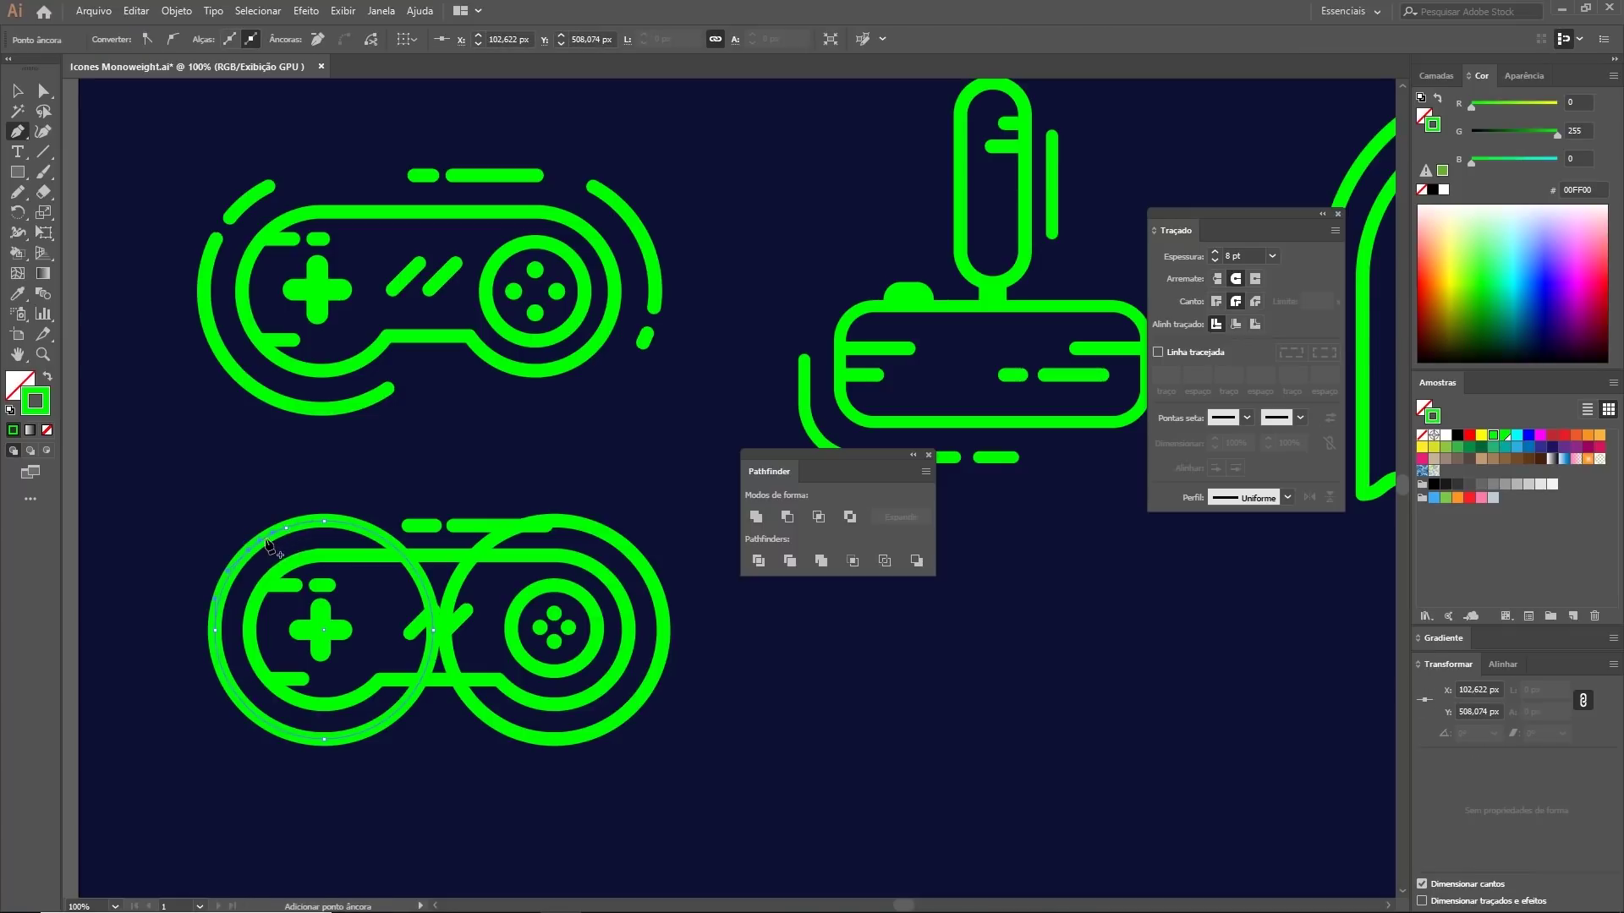
pyautogui.press('z')
pyautogui.moveTo(272, 639); pyautogui.dragTo(289, 279)
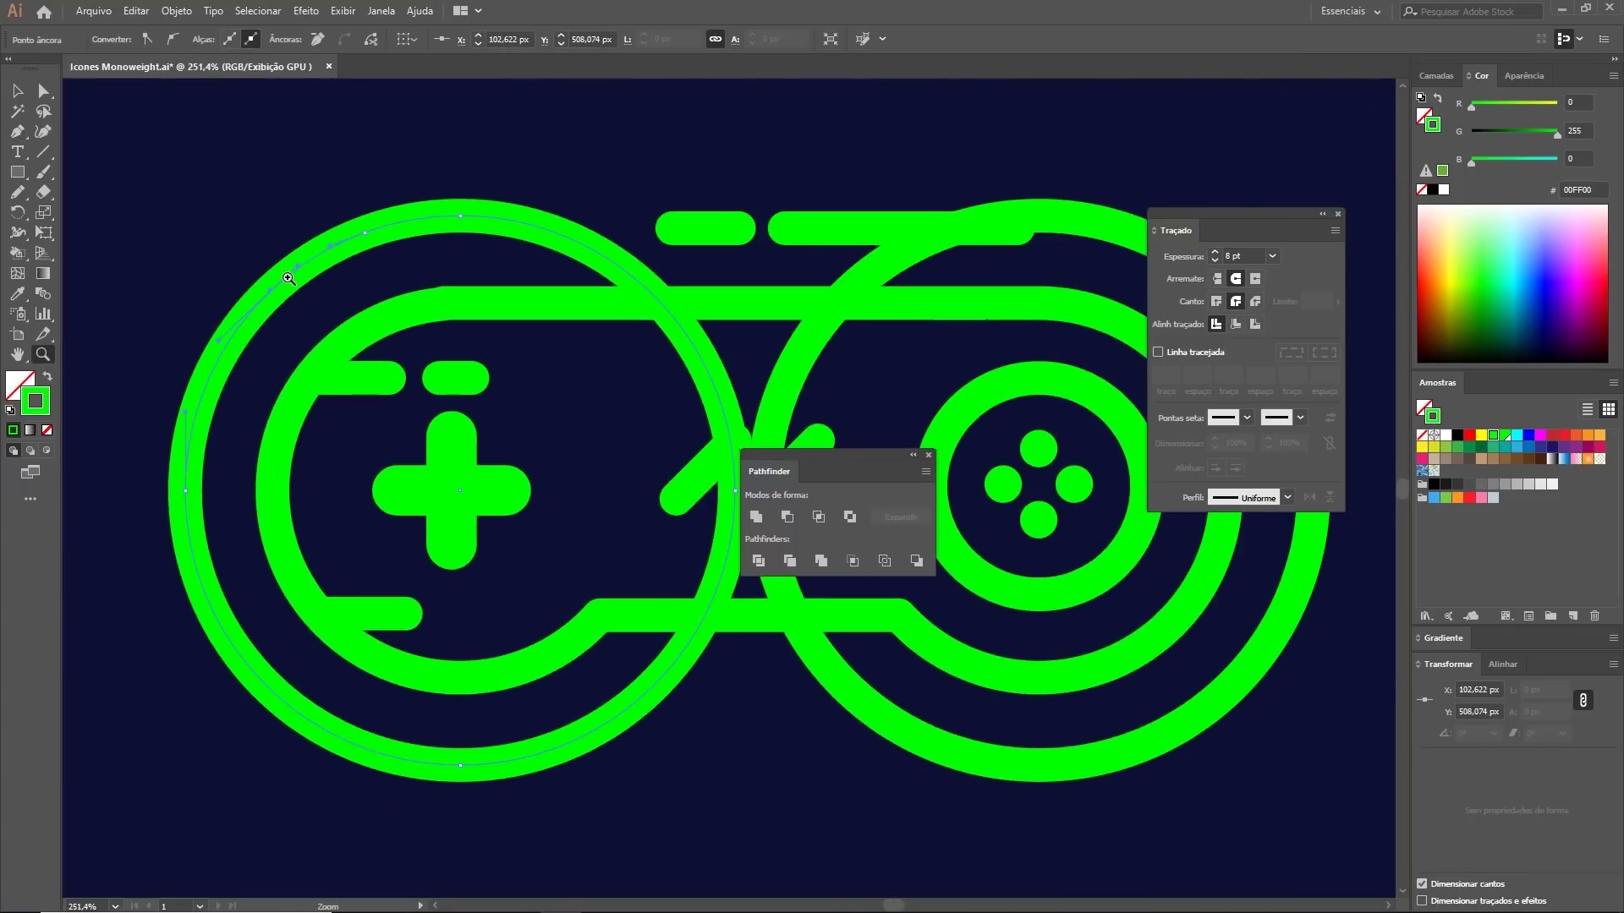
pyautogui.click(17, 131)
pyautogui.click(247, 322)
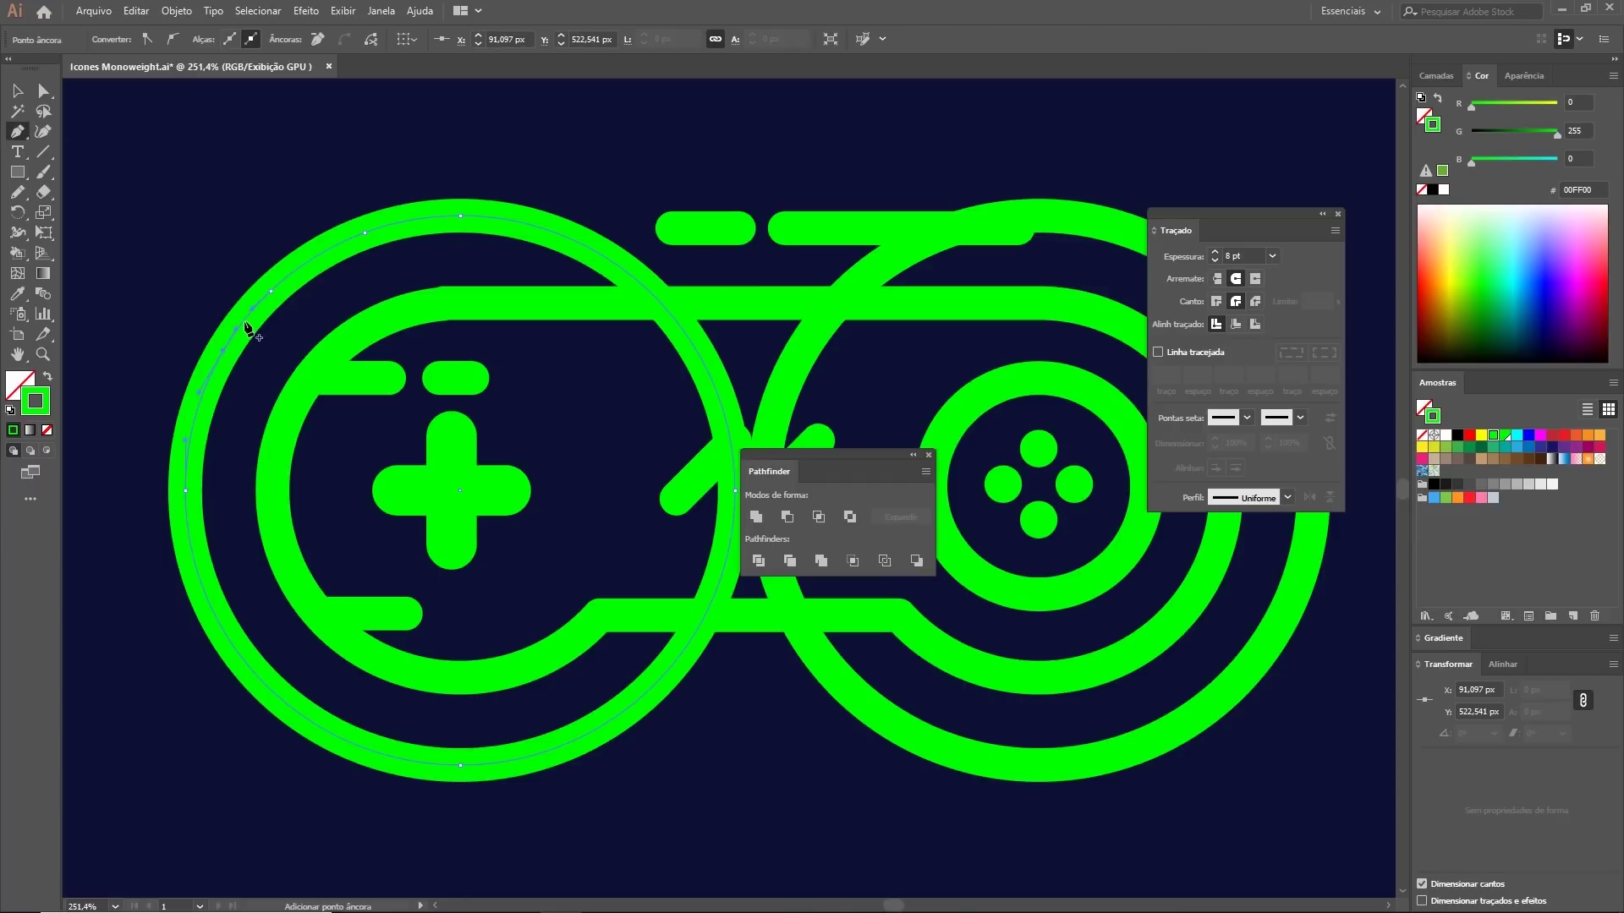
pyautogui.click(246, 324)
# Step: Delete selected anchors to cut the left ring into open arcs around the grip
pyautogui.press('a')
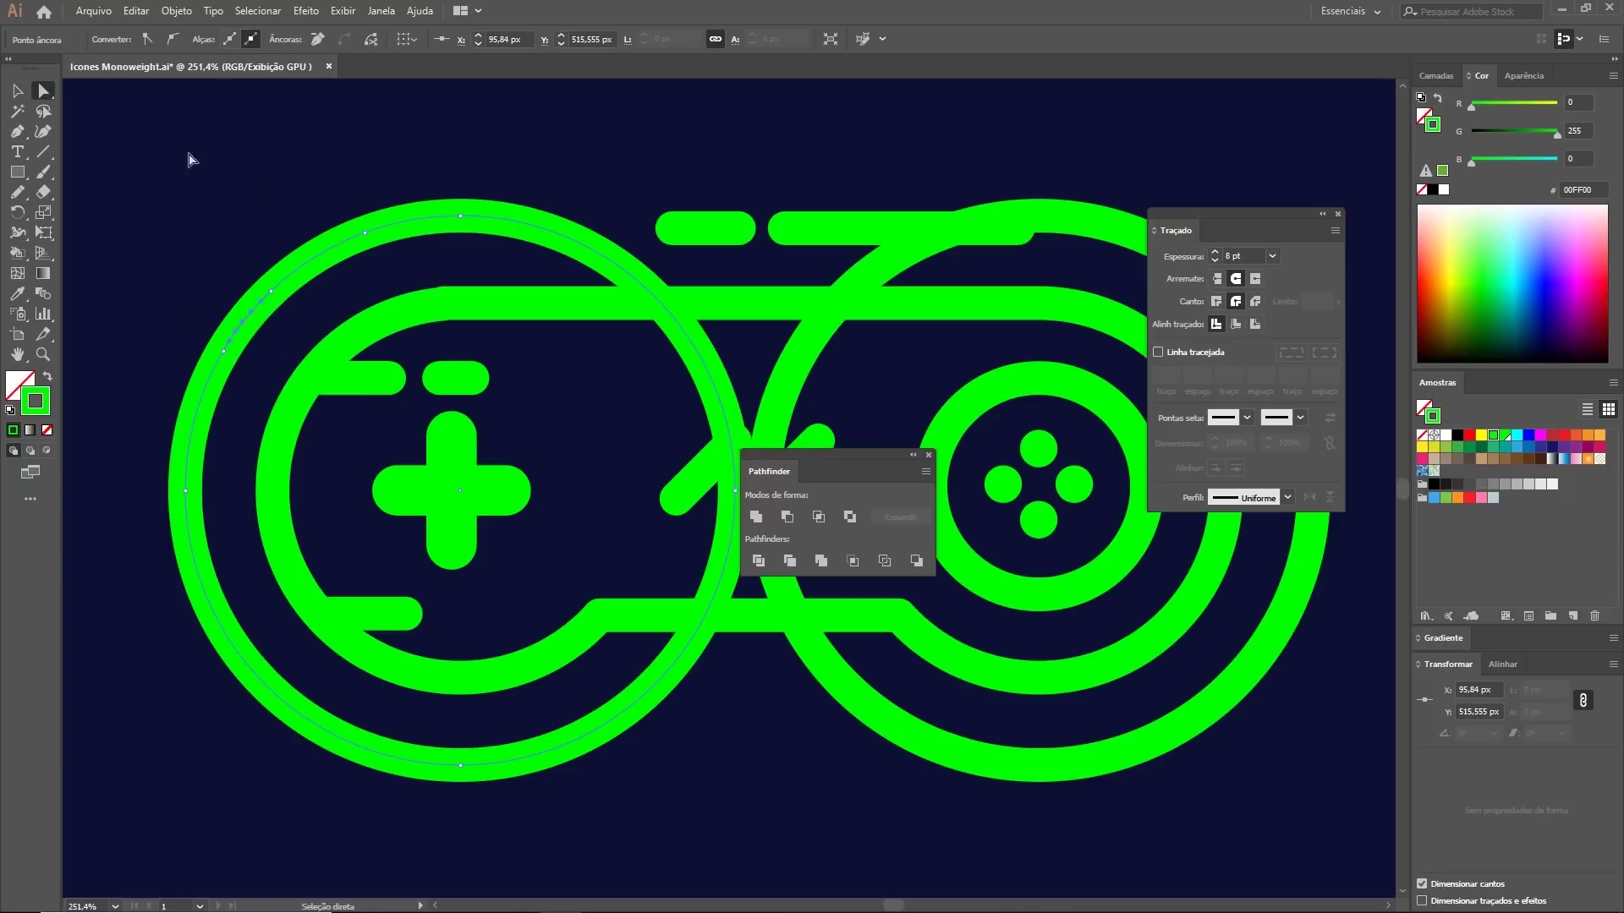
pyautogui.click(297, 264)
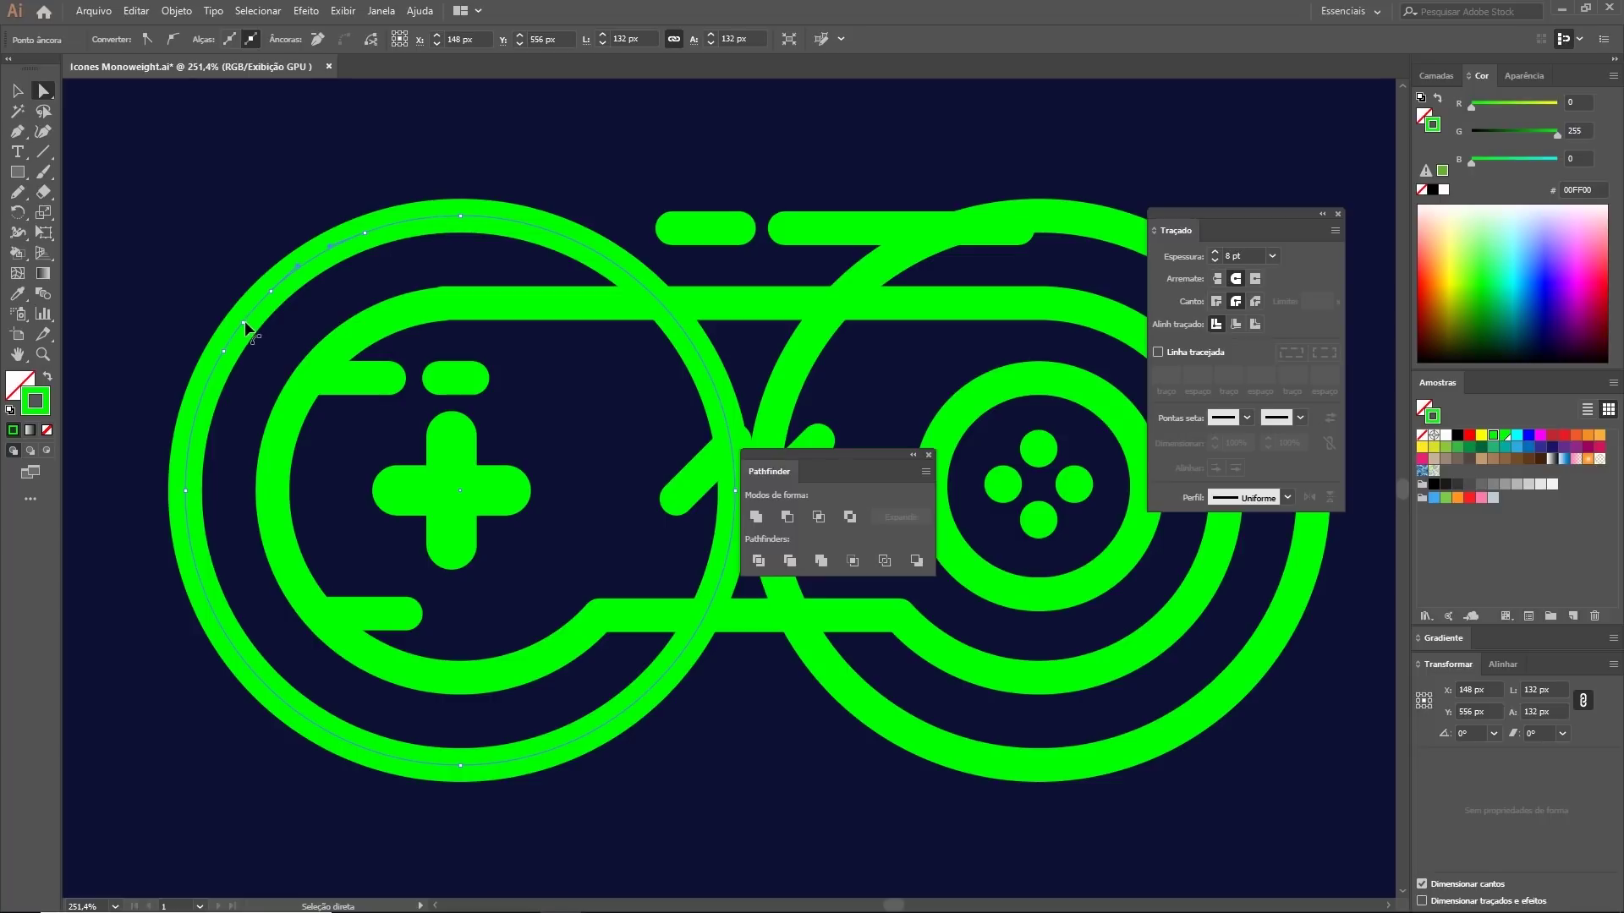
pyautogui.click(243, 324)
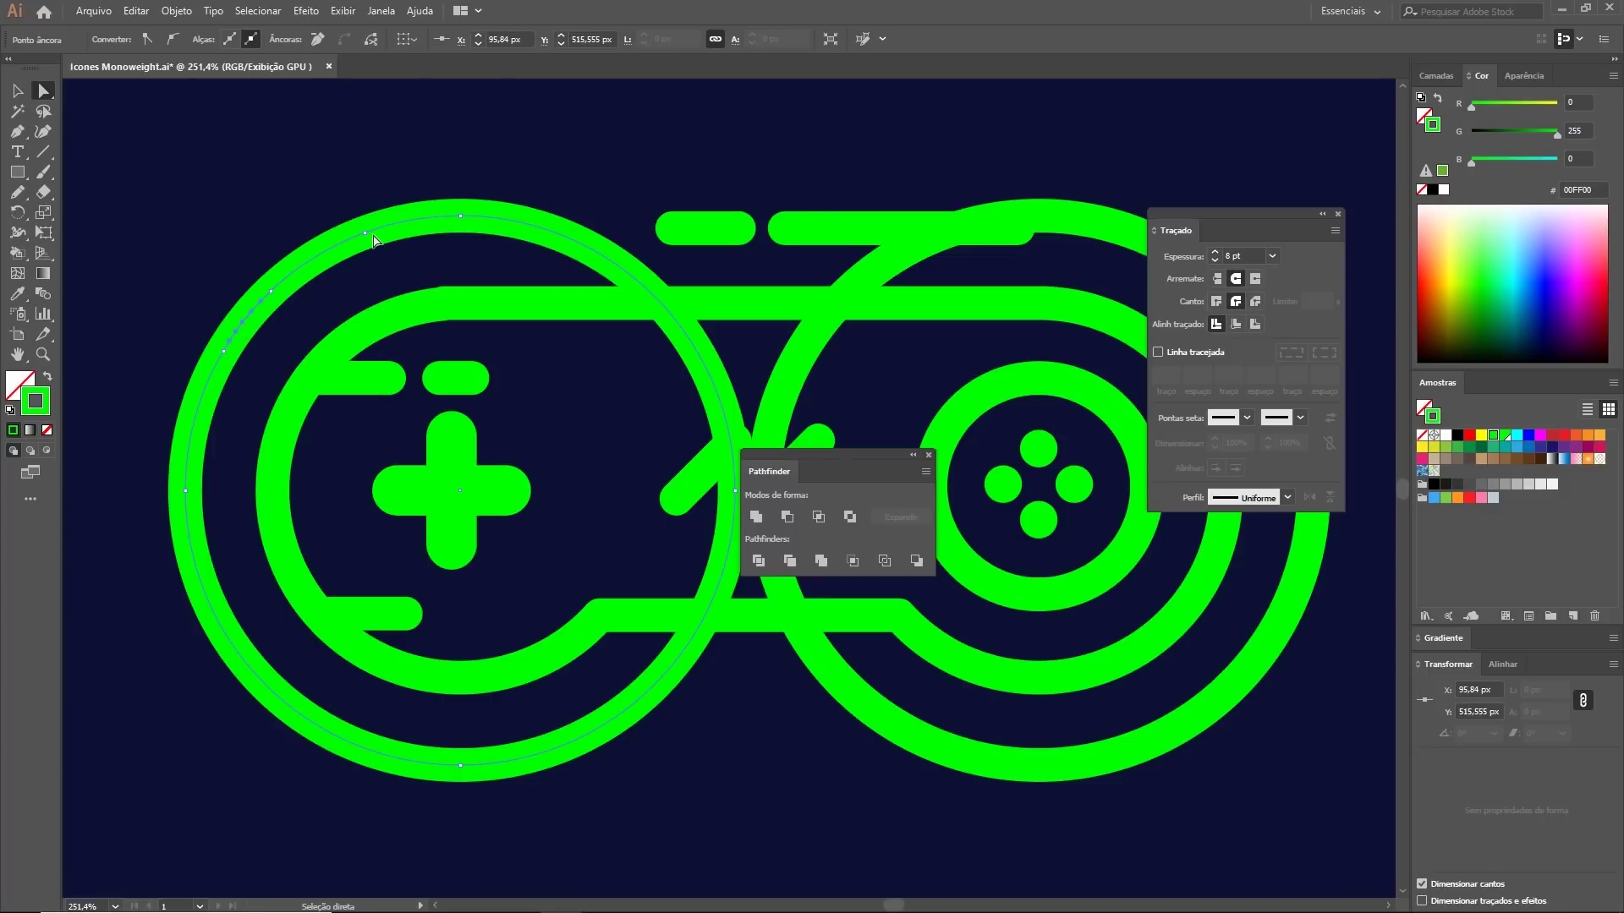
pyautogui.press('Delete')
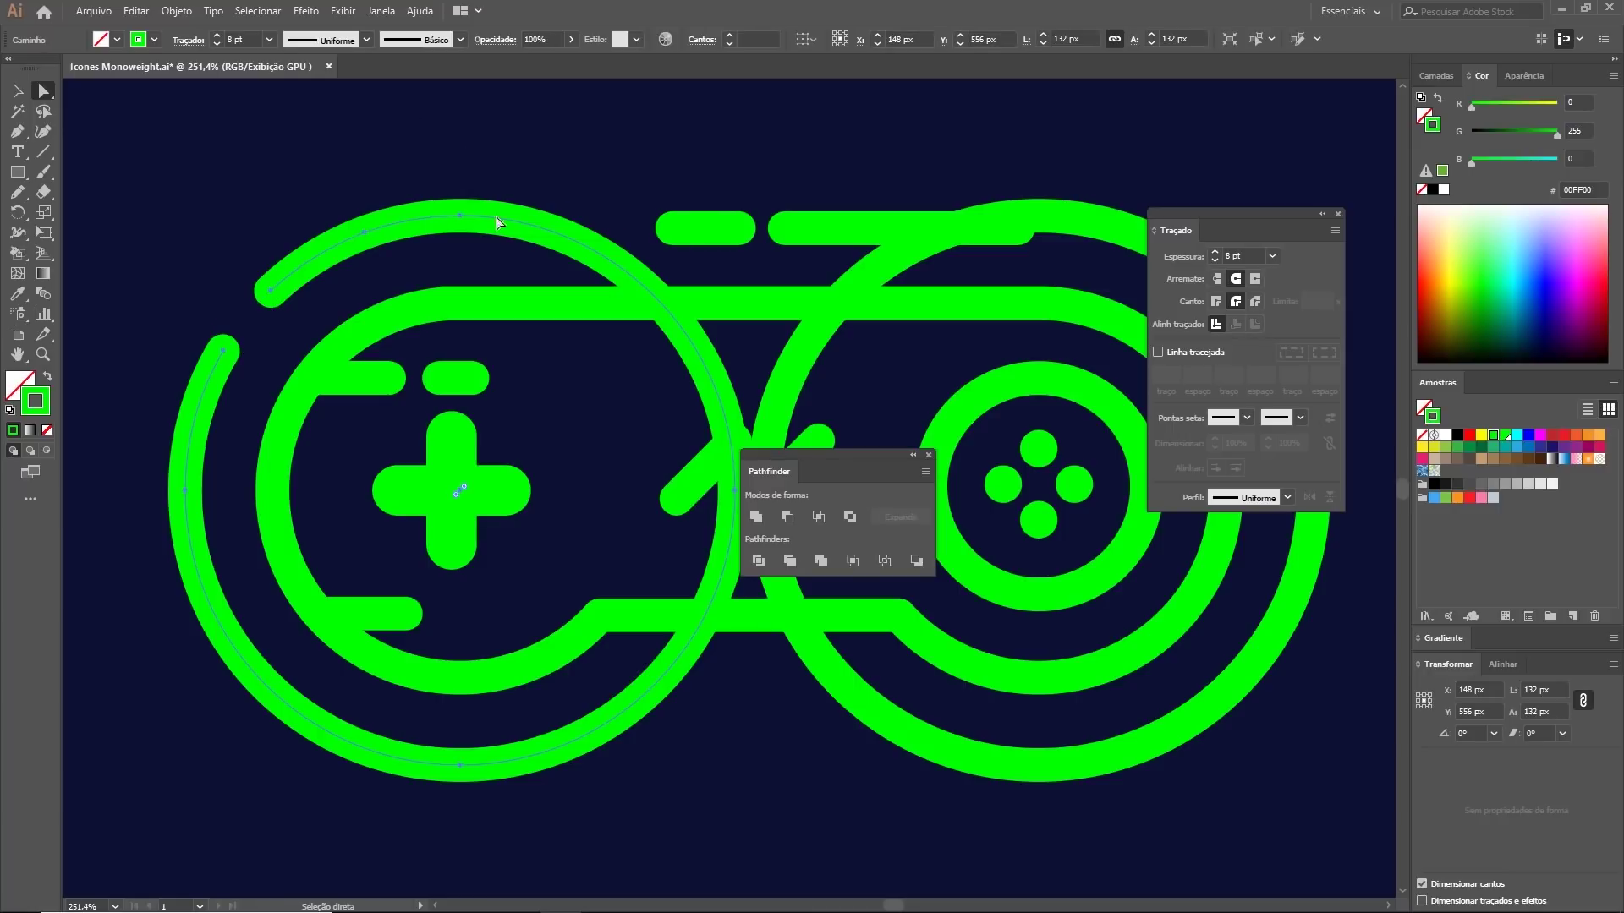
pyautogui.click(460, 219)
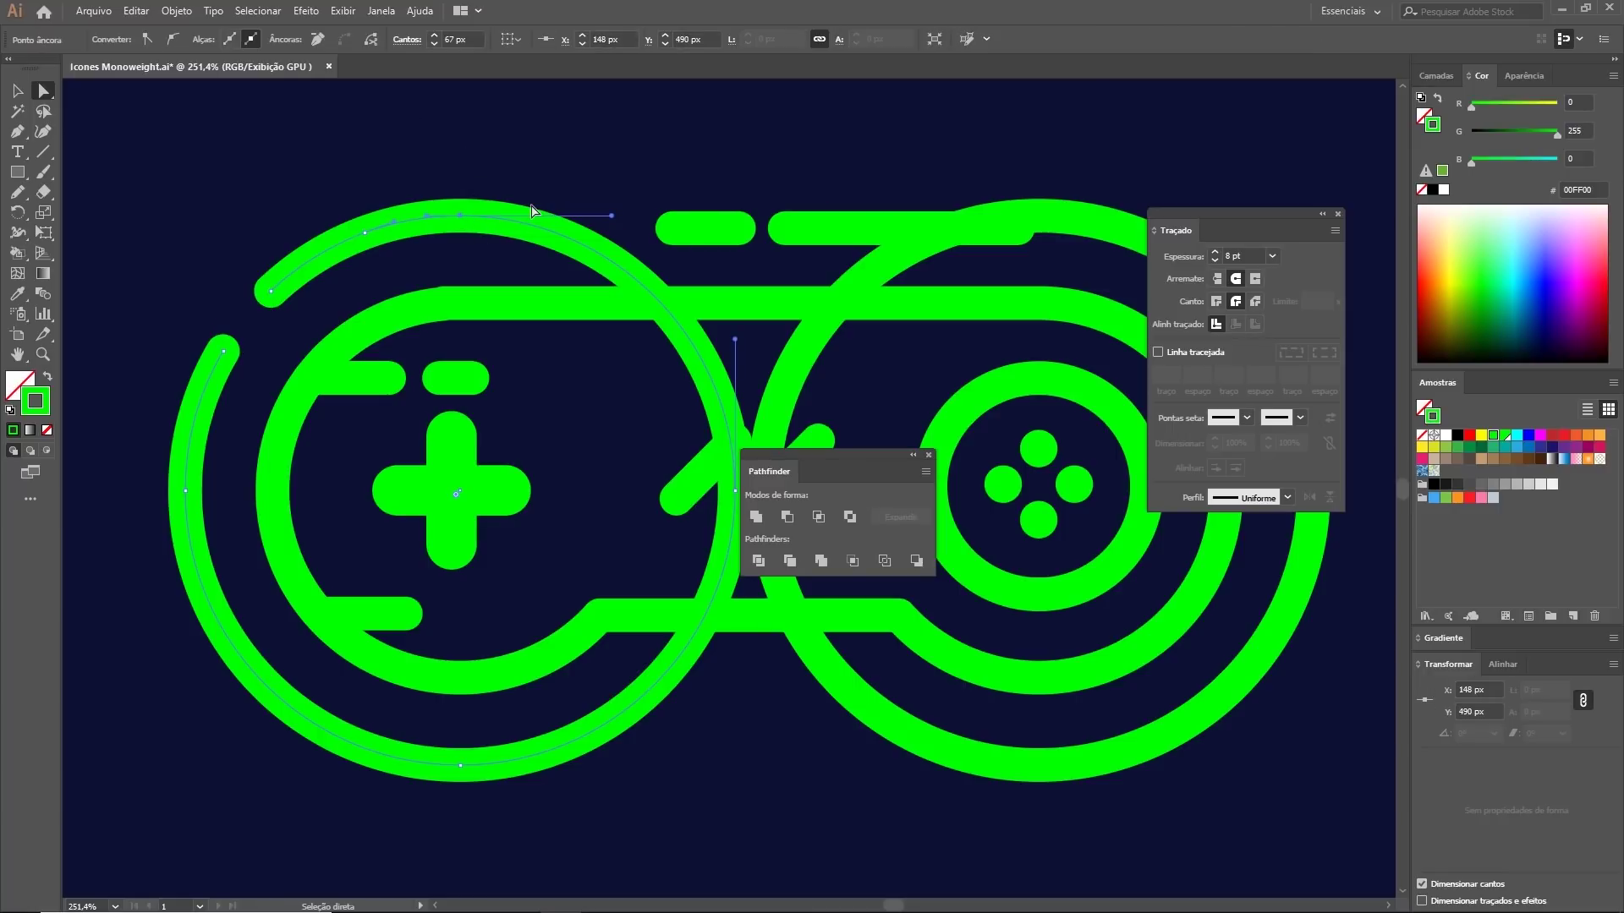
pyautogui.press('Delete')
pyautogui.click(262, 199)
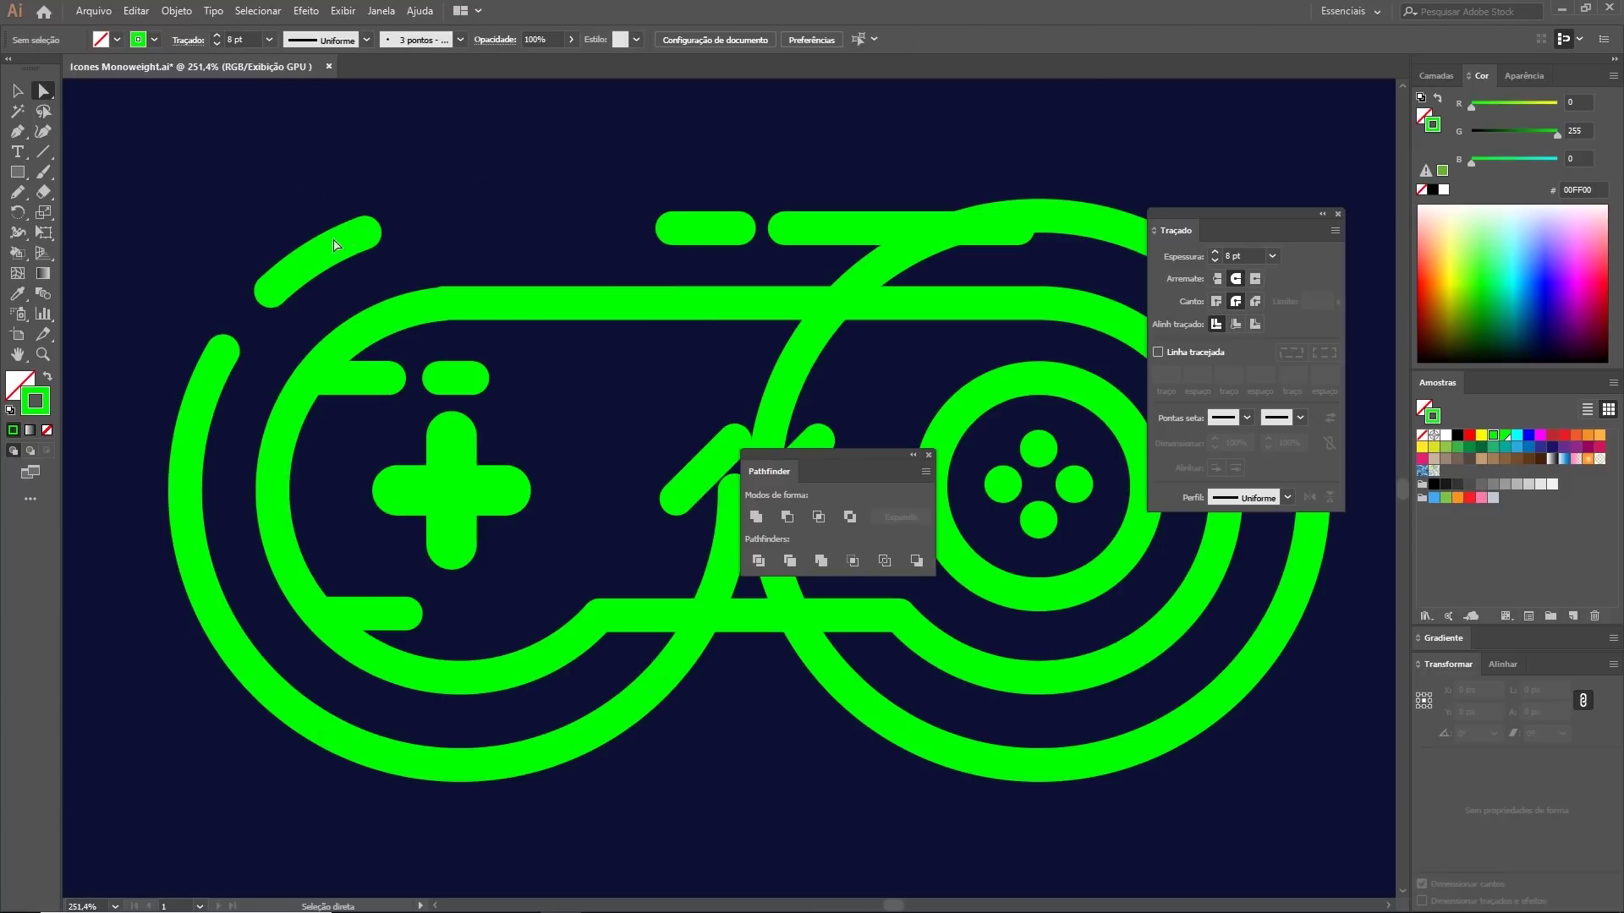
pyautogui.click(587, 743)
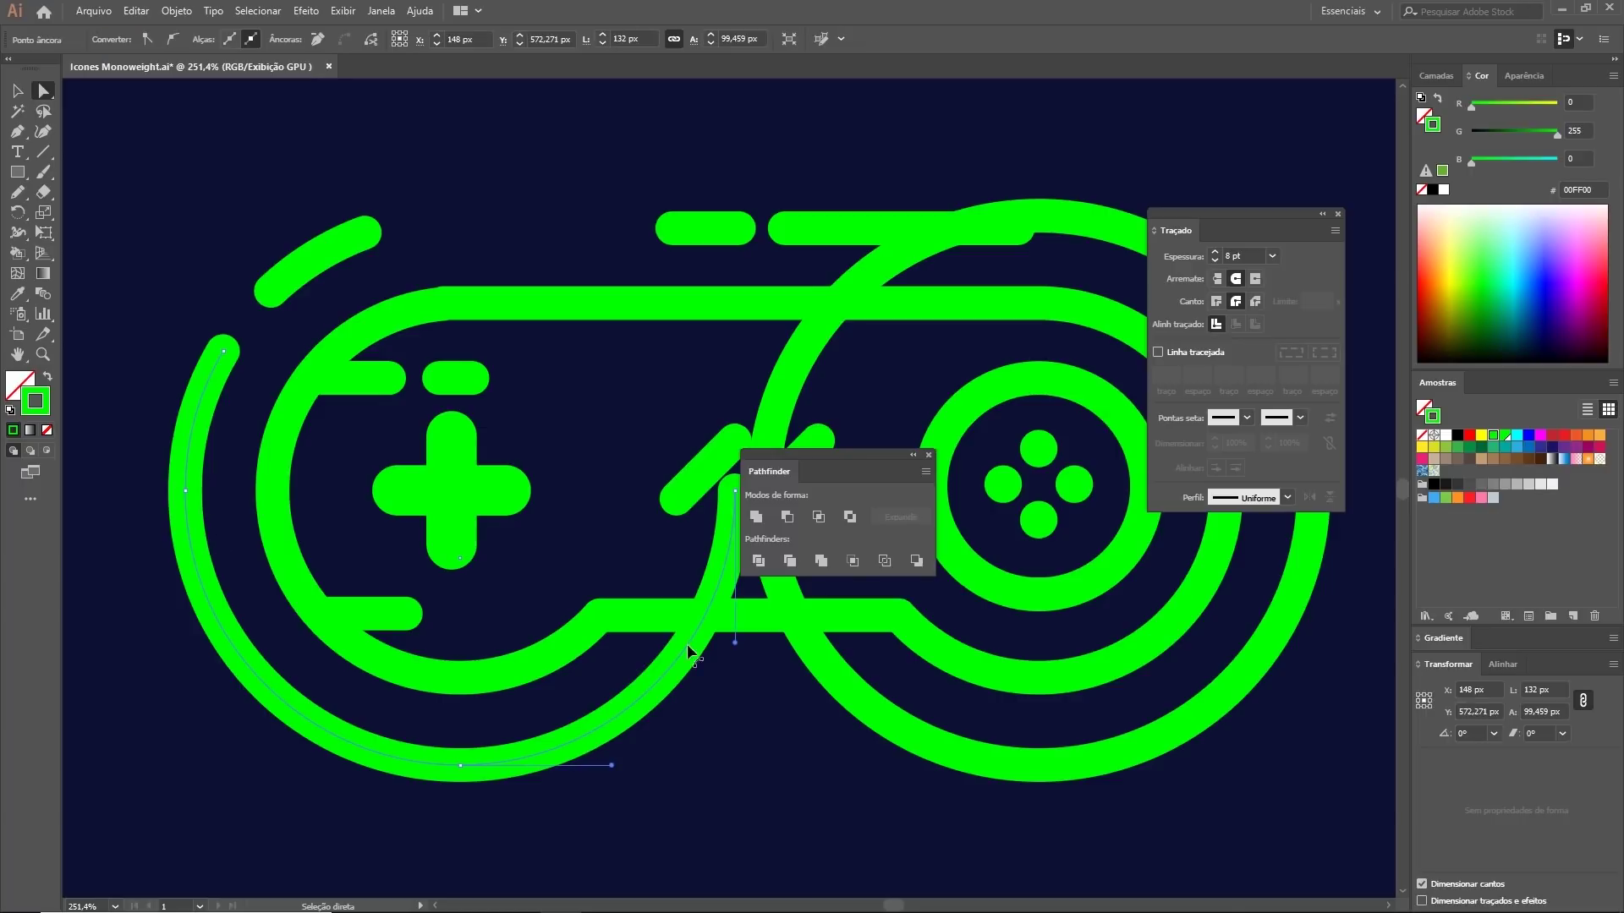
pyautogui.click(735, 492)
pyautogui.moveTo(806, 455); pyautogui.dragTo(1008, 465)
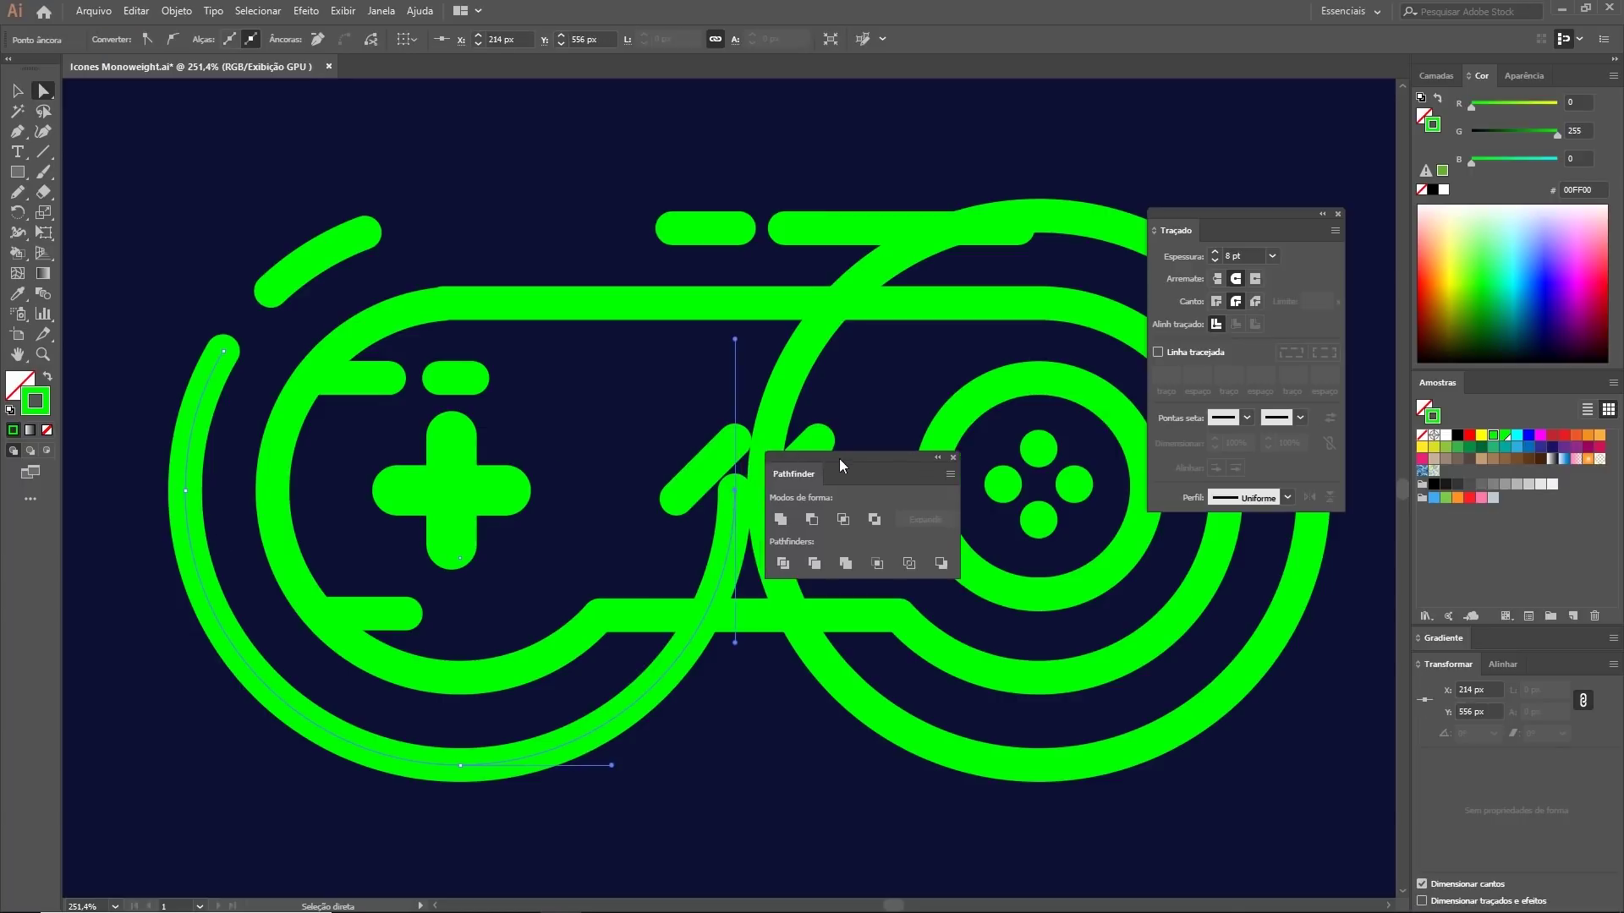
pyautogui.press('Delete')
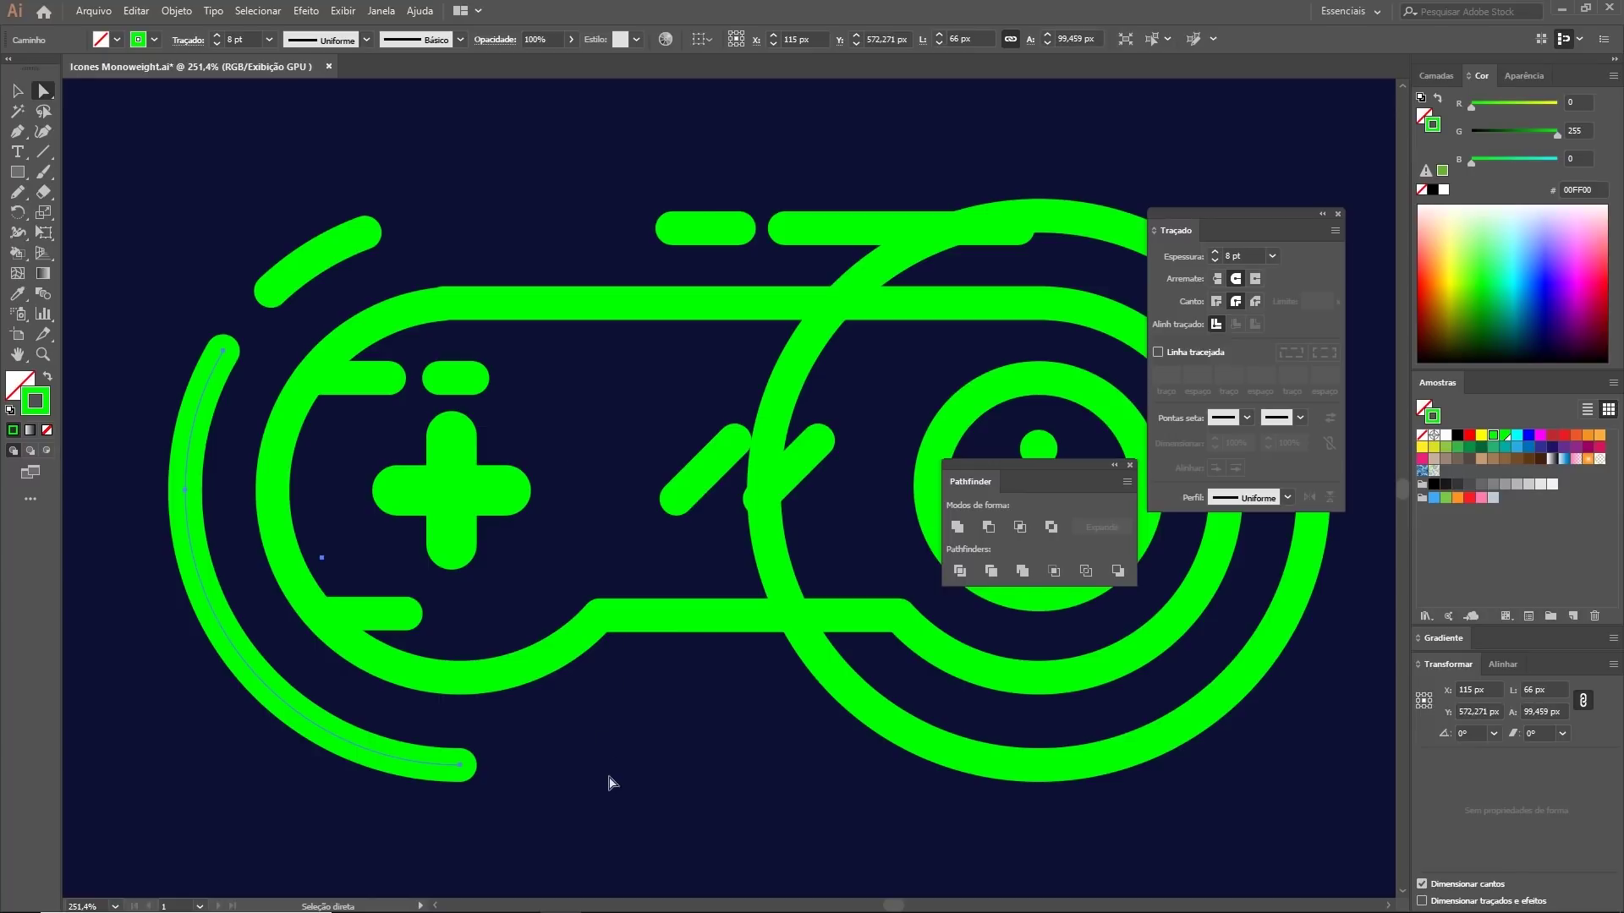
pyautogui.hotkey('ctrl', '1')
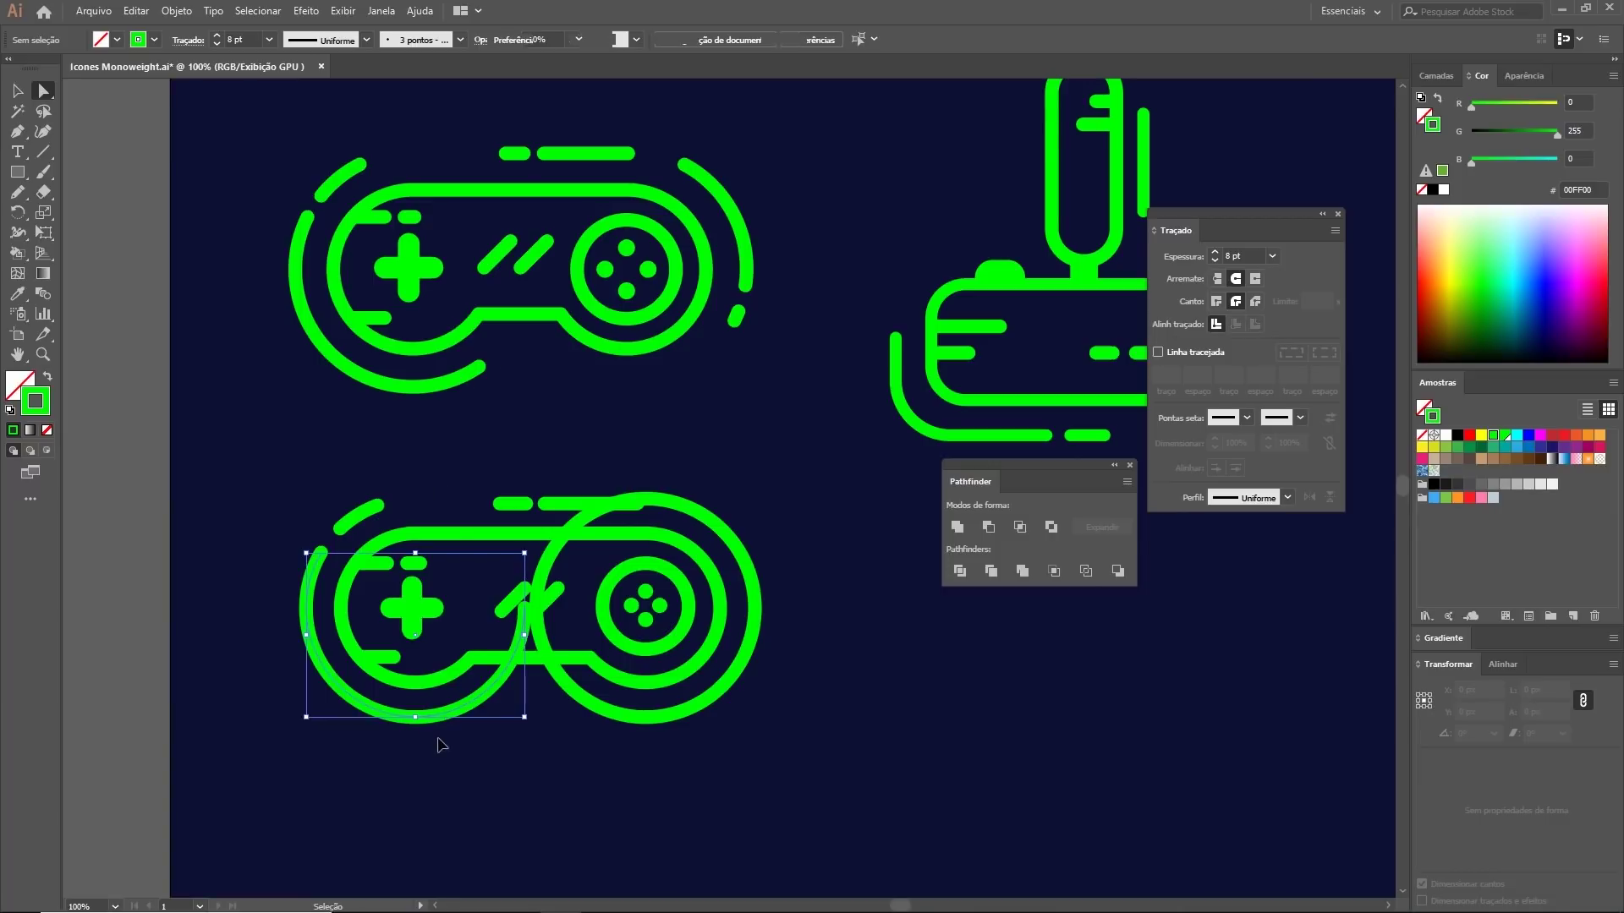
# Step: Cut a gap into the right end circle between two added anchor points
pyautogui.click(469, 705)
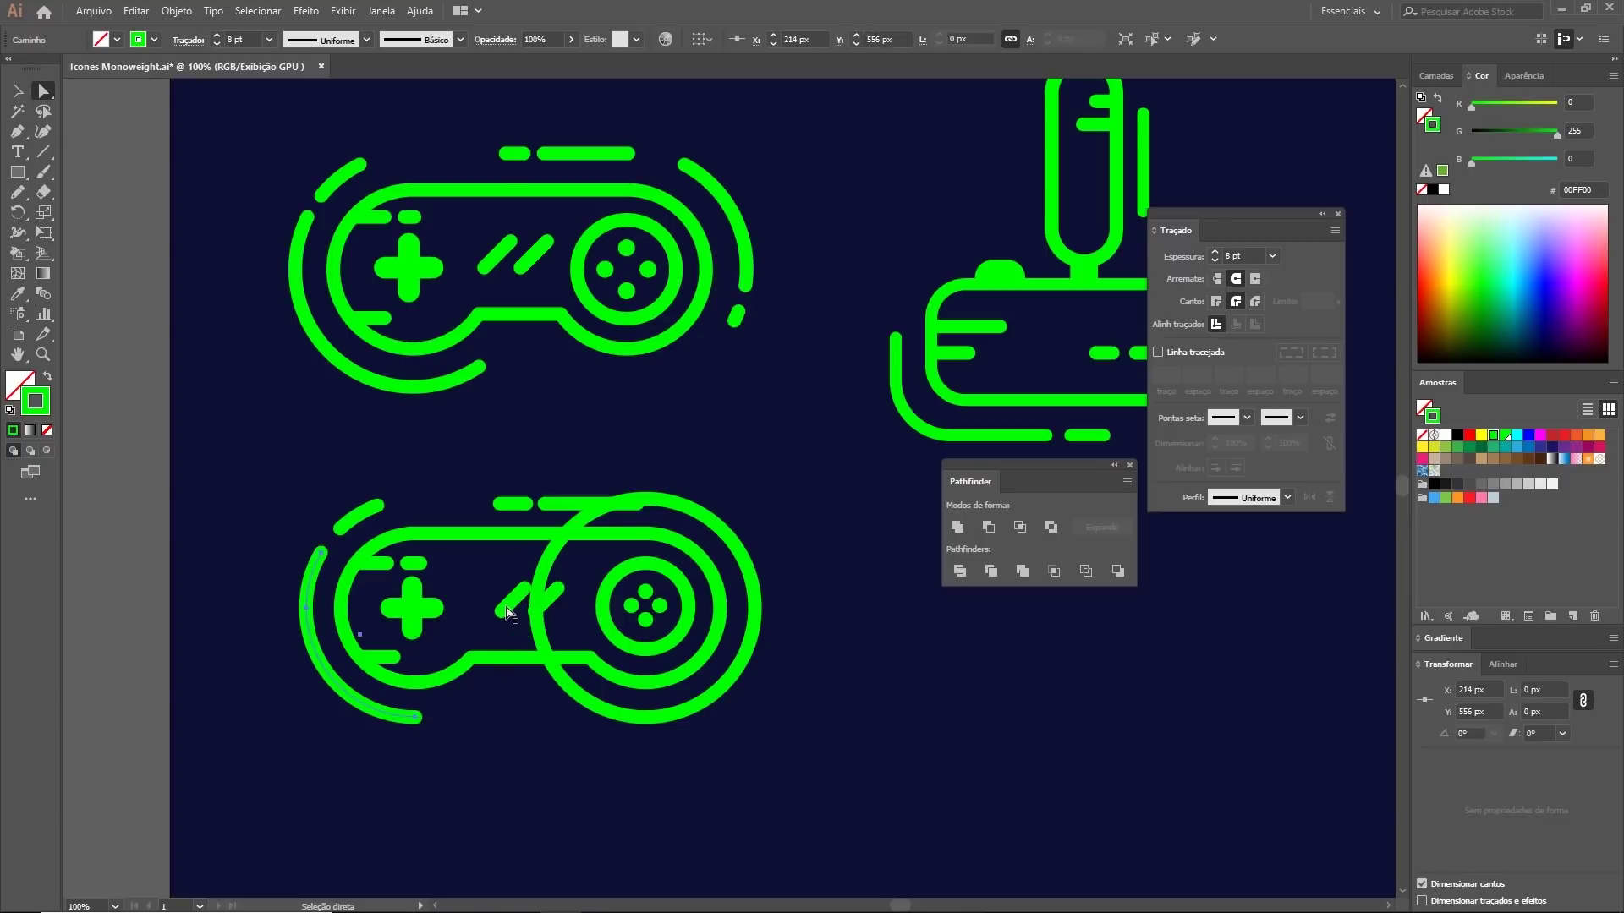
pyautogui.moveTo(611, 621); pyautogui.dragTo(460, 607)
pyautogui.press('v')
pyautogui.click(567, 519)
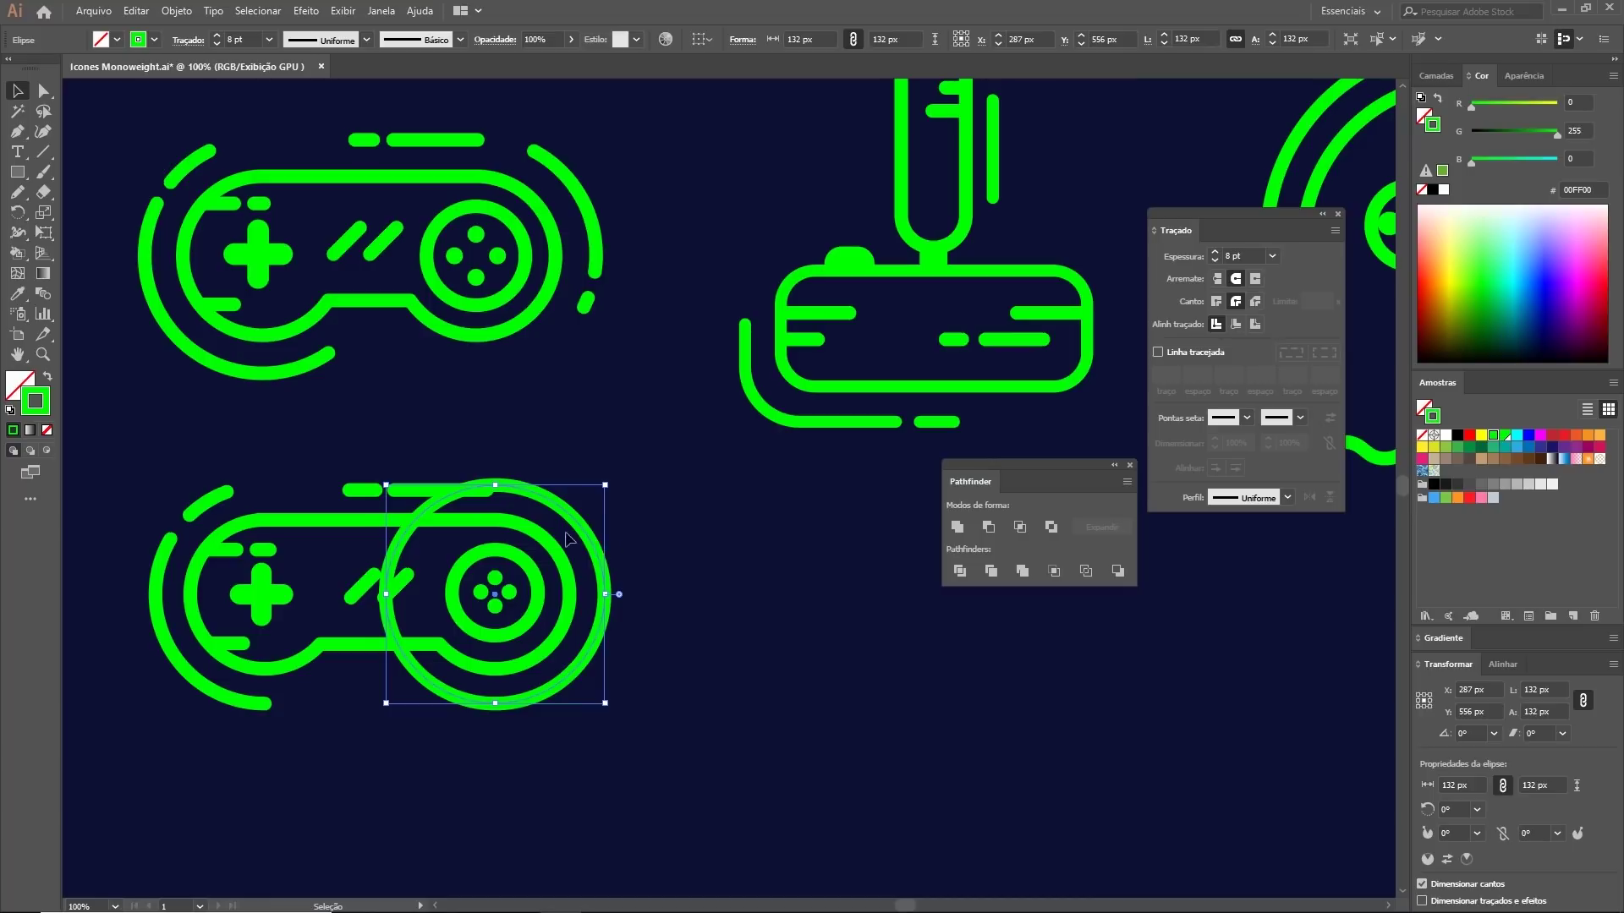
pyautogui.press('+')
pyautogui.click(558, 507)
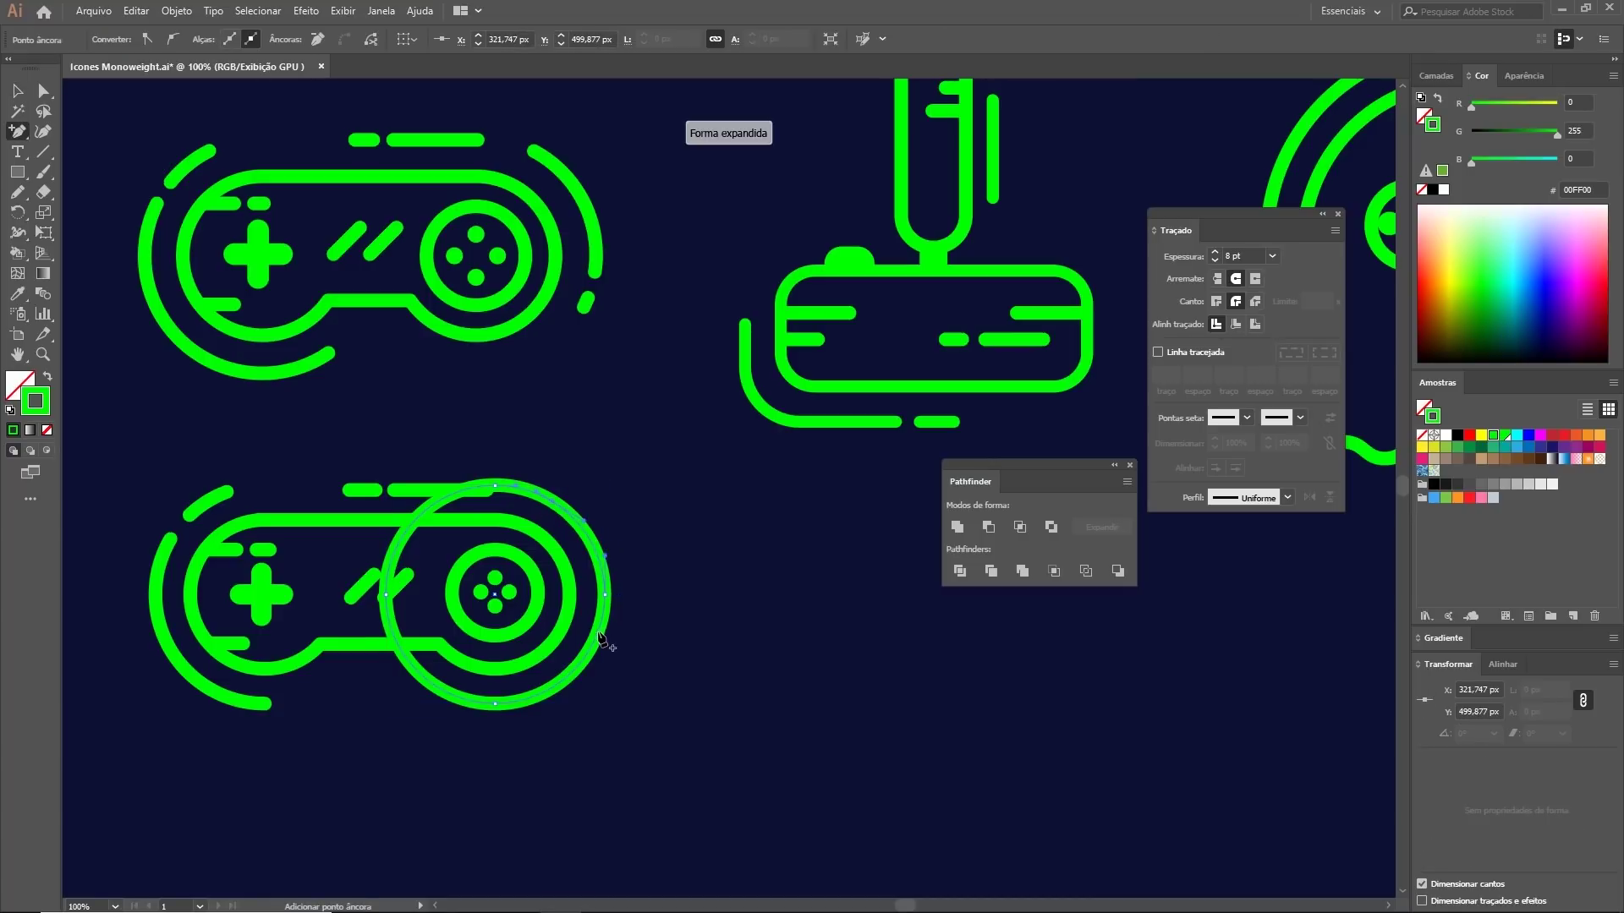
pyautogui.click(602, 622)
pyautogui.press('Delete')
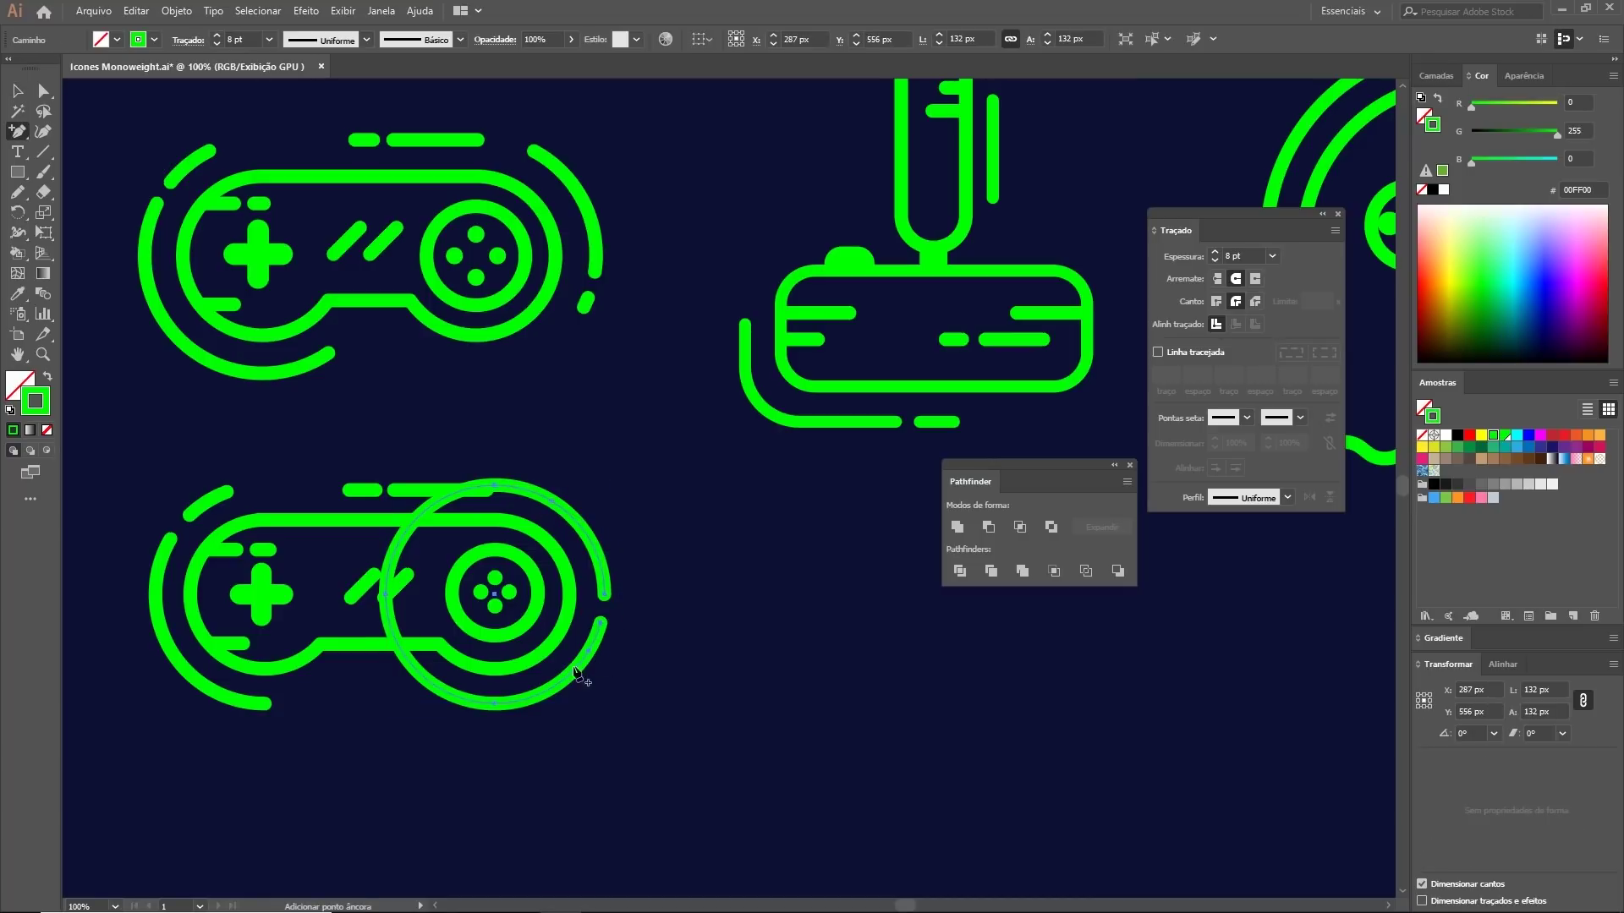
# Step: Delete the left arc of the lower controller's circle, leaving only its right arcs
pyautogui.press('a')
pyautogui.click(386, 594)
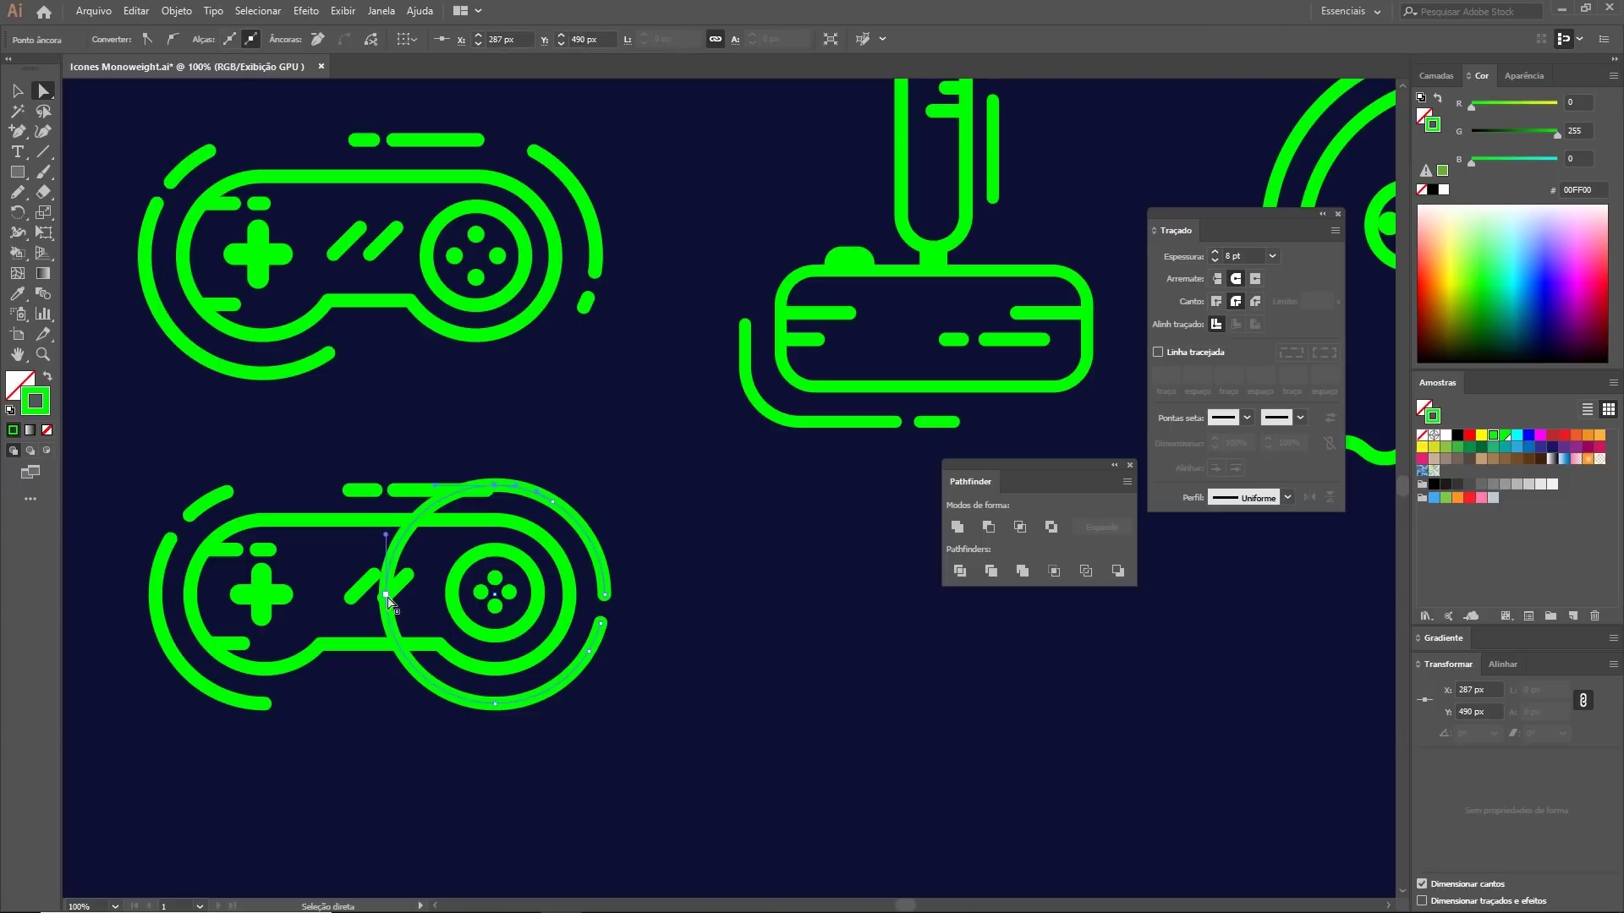
pyautogui.press('Delete')
pyautogui.click(659, 858)
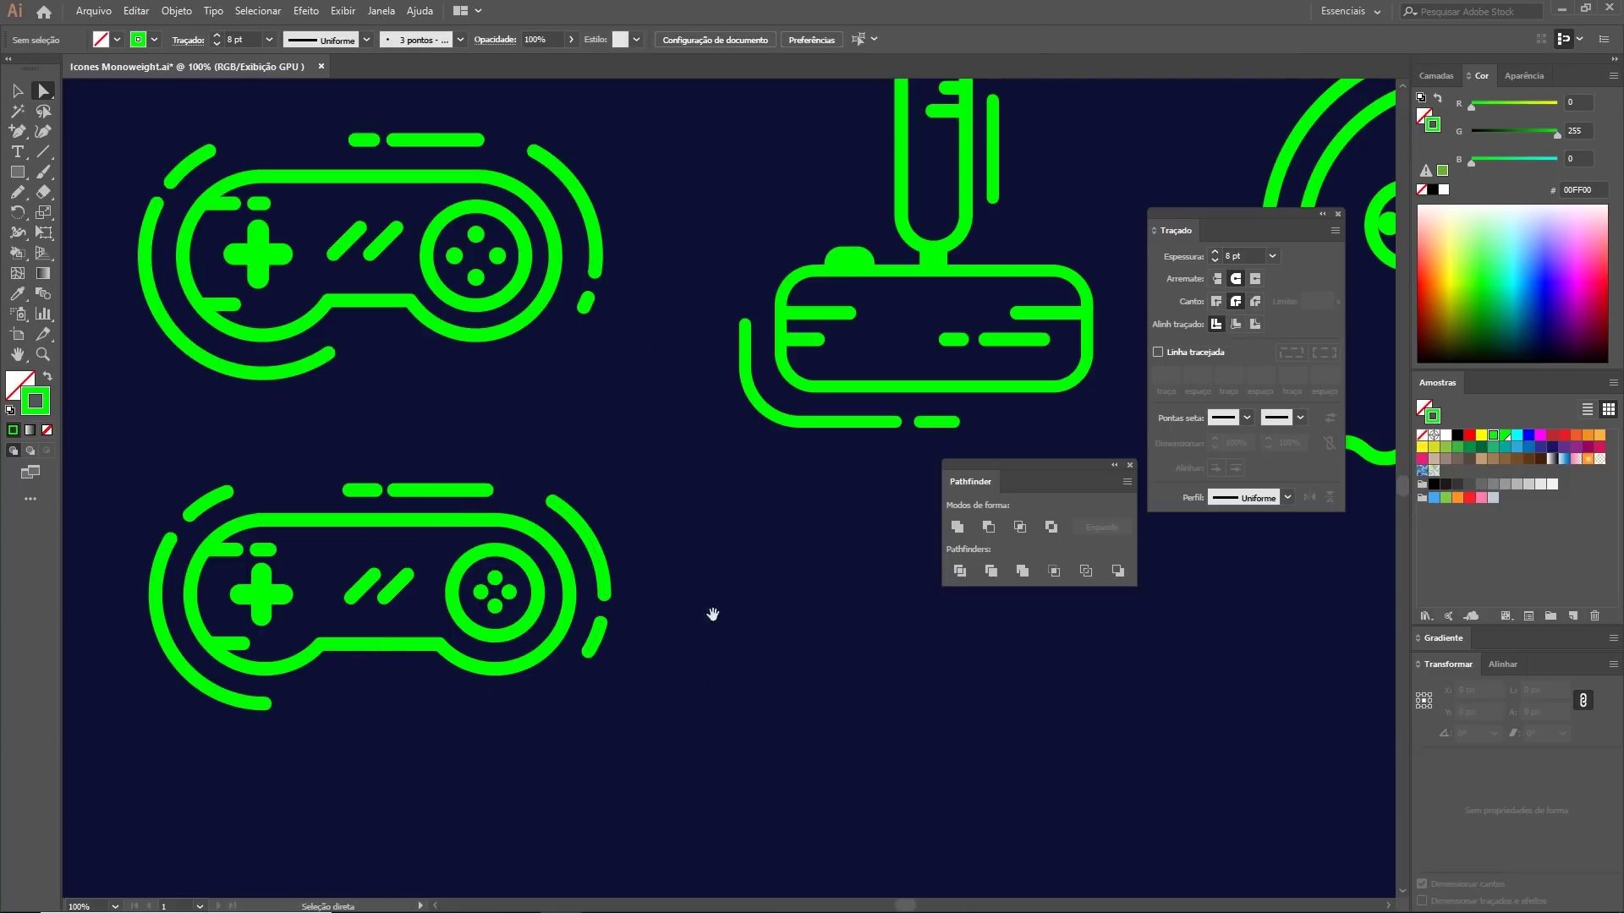
pyautogui.moveTo(713, 613); pyautogui.dragTo(580, 659)
pyautogui.moveTo(721, 580); pyautogui.dragTo(617, 645)
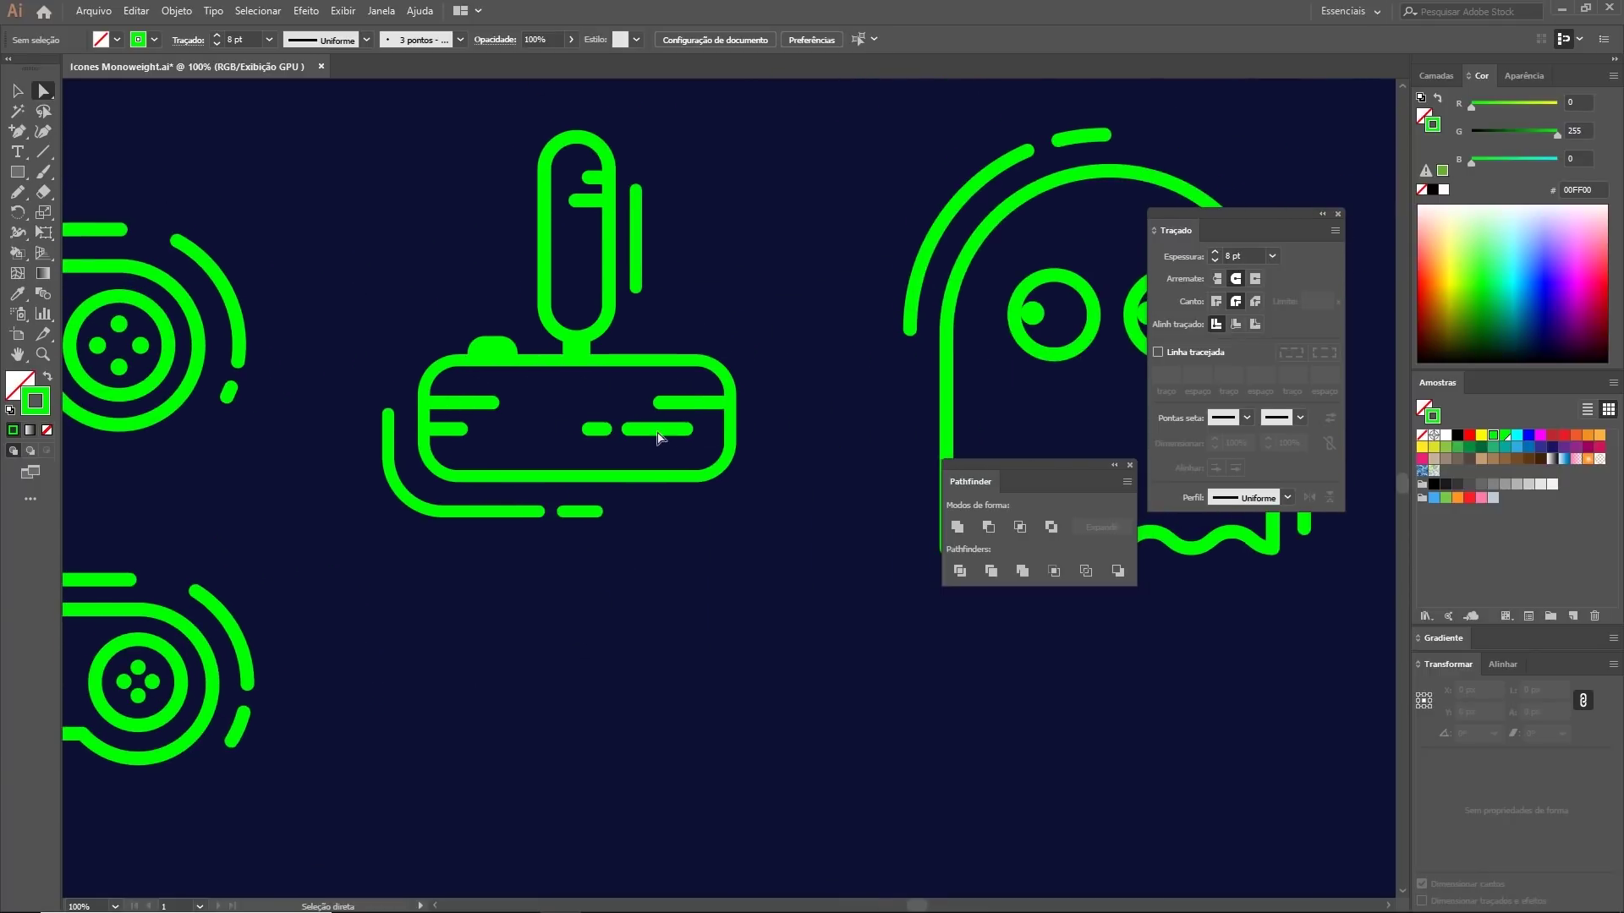
# Step: Draw a rounded-rectangle base for the new joystick below the first one
pyautogui.press('m')
pyautogui.scroll(-5, 413, 366)
pyautogui.moveTo(431, 553); pyautogui.dragTo(725, 685)
pyautogui.press('a')
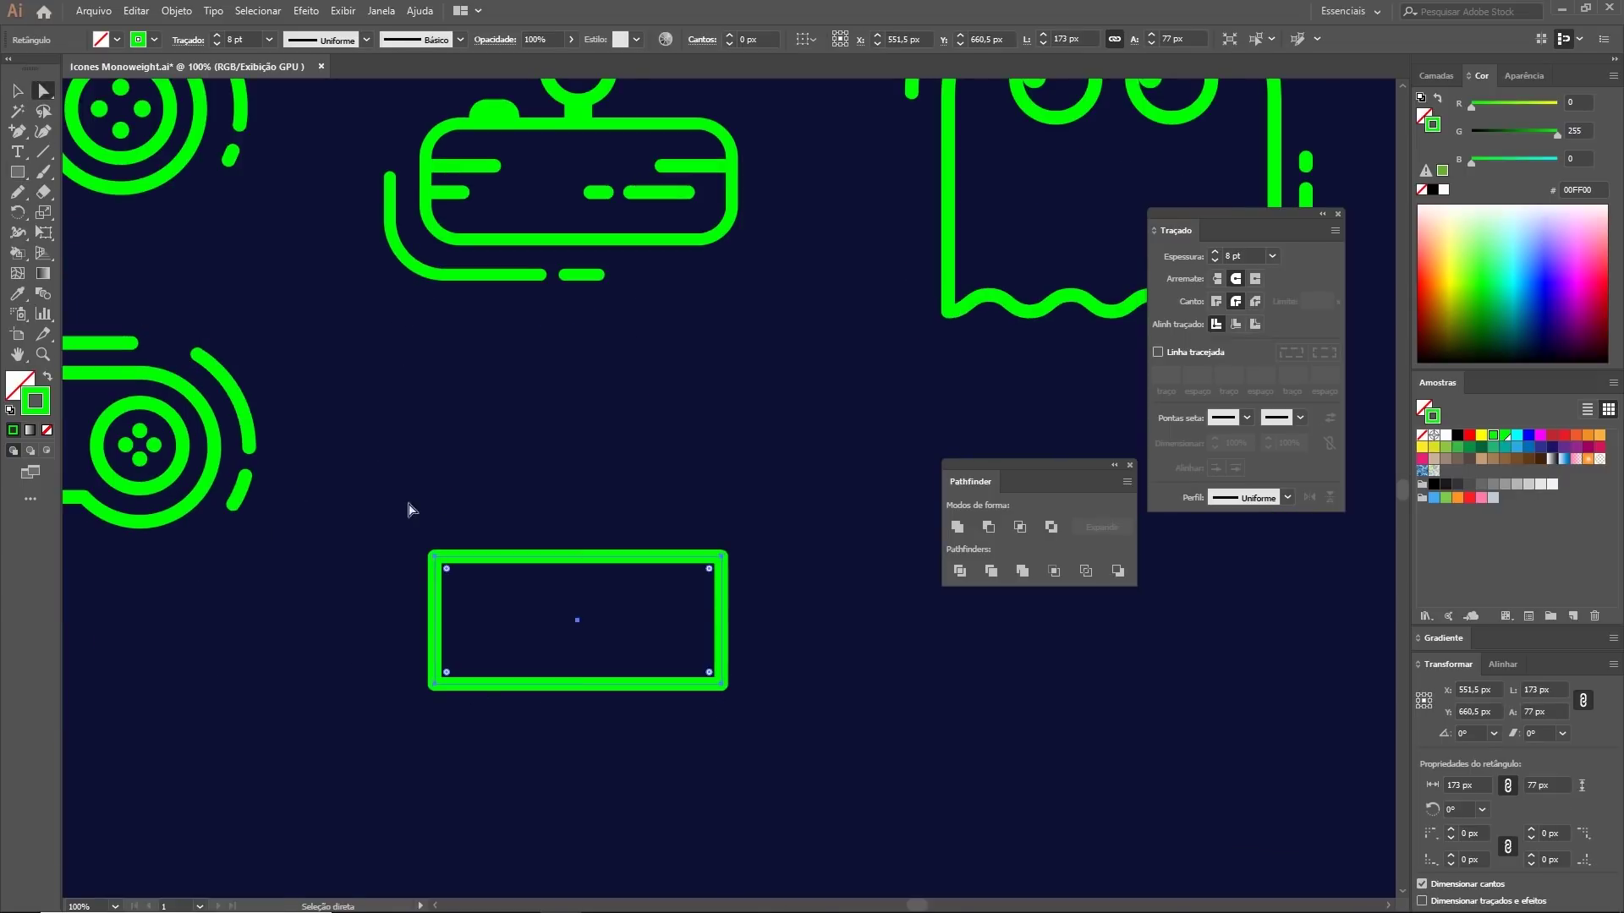
pyautogui.moveTo(447, 568); pyautogui.dragTo(491, 595)
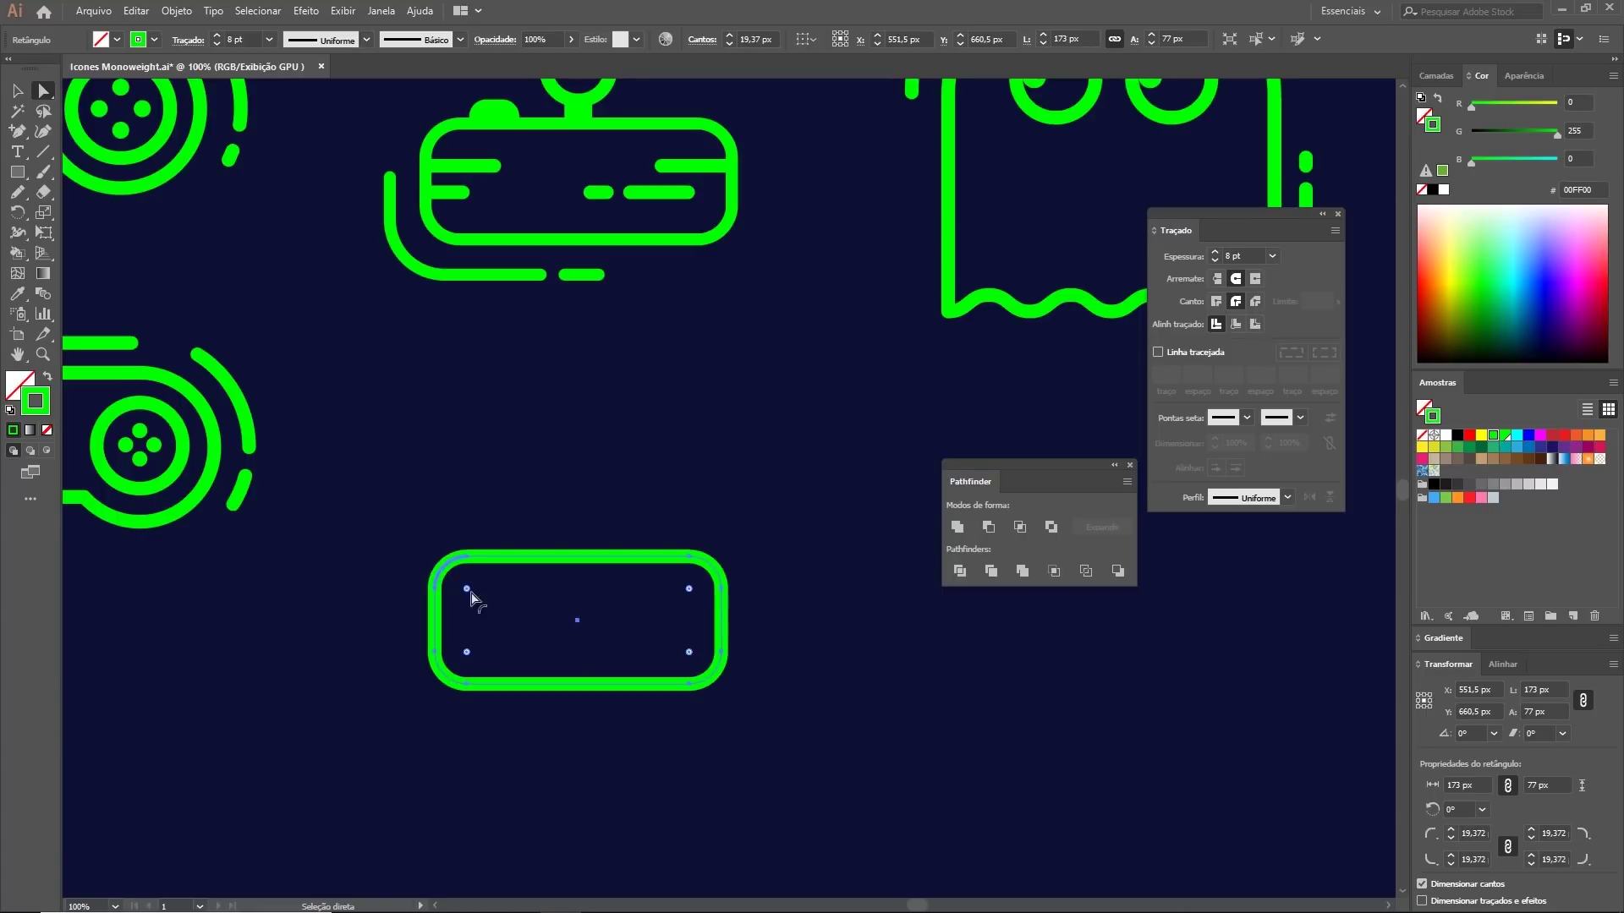
pyautogui.click(362, 775)
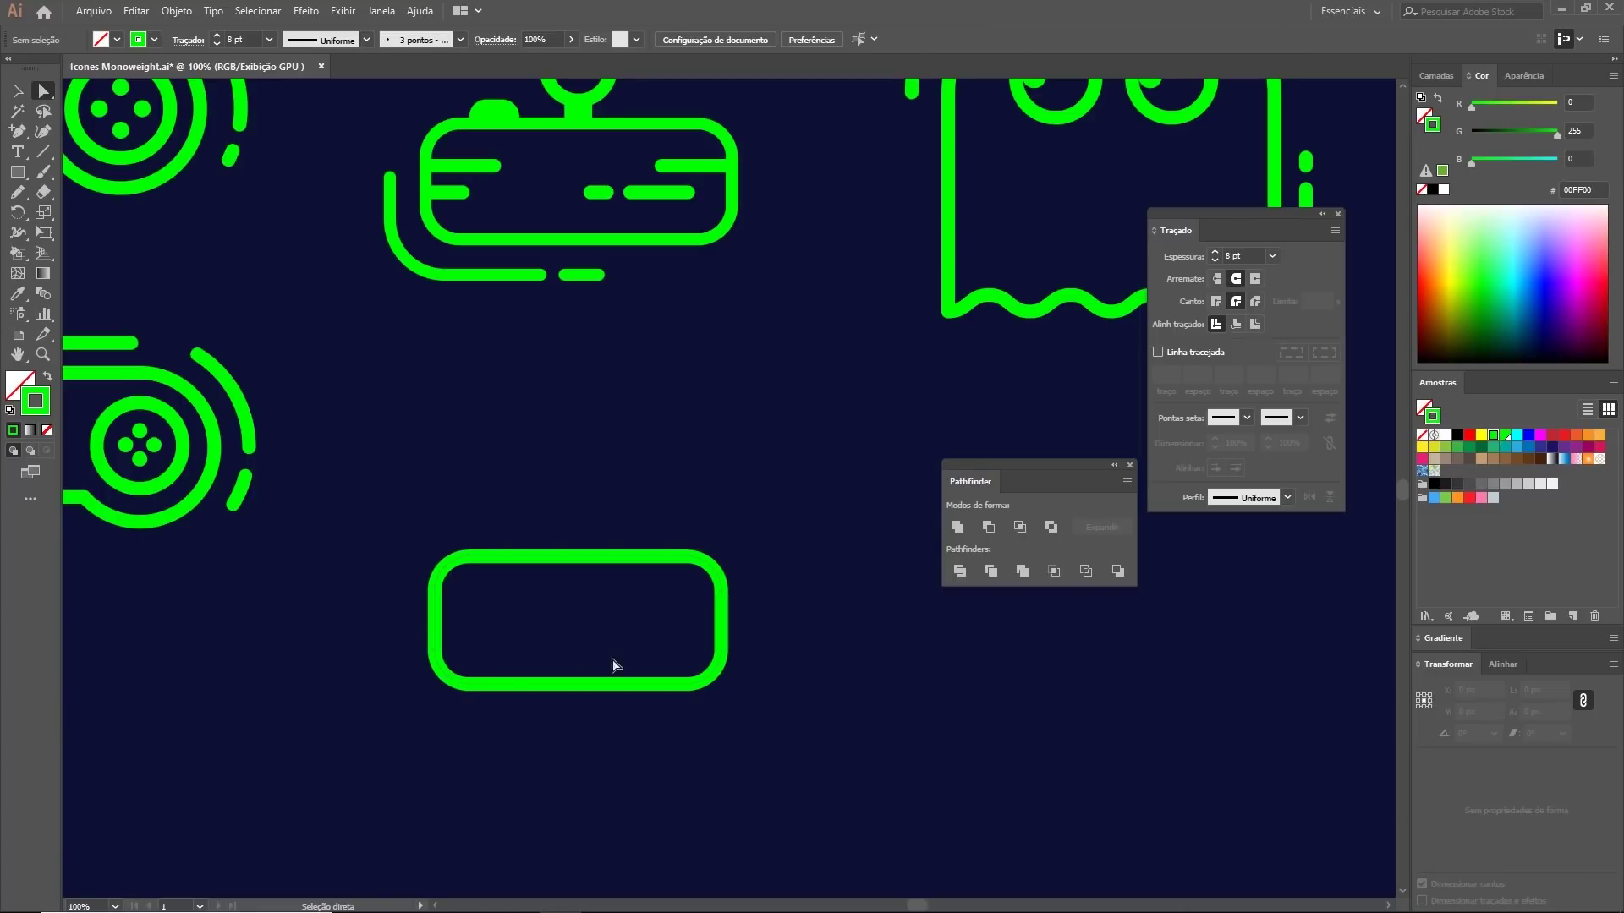
pyautogui.moveTo(613, 666); pyautogui.dragTo(587, 766)
# Step: Draw a tall narrow rectangle and round it into a pill-shaped stick
pyautogui.press('m')
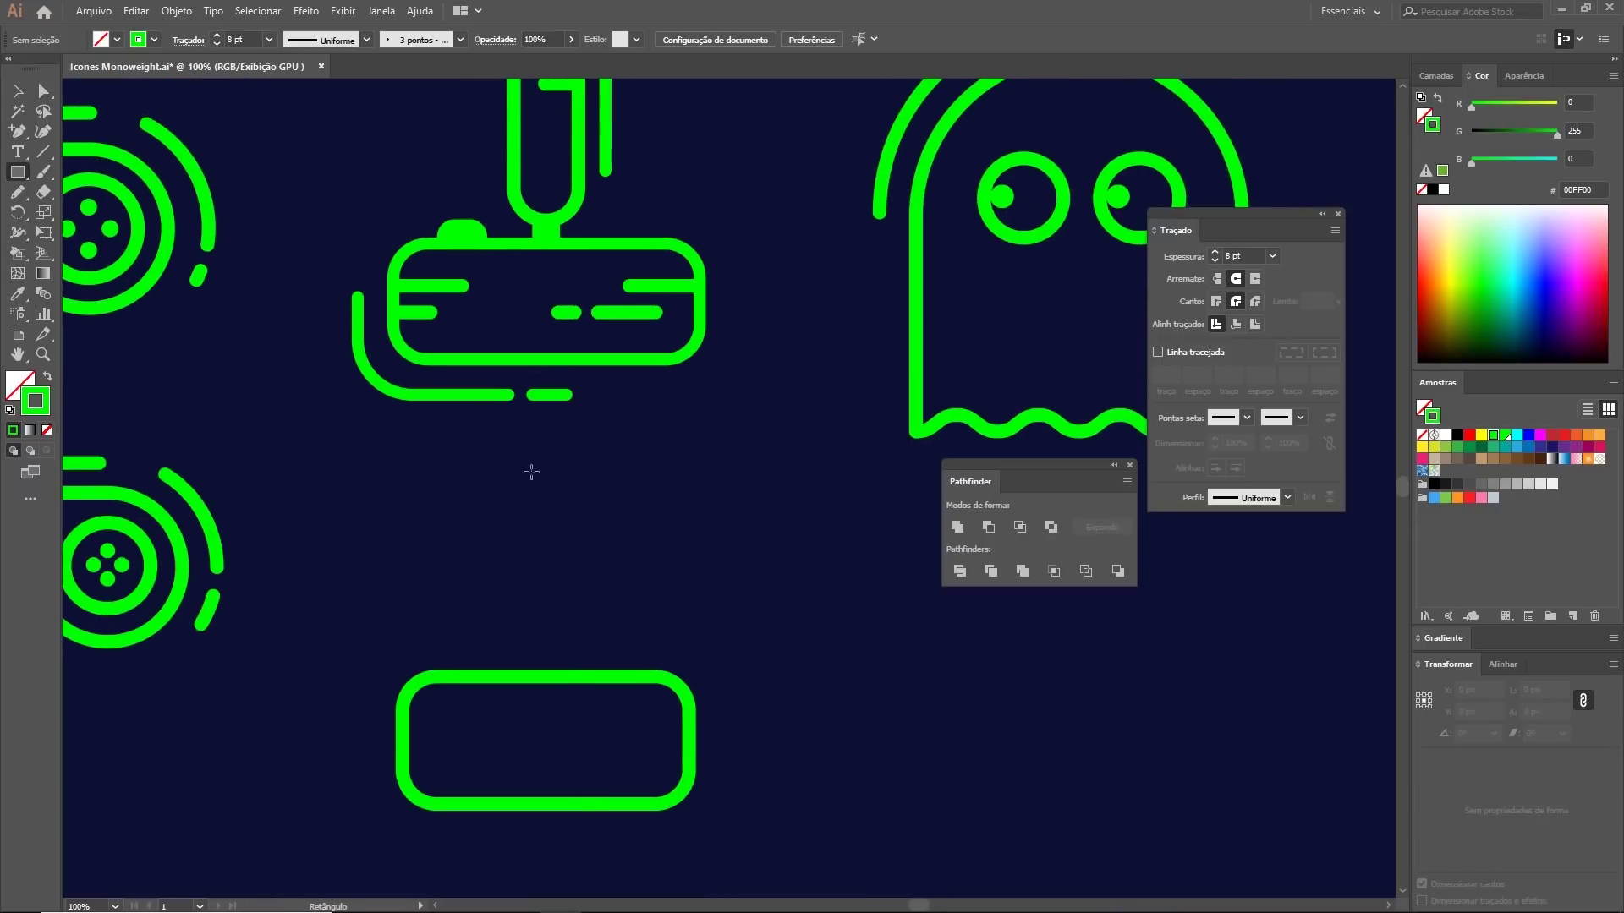
pyautogui.moveTo(531, 449); pyautogui.dragTo(585, 634)
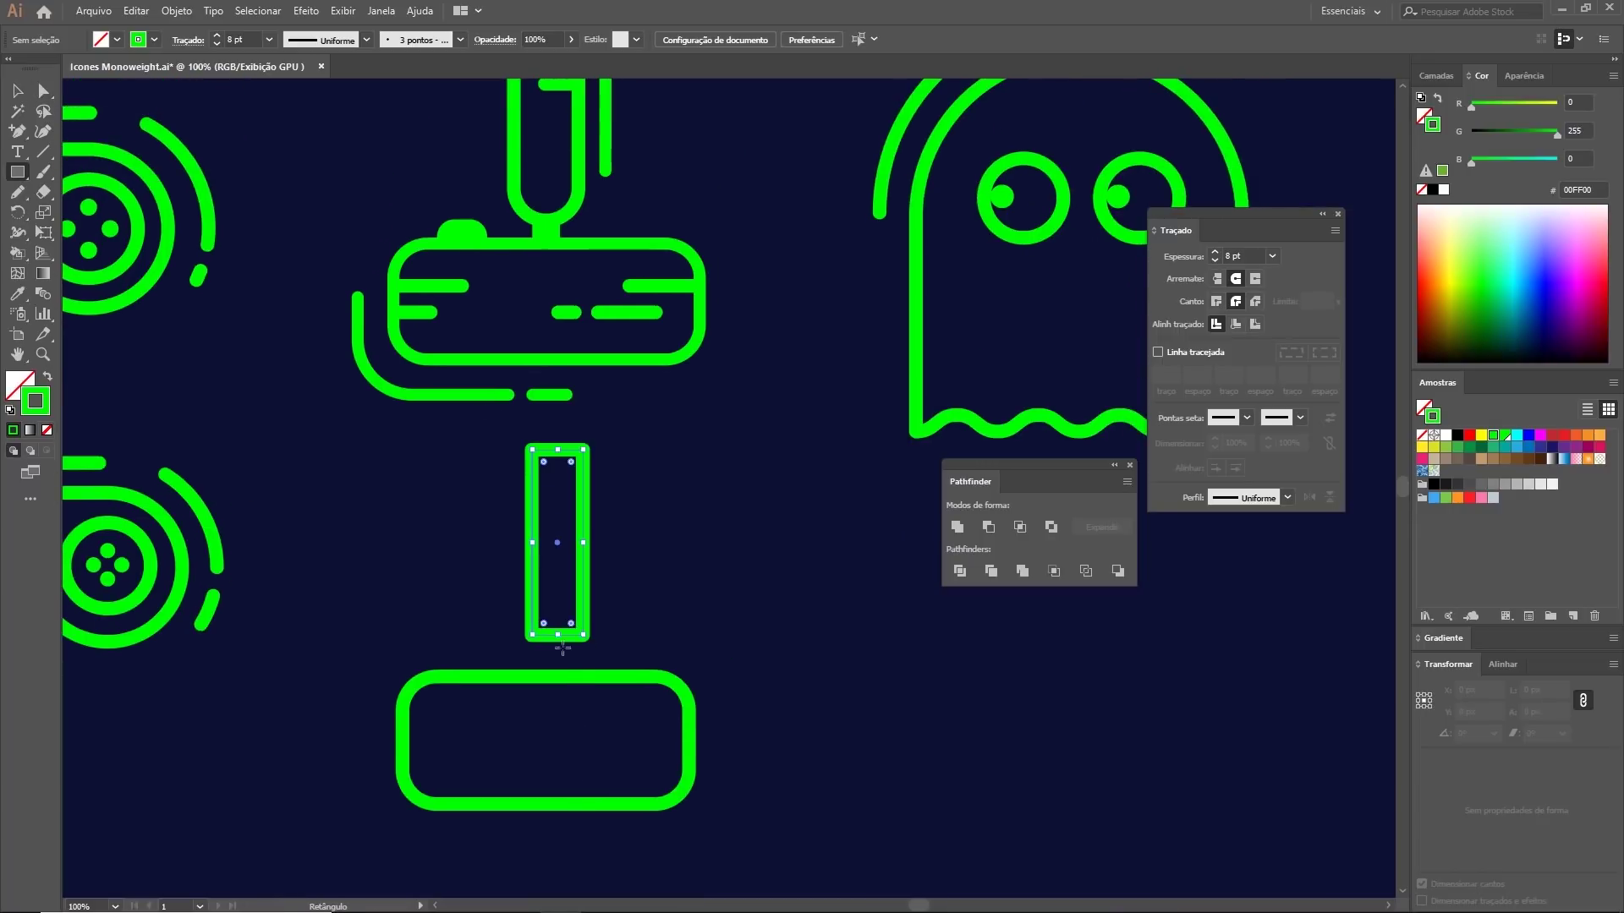
pyautogui.click(43, 90)
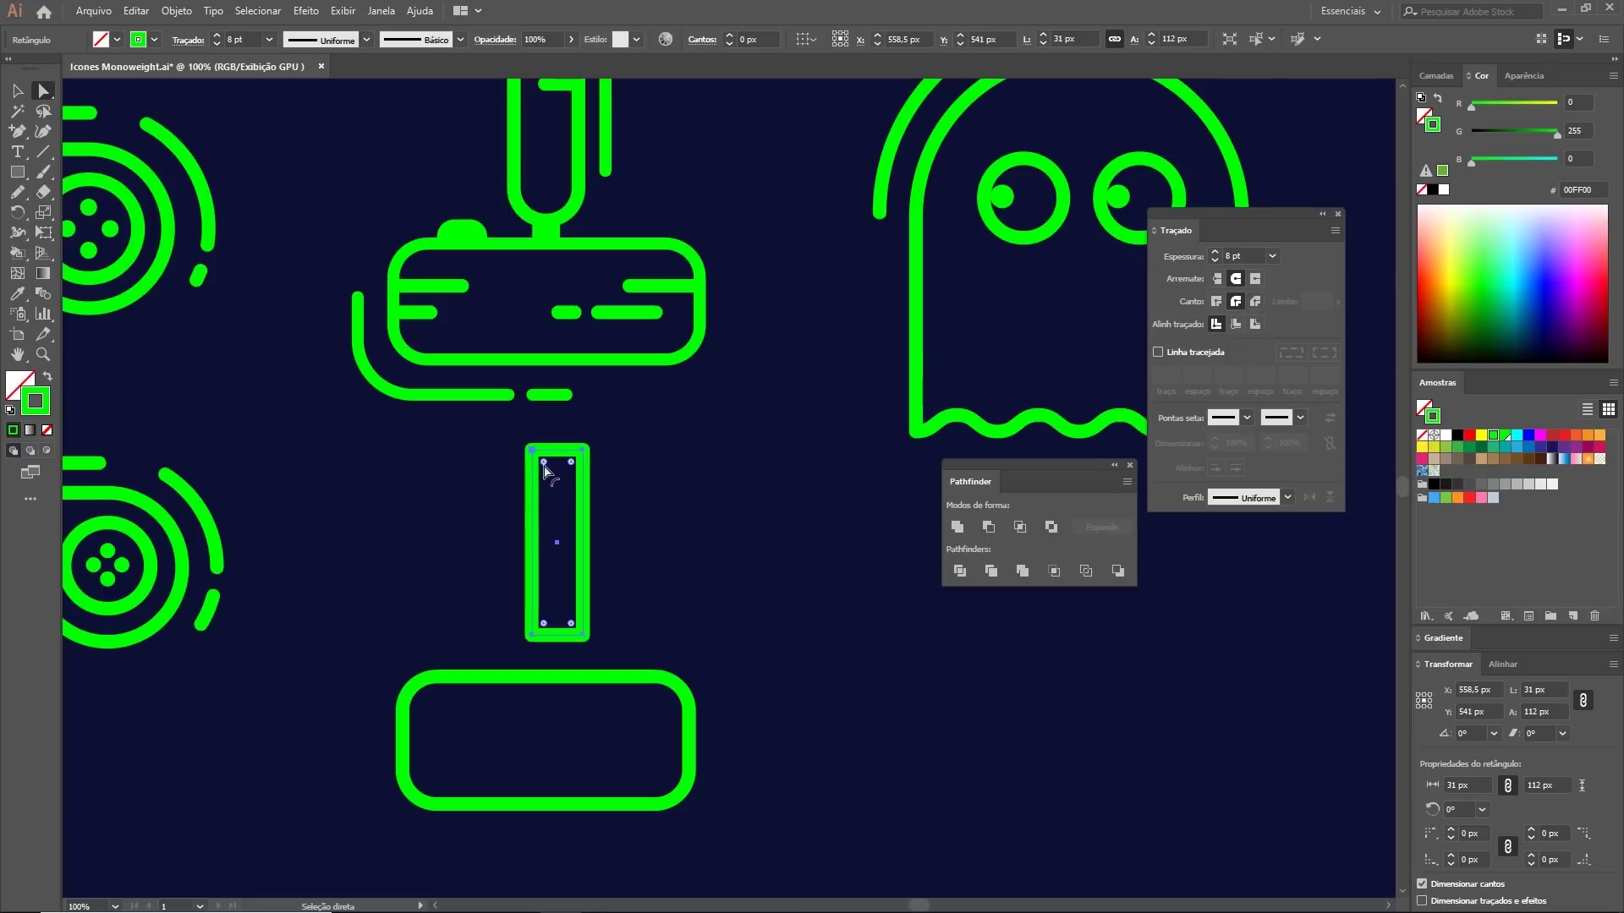
pyautogui.moveTo(548, 464); pyautogui.dragTo(624, 460)
pyautogui.click(671, 616)
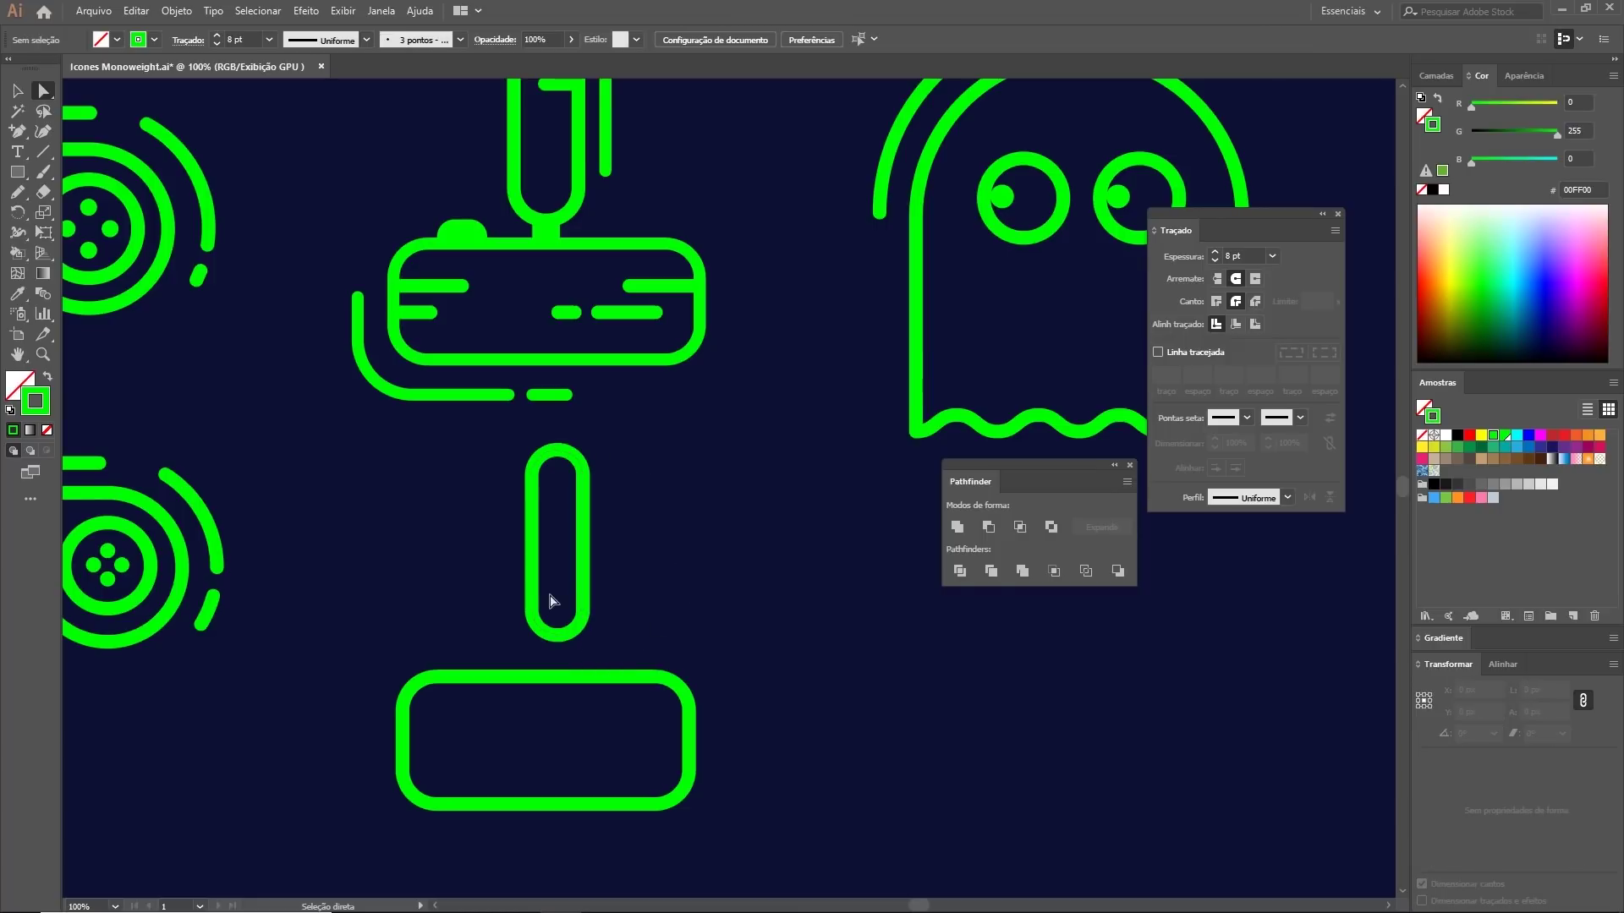
# Step: Add a small solid green connector with no outline between the stick and base
pyautogui.press('m')
pyautogui.moveTo(543, 631); pyautogui.dragTo(573, 674)
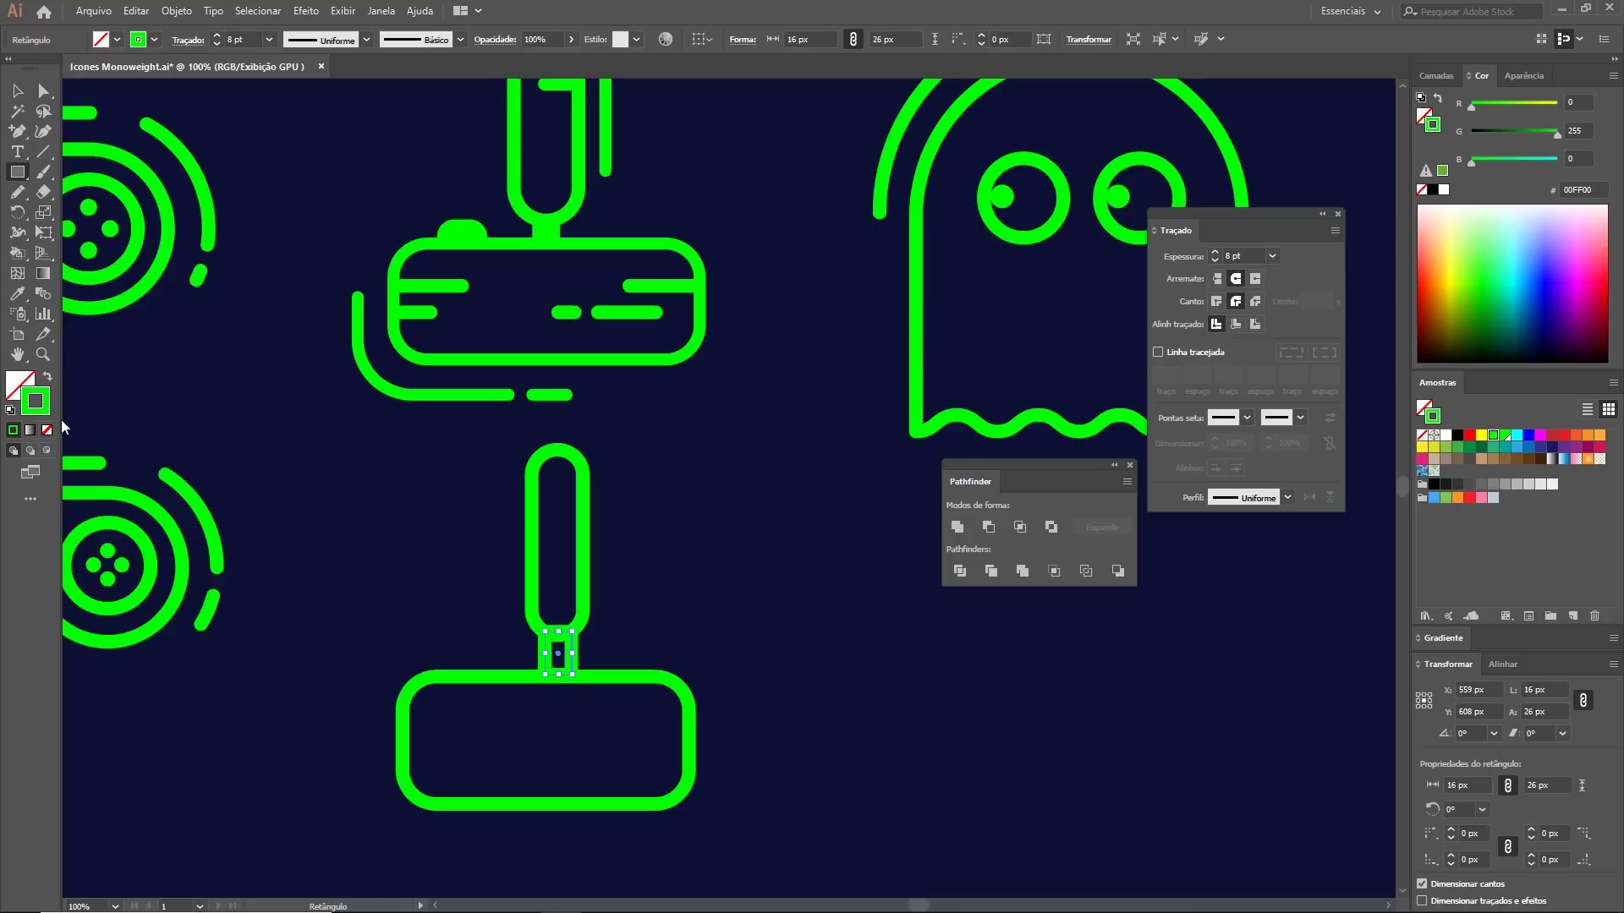
pyautogui.click(47, 377)
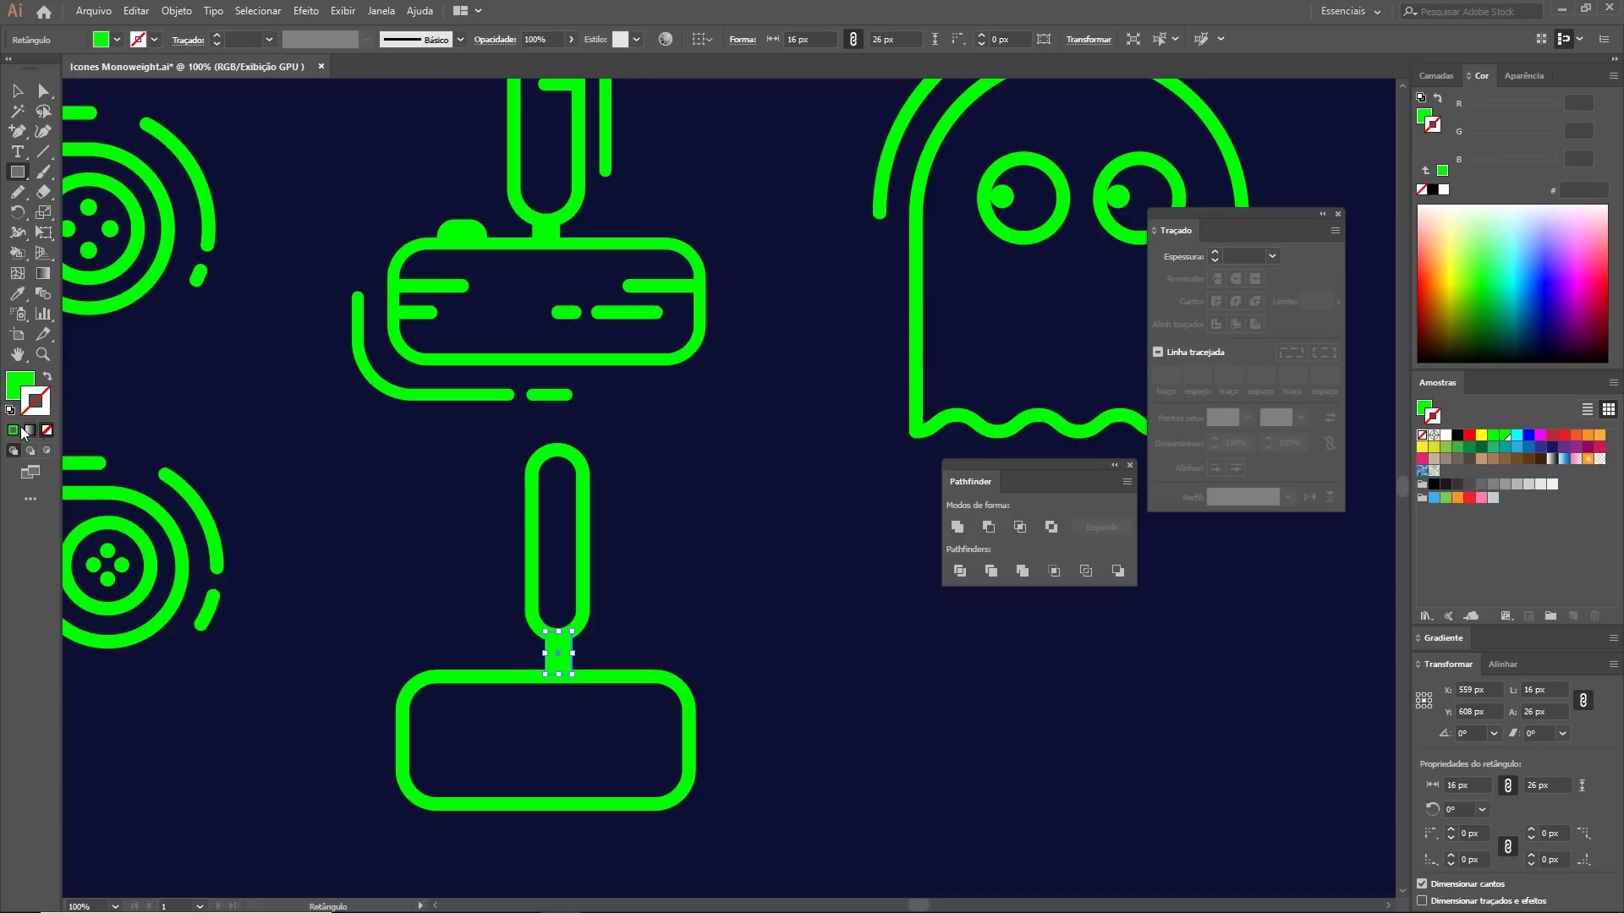
pyautogui.click(18, 90)
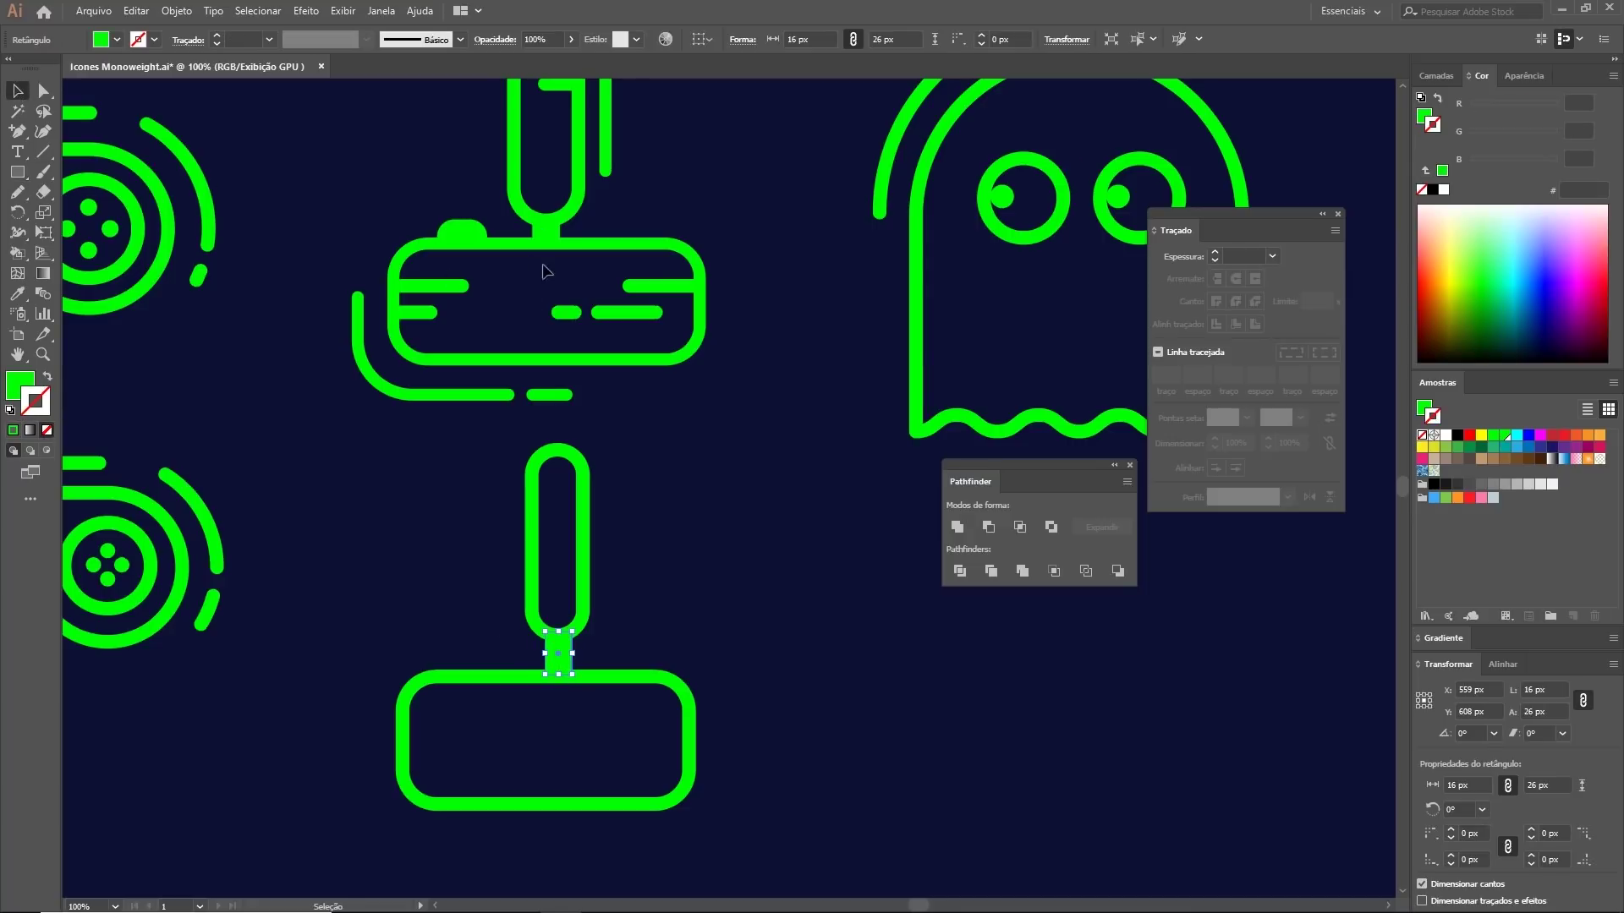
pyautogui.click(636, 635)
pyautogui.click(588, 567)
pyautogui.scroll(-1, 427, 572)
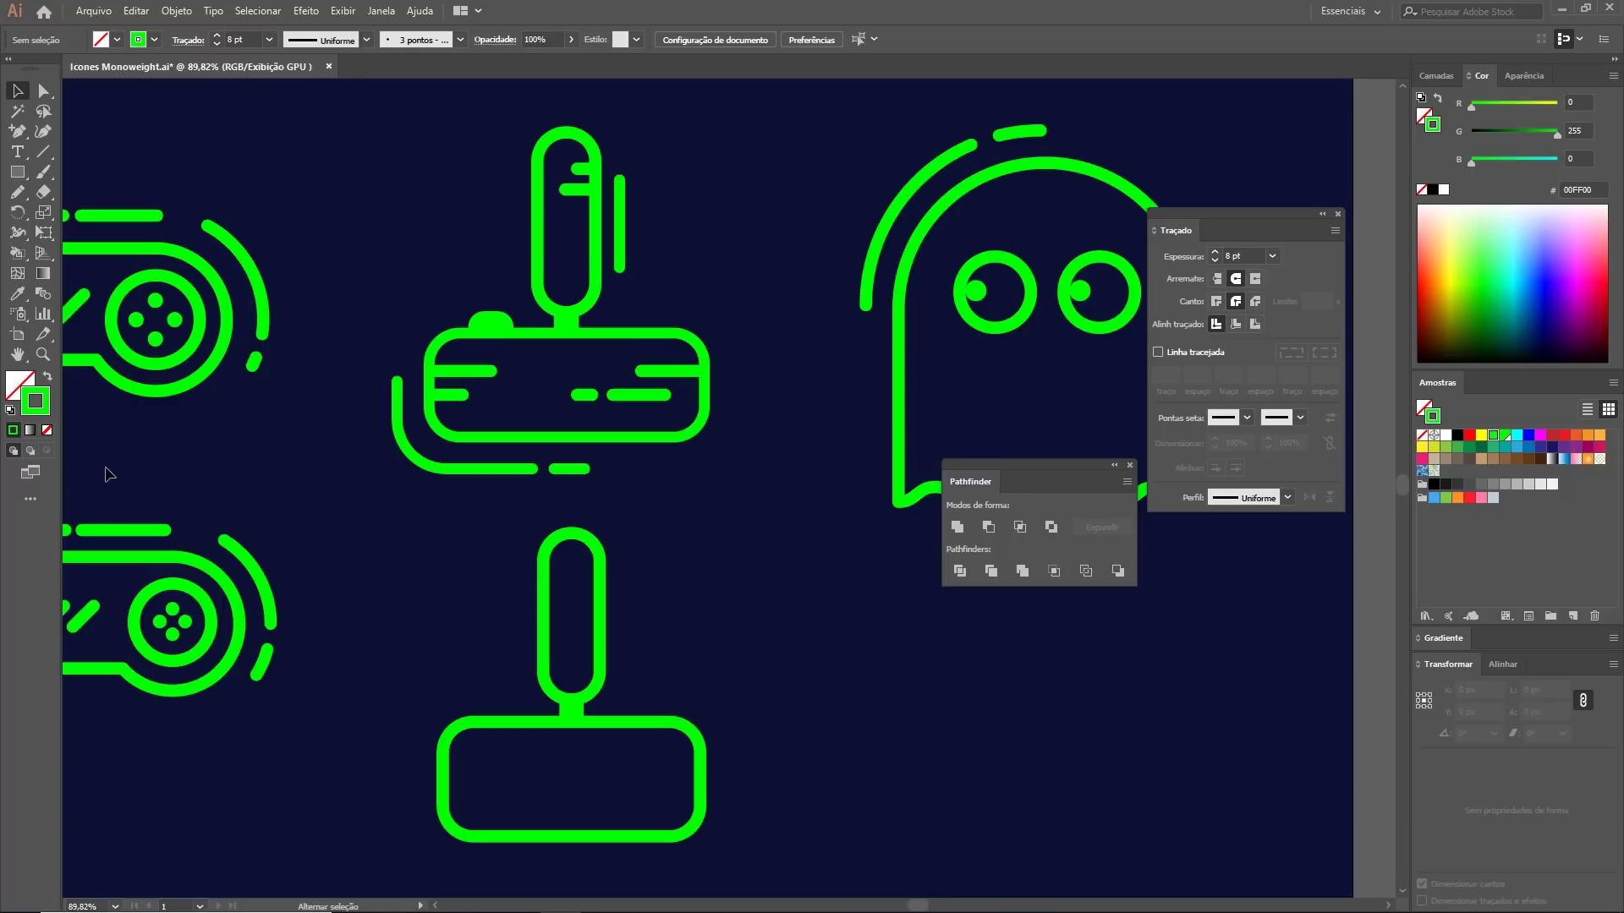
# Step: Draw a small solid green rectangle on the base's top left, nudged slightly down
pyautogui.hotkey('shift', 'x')
pyautogui.click(19, 176)
pyautogui.moveTo(484, 694); pyautogui.dragTo(531, 725)
pyautogui.press('a')
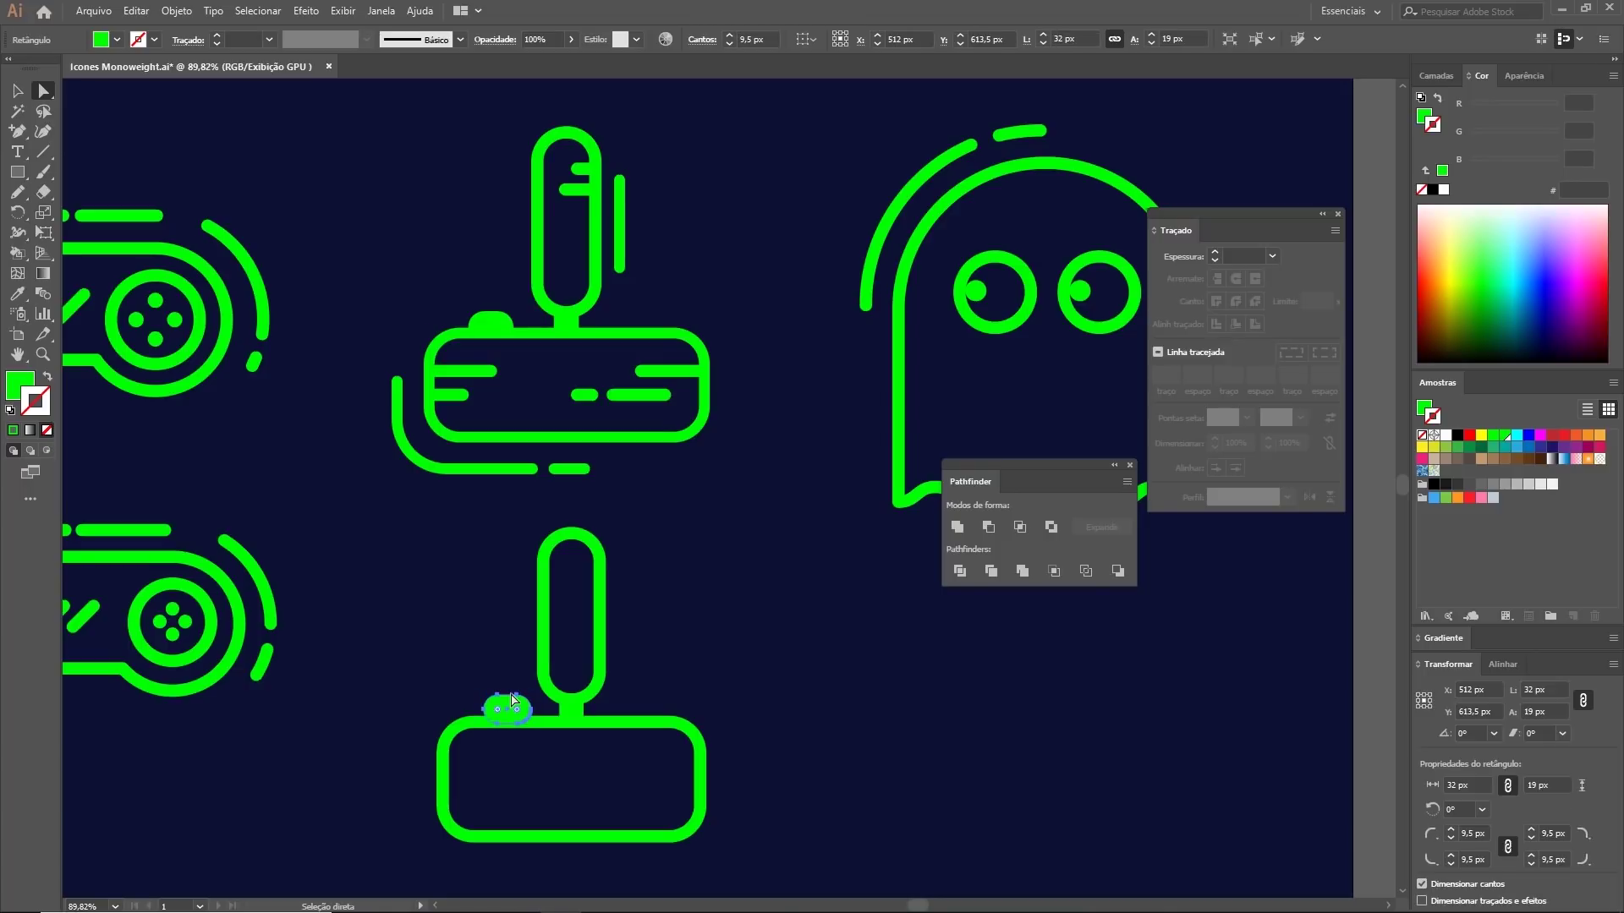
pyautogui.press('Down')
pyautogui.press('Down')
pyautogui.press('Down')
pyautogui.press('Down')
pyautogui.press('Down')
pyautogui.click(391, 538)
pyautogui.scroll(4, 536, 663)
pyautogui.scroll(1, 561, 635)
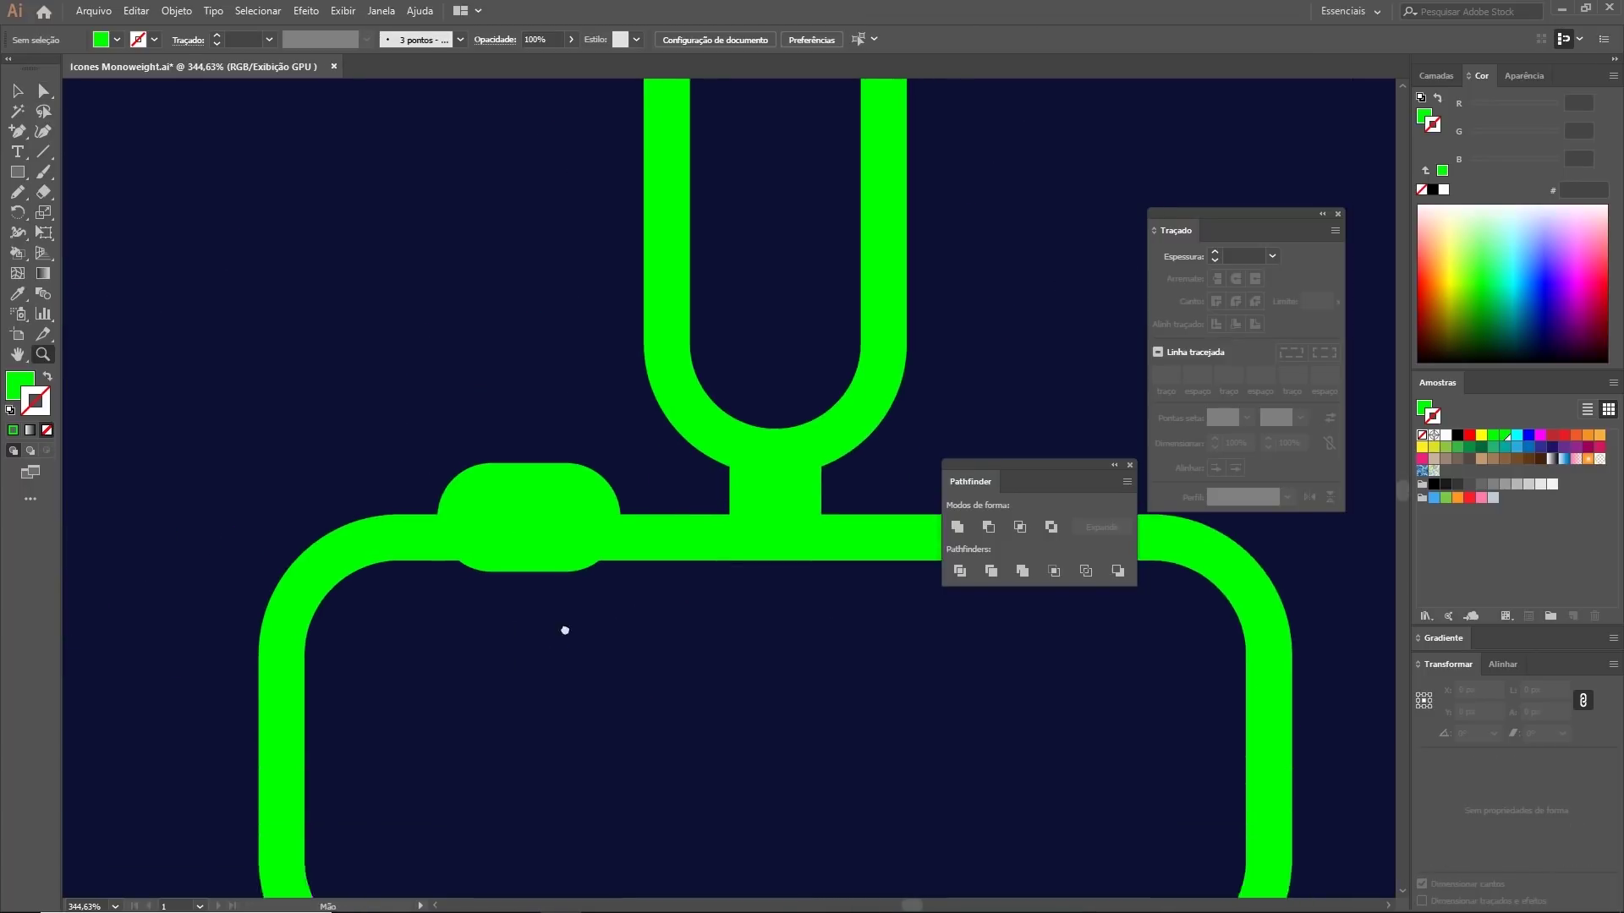
# Step: Erase the small rectangle's lower half in a straight cut, leaving a half-dome button
pyautogui.press('v')
pyautogui.click(536, 468)
pyautogui.hotkey('shift', 'e')
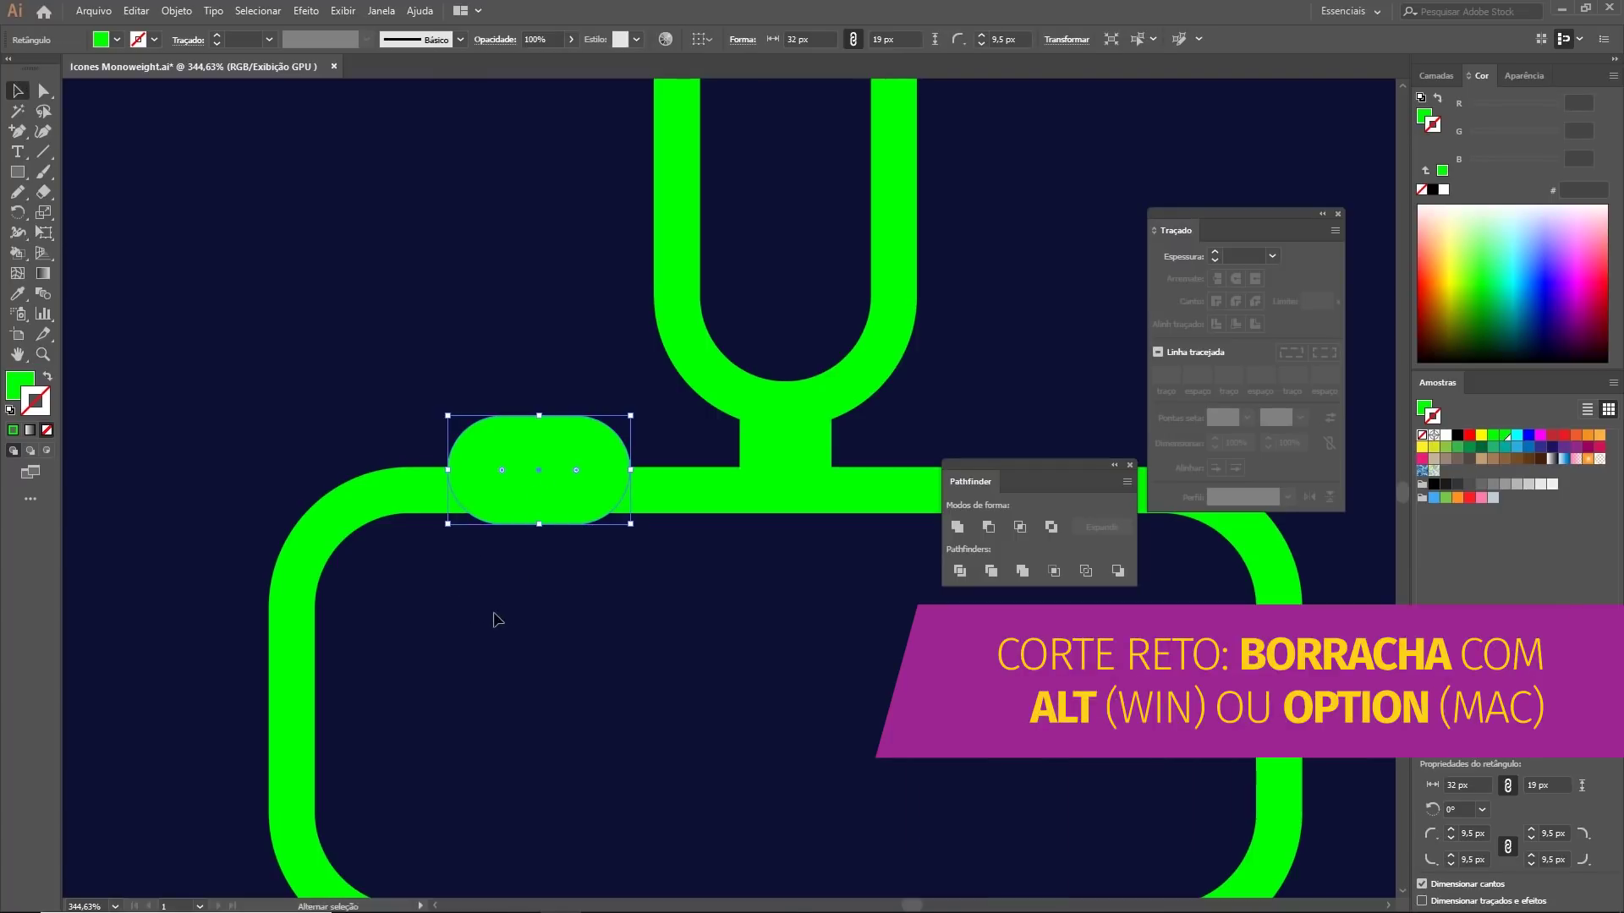
pyautogui.moveTo(390, 716); pyautogui.dragTo(674, 480)
pyautogui.press('v')
pyautogui.click(432, 362)
pyautogui.click(536, 453)
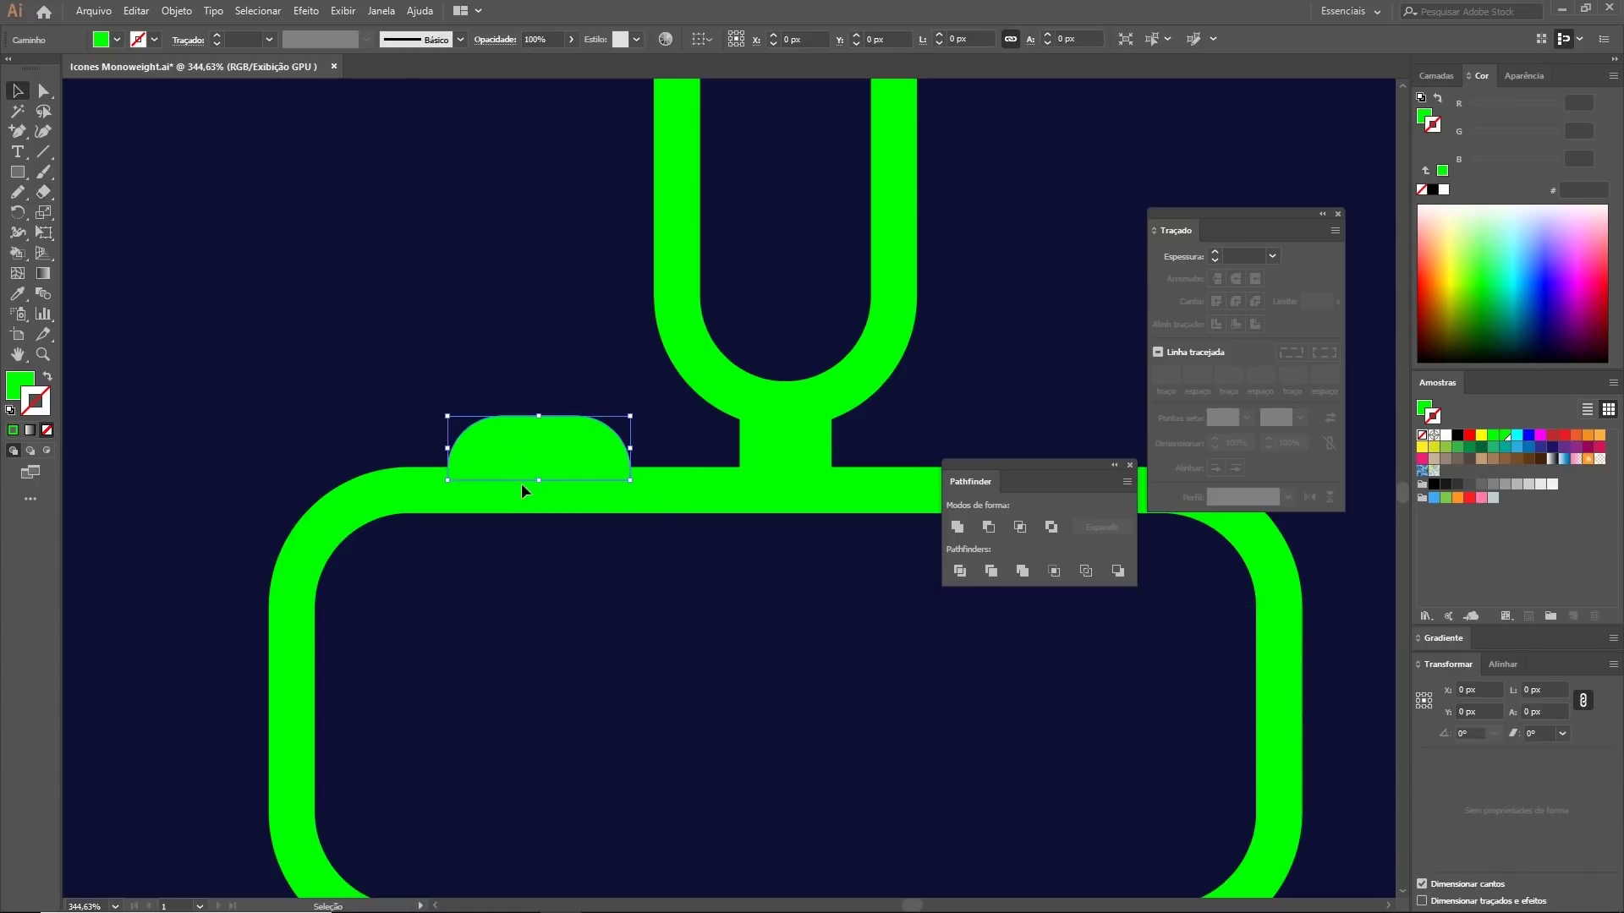
pyautogui.scroll(-5, 506, 479)
pyautogui.press('i')
pyautogui.click(502, 635)
pyautogui.hotkey('ctrl', 'shift', 'a')
pyautogui.press('p')
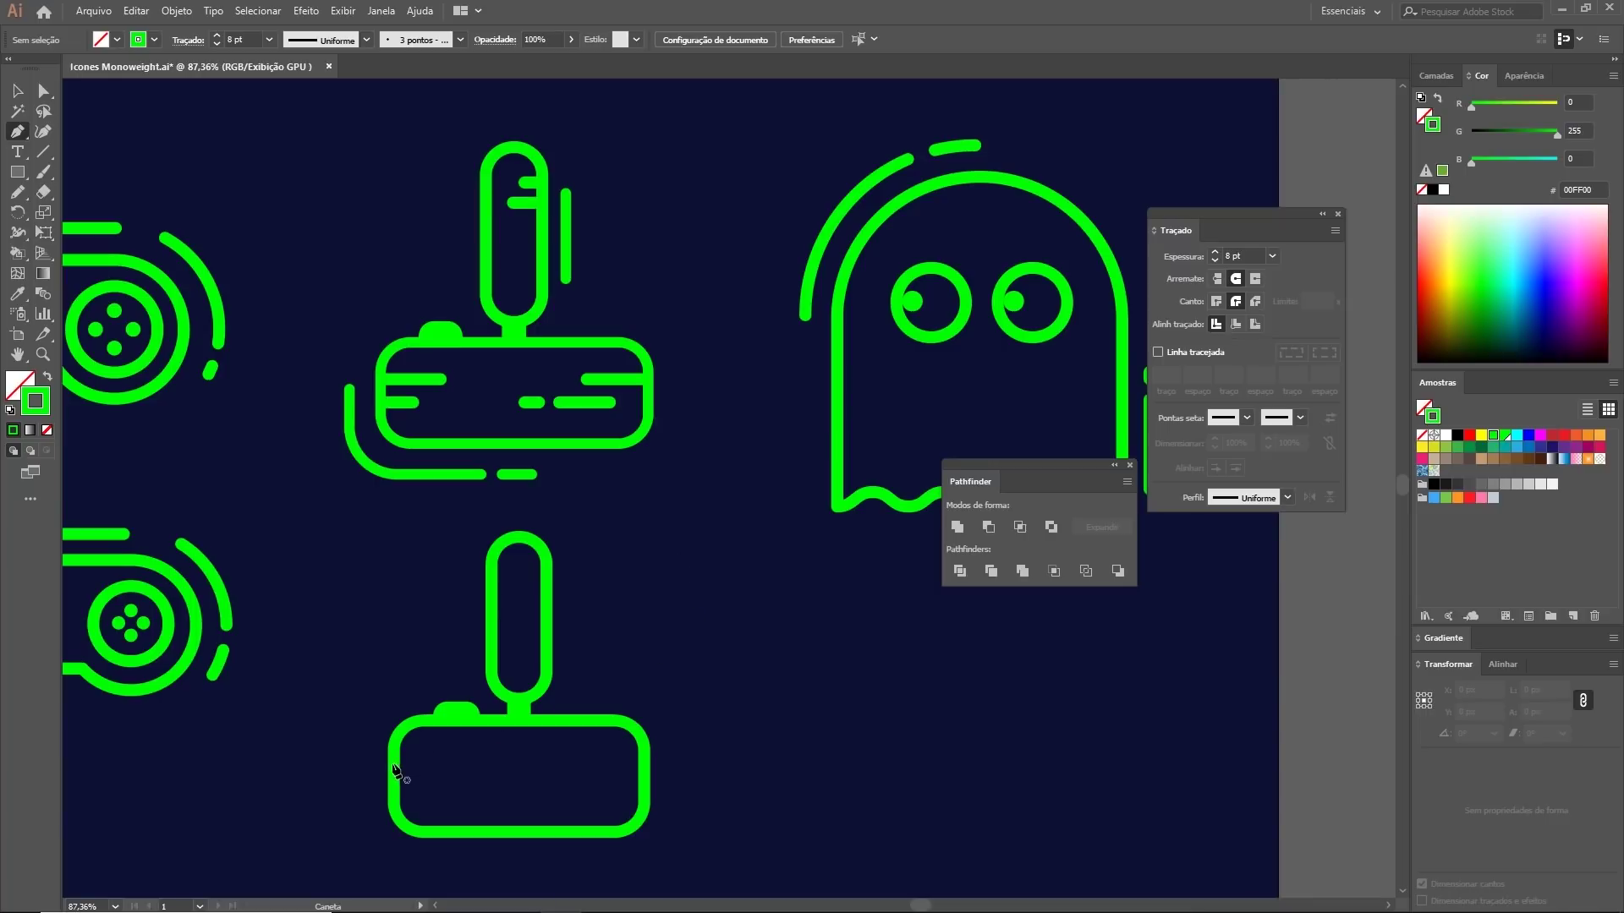
# Step: Draw two short horizontal dashes on the base's left and one on its right
pyautogui.click(394, 763)
pyautogui.click(457, 762)
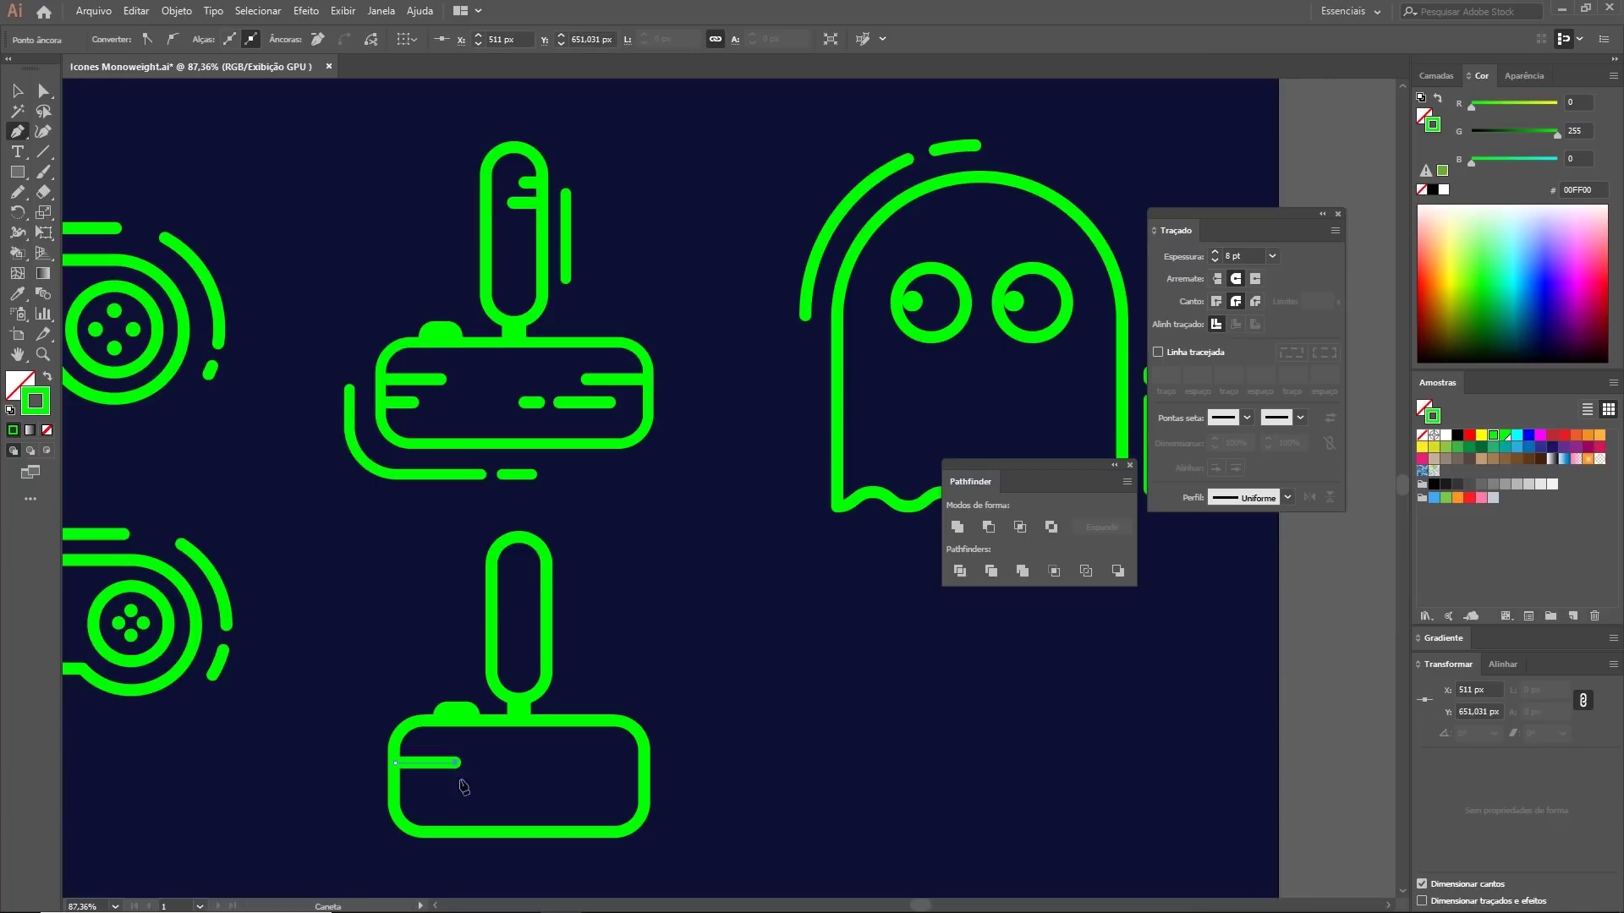
pyautogui.click(398, 789)
pyautogui.click(433, 790)
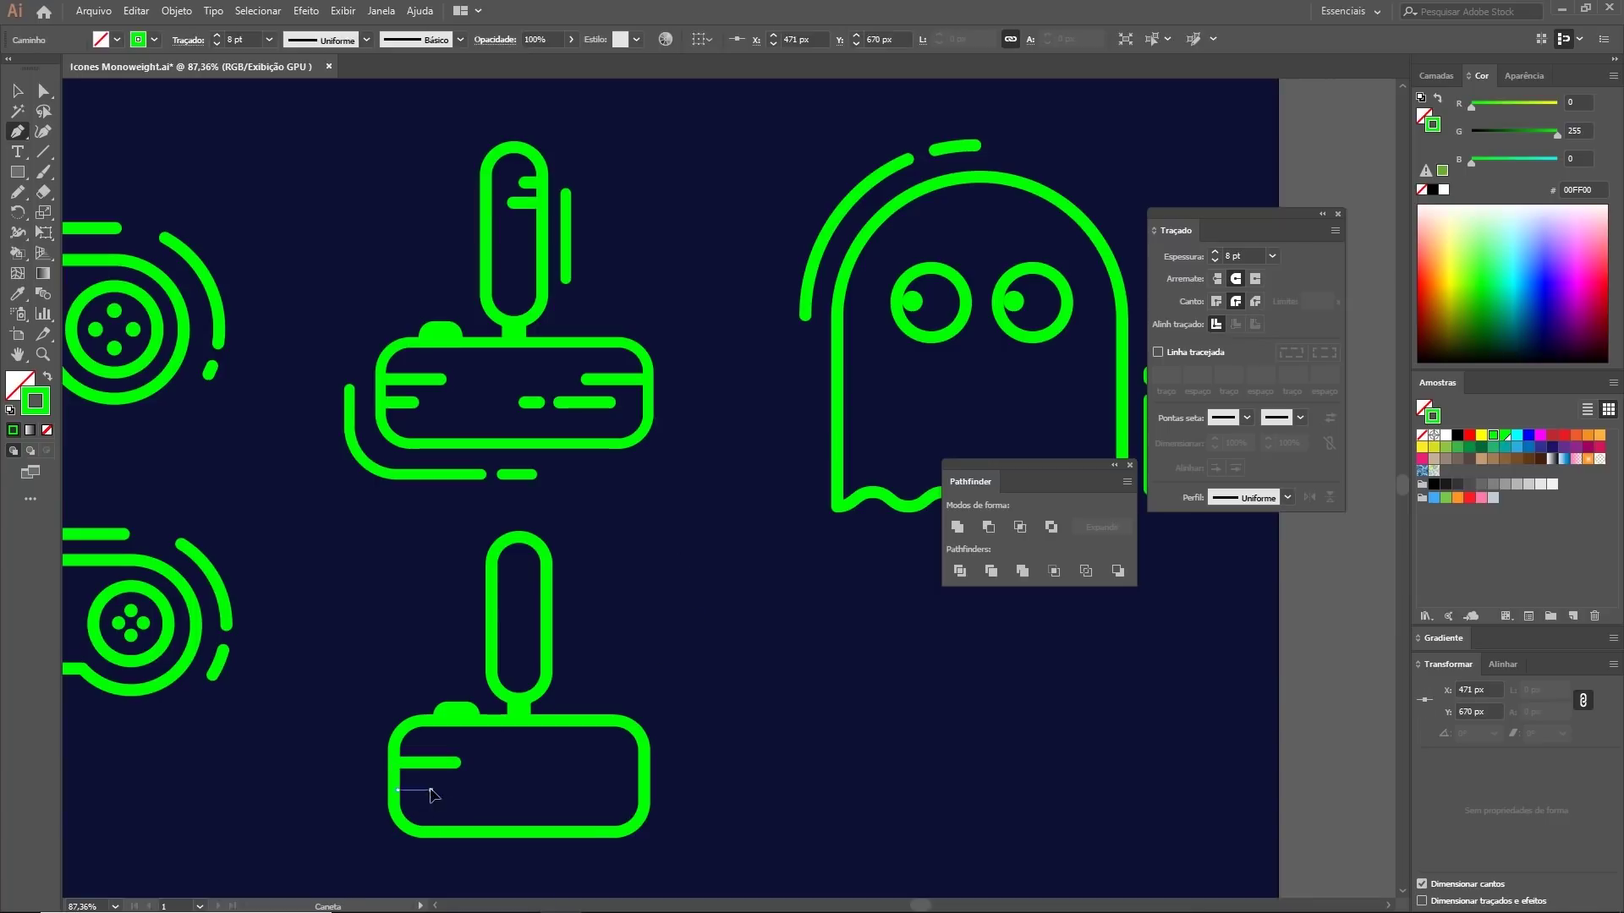
pyautogui.click(644, 758)
pyautogui.click(575, 757)
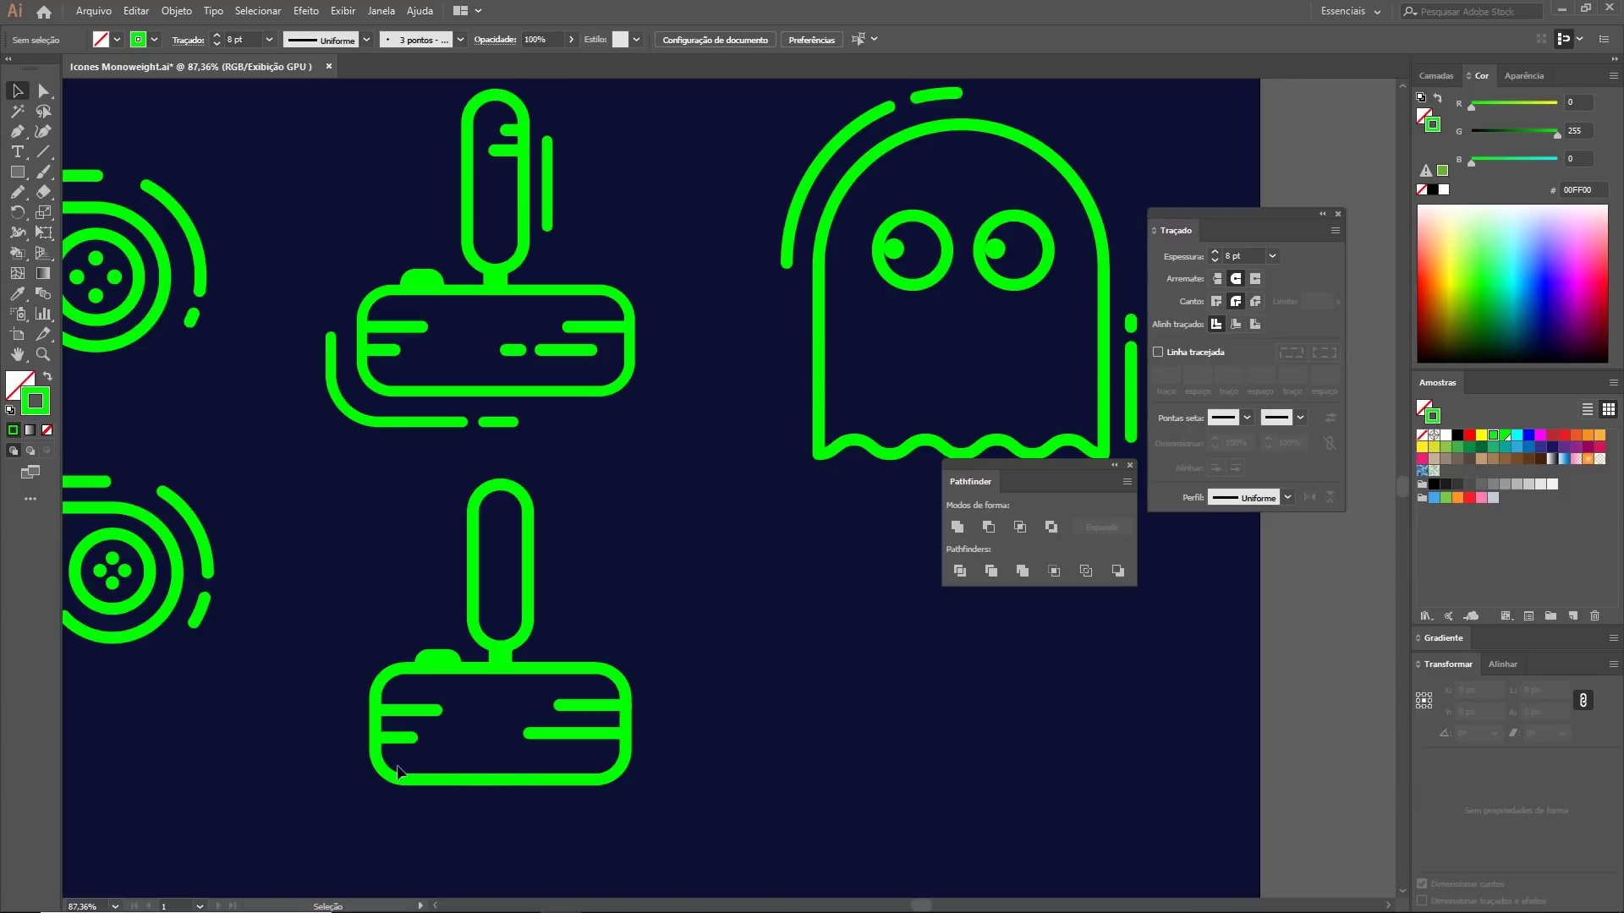
pyautogui.click(499, 782)
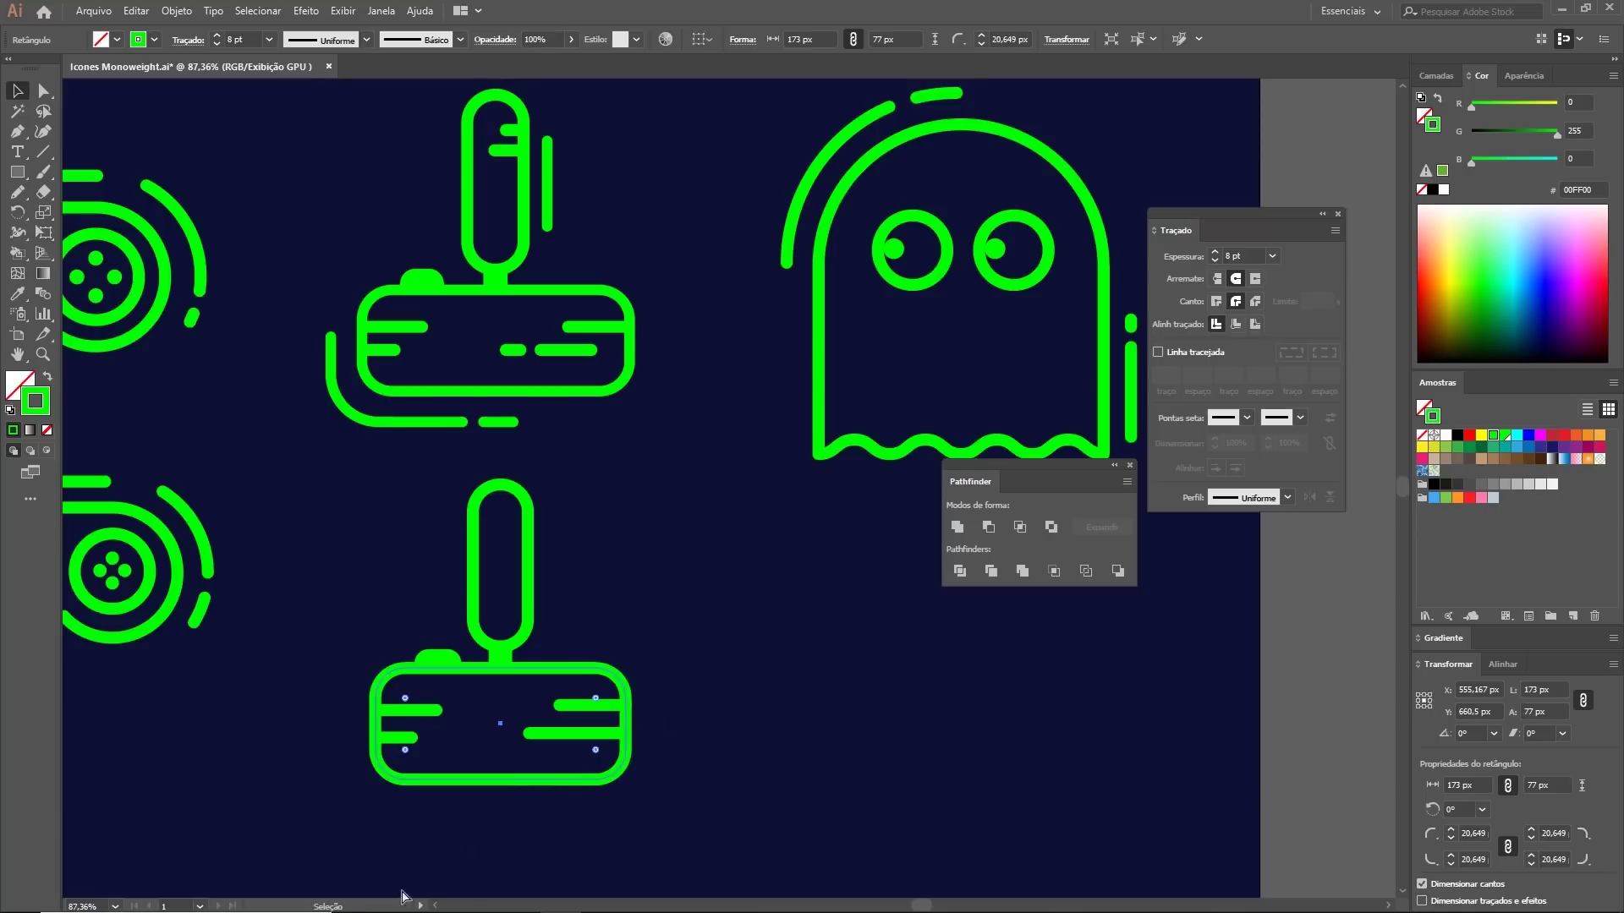
# Step: Make a larger outline around the base (about 218×97 px) and trim it to an L-shaped line
pyautogui.moveTo(378, 667); pyautogui.dragTo(346, 622)
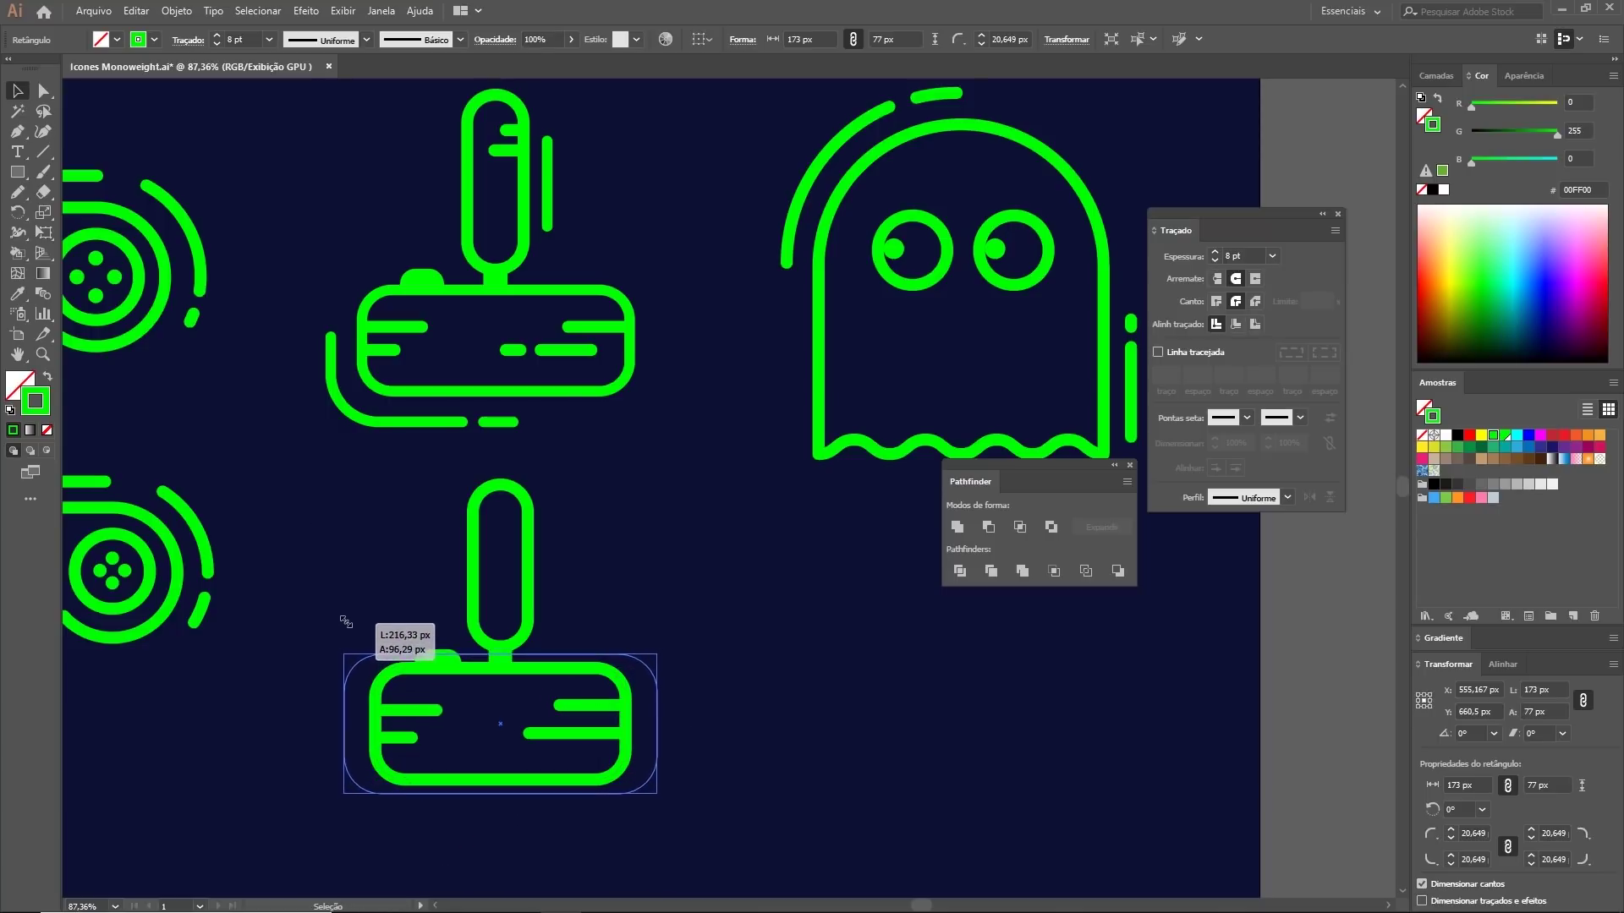
pyautogui.moveTo(345, 623); pyautogui.dragTo(338, 616)
pyautogui.moveTo(548, 793); pyautogui.dragTo(519, 808)
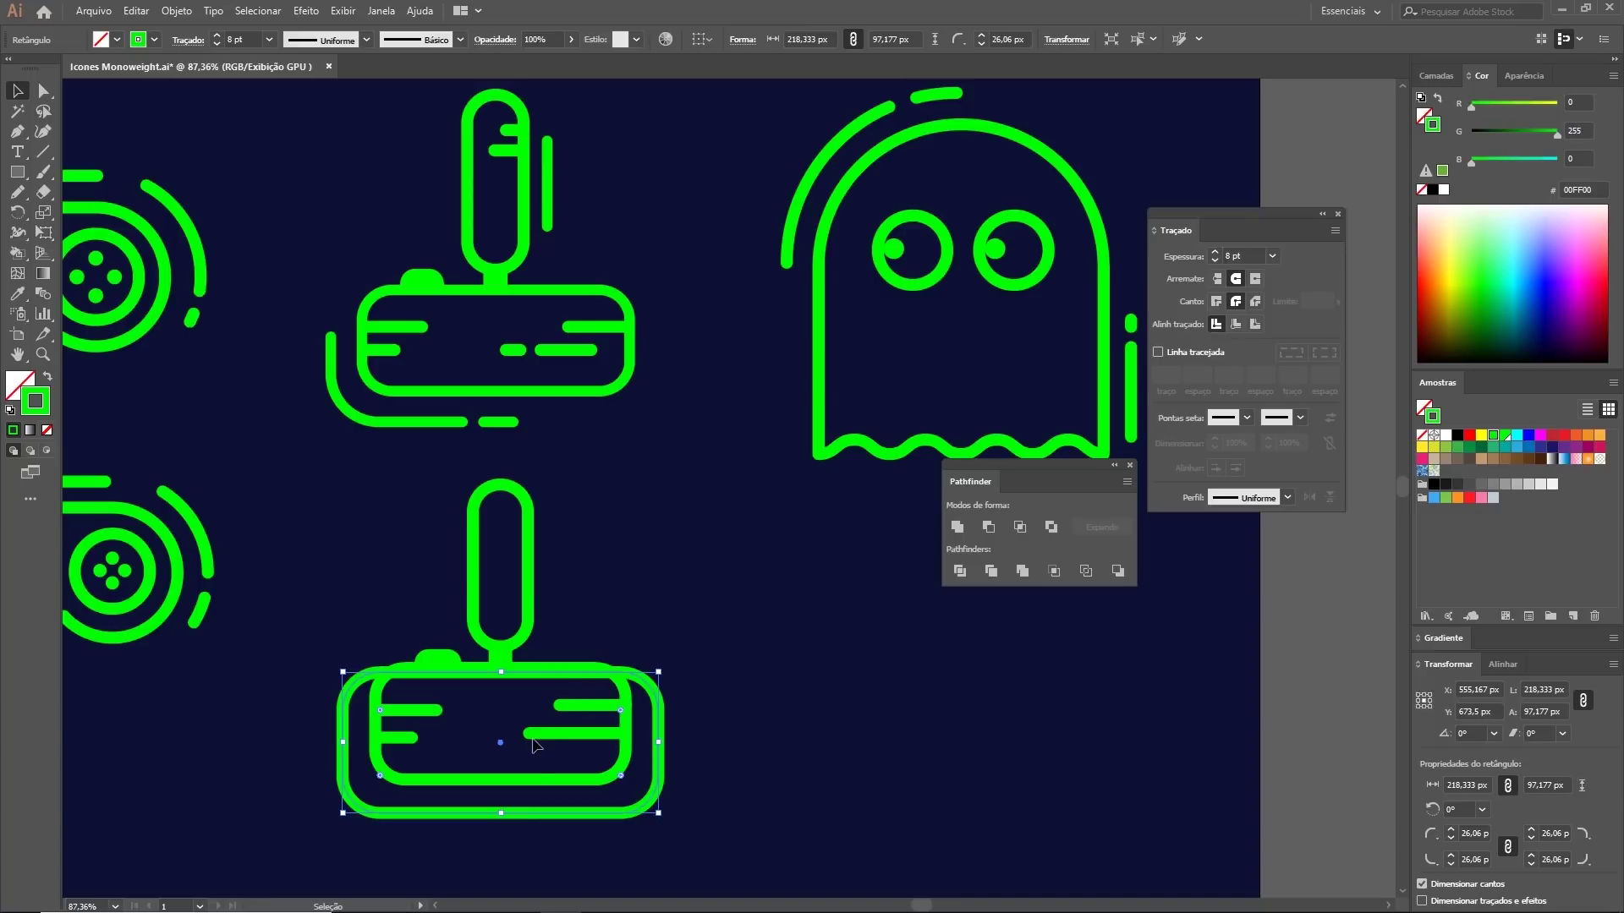
pyautogui.press('p')
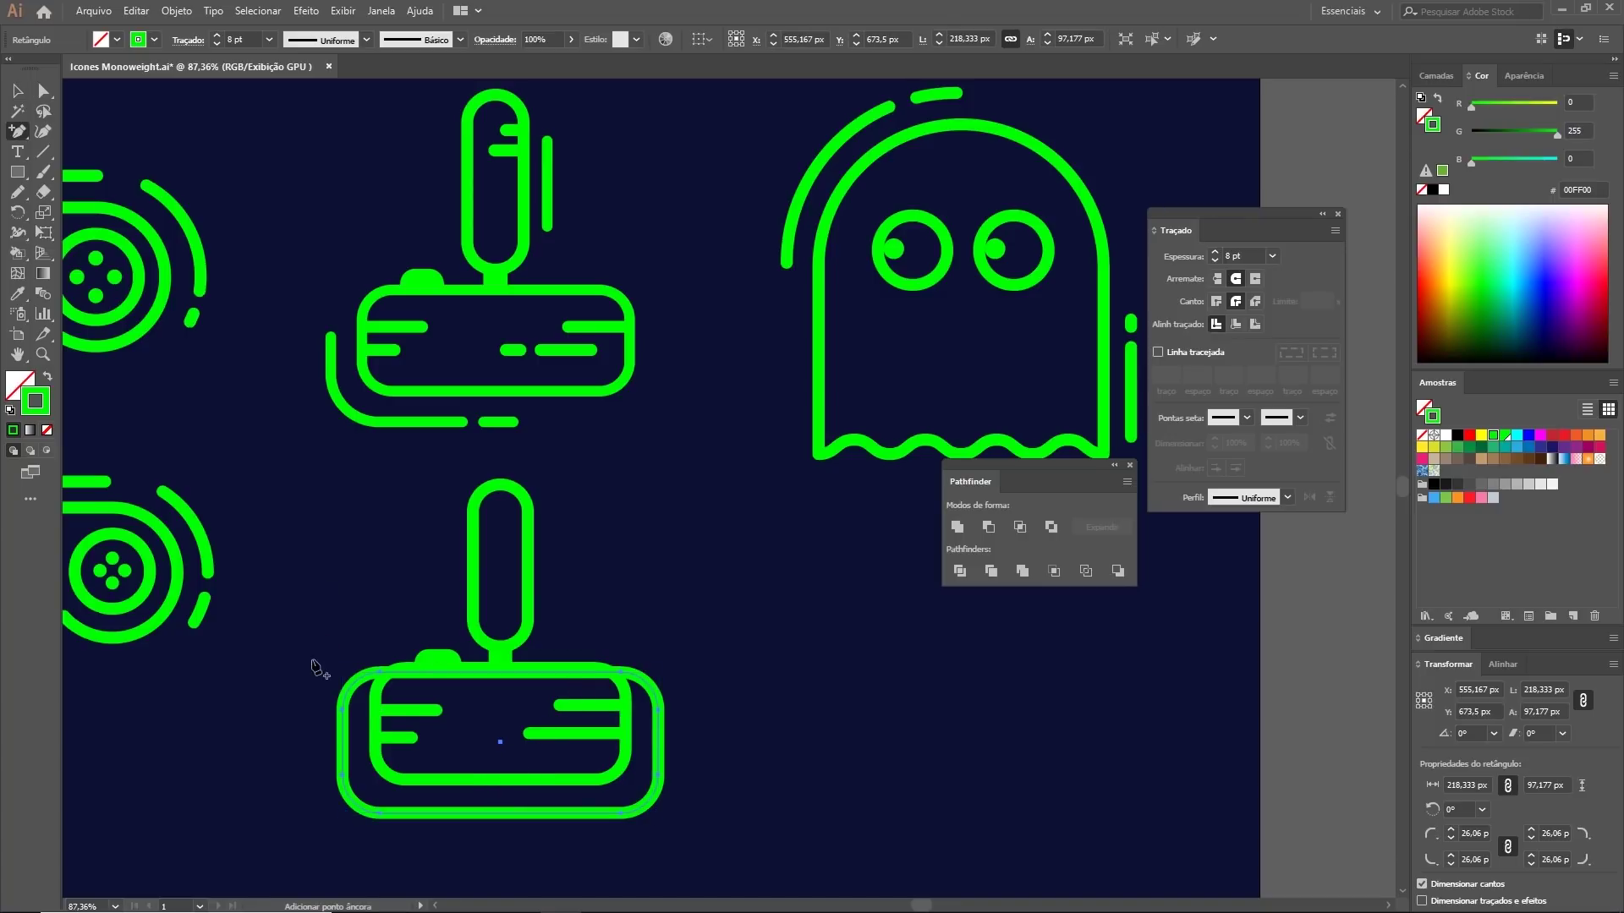
pyautogui.click(344, 737)
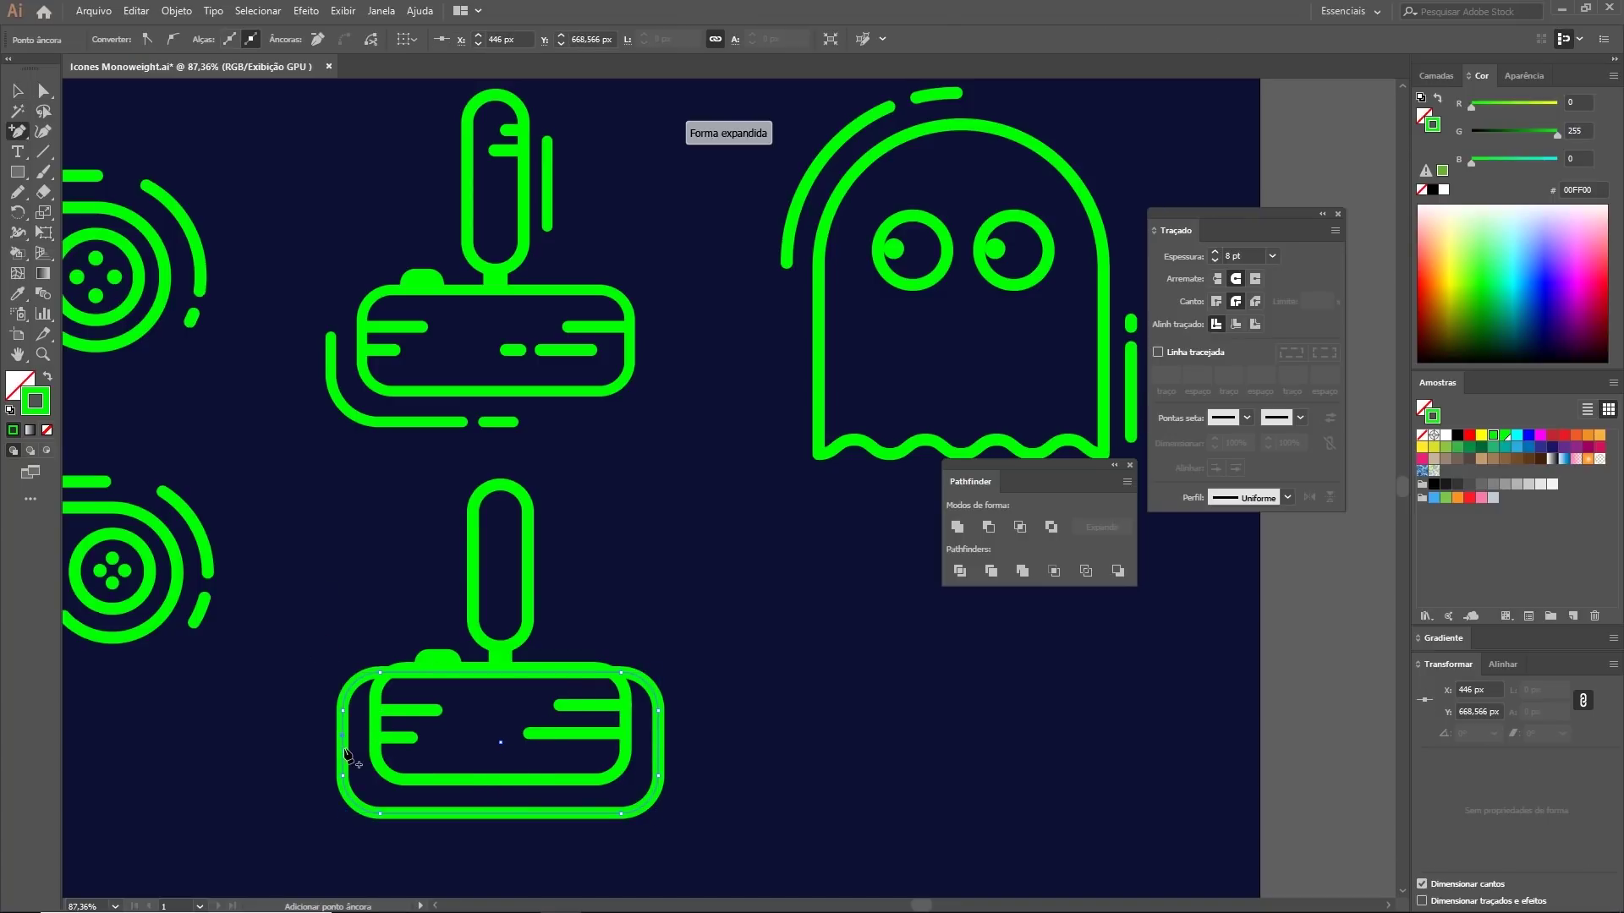
pyautogui.click(499, 813)
pyautogui.press('a')
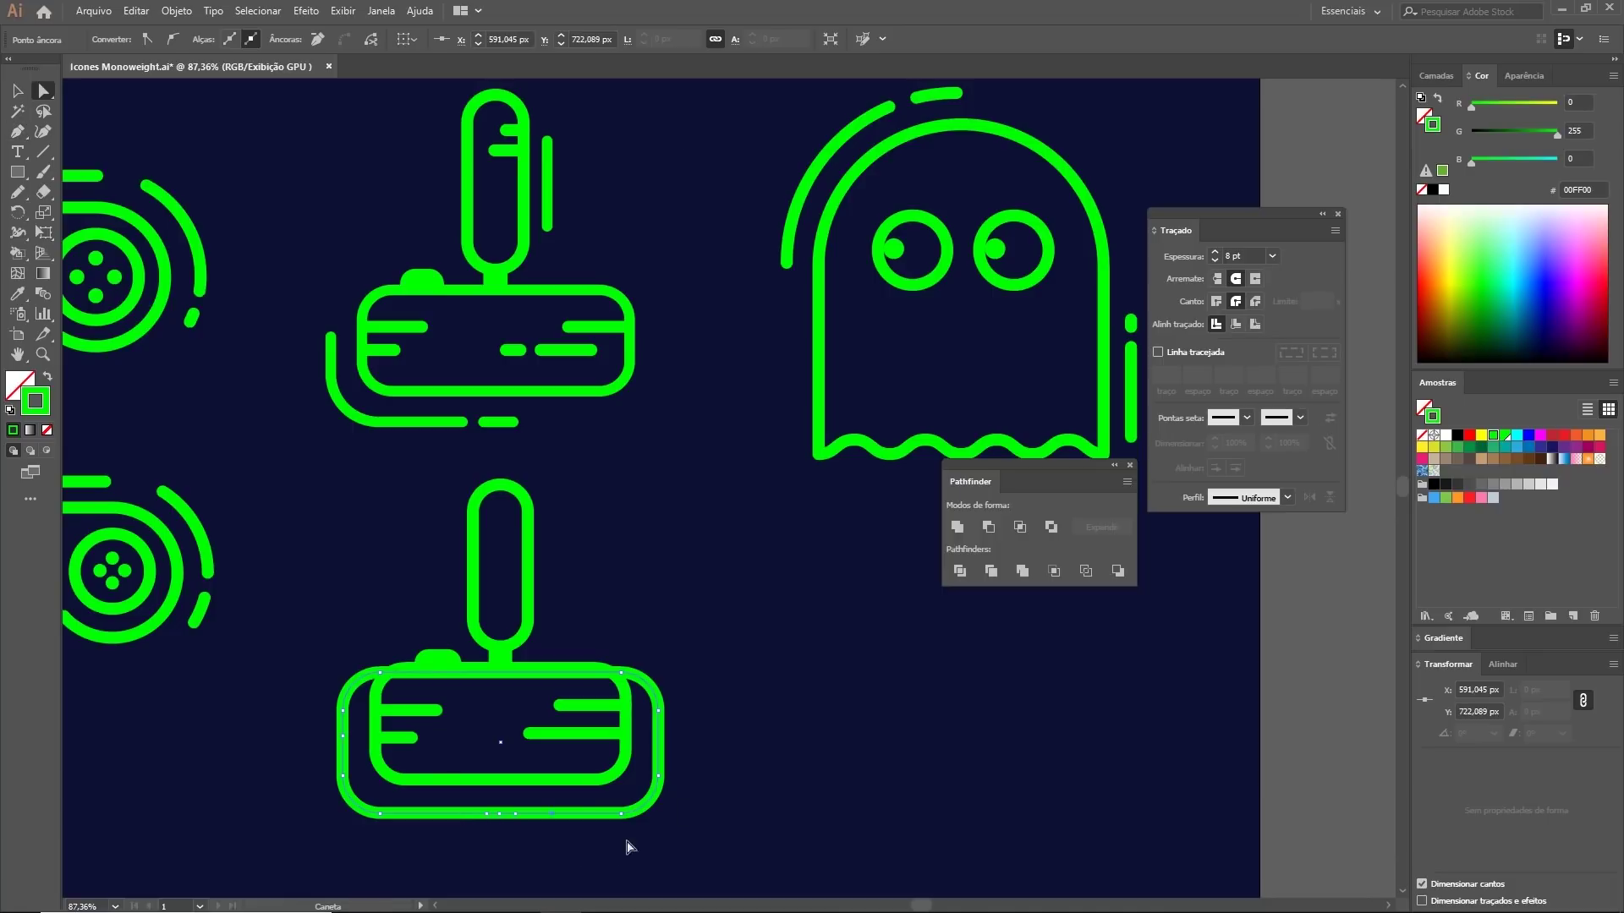
pyautogui.moveTo(746, 682); pyautogui.dragTo(643, 850)
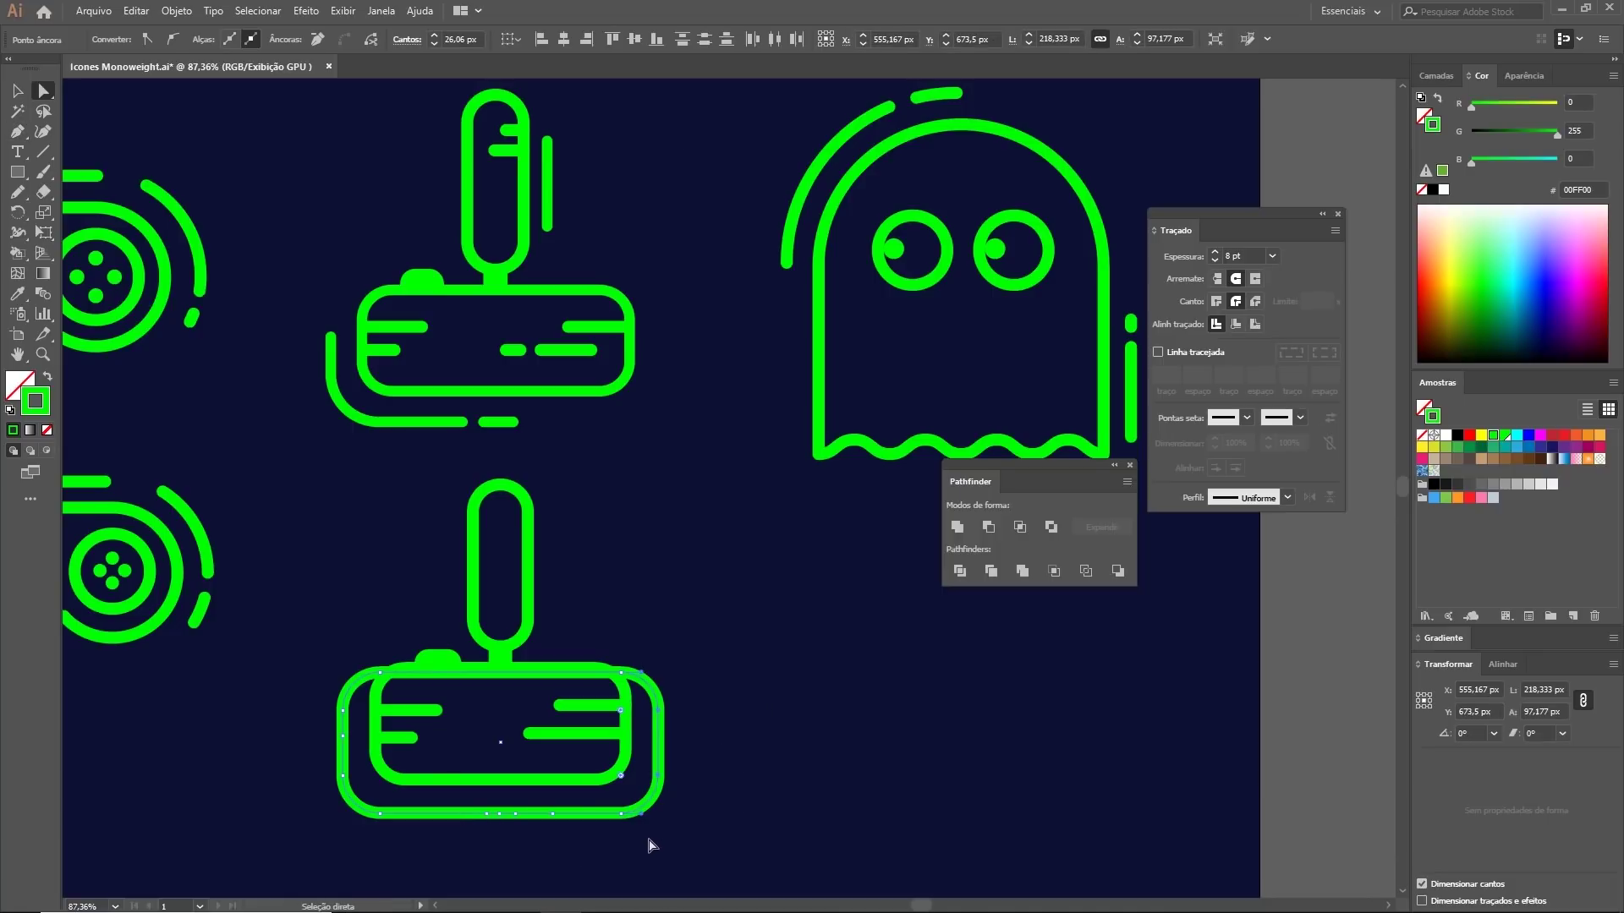
pyautogui.press('Delete')
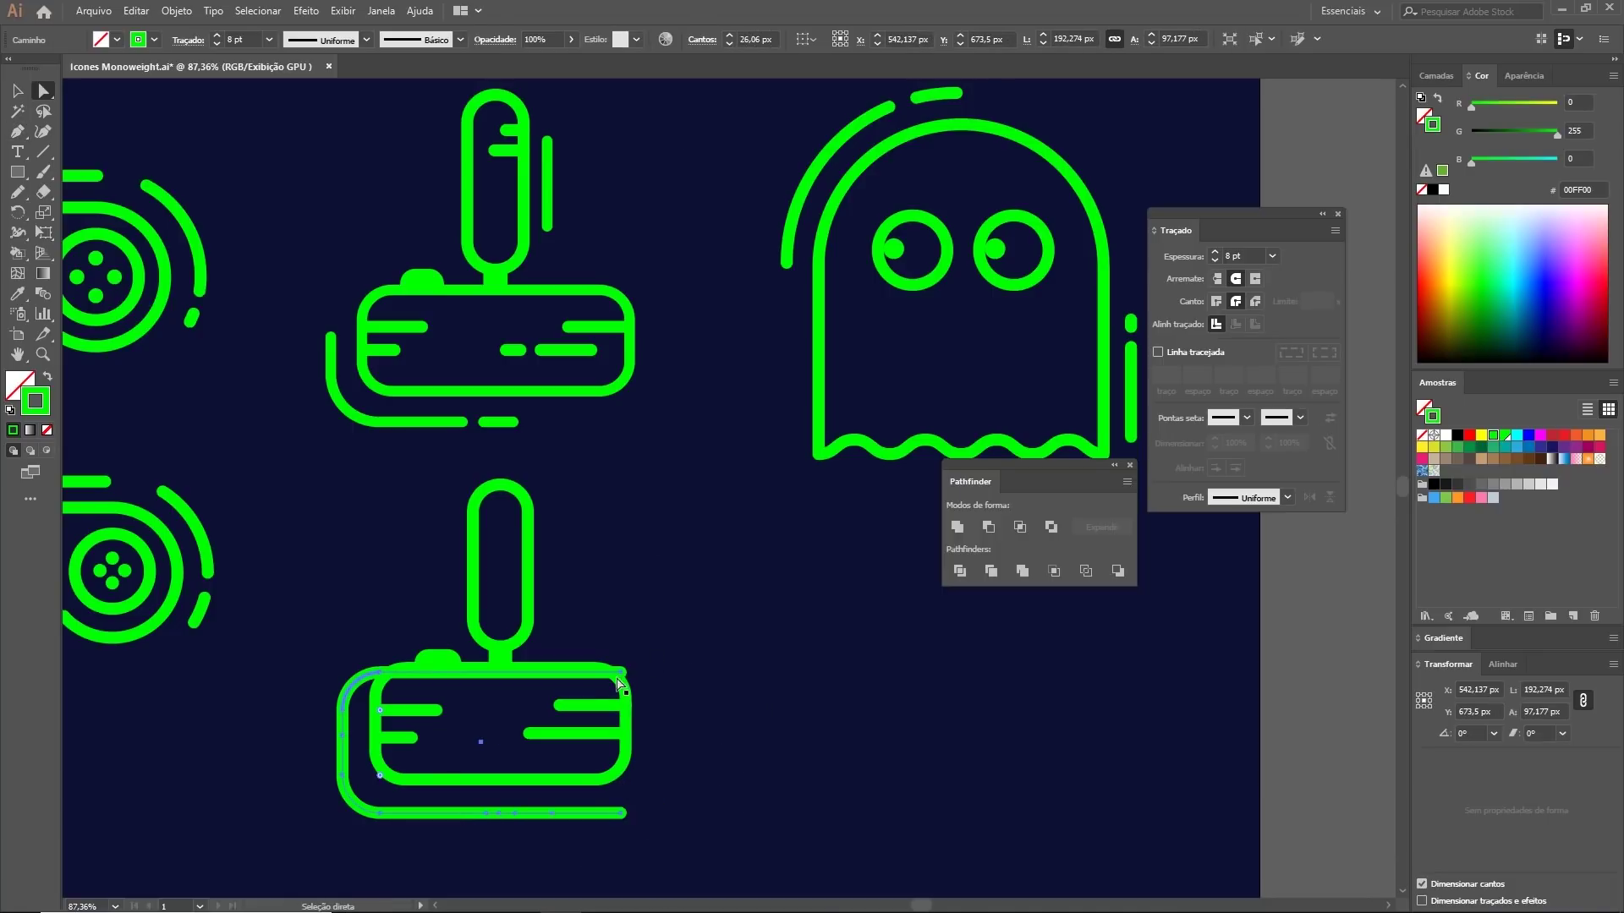
pyautogui.click(622, 674)
pyautogui.press('Delete')
pyautogui.press('Delete')
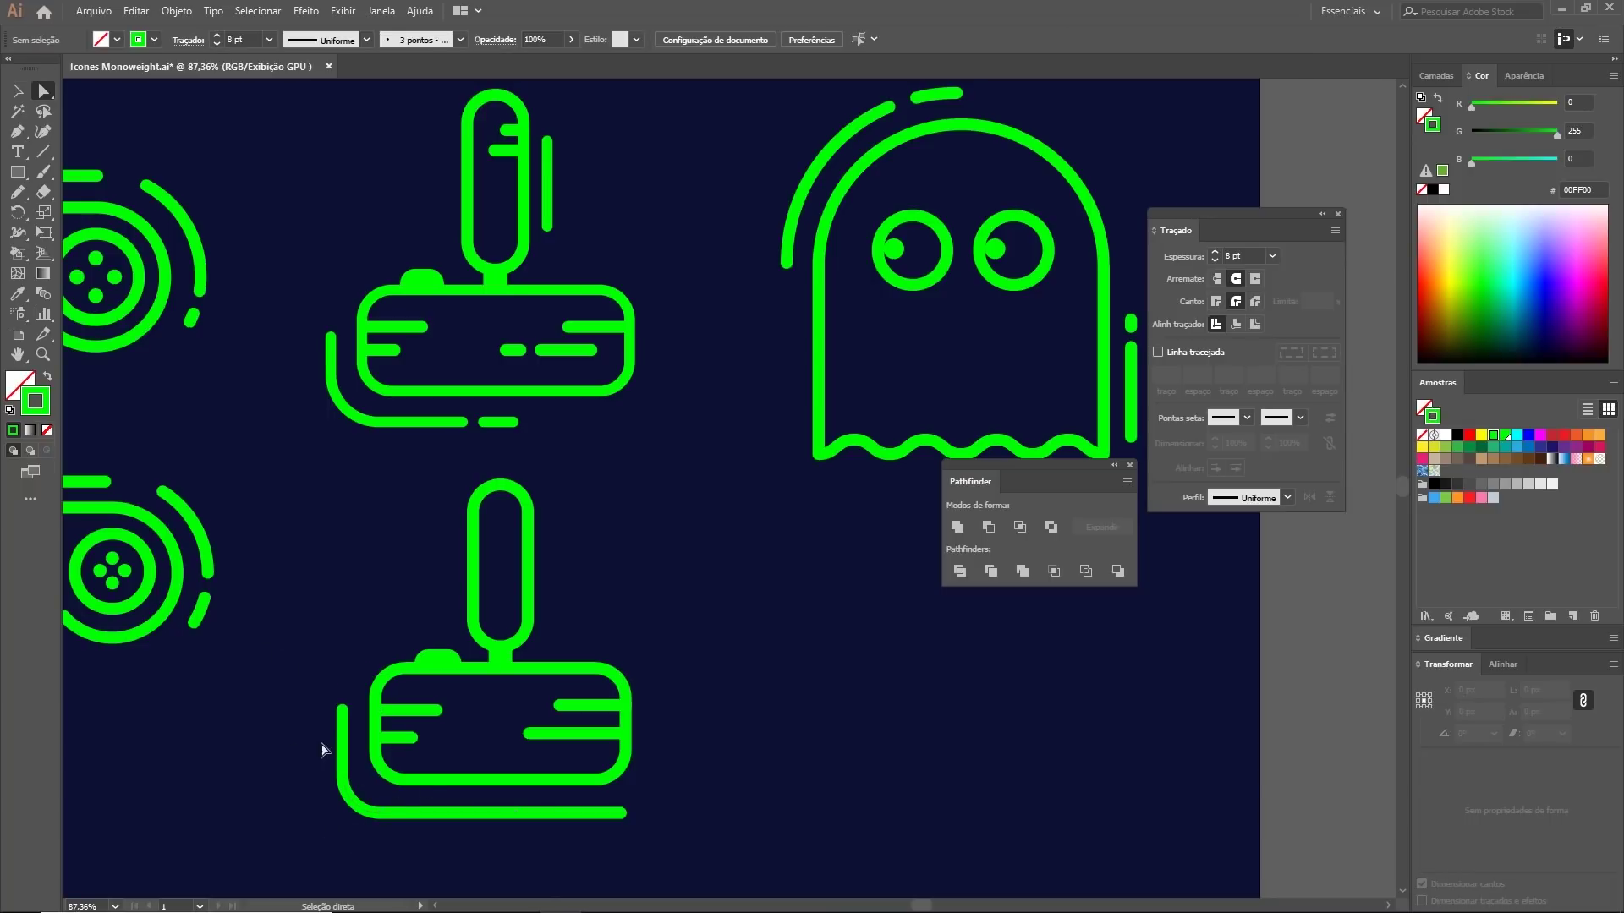
# Step: Enlarge the L-shaped line's corner radius for a smoother rounded corner
pyautogui.press('z')
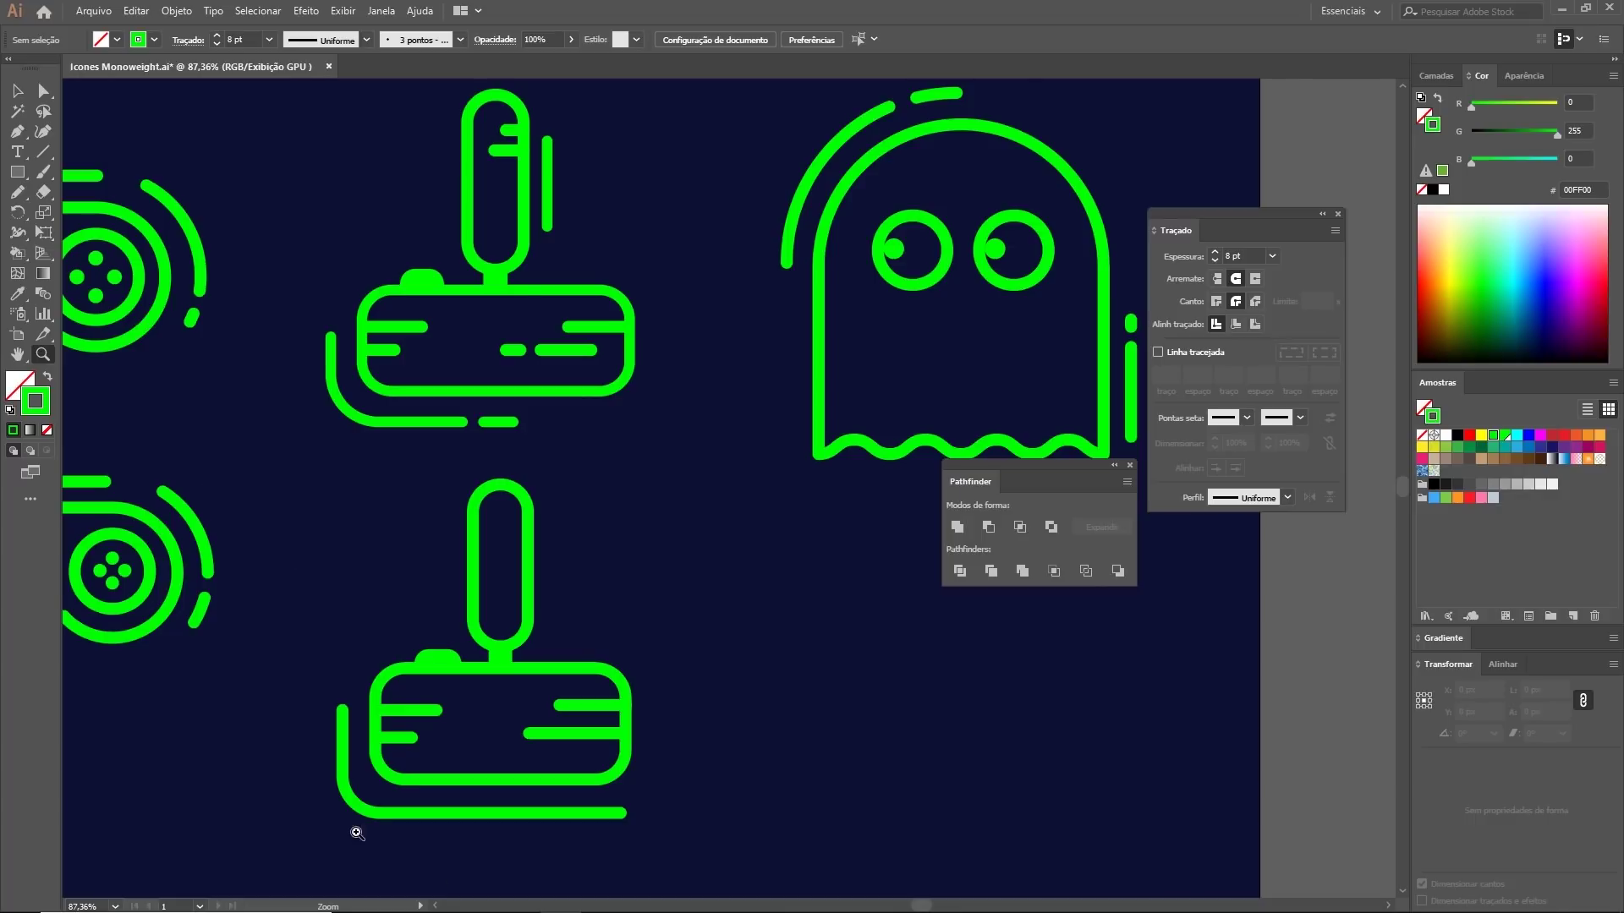
pyautogui.moveTo(355, 833); pyautogui.dragTo(466, 836)
pyautogui.click(466, 835)
pyautogui.click(517, 832)
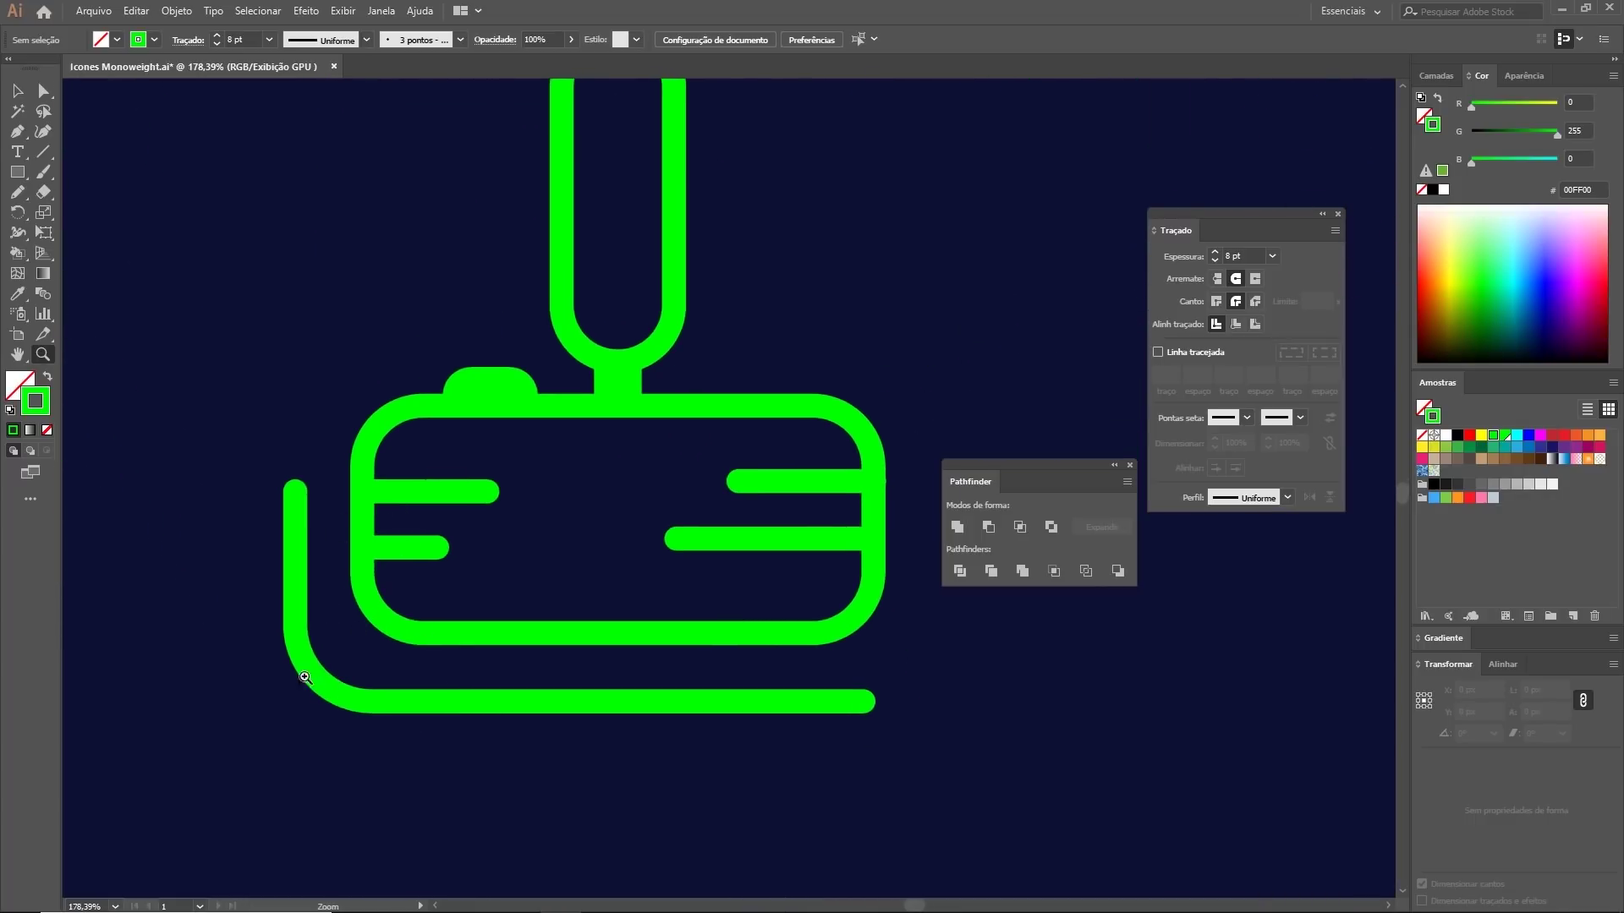
pyautogui.press('a')
pyautogui.click(330, 690)
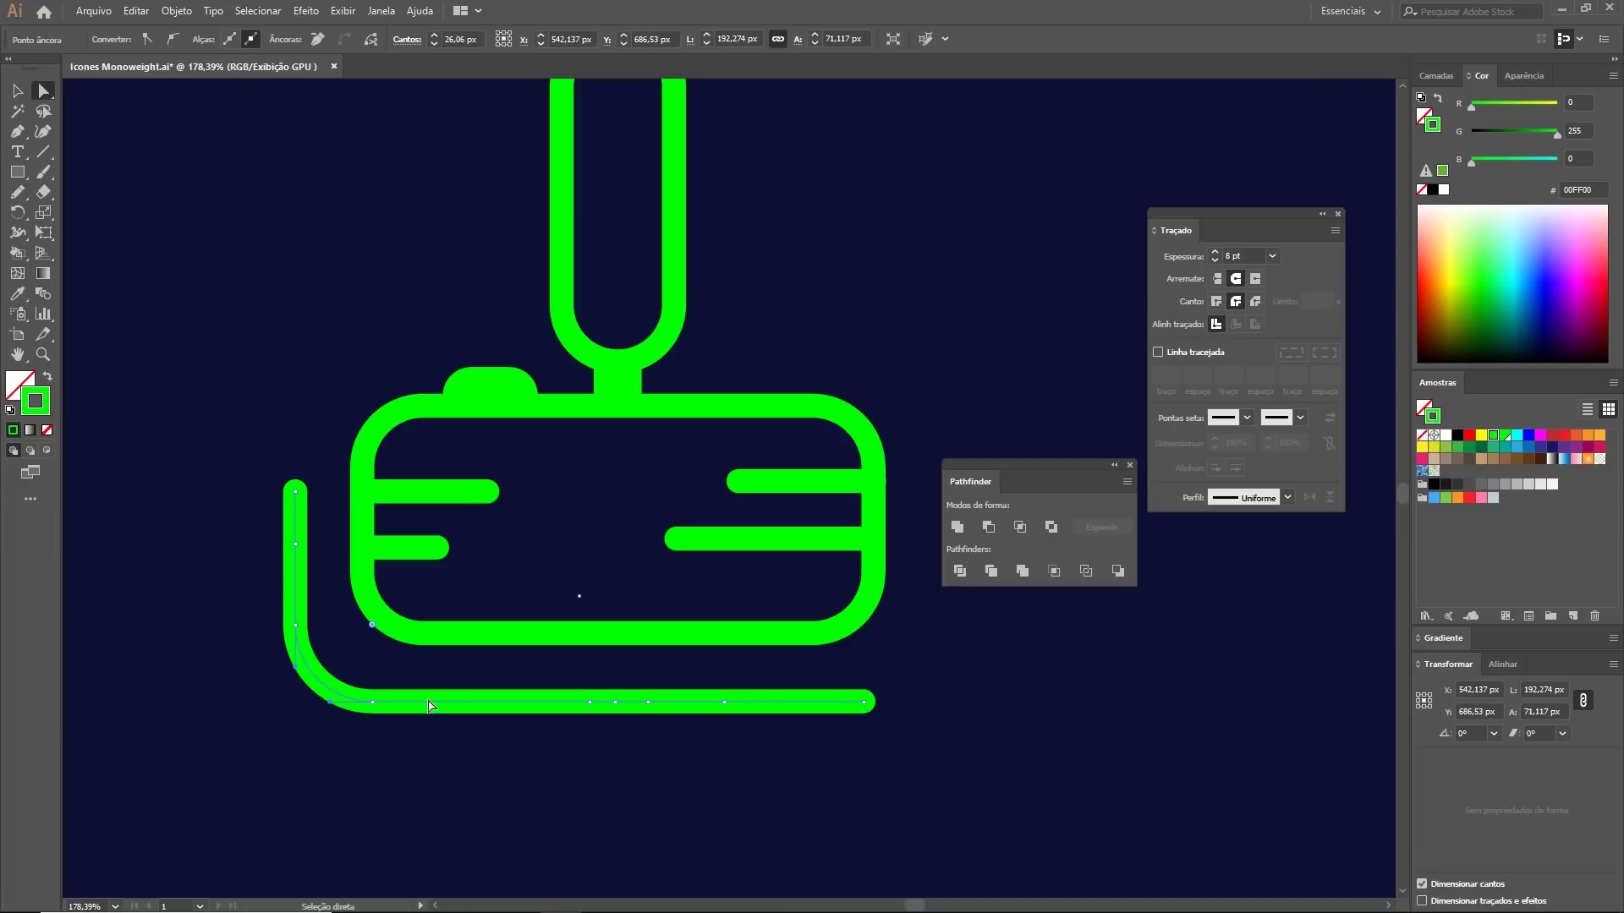
pyautogui.moveTo(375, 628); pyautogui.dragTo(445, 625)
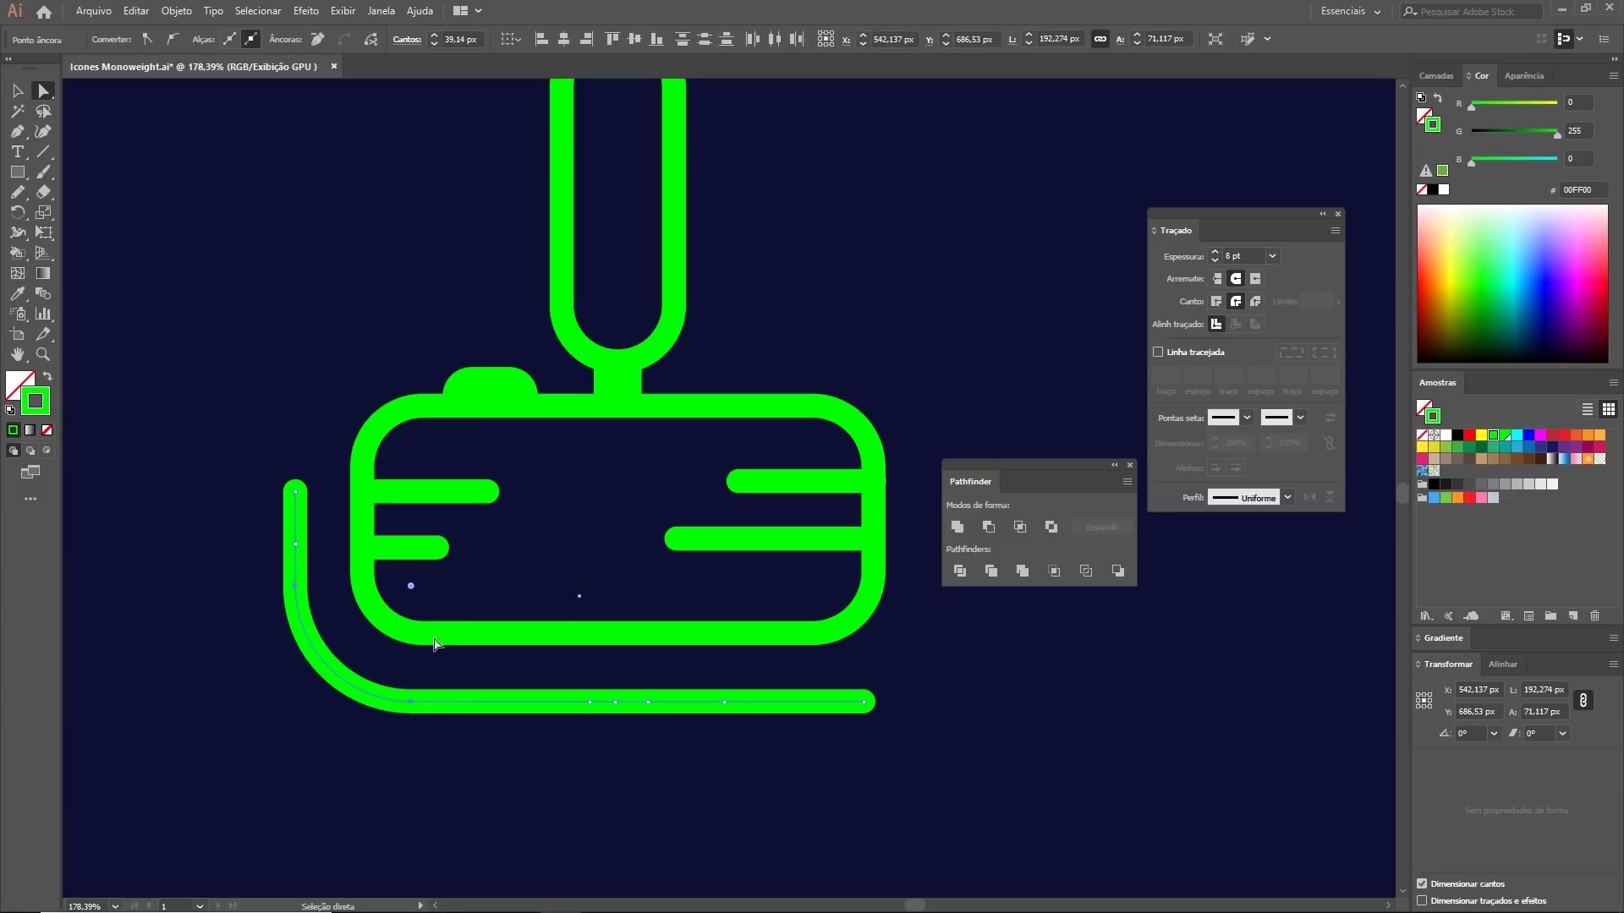
pyautogui.click(328, 764)
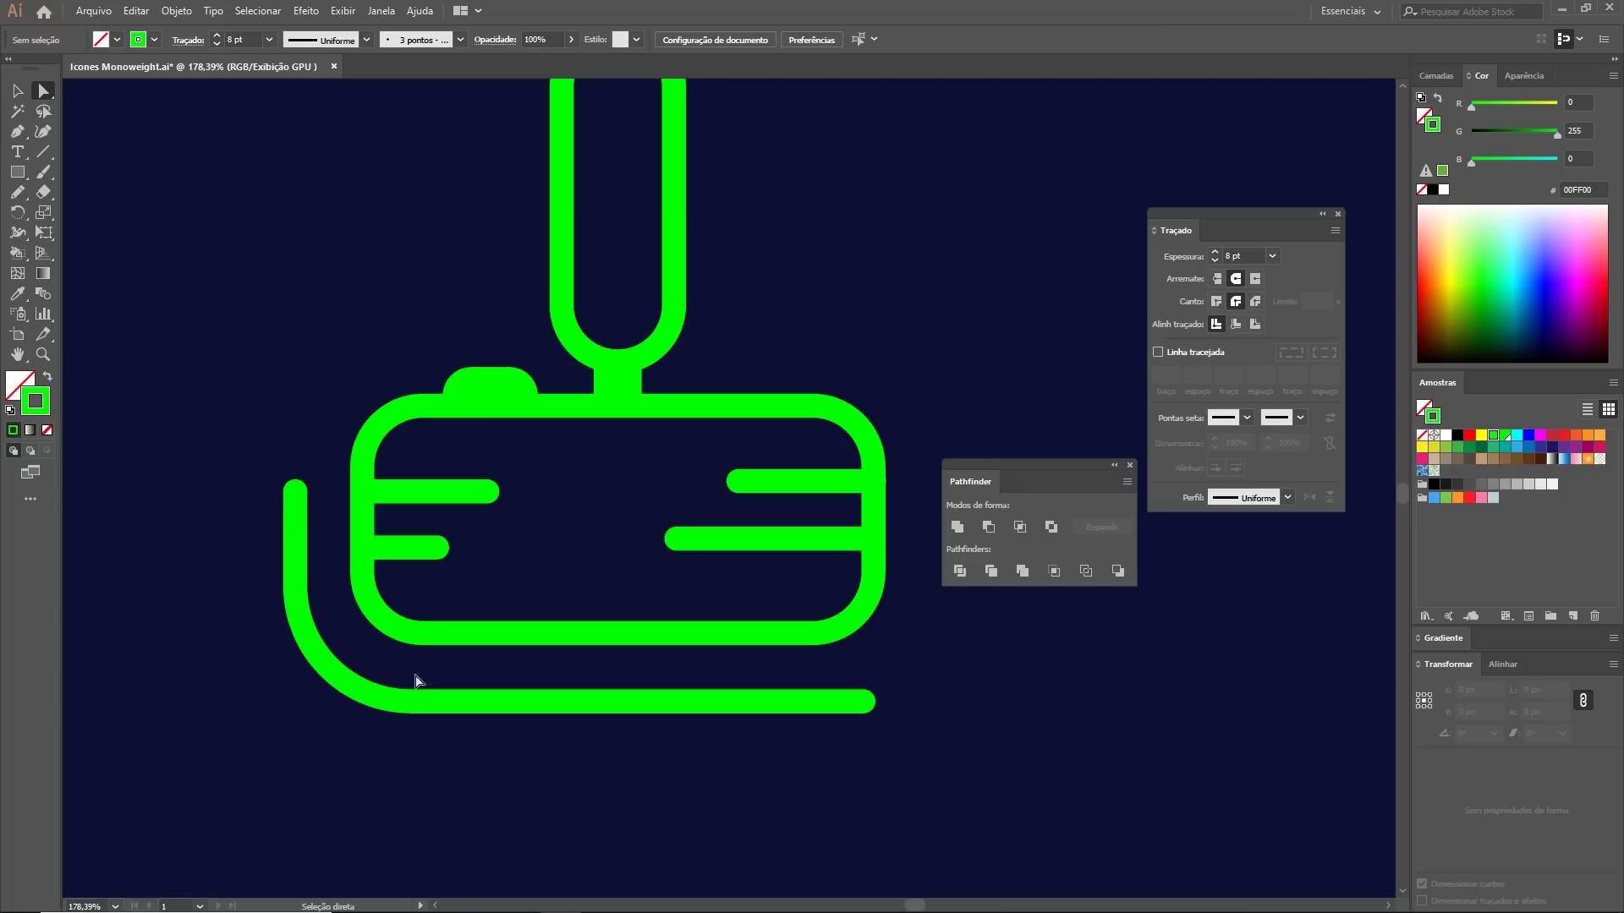
pyautogui.hotkey('ctrl', '-')
pyautogui.hotkey('ctrl', '-')
pyautogui.hotkey('ctrl', '-')
pyautogui.scroll(1, 448, 558)
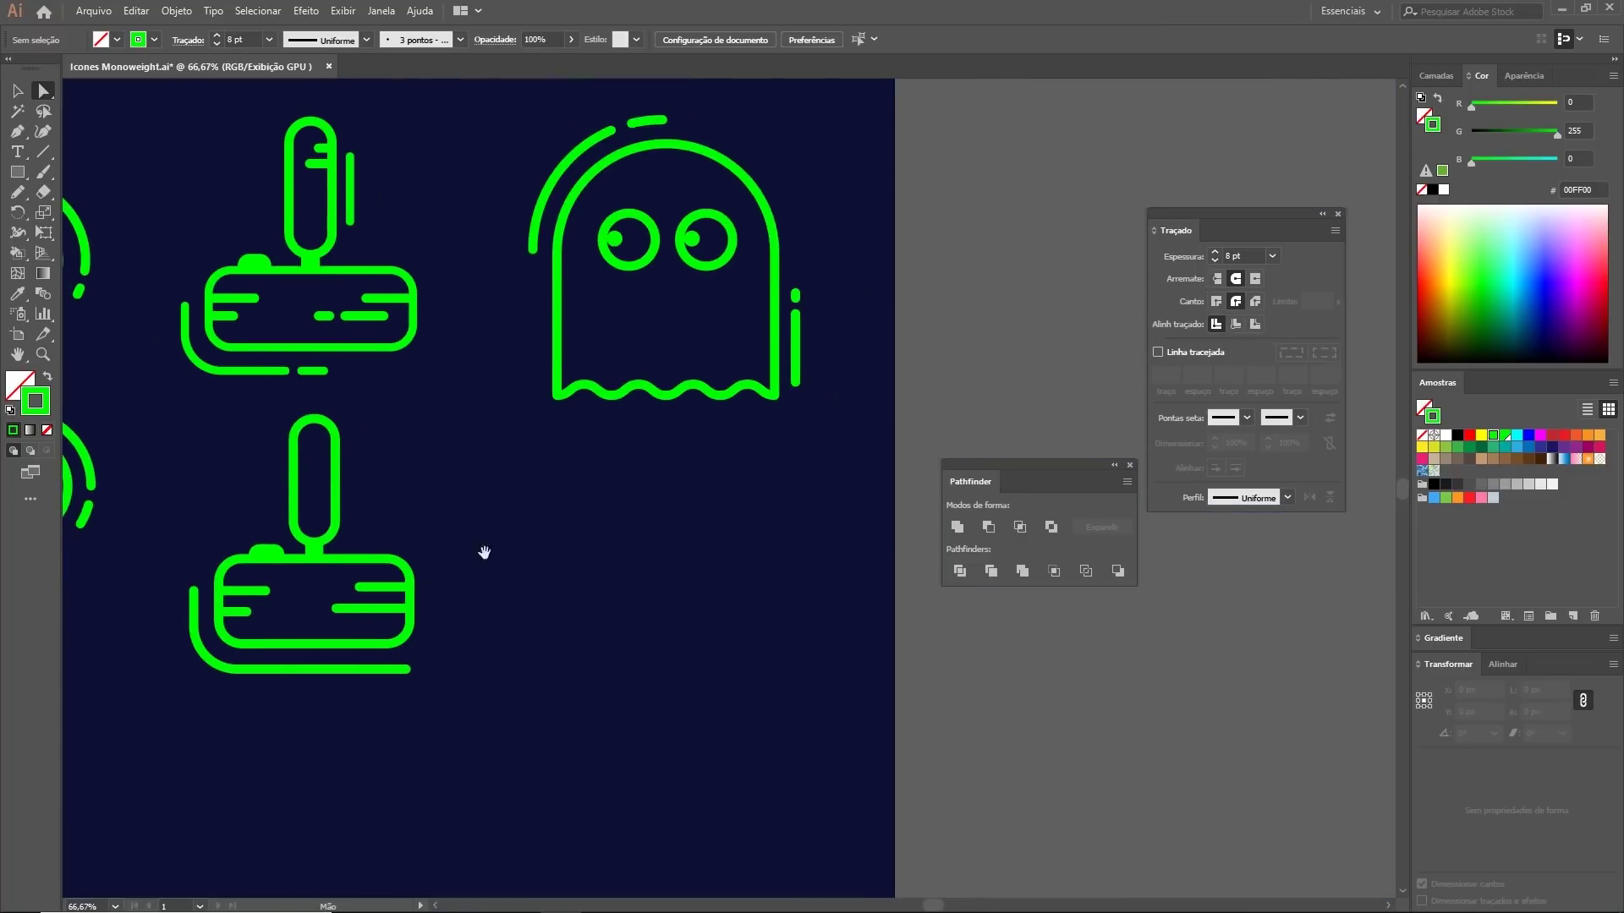
# Step: Draw a 206×230 px rectangle below the ghost and fully round its top corners into an arch
pyautogui.scroll(1, 483, 541)
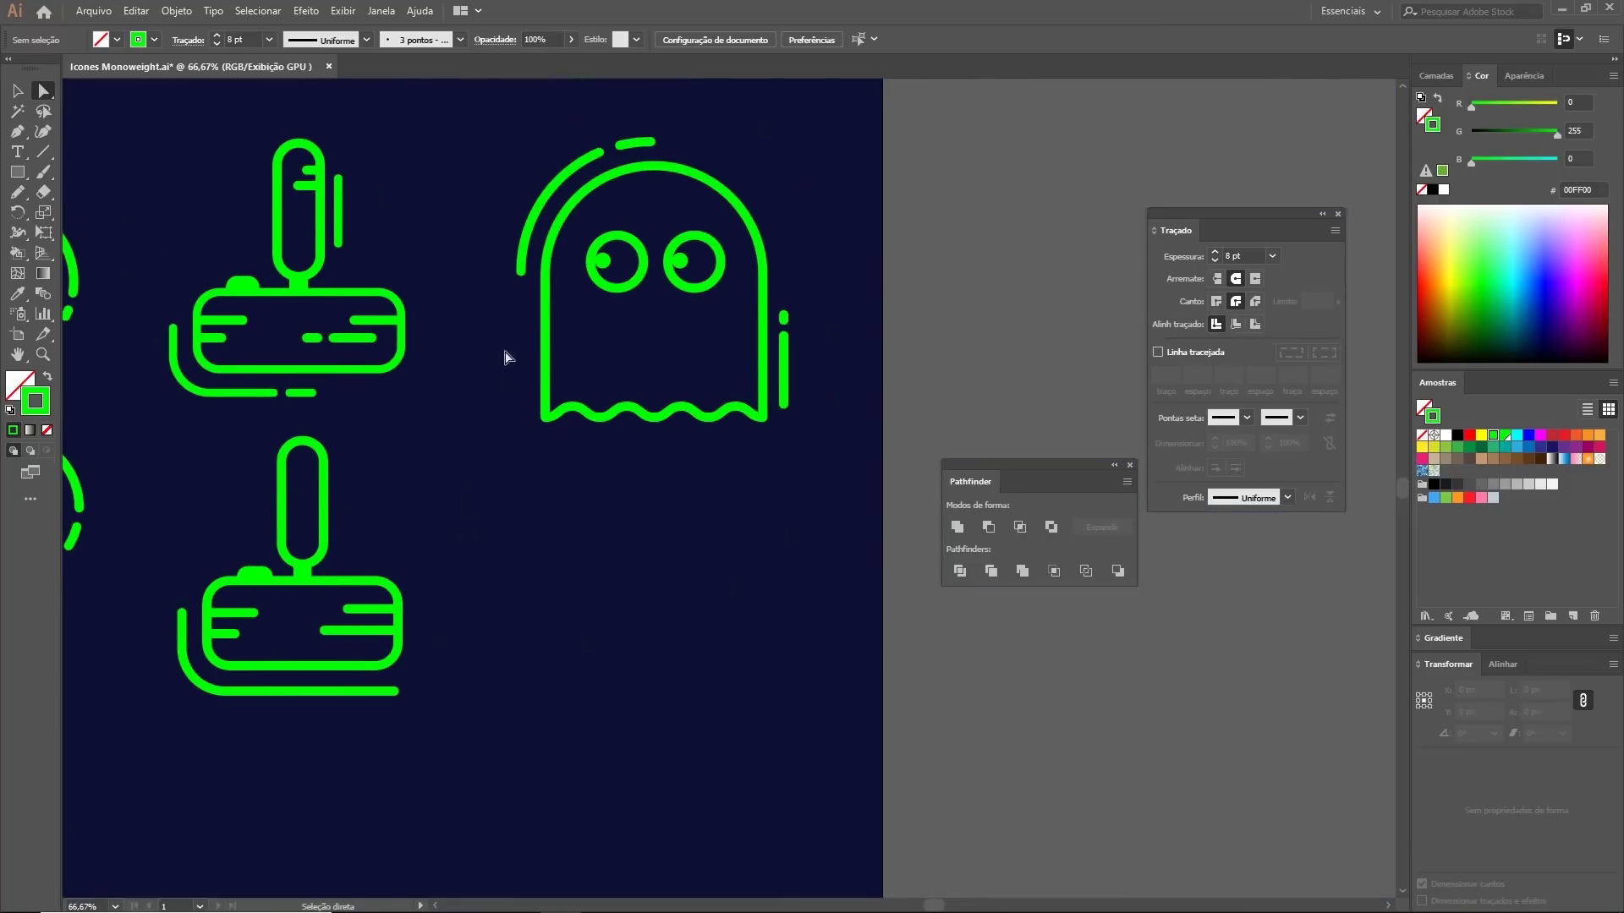
pyautogui.click(17, 172)
pyautogui.moveTo(555, 530); pyautogui.dragTo(785, 785)
pyautogui.click(43, 91)
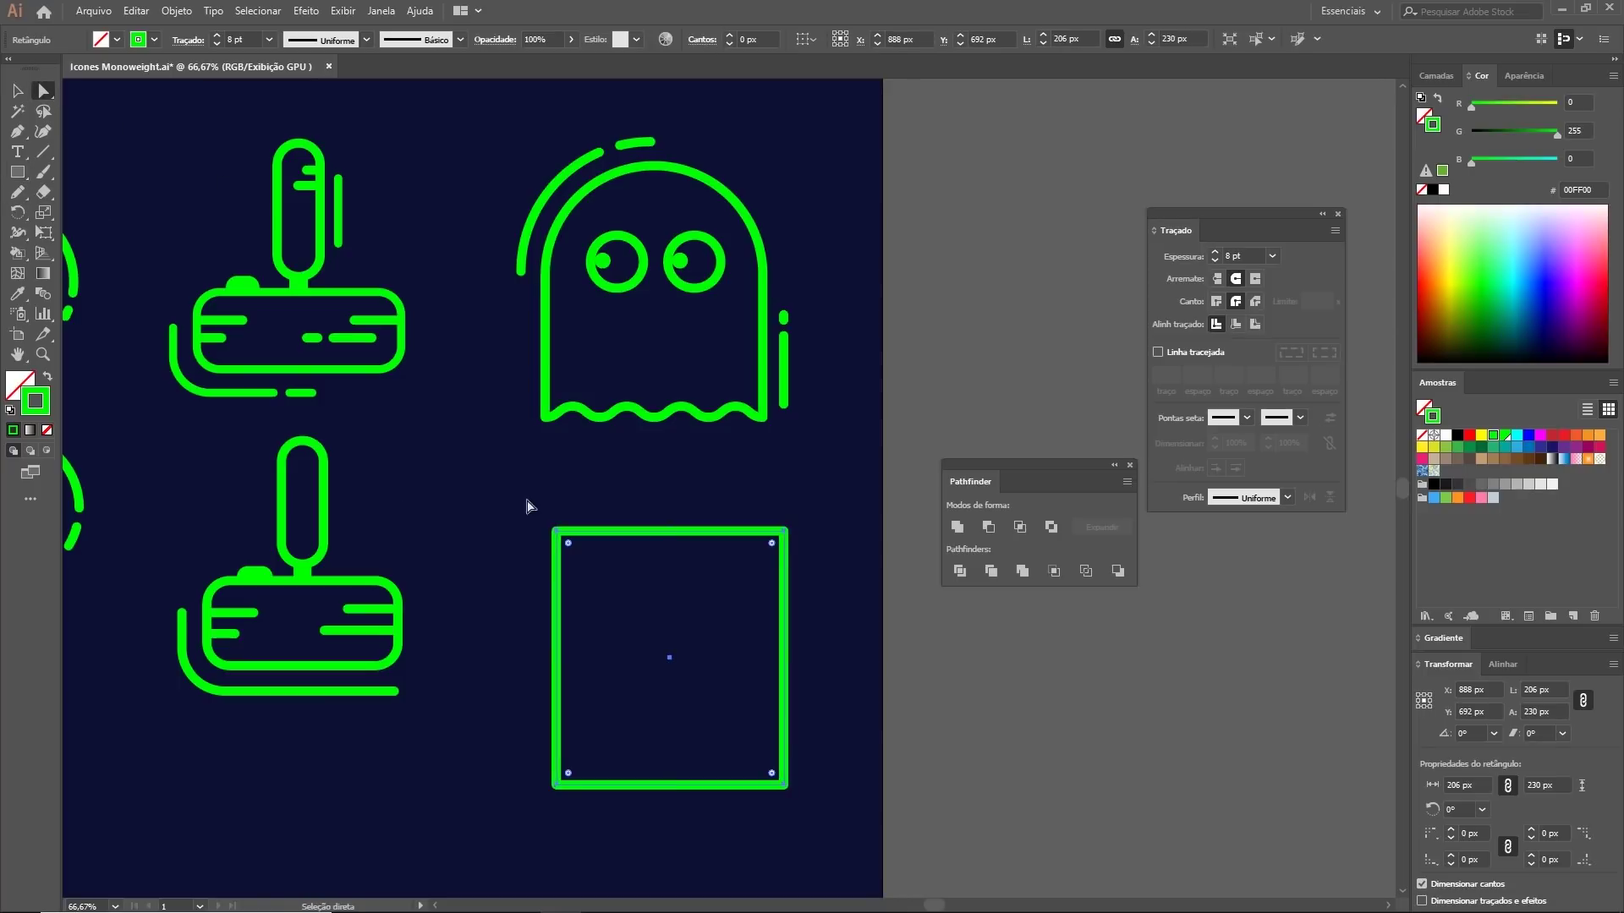
pyautogui.moveTo(510, 500); pyautogui.dragTo(821, 556)
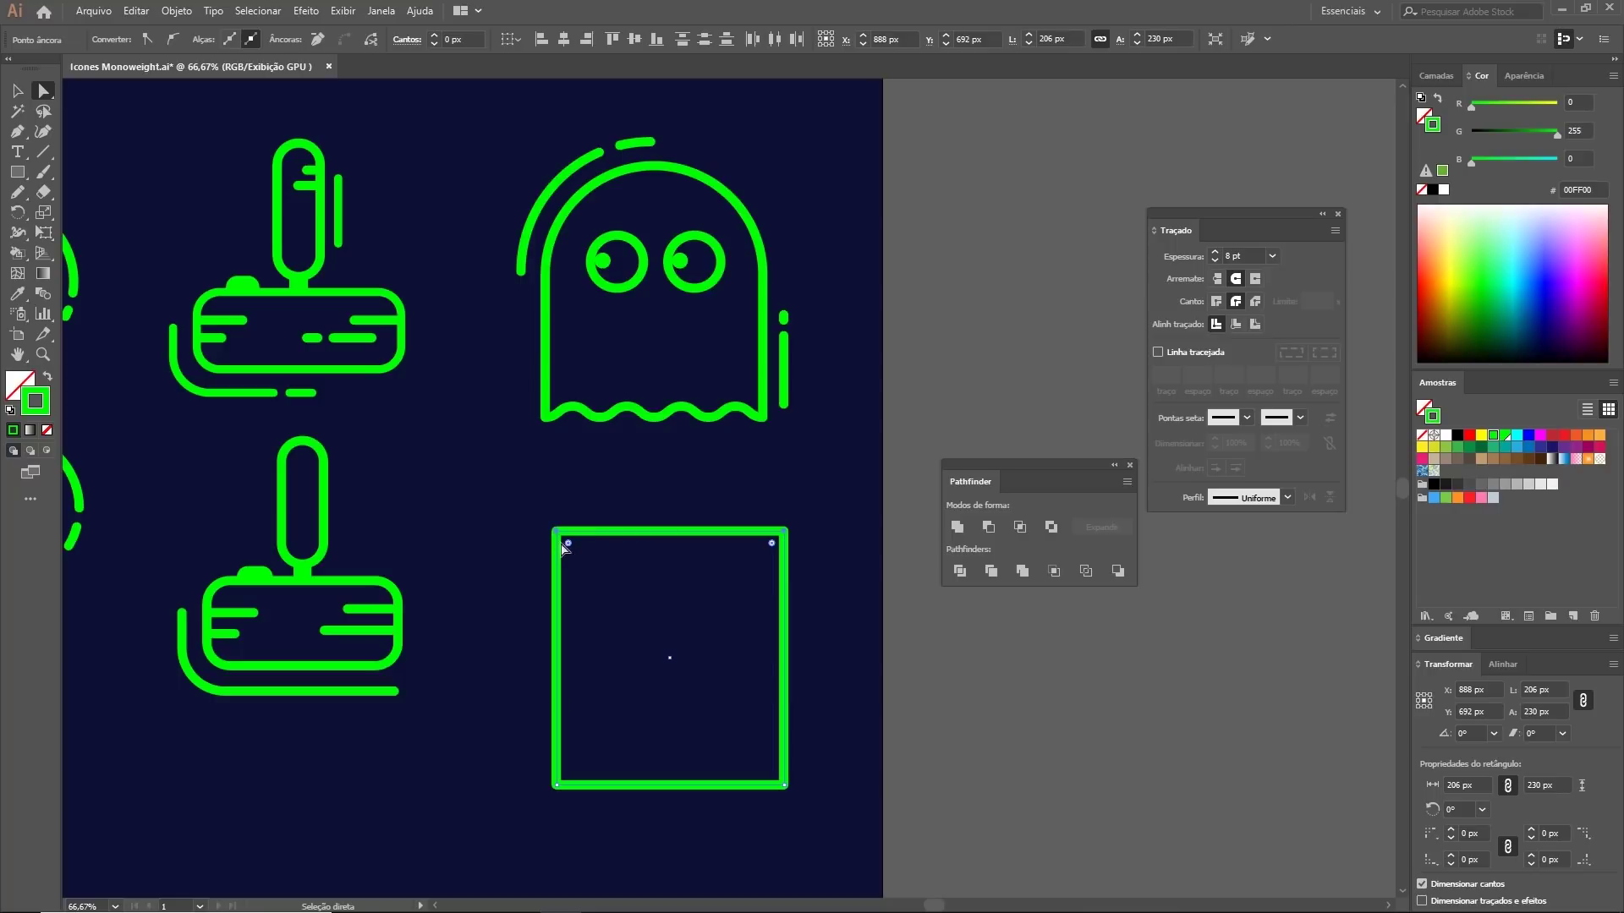
pyautogui.moveTo(568, 543); pyautogui.dragTo(831, 584)
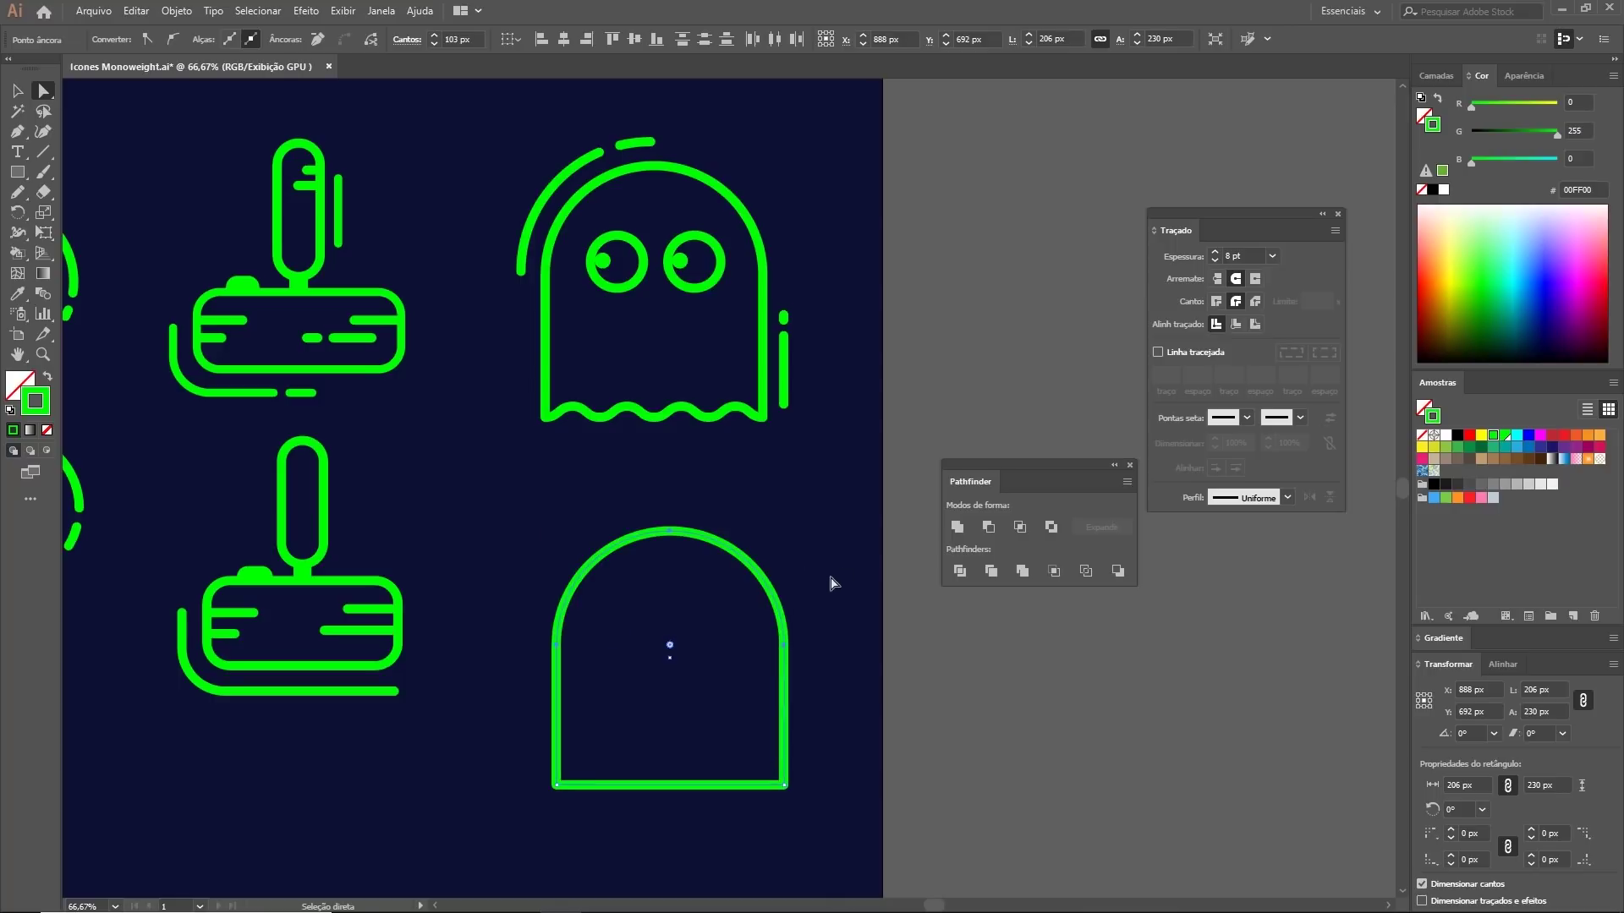
# Step: Delete the arch's bottom edge
pyautogui.click(478, 826)
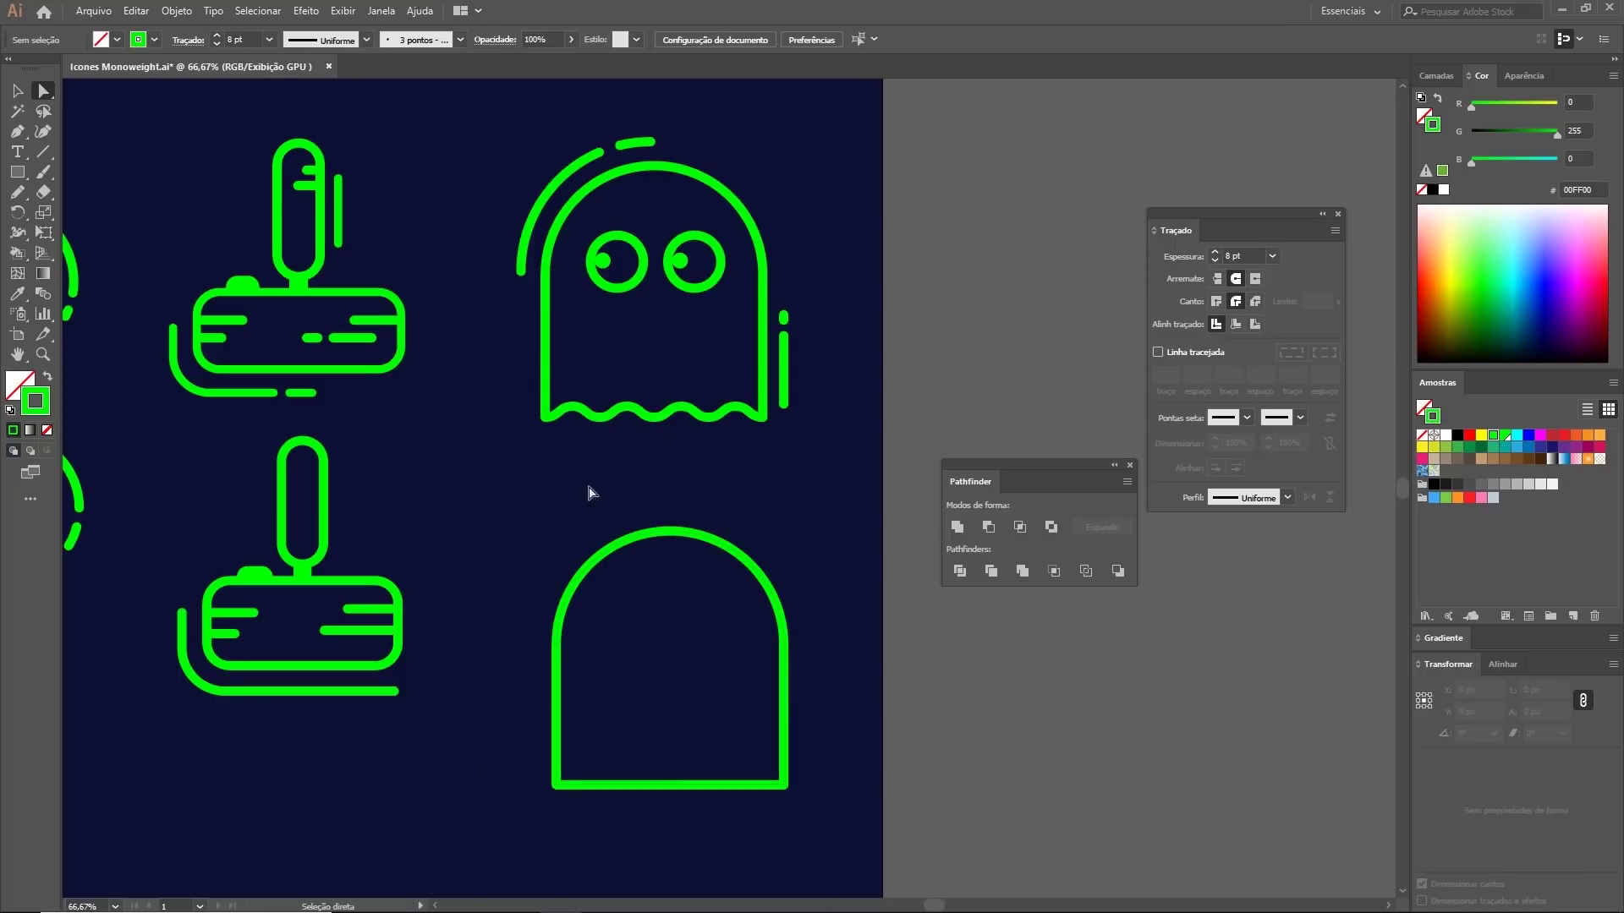
pyautogui.click(671, 788)
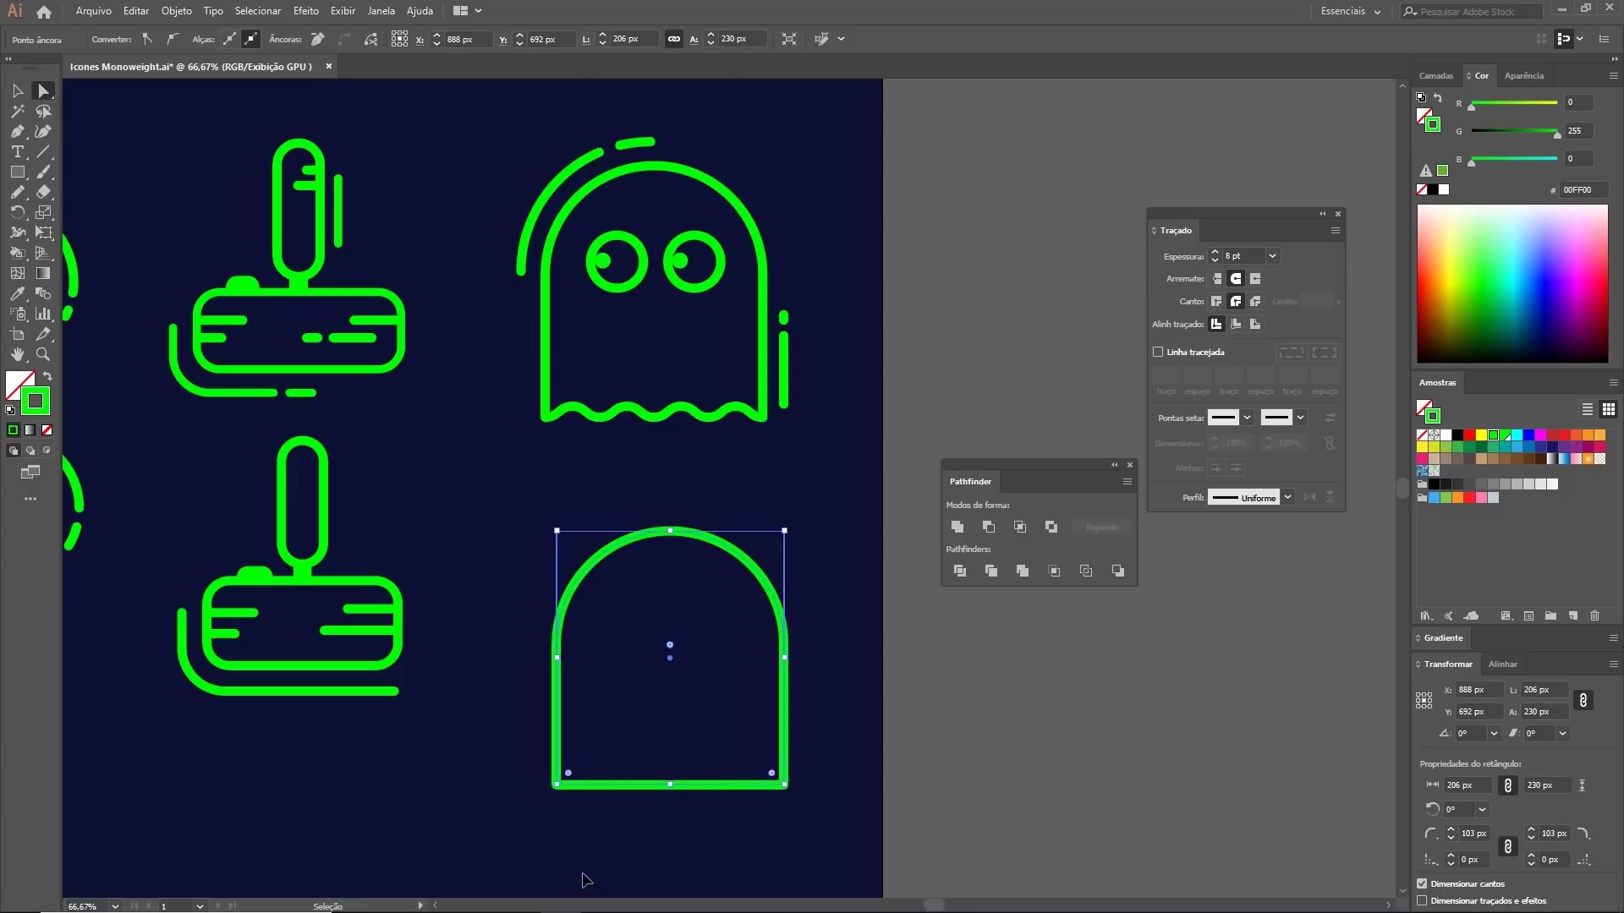
pyautogui.press('Delete')
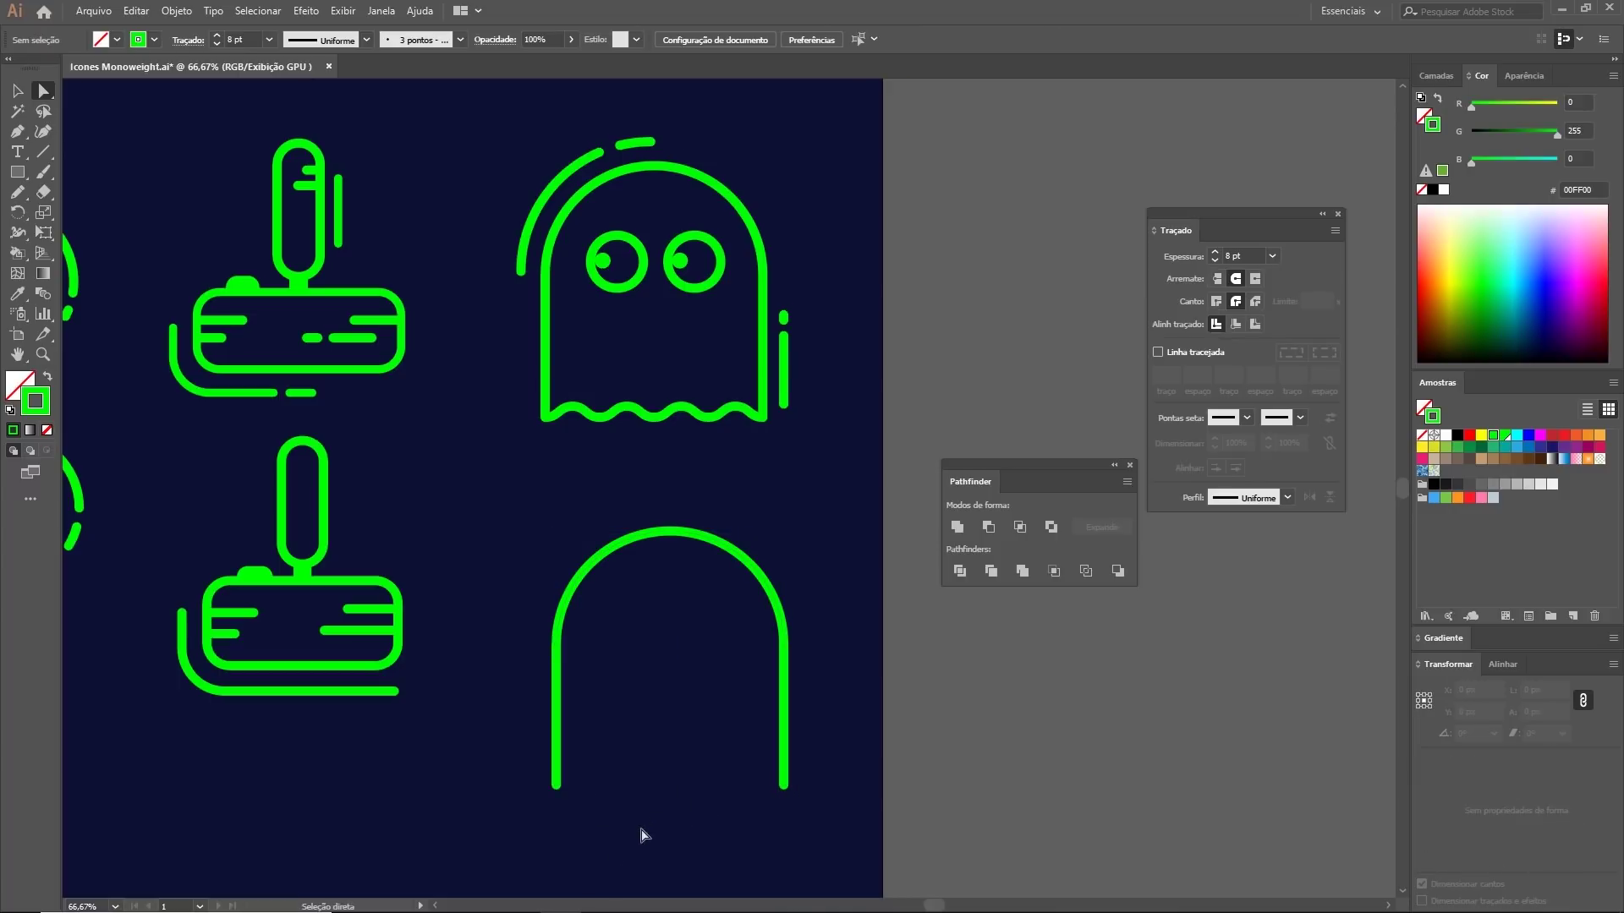
# Step: Draw a straight horizontal line across the arch's open bottom
pyautogui.moveTo(537, 842); pyautogui.dragTo(753, 782)
pyautogui.hotkey('ctrl', 'j')
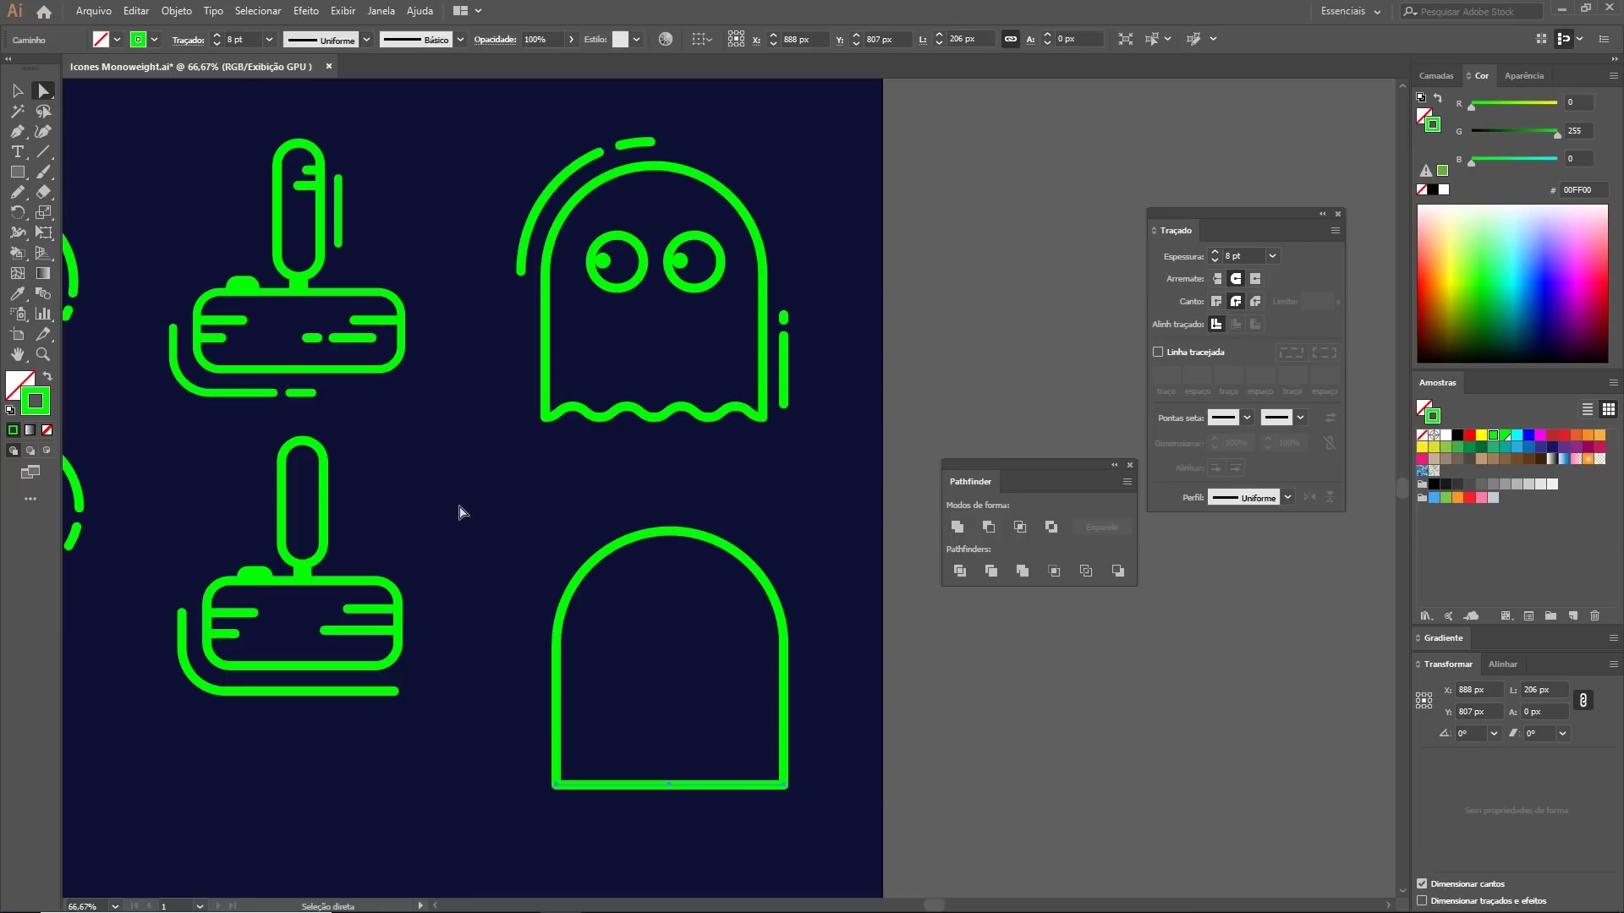
pyautogui.click(17, 90)
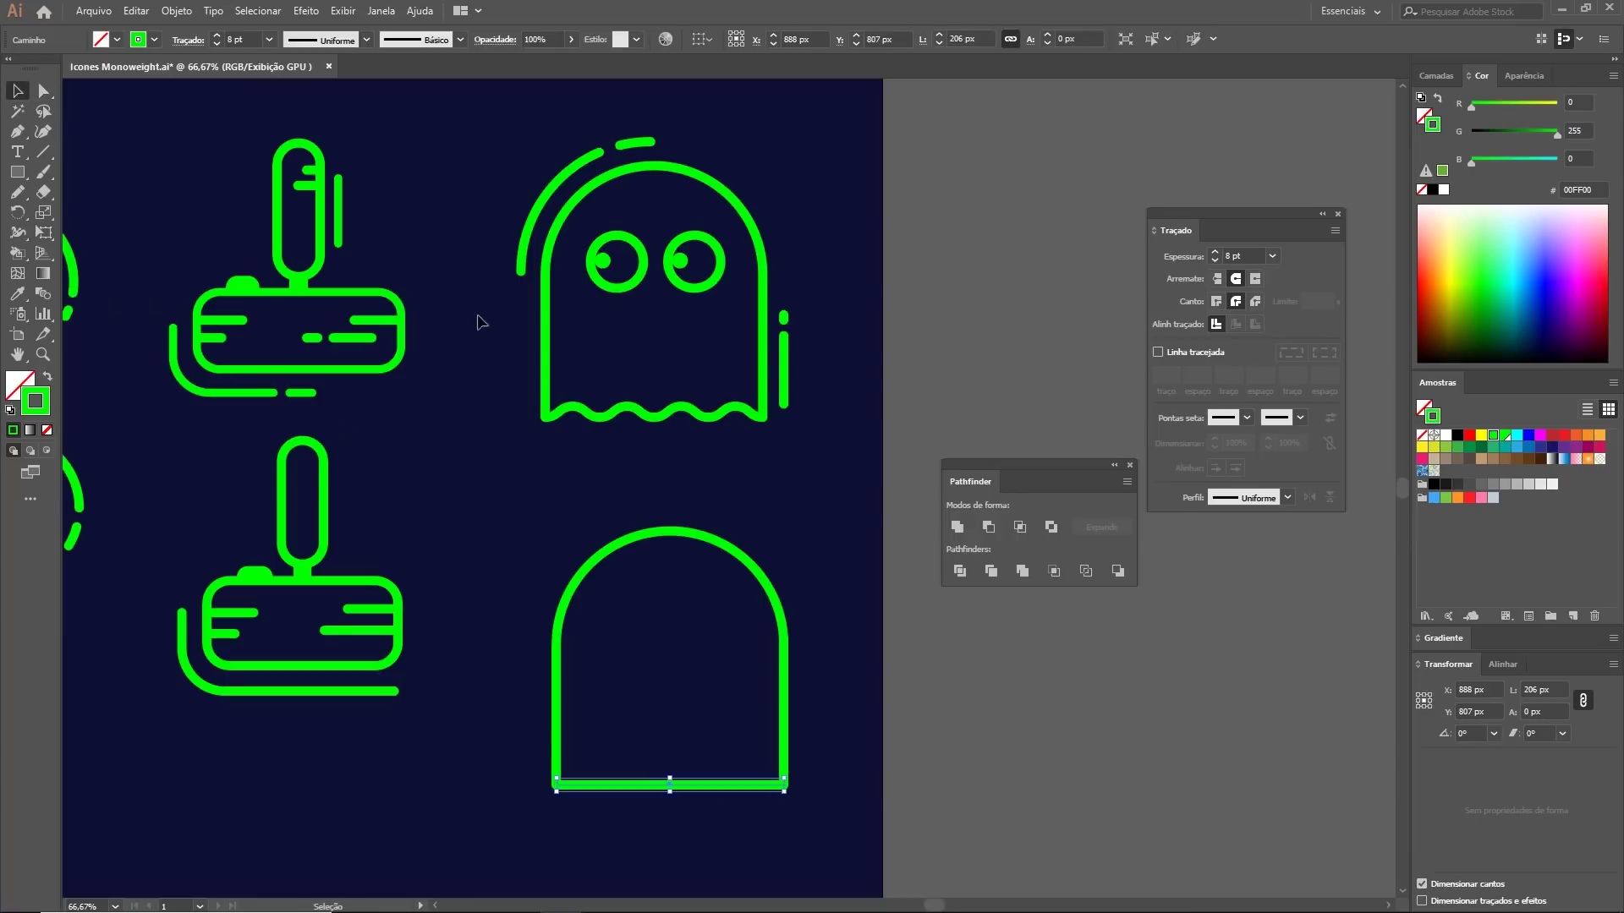
# Step: Open the Zig Zag effect from Effect > Distort & Transform for the bottom line
pyautogui.moveTo(1042, 467); pyautogui.dragTo(1265, 547)
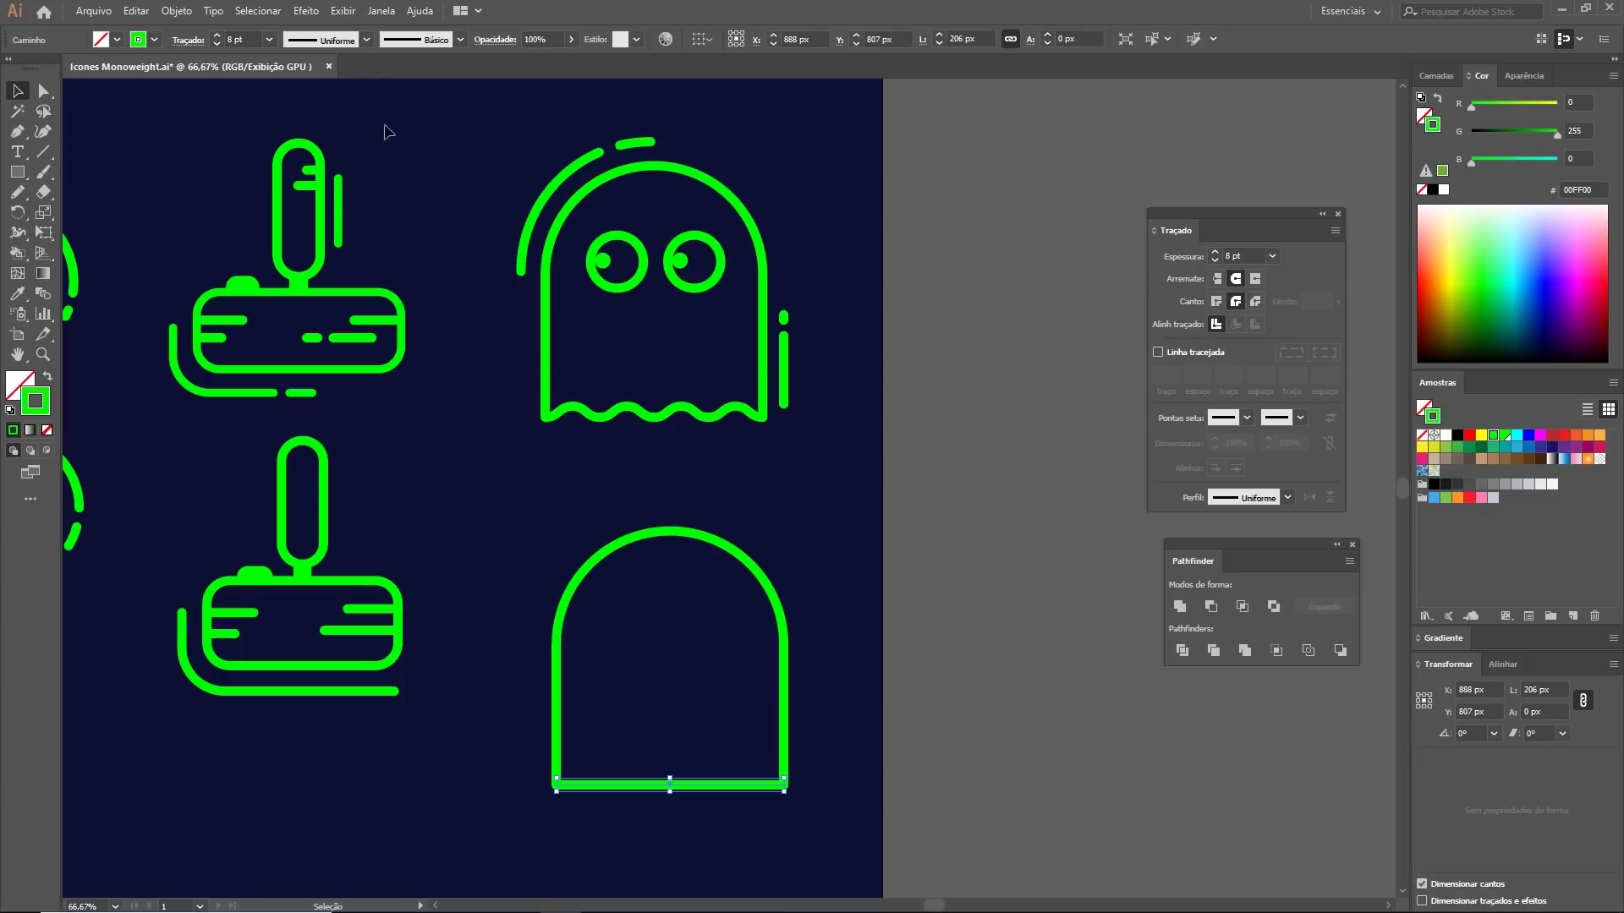
pyautogui.click(342, 11)
pyautogui.moveTo(306, 10)
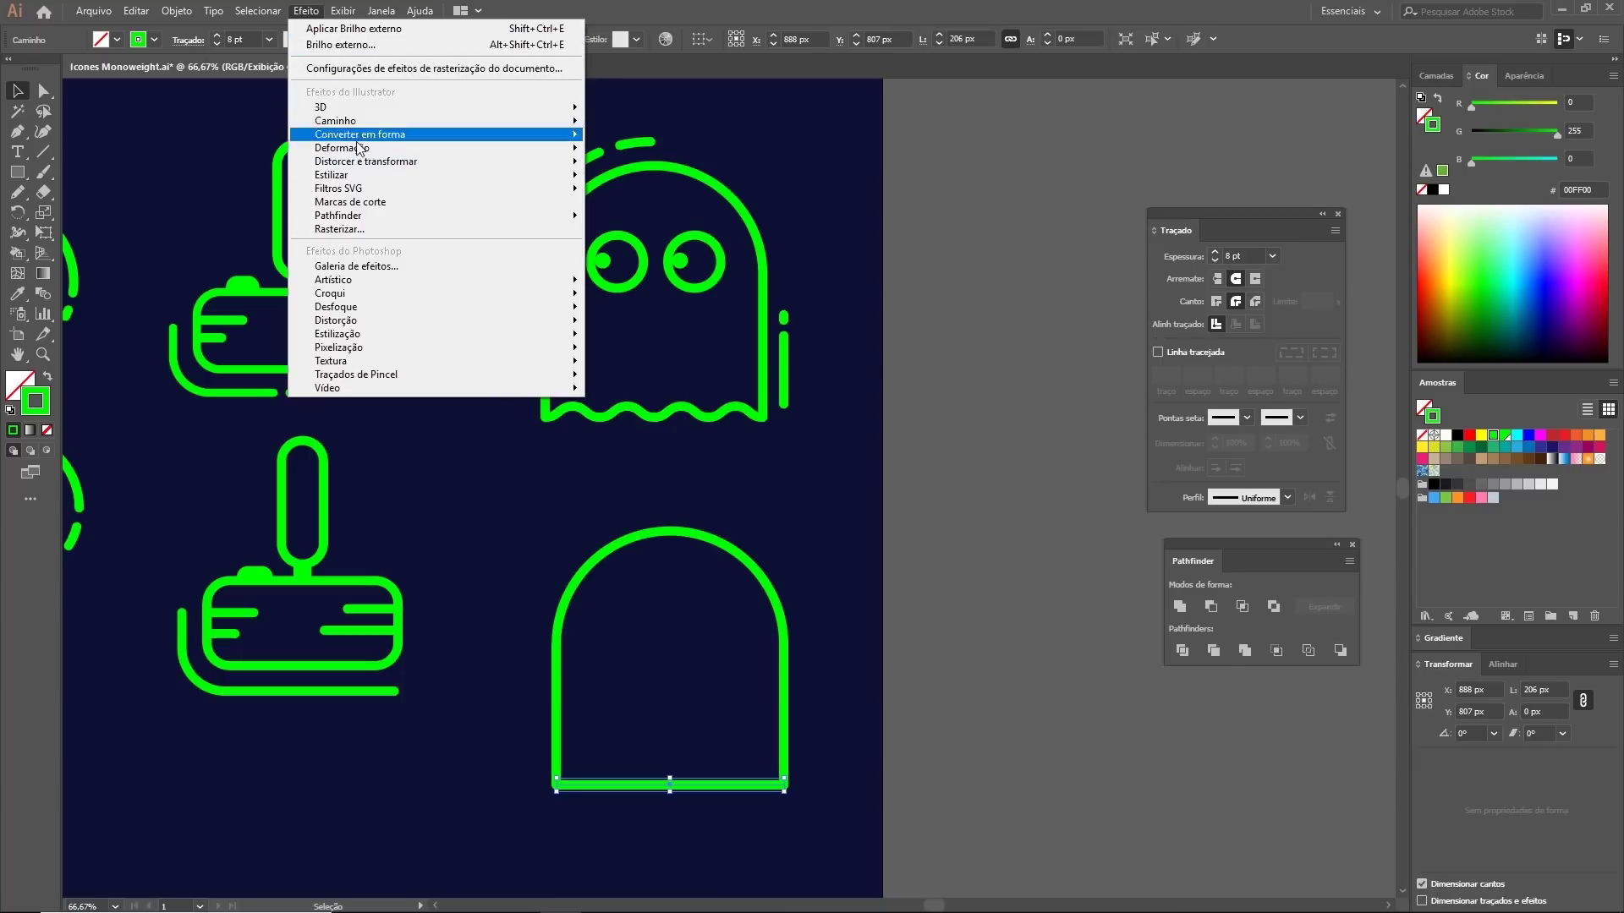
pyautogui.click(533, 7)
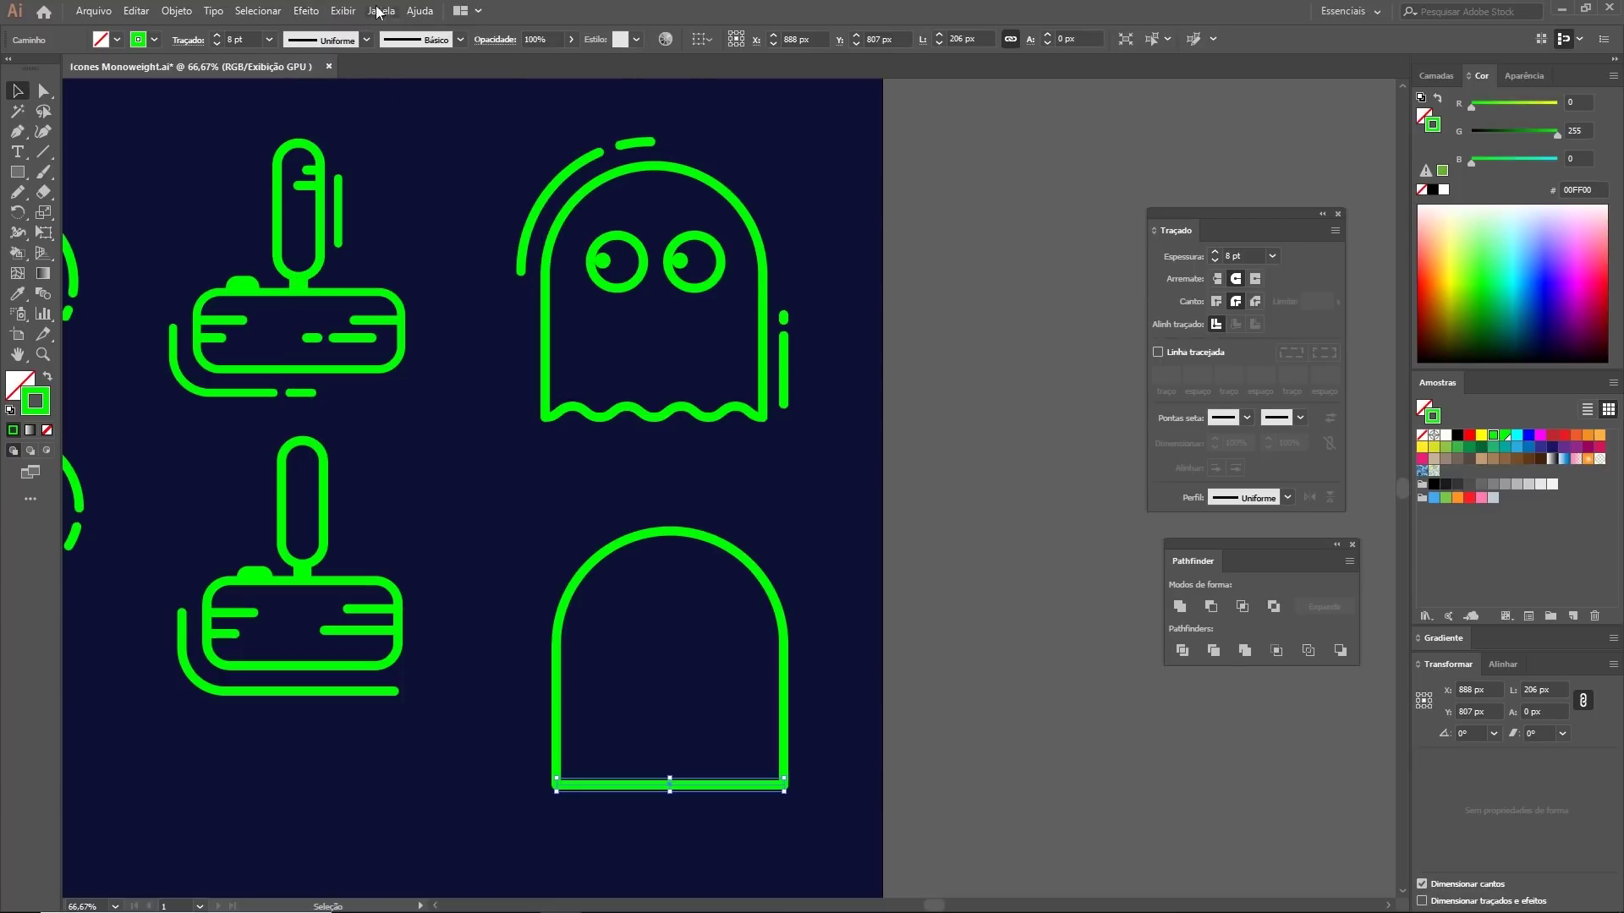
pyautogui.click(306, 11)
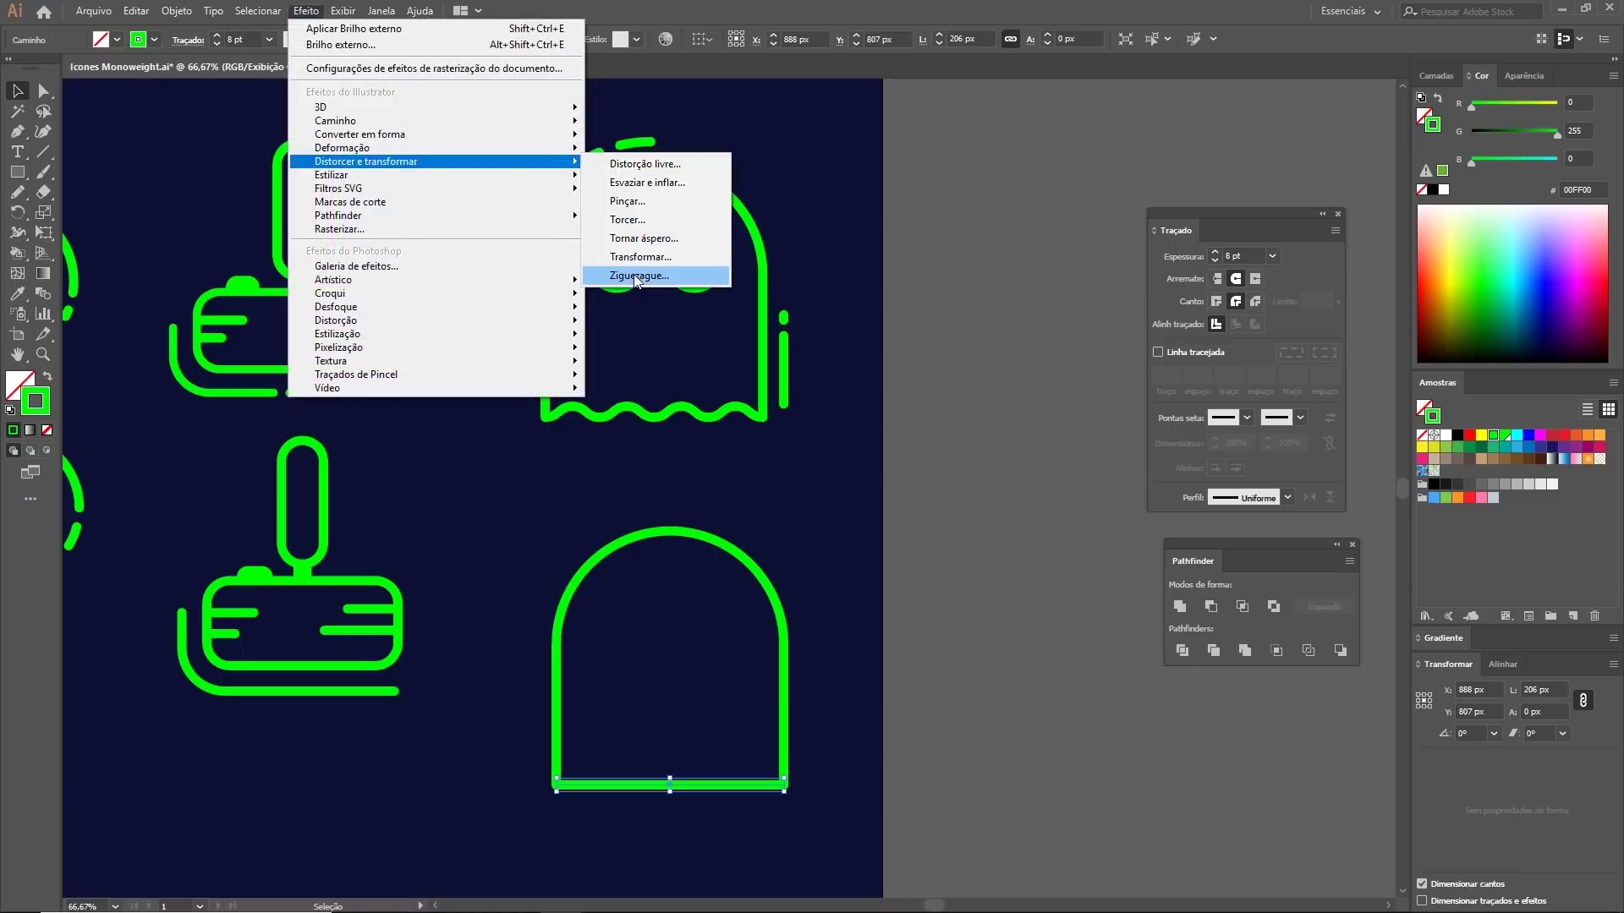
pyautogui.click(638, 279)
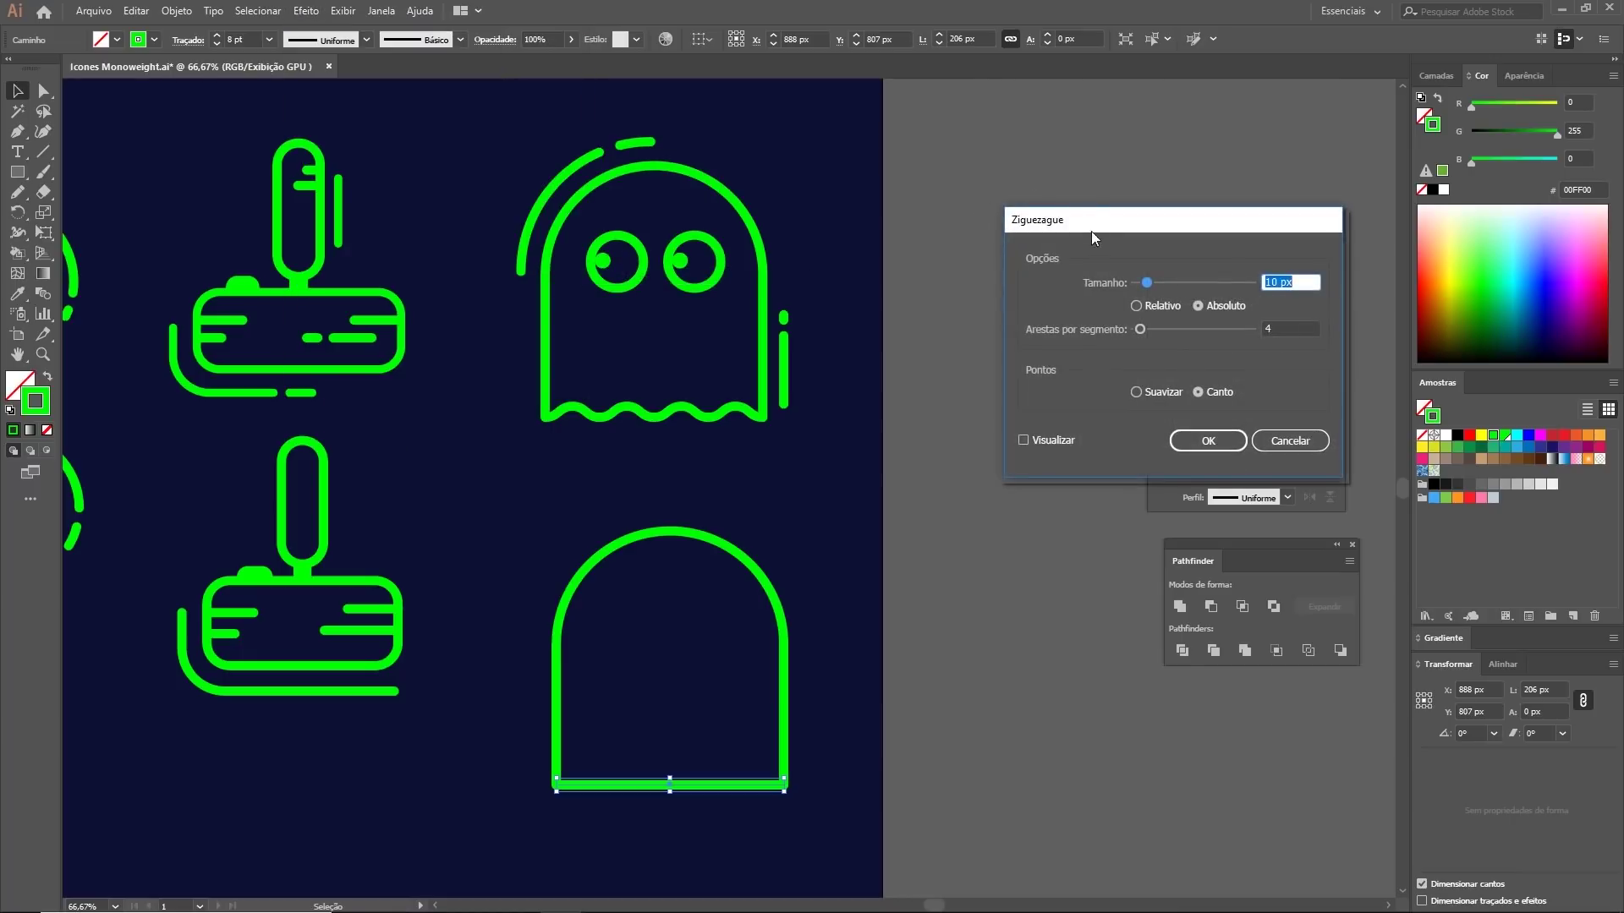
# Step: Apply a smooth Zig Zag to the bottom line with 8 ridges per segment at 5 px size
pyautogui.moveTo(1093, 231); pyautogui.dragTo(977, 358)
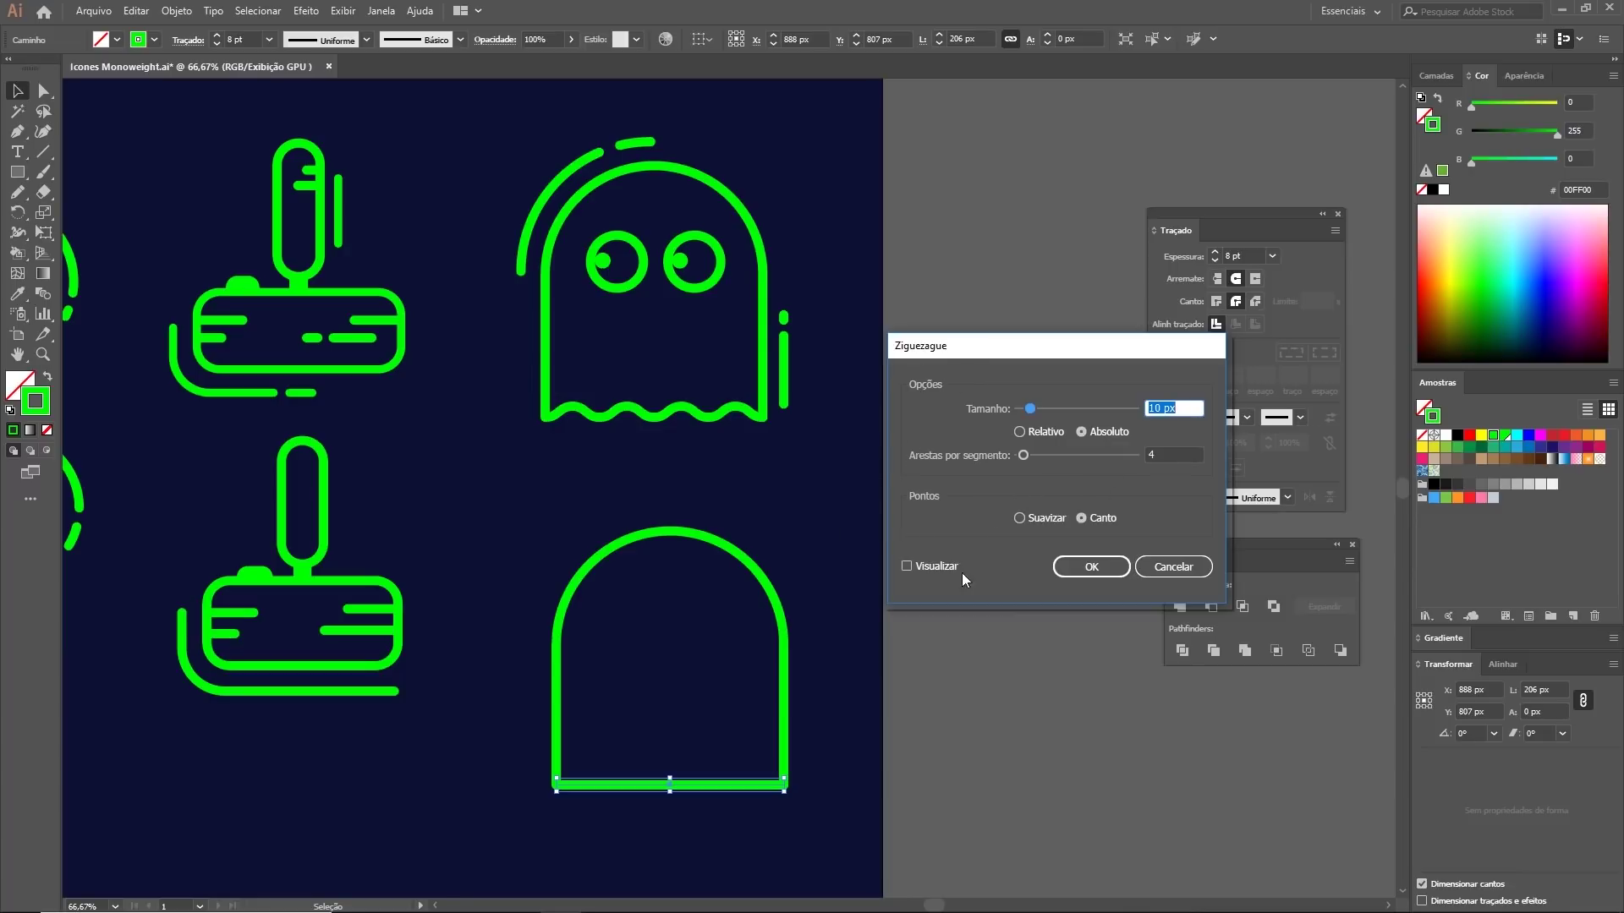
pyautogui.click(906, 565)
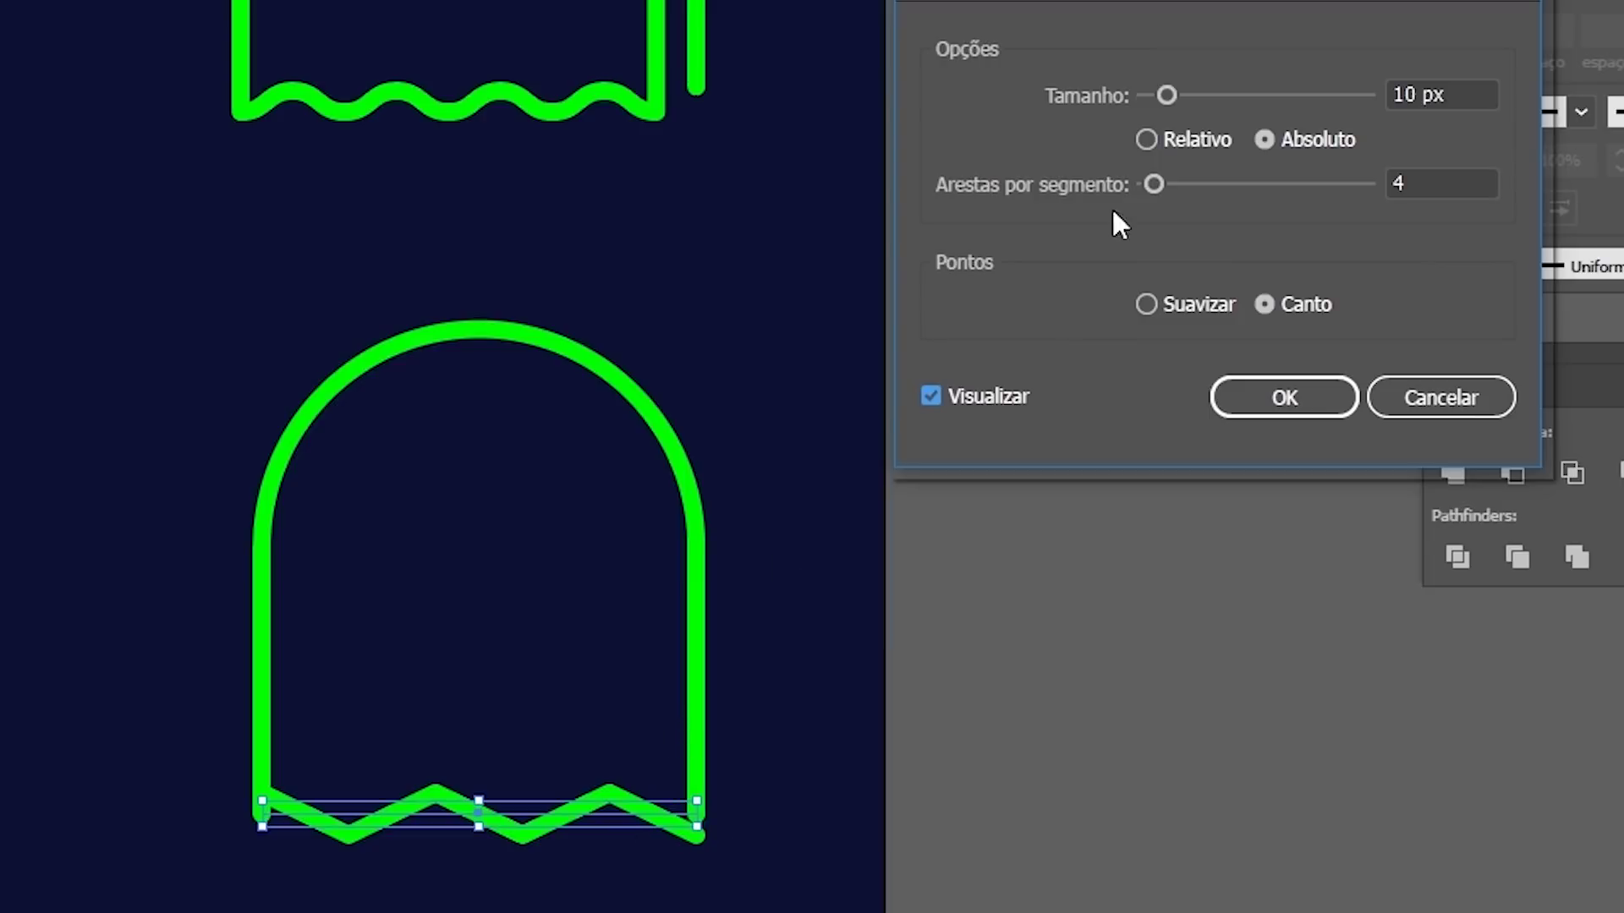
pyautogui.click(1457, 93)
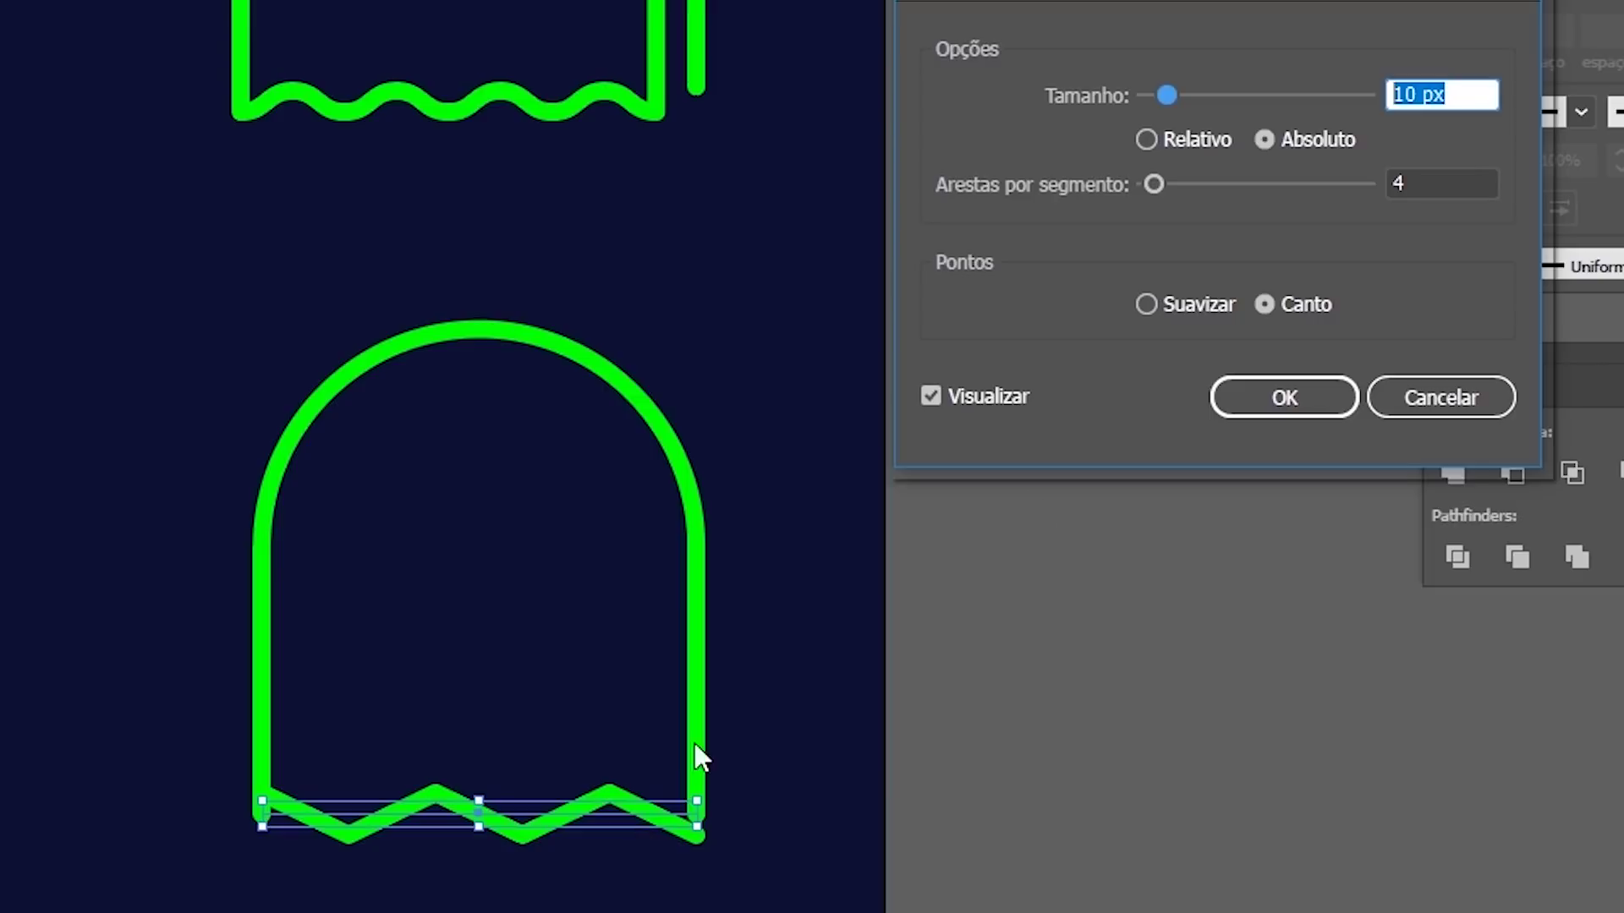
pyautogui.press('Up')
pyautogui.press('Up')
pyautogui.press('Up')
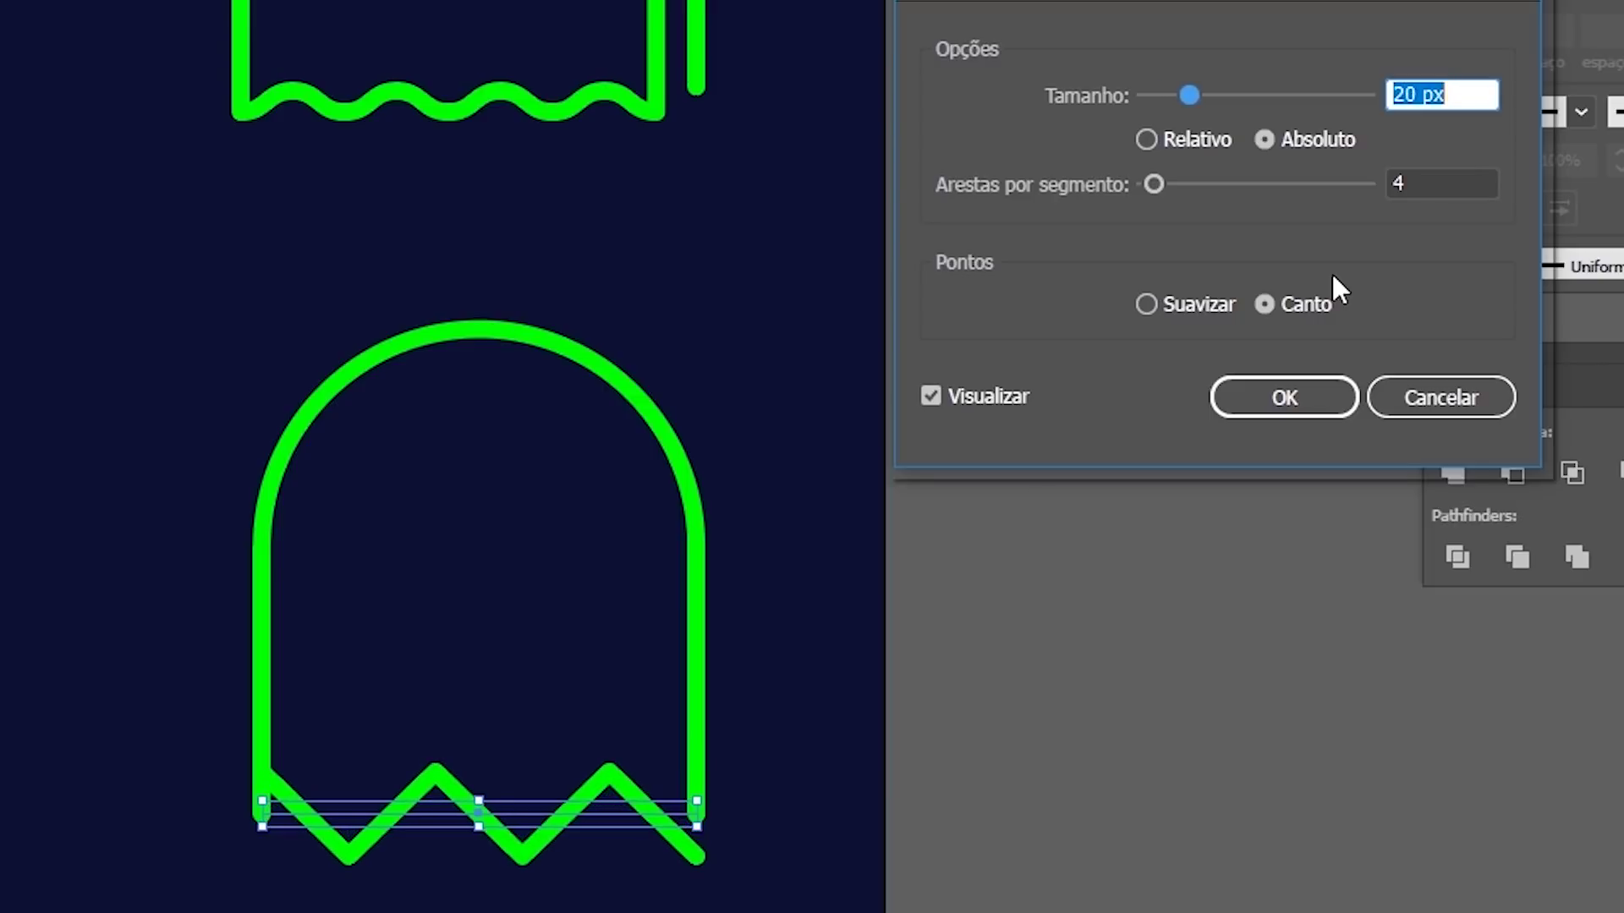
pyautogui.press('Up')
pyautogui.press('Up')
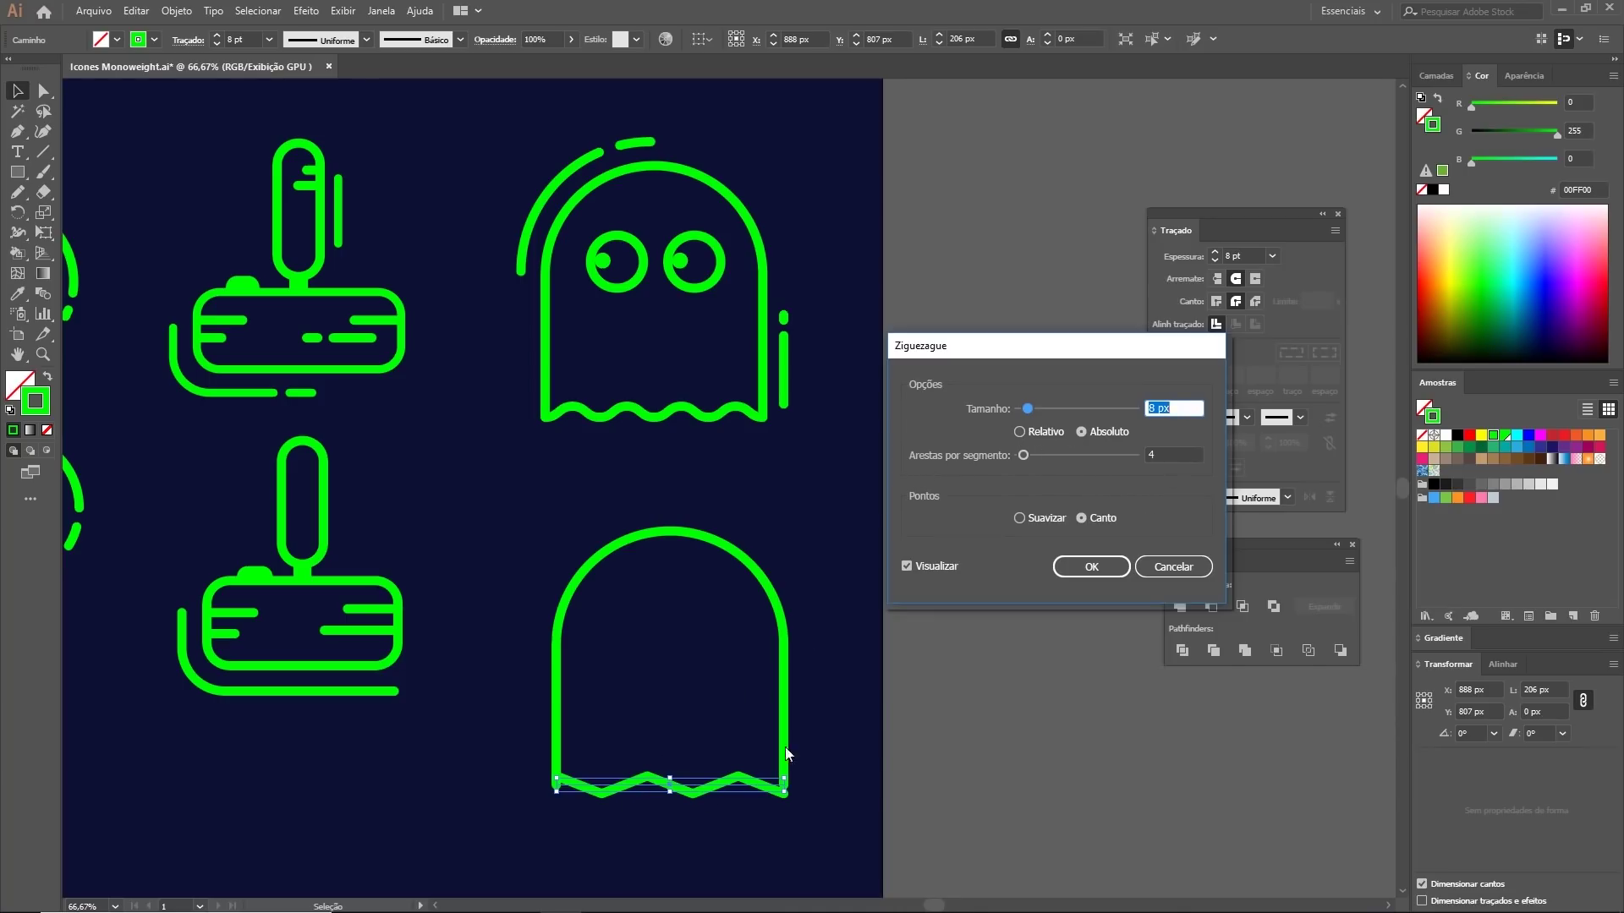
pyautogui.press('Tab')
pyautogui.press('Up')
pyautogui.press('Up')
pyautogui.press('Up')
pyautogui.press('Up')
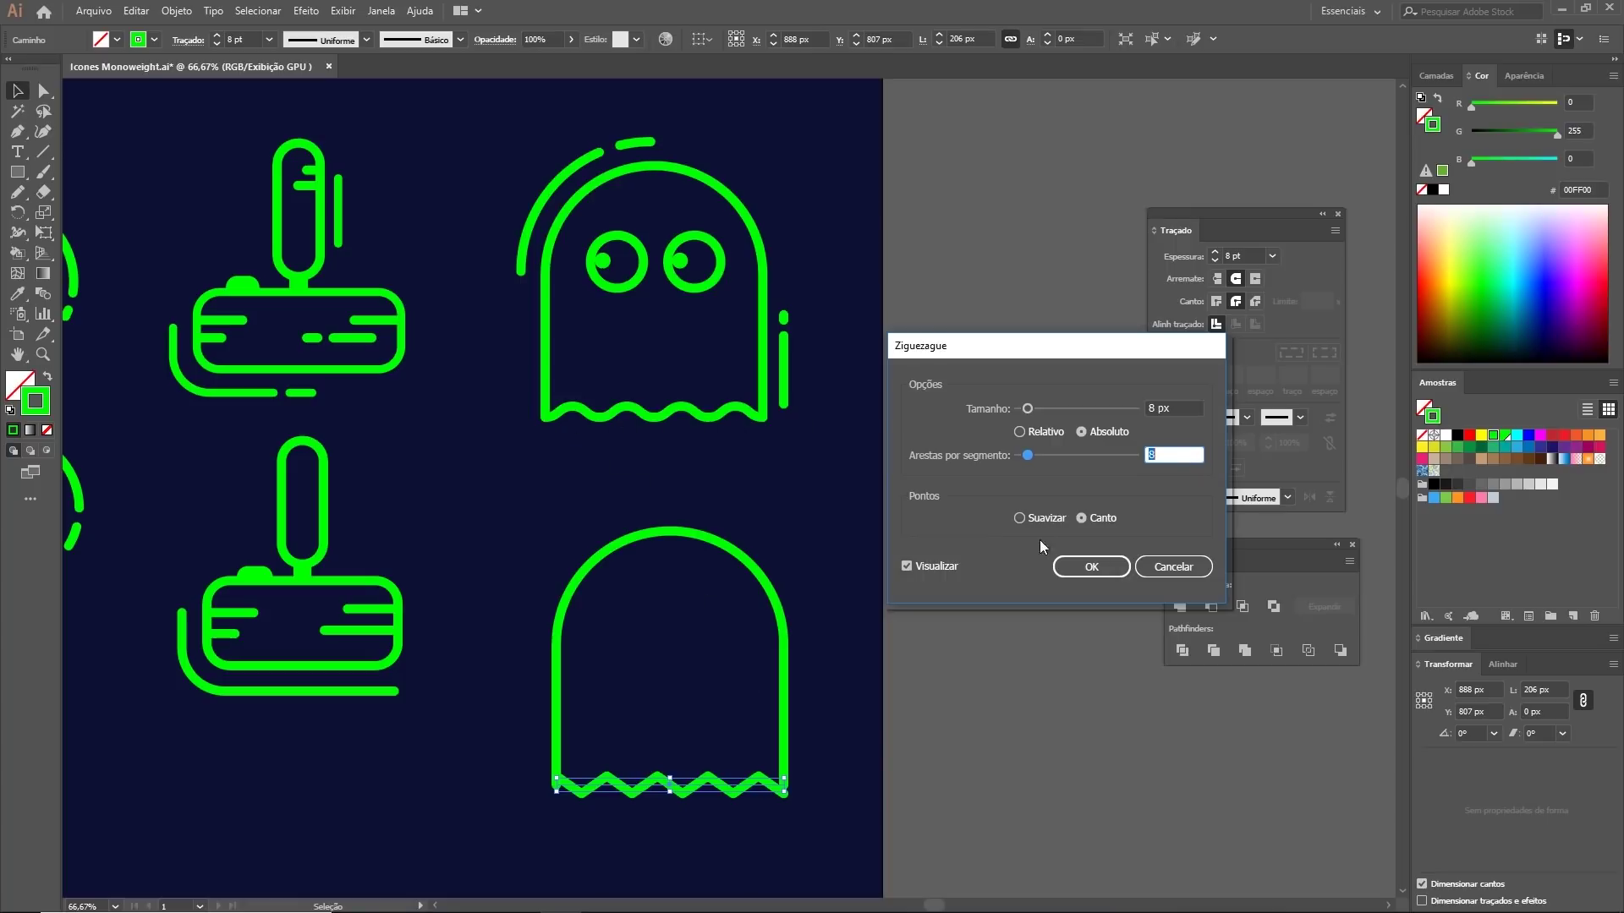
pyautogui.click(1019, 519)
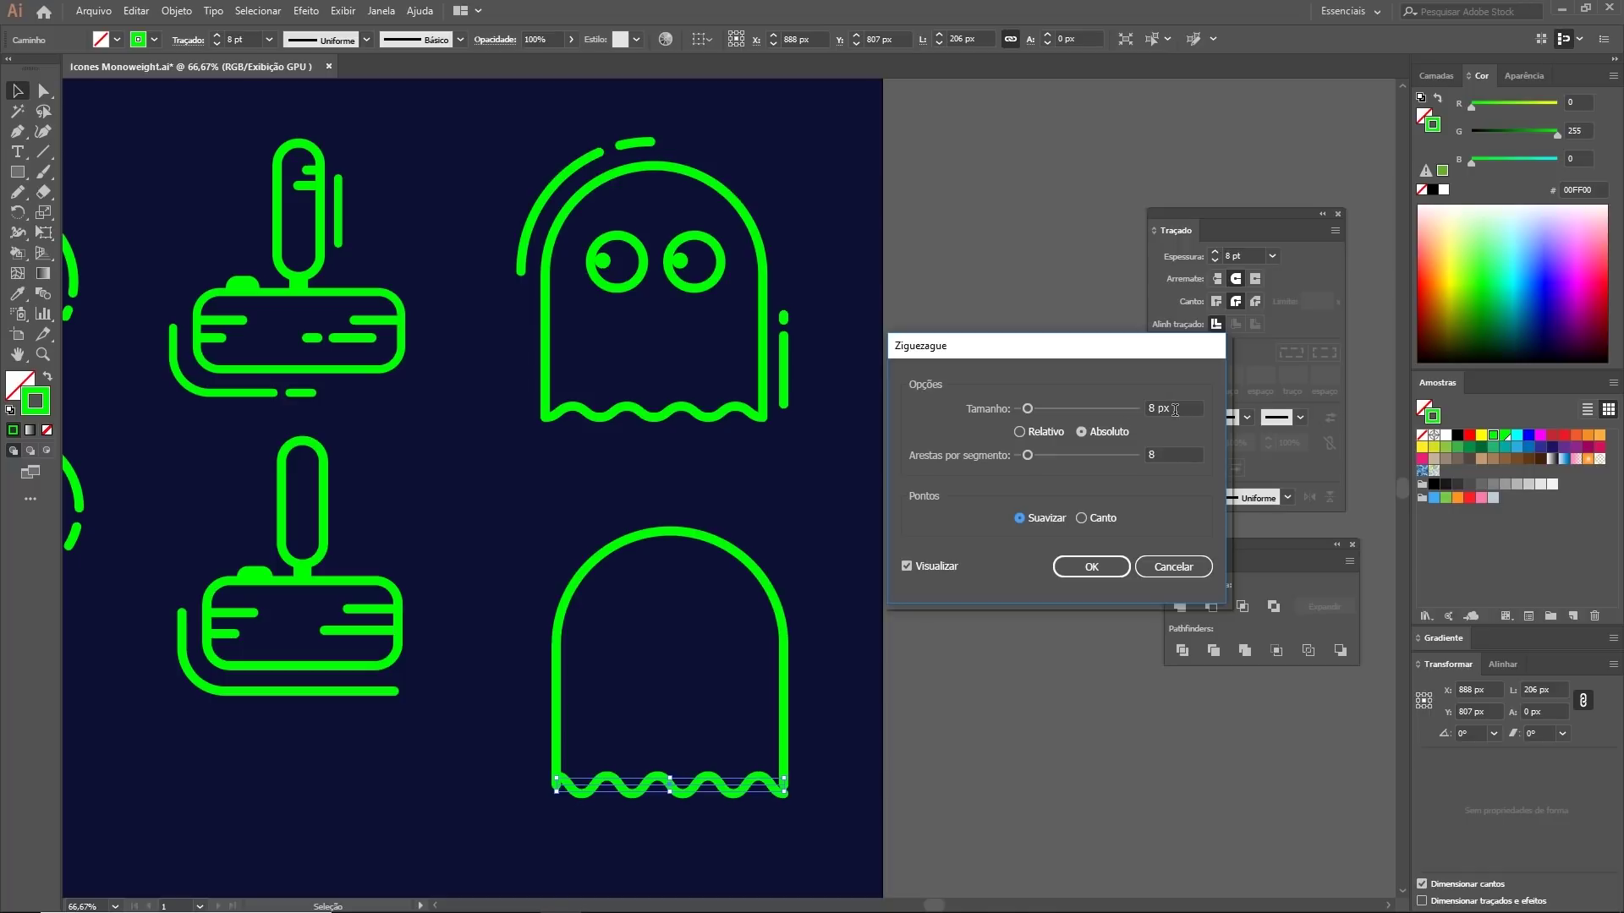
pyautogui.click(1170, 409)
pyautogui.press('Down')
pyautogui.press('Down')
pyautogui.press('Down')
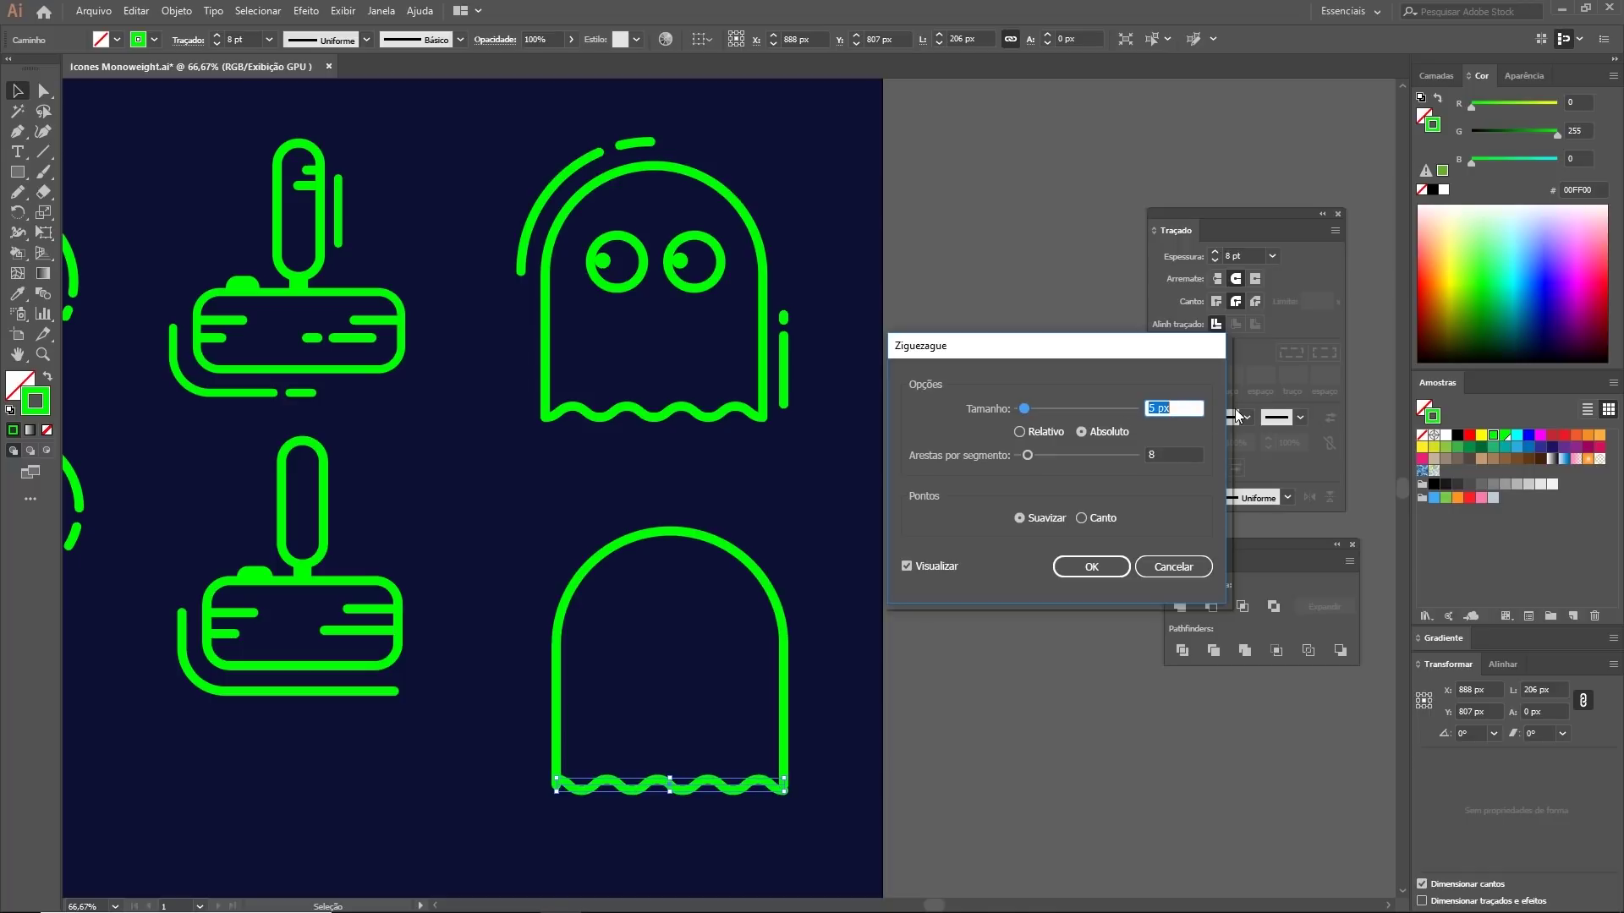
pyautogui.click(1091, 567)
pyautogui.click(659, 858)
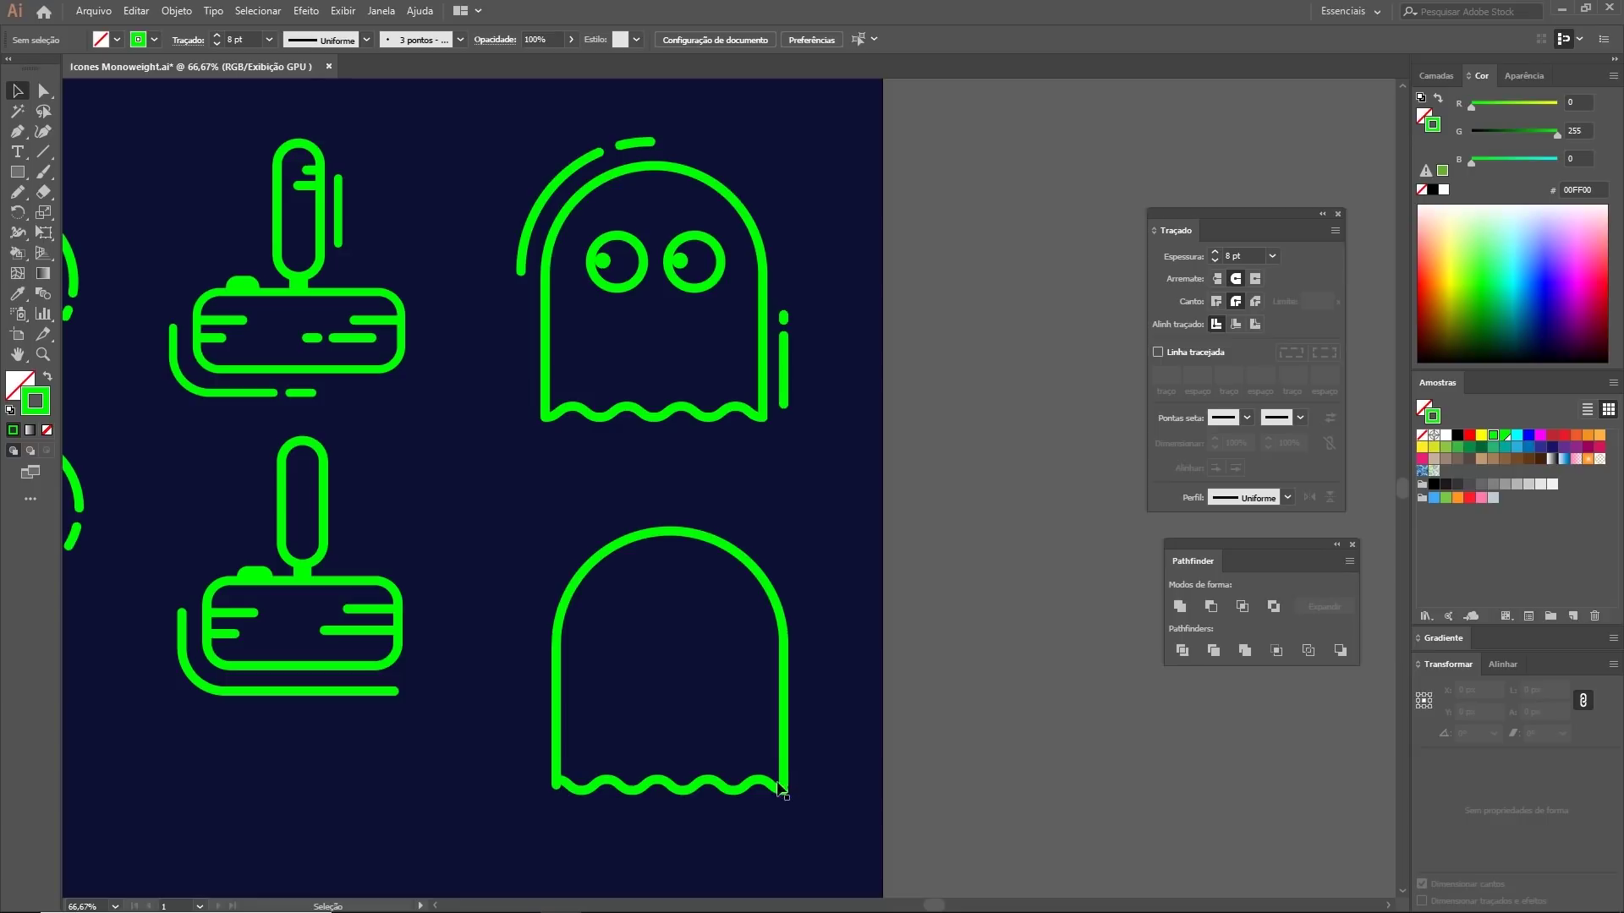
# Step: Edit the hem's Zig Zag effect through Appearance to 9 ridges per segment
pyautogui.click(726, 793)
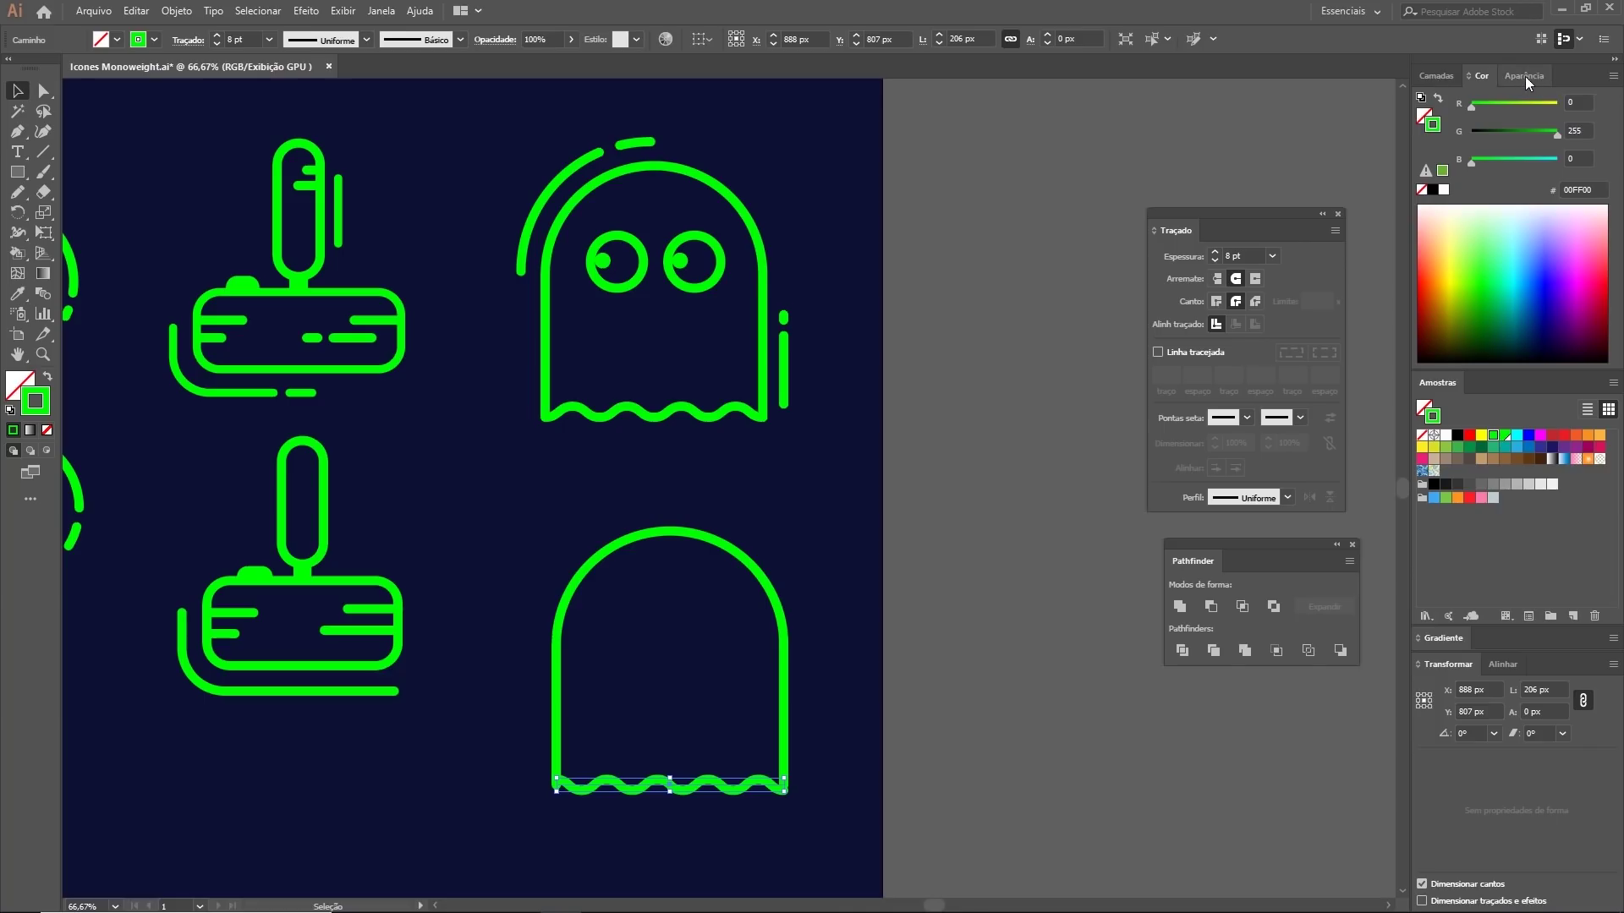
pyautogui.moveTo(1525, 76); pyautogui.dragTo(964, 195)
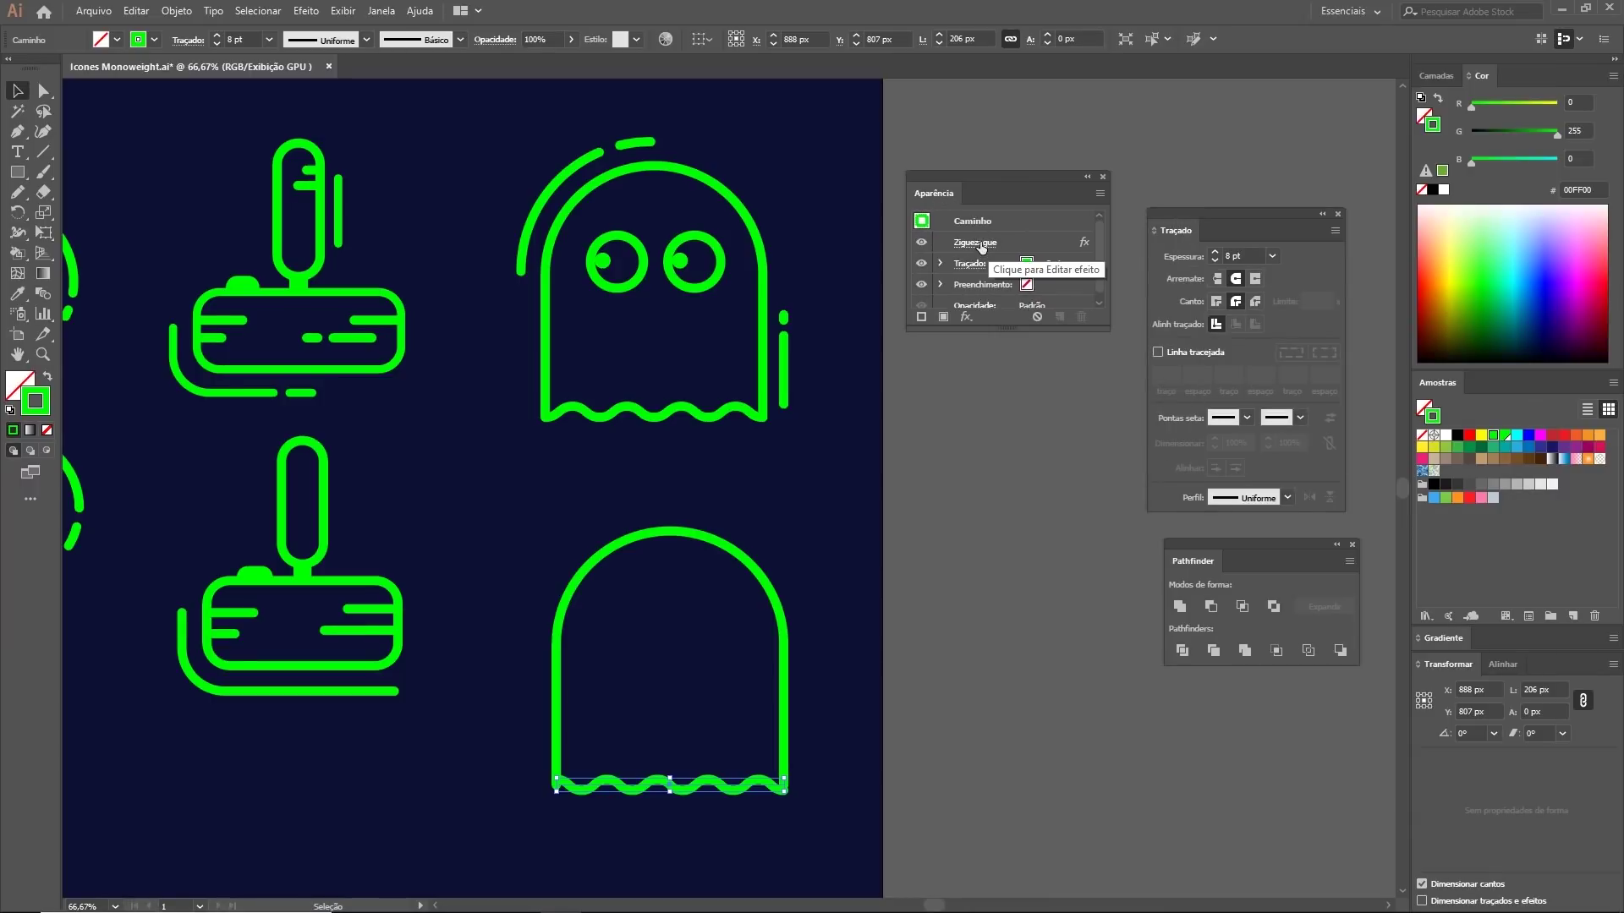
pyautogui.click(977, 242)
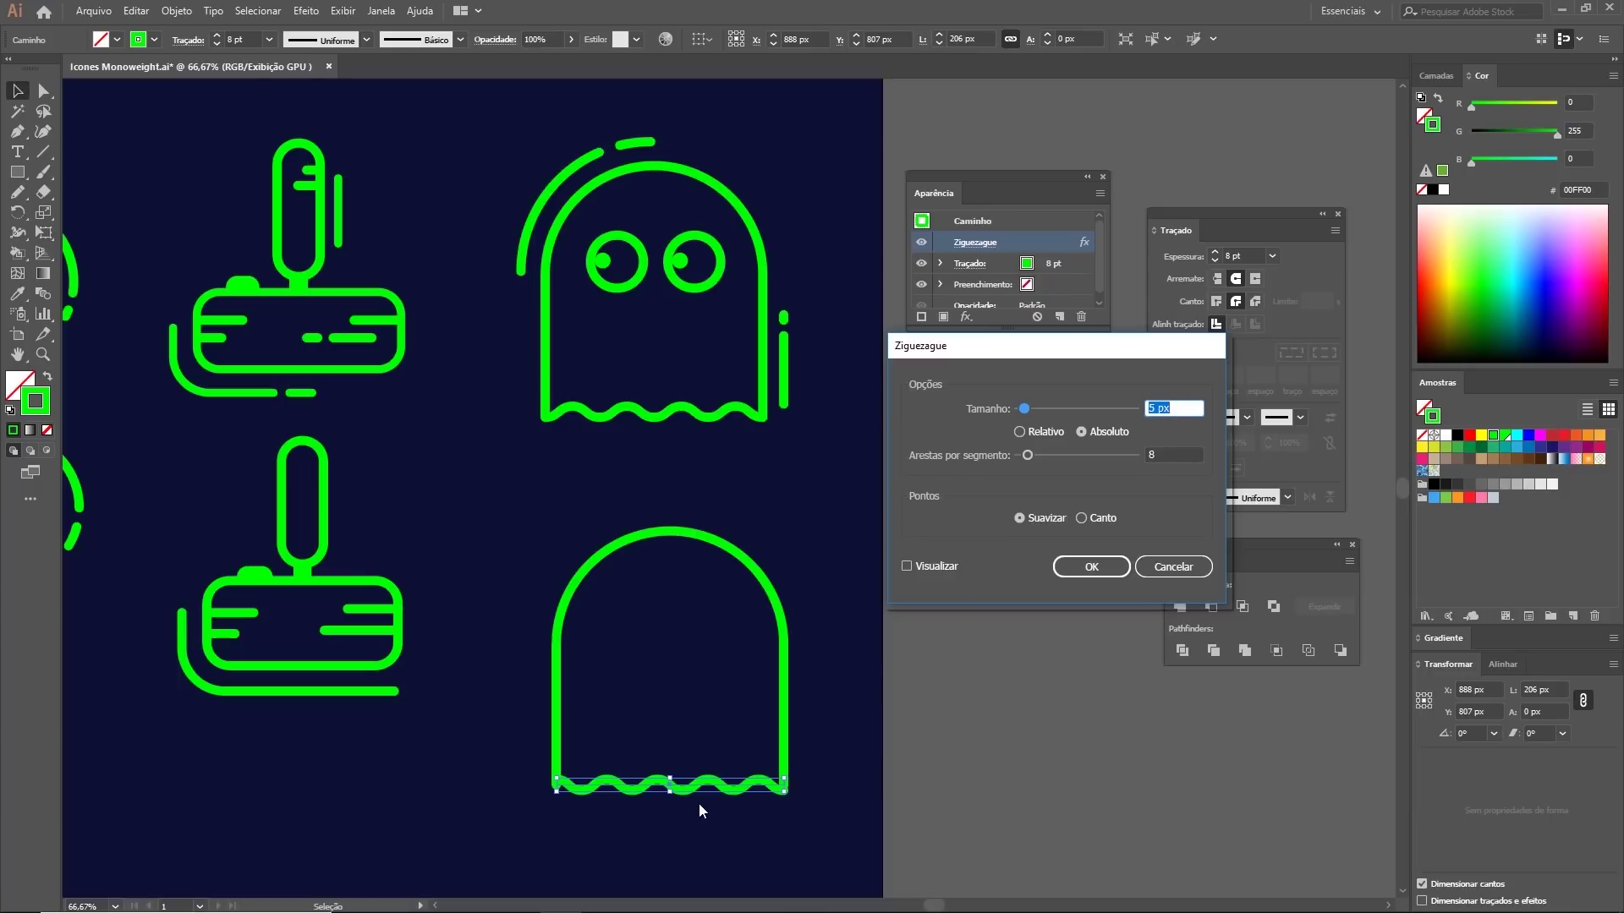
pyautogui.click(1195, 454)
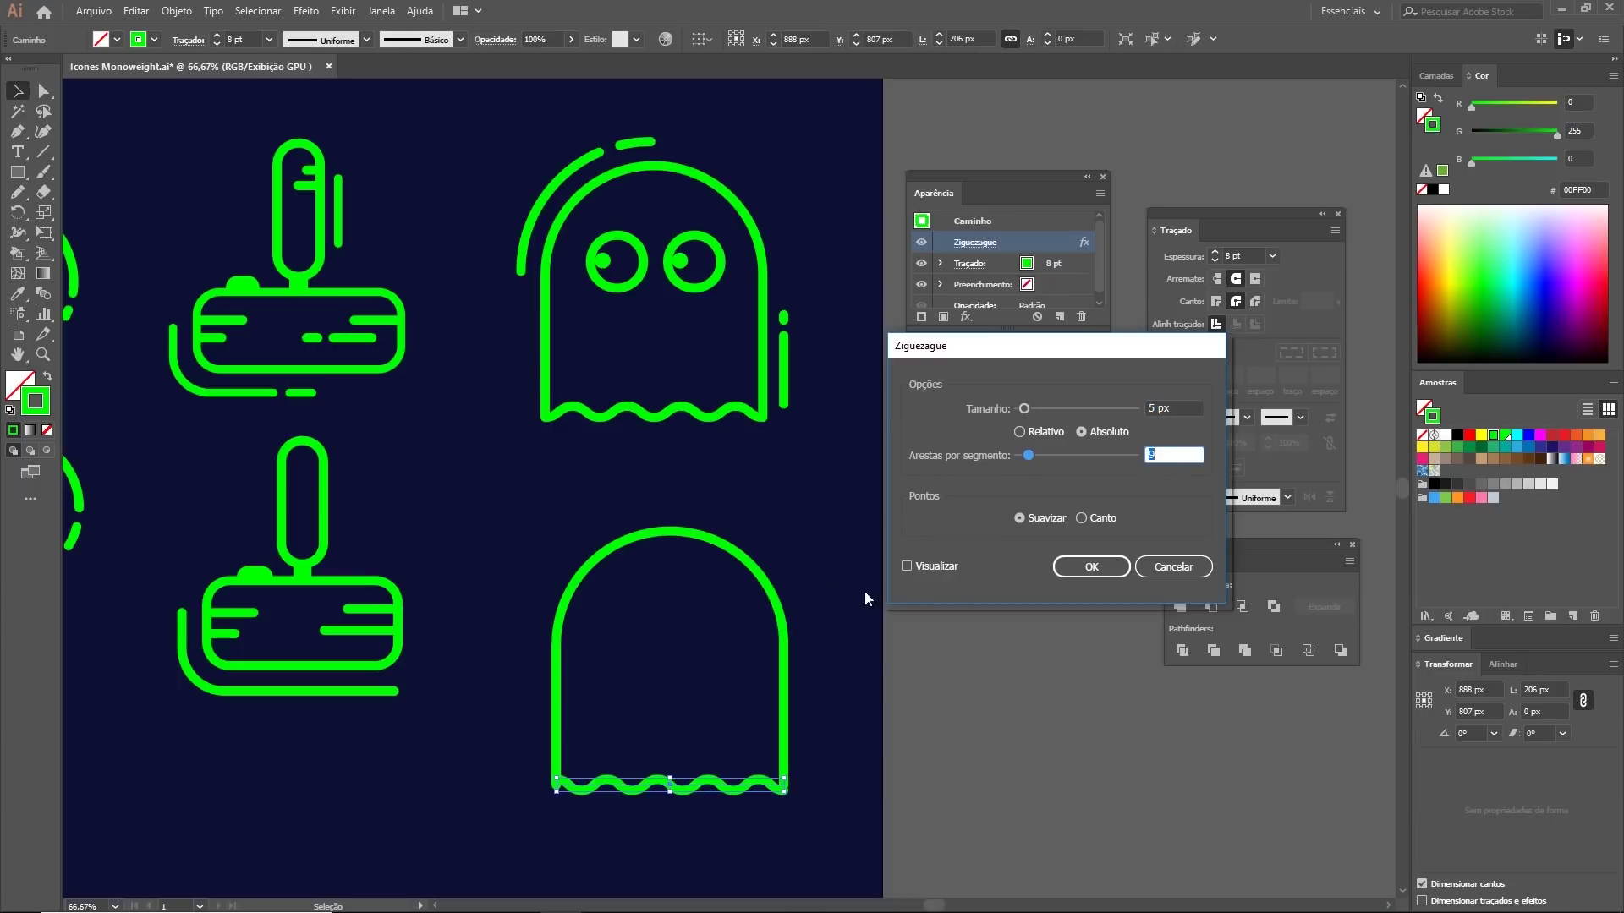
pyautogui.click(906, 567)
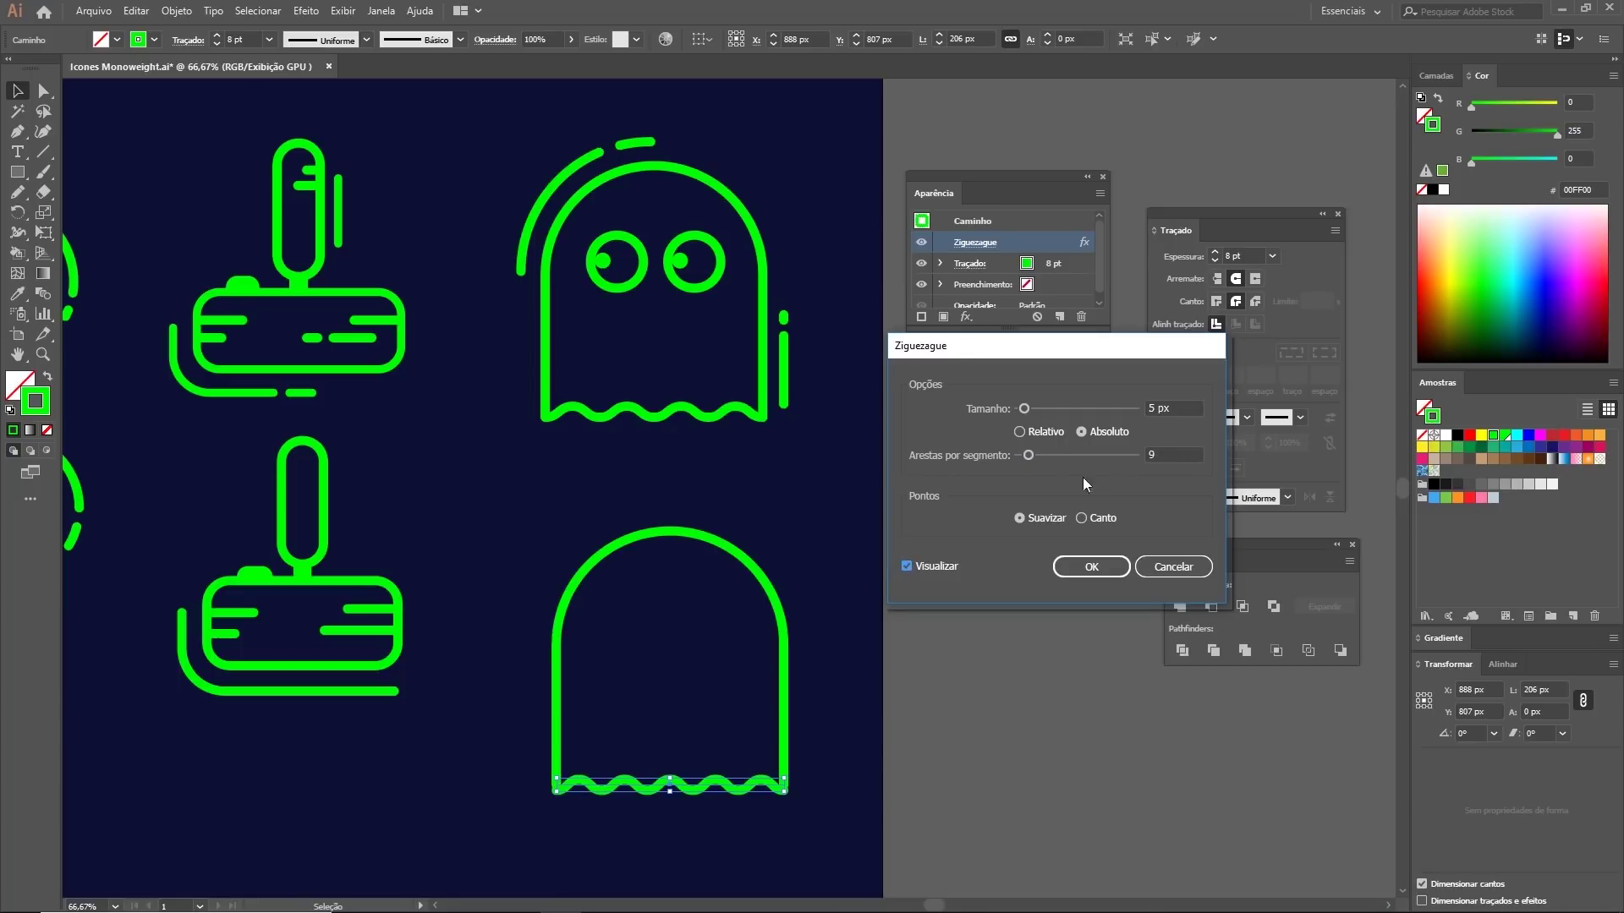
pyautogui.click(1095, 566)
pyautogui.press('z')
pyautogui.moveTo(663, 827)
pyautogui.mouseDown()
pyautogui.moveTo(768, 806)
pyautogui.moveTo(731, 785)
pyautogui.mouseUp()
pyautogui.press('v')
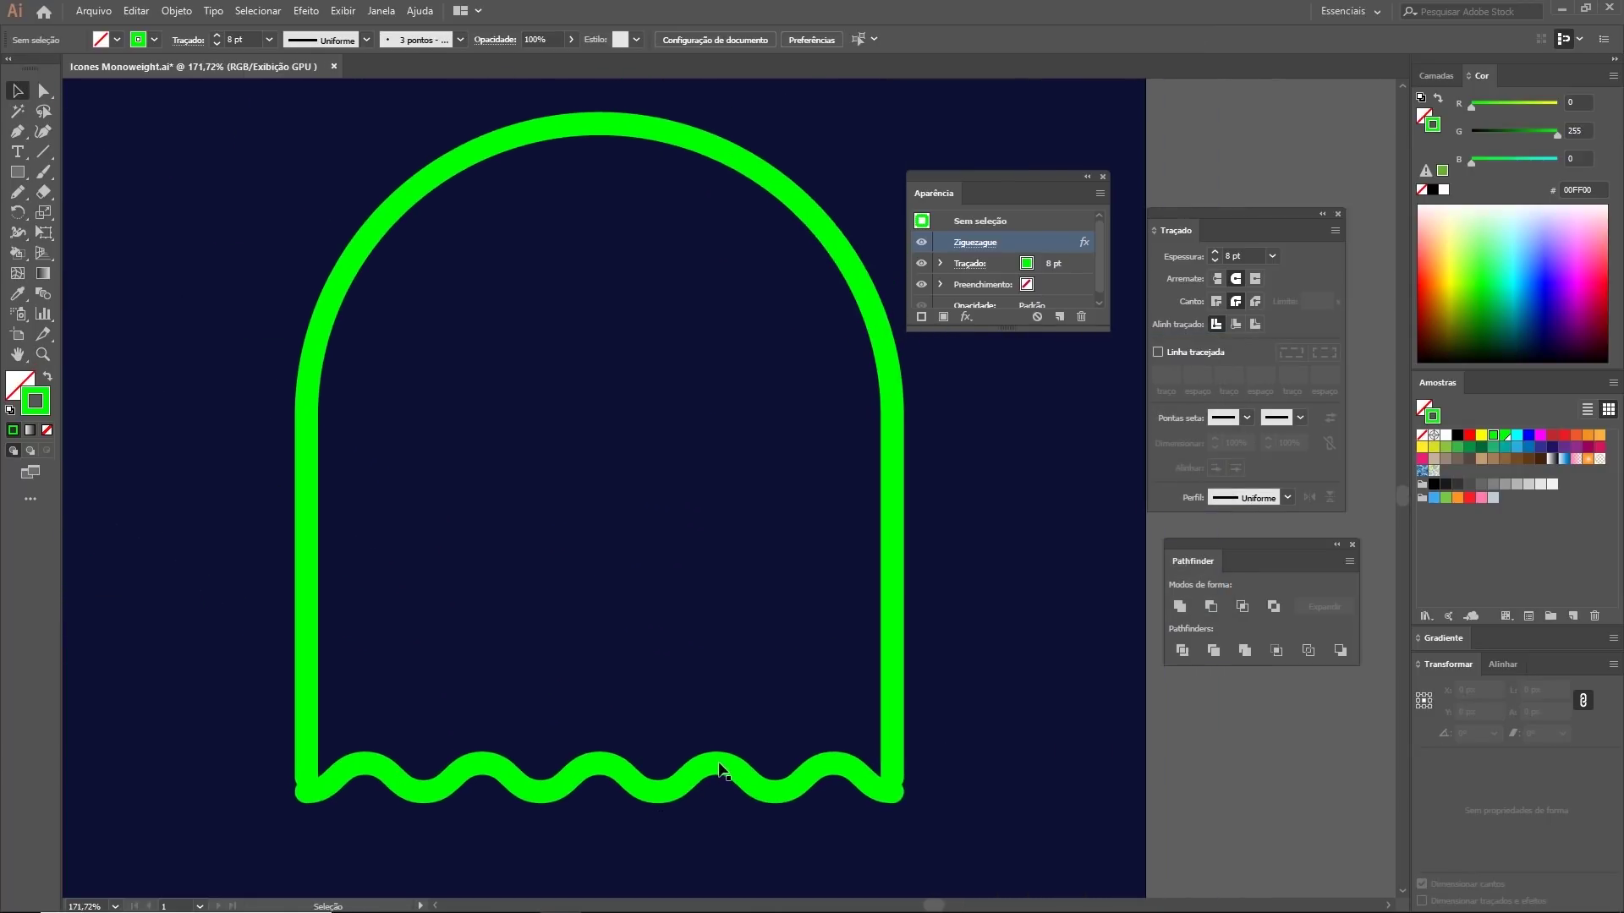
# Step: Nudge the lower ghost's zigzag hem up slightly
pyautogui.click(626, 773)
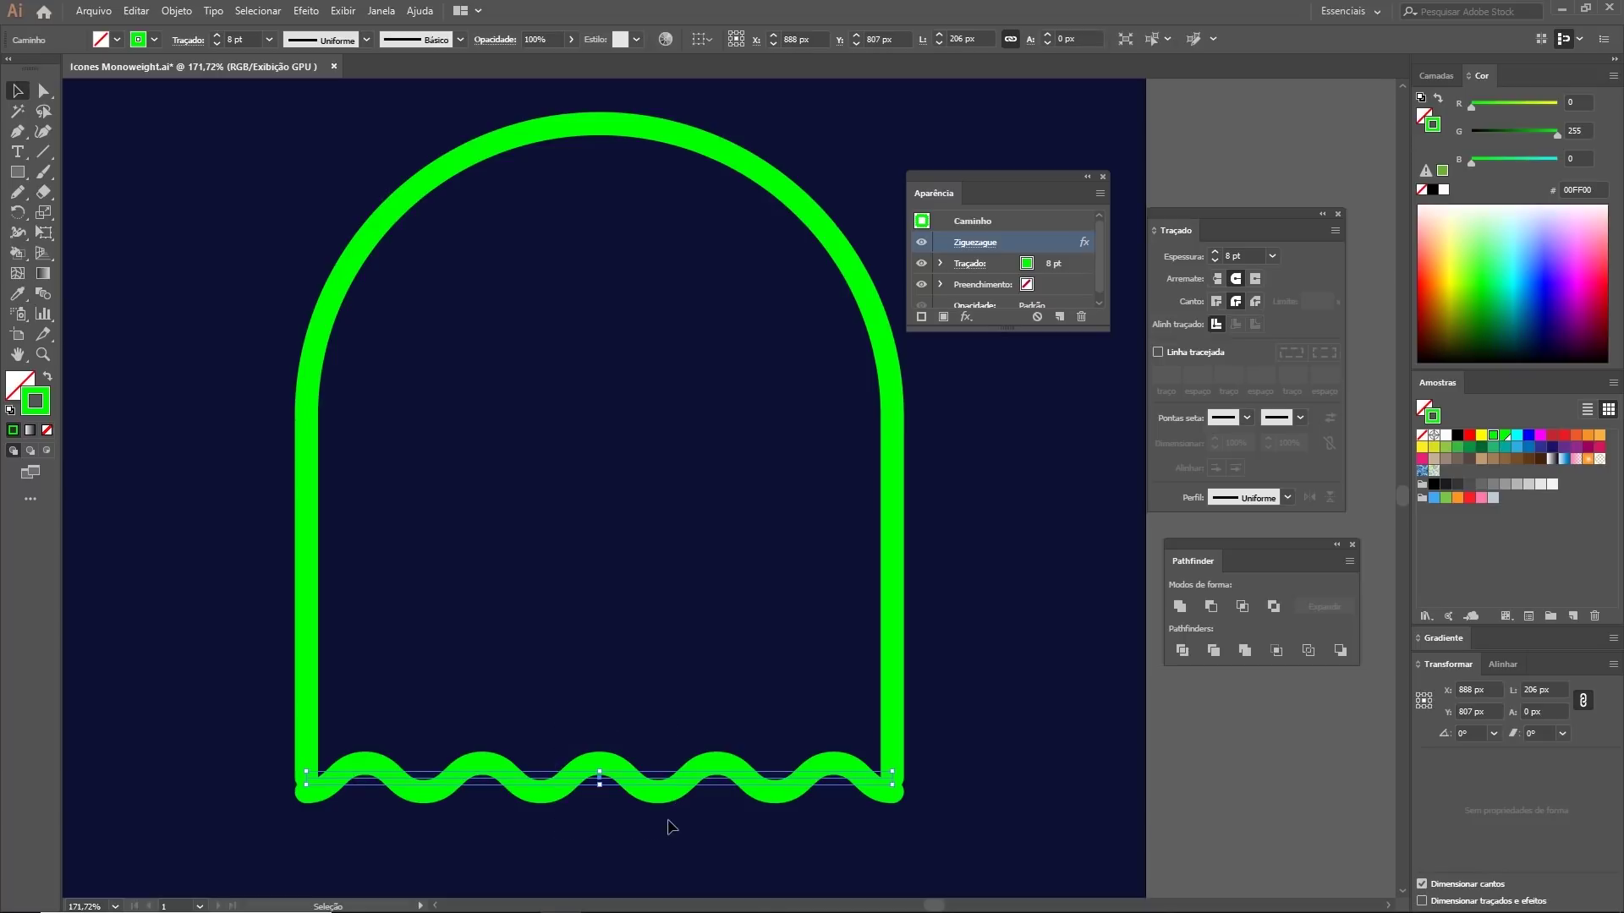
pyautogui.press('Up')
pyautogui.press('Up')
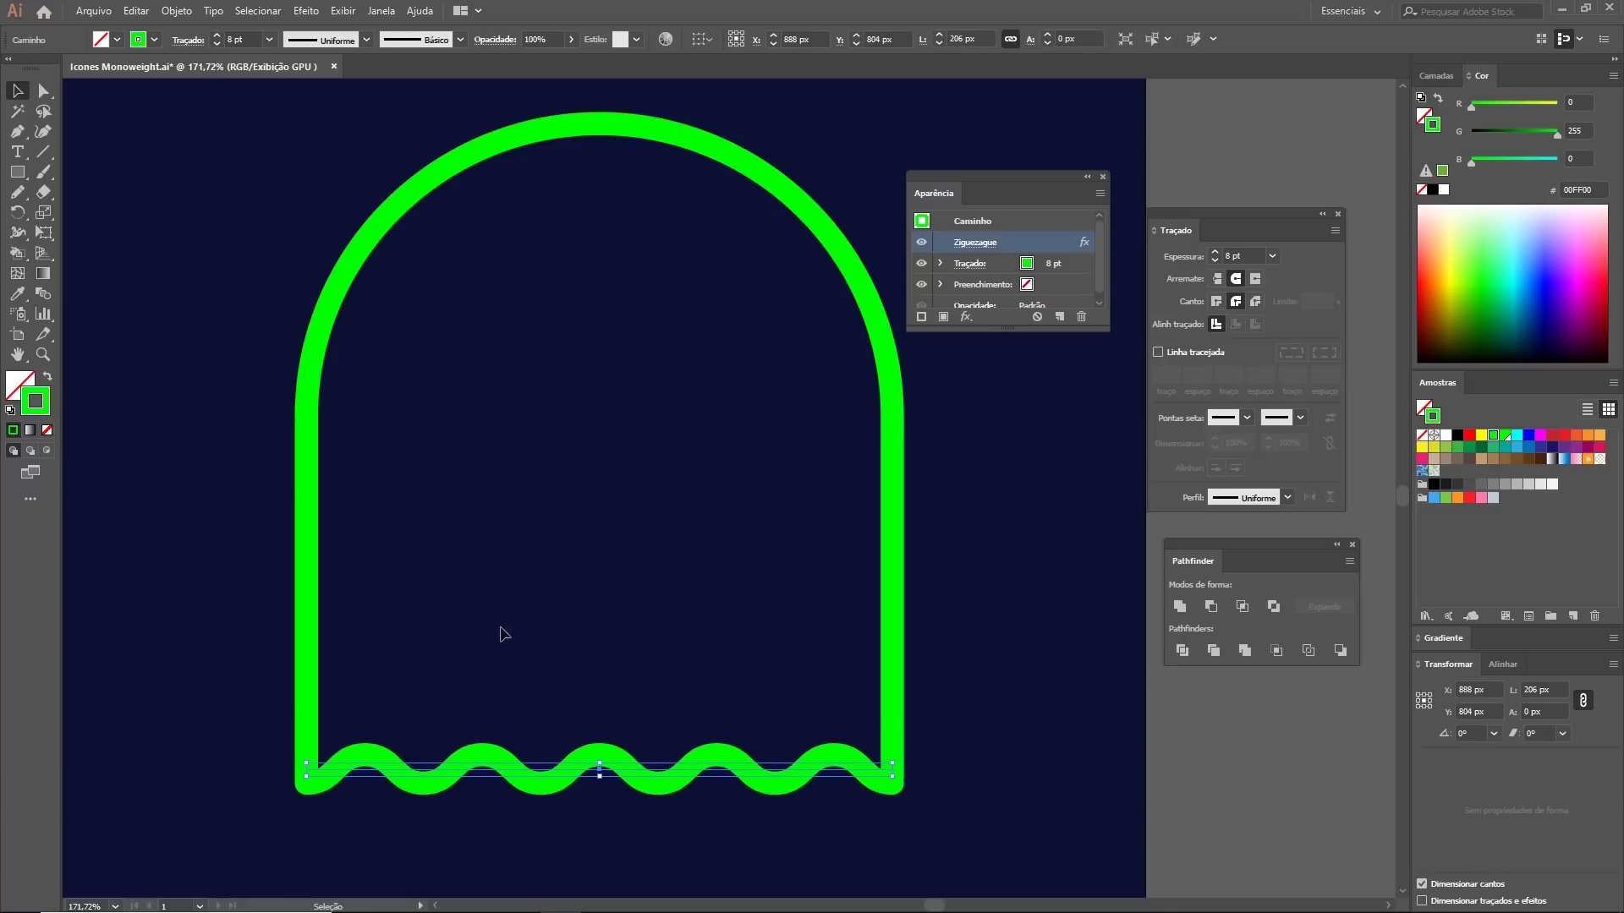
pyautogui.click(273, 685)
pyautogui.scroll(-3, 913, 748)
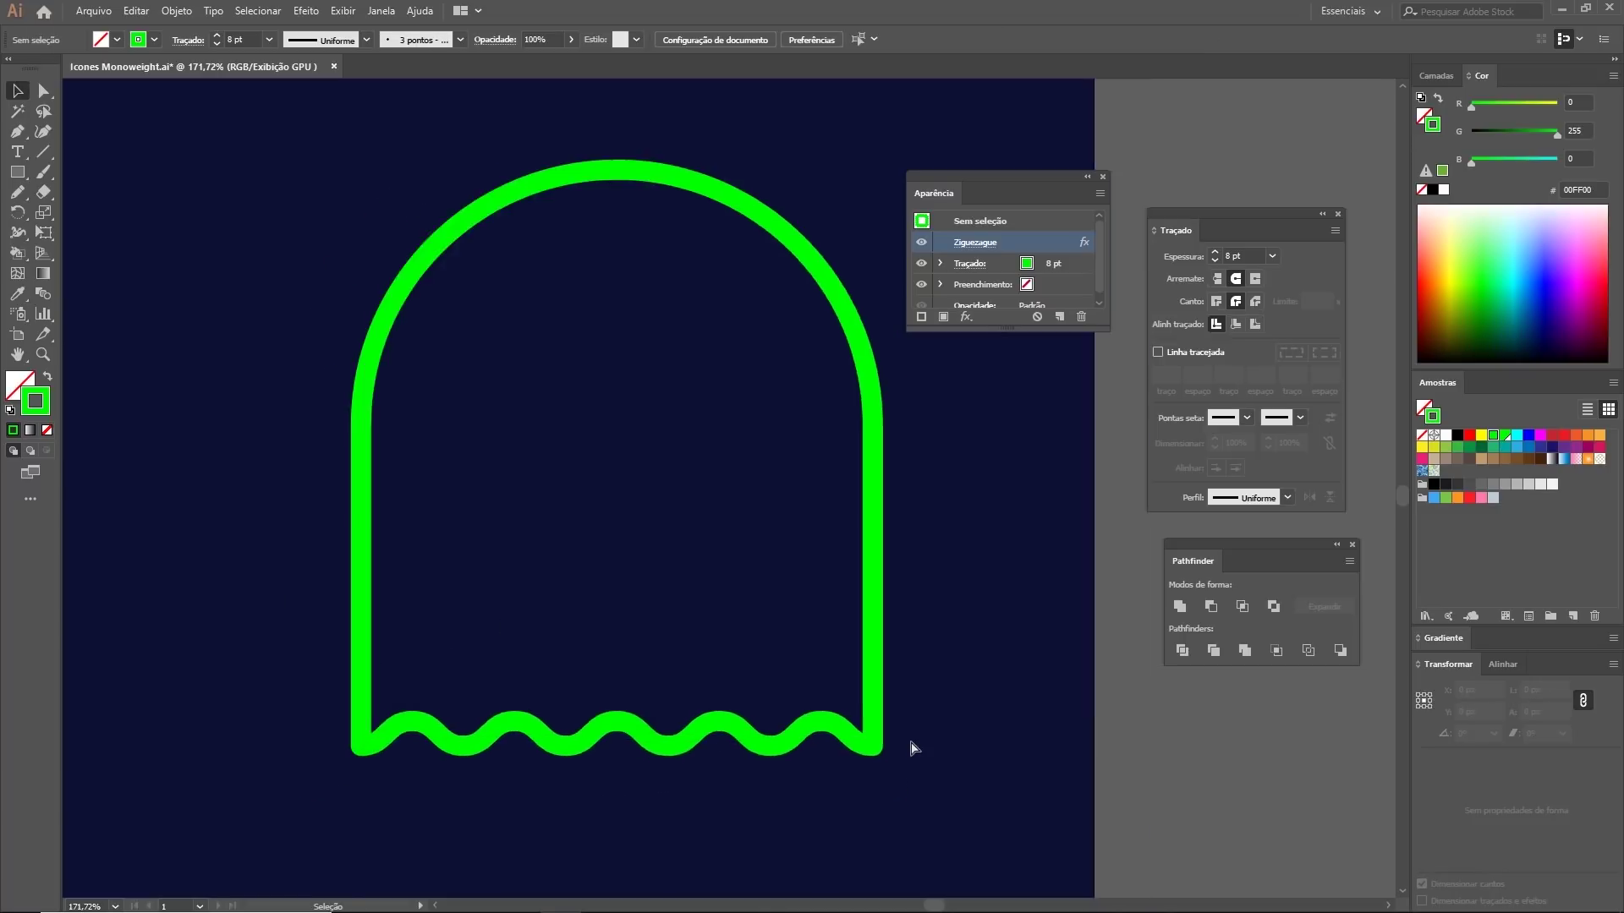
pyautogui.scroll(-1, 710, 689)
pyautogui.scroll(1, 710, 689)
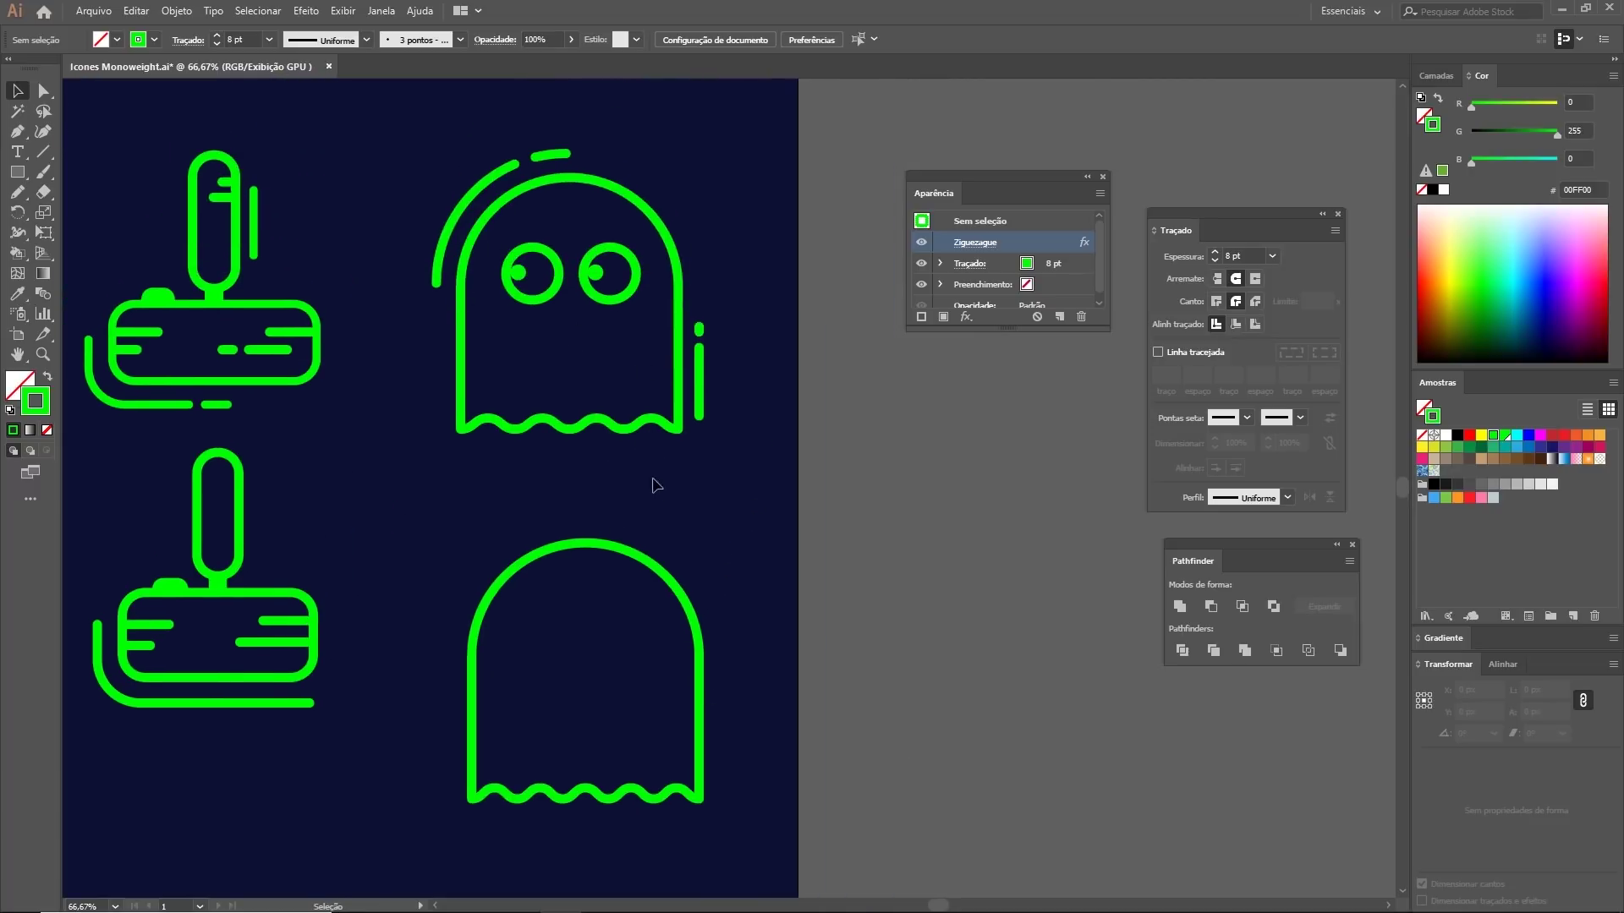
# Step: Draw a 60 px round left eye and duplicate it as the right eye
pyautogui.press('l')
pyautogui.moveTo(532, 634)
pyautogui.mouseDown()
pyautogui.moveTo(568, 664)
pyautogui.moveTo(632, 644)
pyautogui.mouseUp()
pyautogui.press('v')
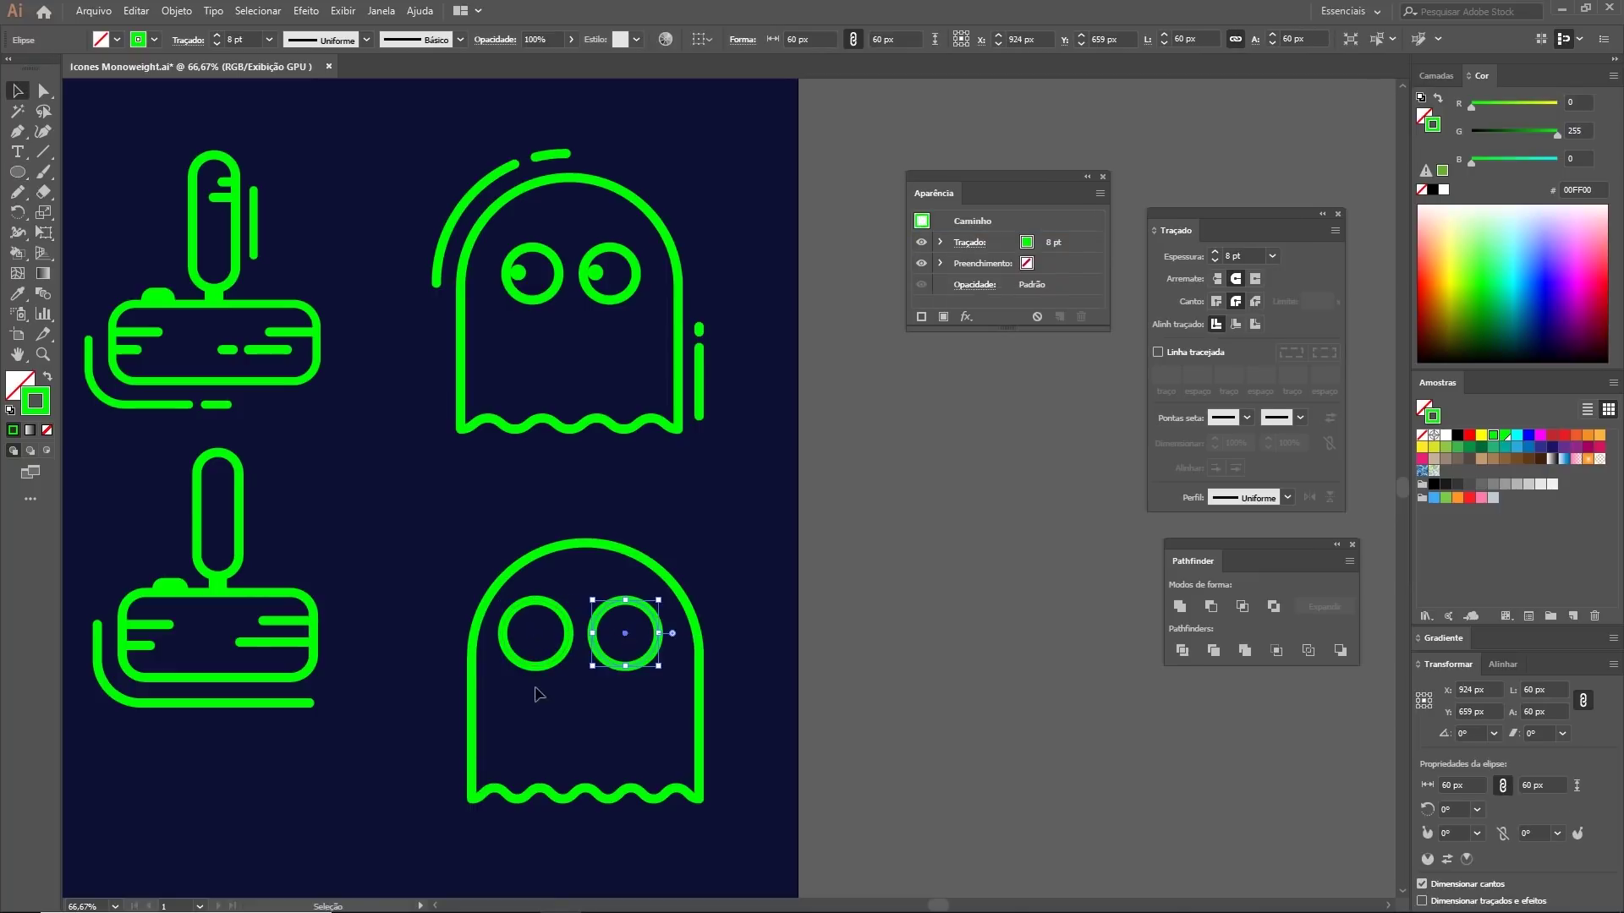
pyautogui.click(595, 579)
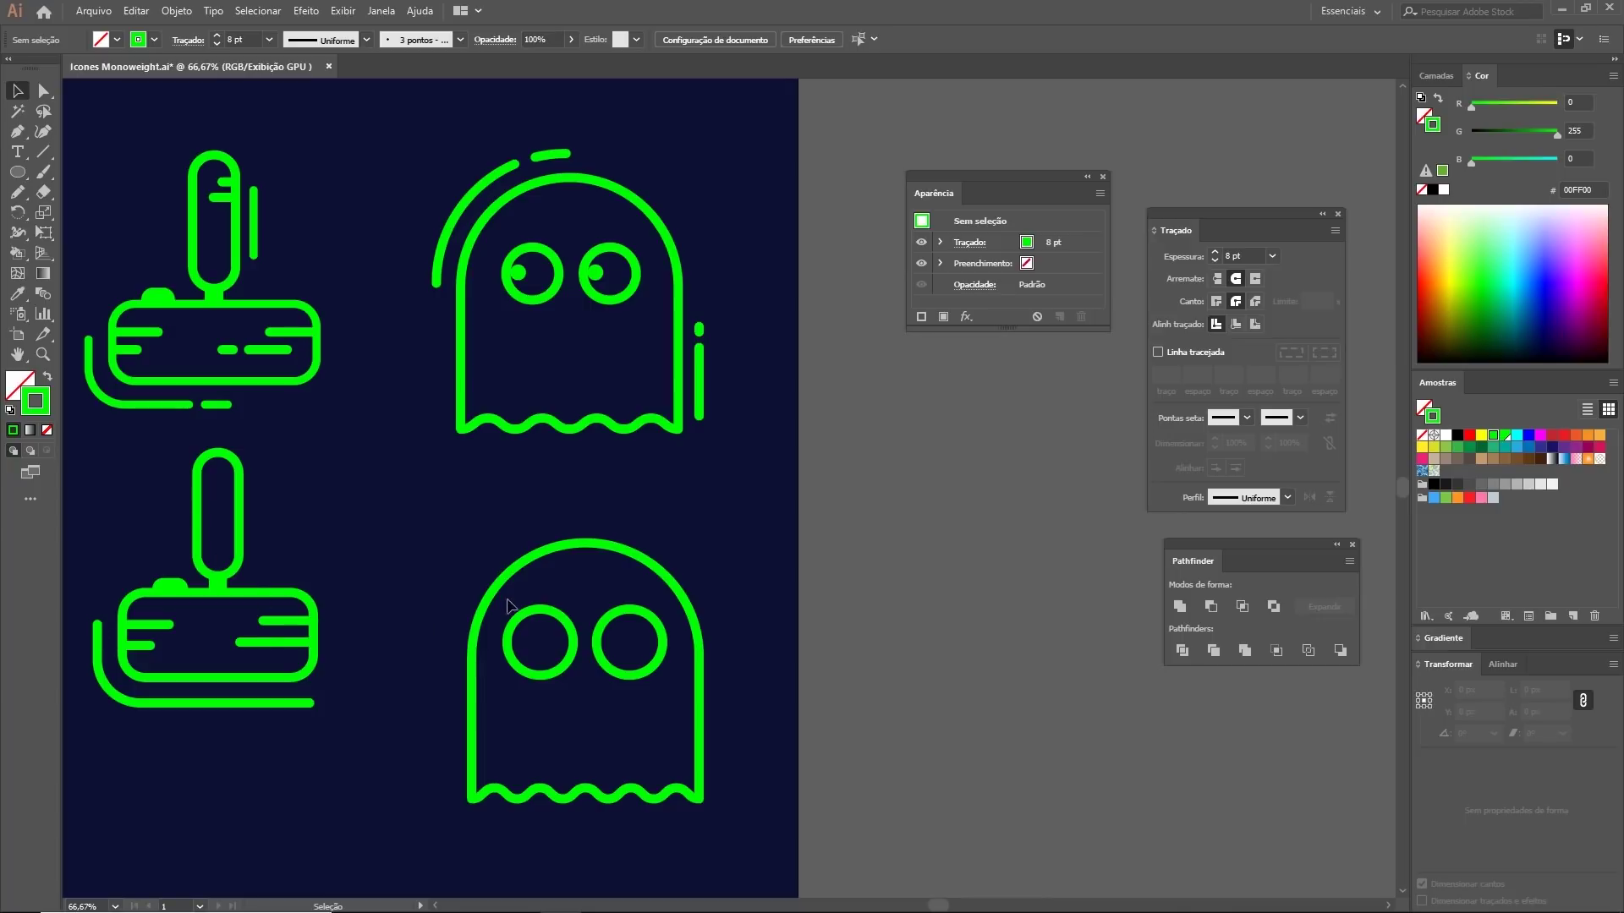
# Step: Scale up a copy of the ghost outline and delete its left leg to leave an outer arc
pyautogui.click(549, 546)
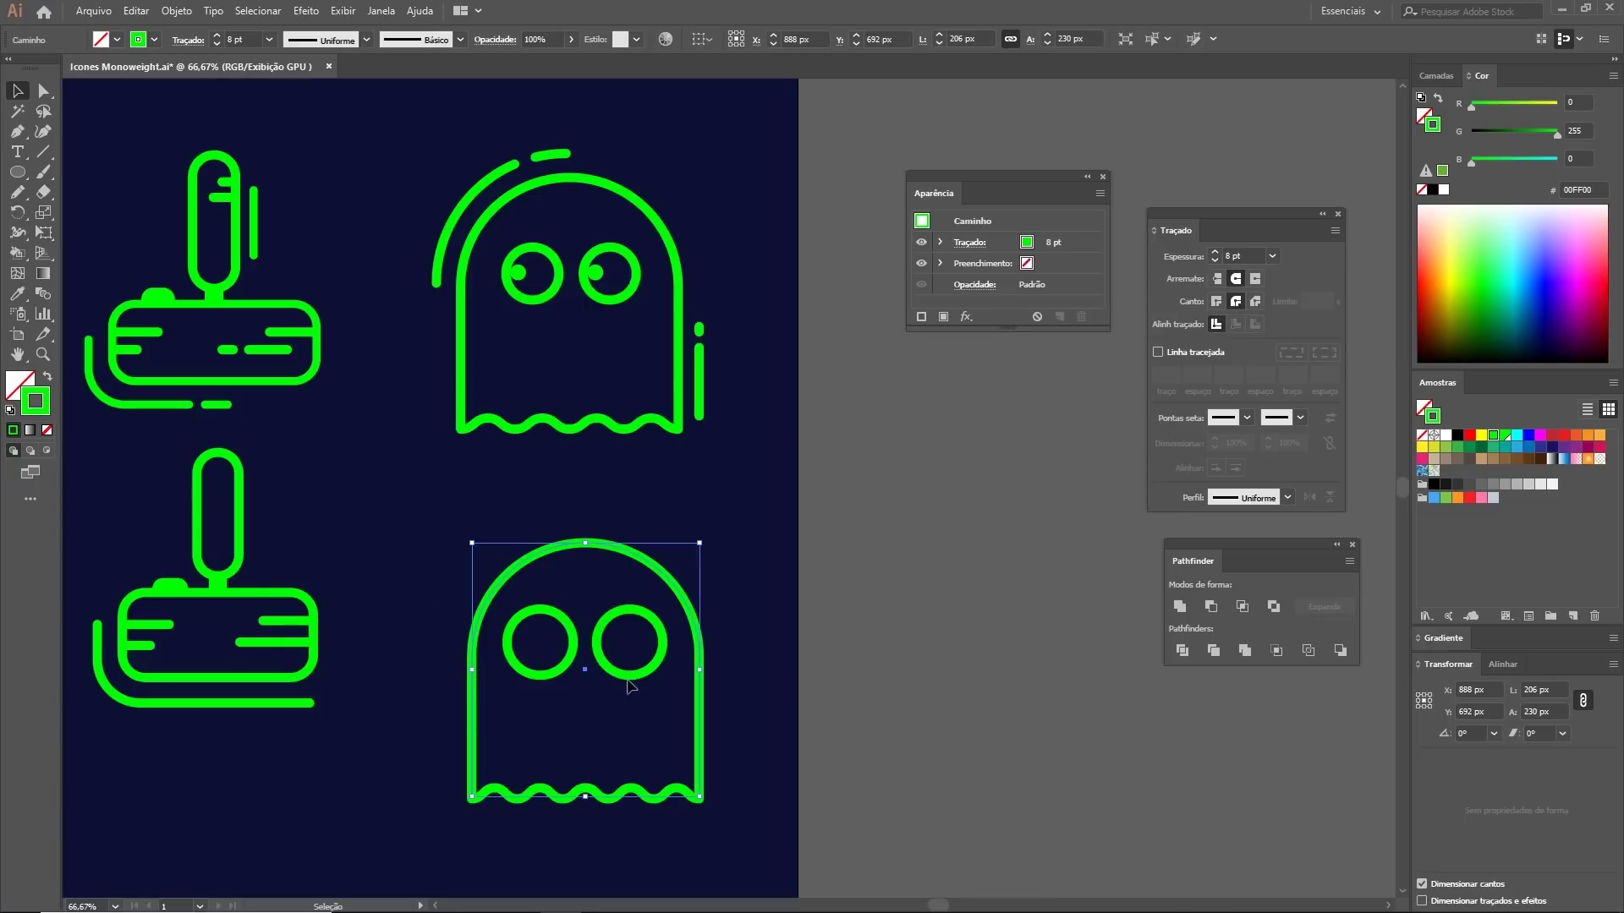
pyautogui.press('a')
pyautogui.press('v')
pyautogui.moveTo(471, 542); pyautogui.dragTo(451, 518)
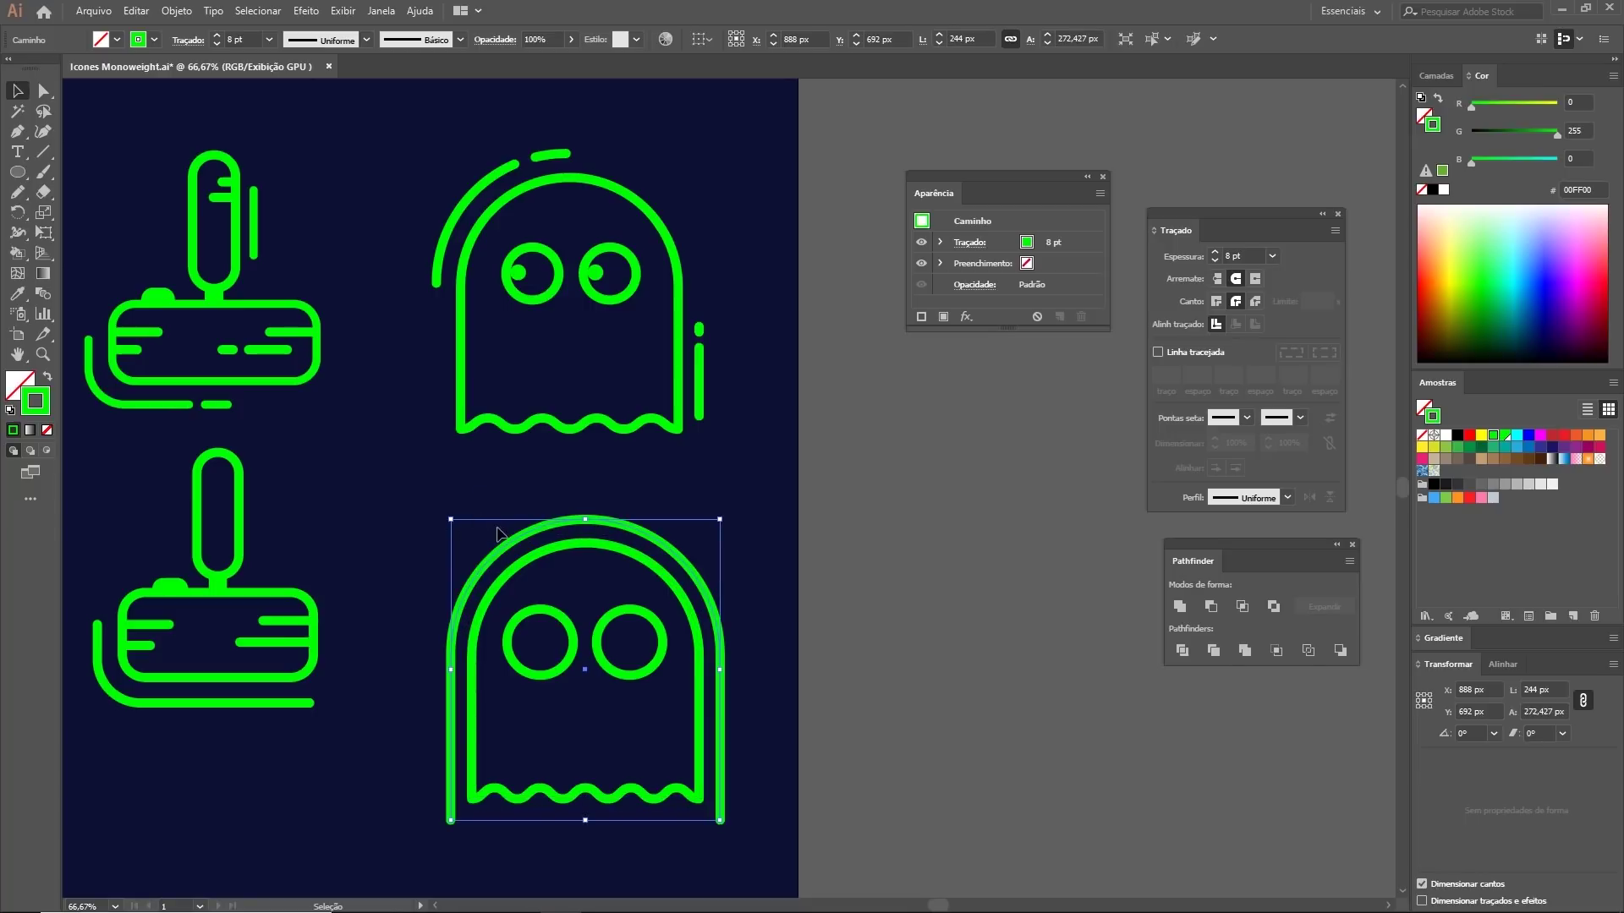
pyautogui.press('a')
pyautogui.moveTo(433, 802); pyautogui.dragTo(454, 825)
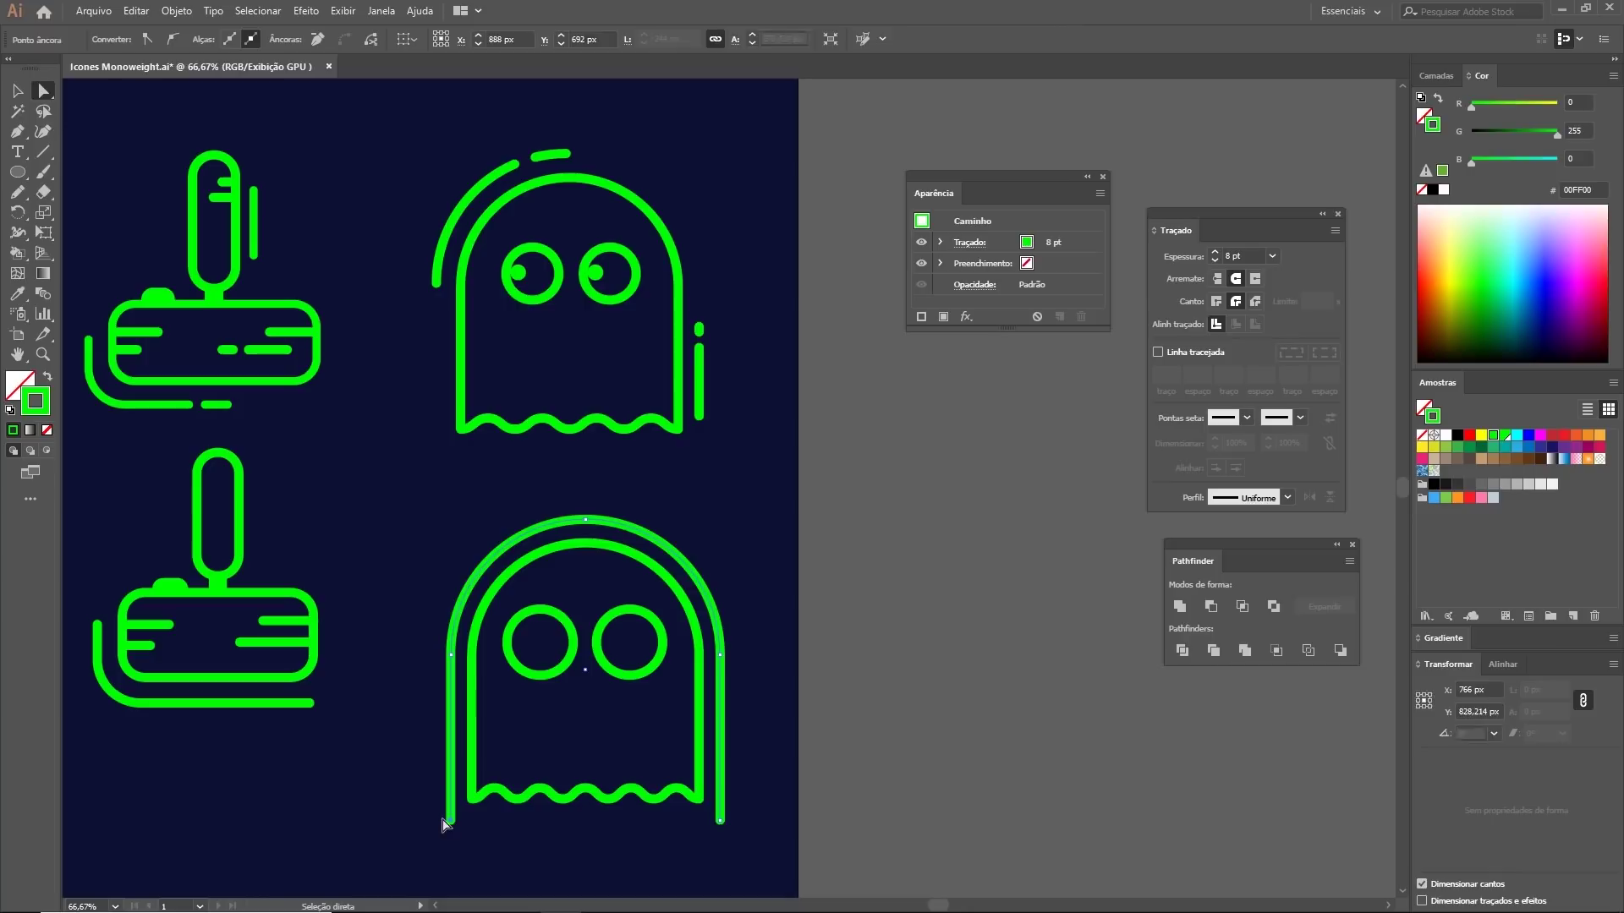
pyautogui.press('Delete')
pyautogui.click(719, 820)
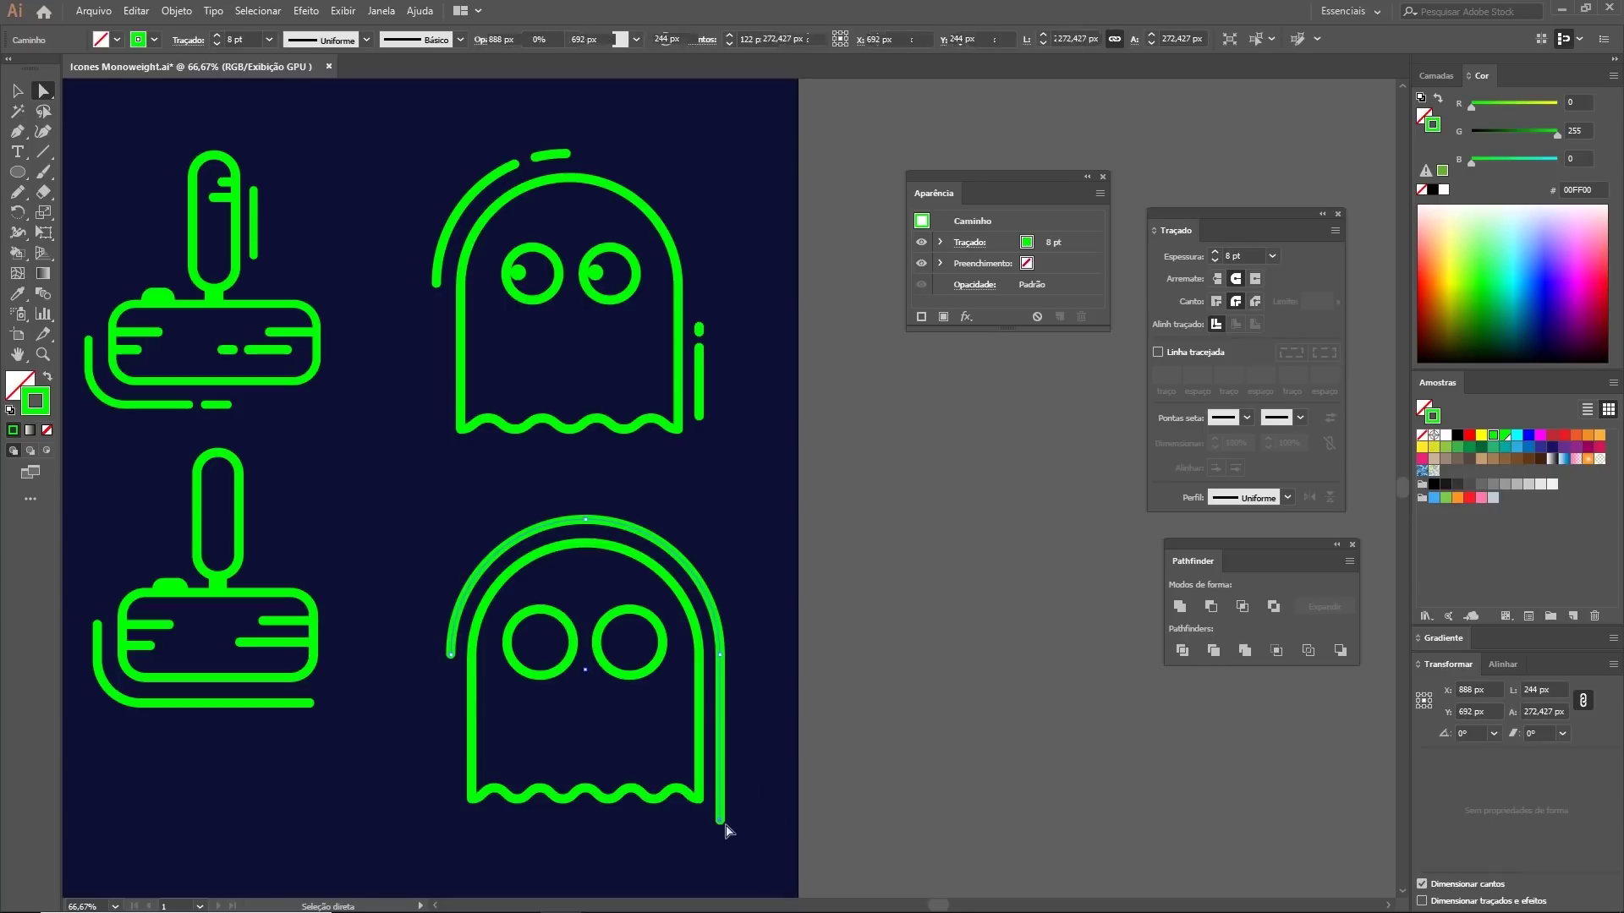
pyautogui.click(722, 655)
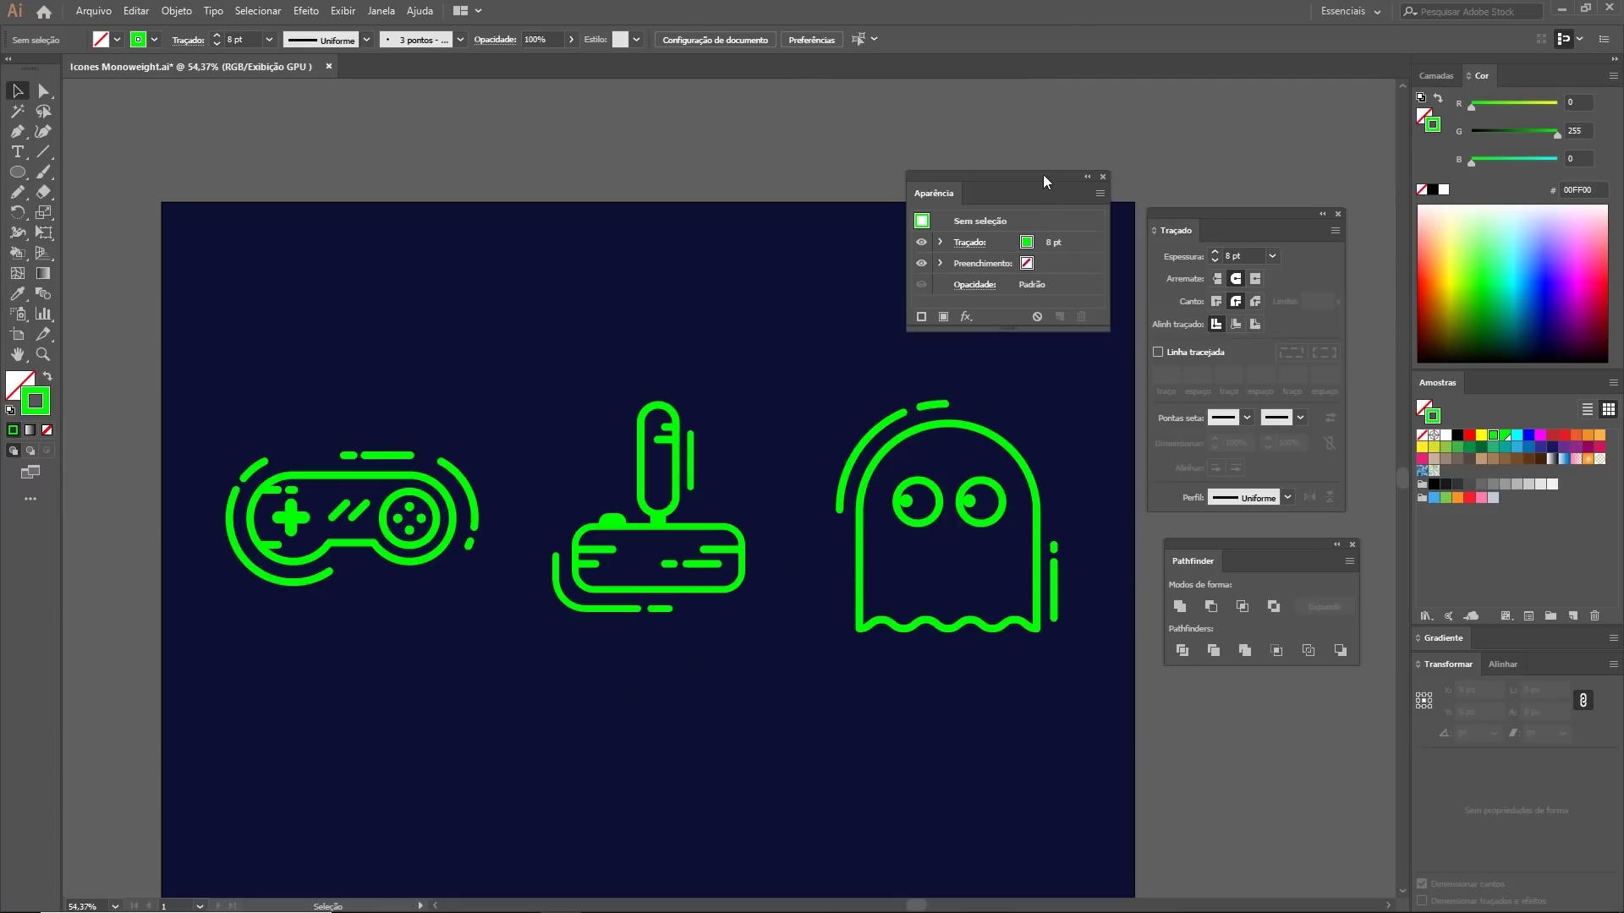
# Step: Enable the outer glow in Appearance for the controller, joystick and ghost icons together
pyautogui.moveTo(1045, 181); pyautogui.dragTo(1072, 108)
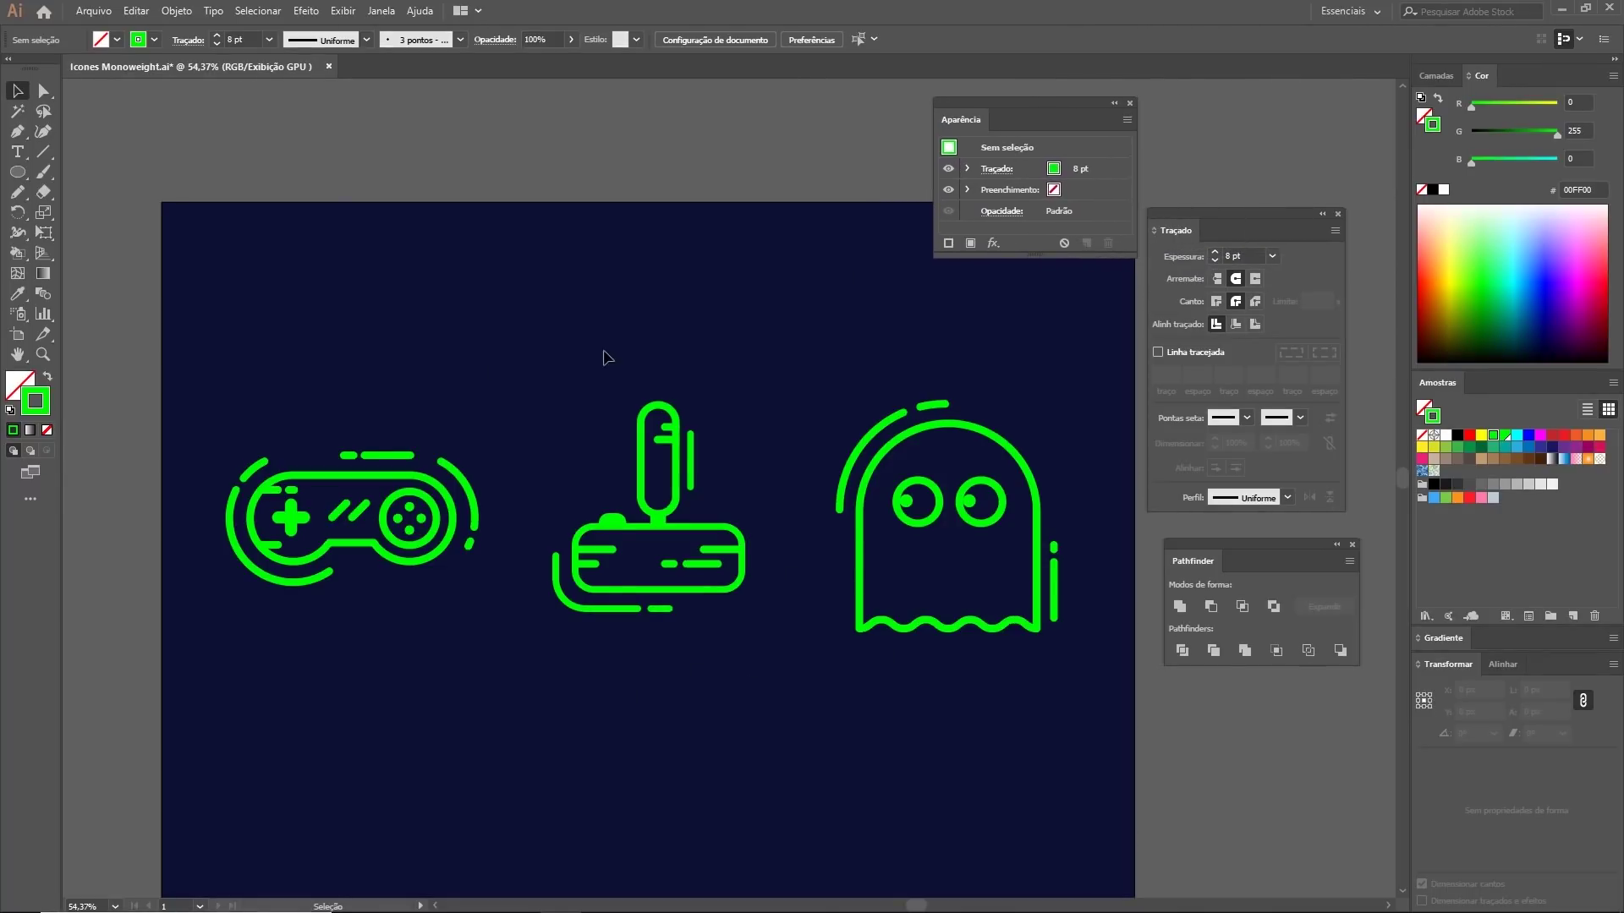
pyautogui.moveTo(156, 326); pyautogui.dragTo(1076, 709)
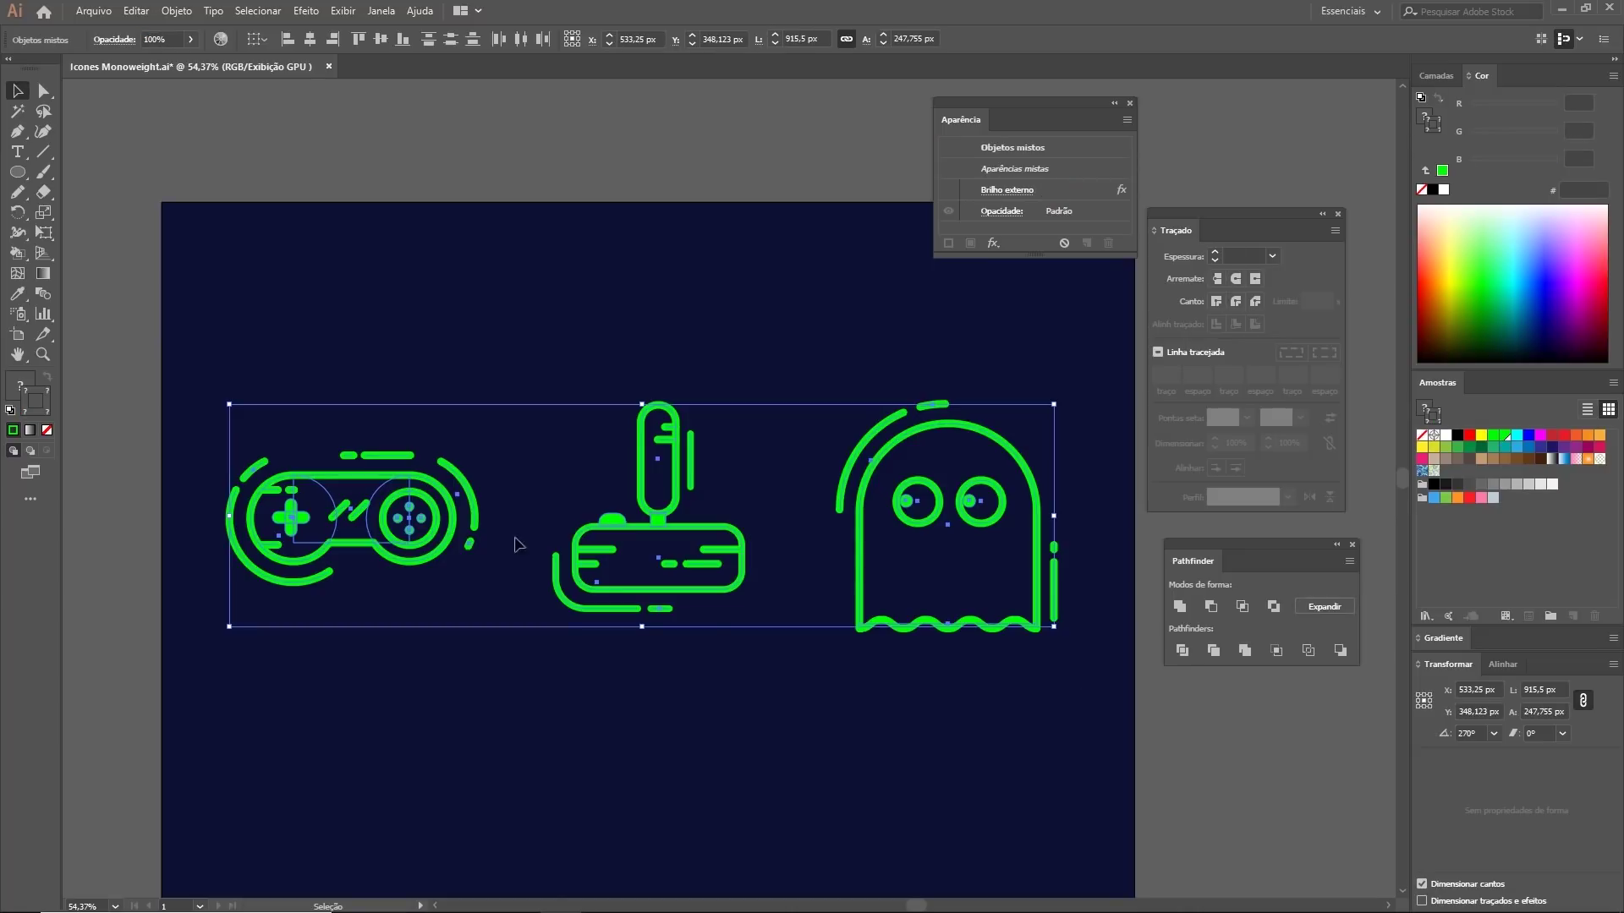
pyautogui.click(948, 191)
pyautogui.click(830, 207)
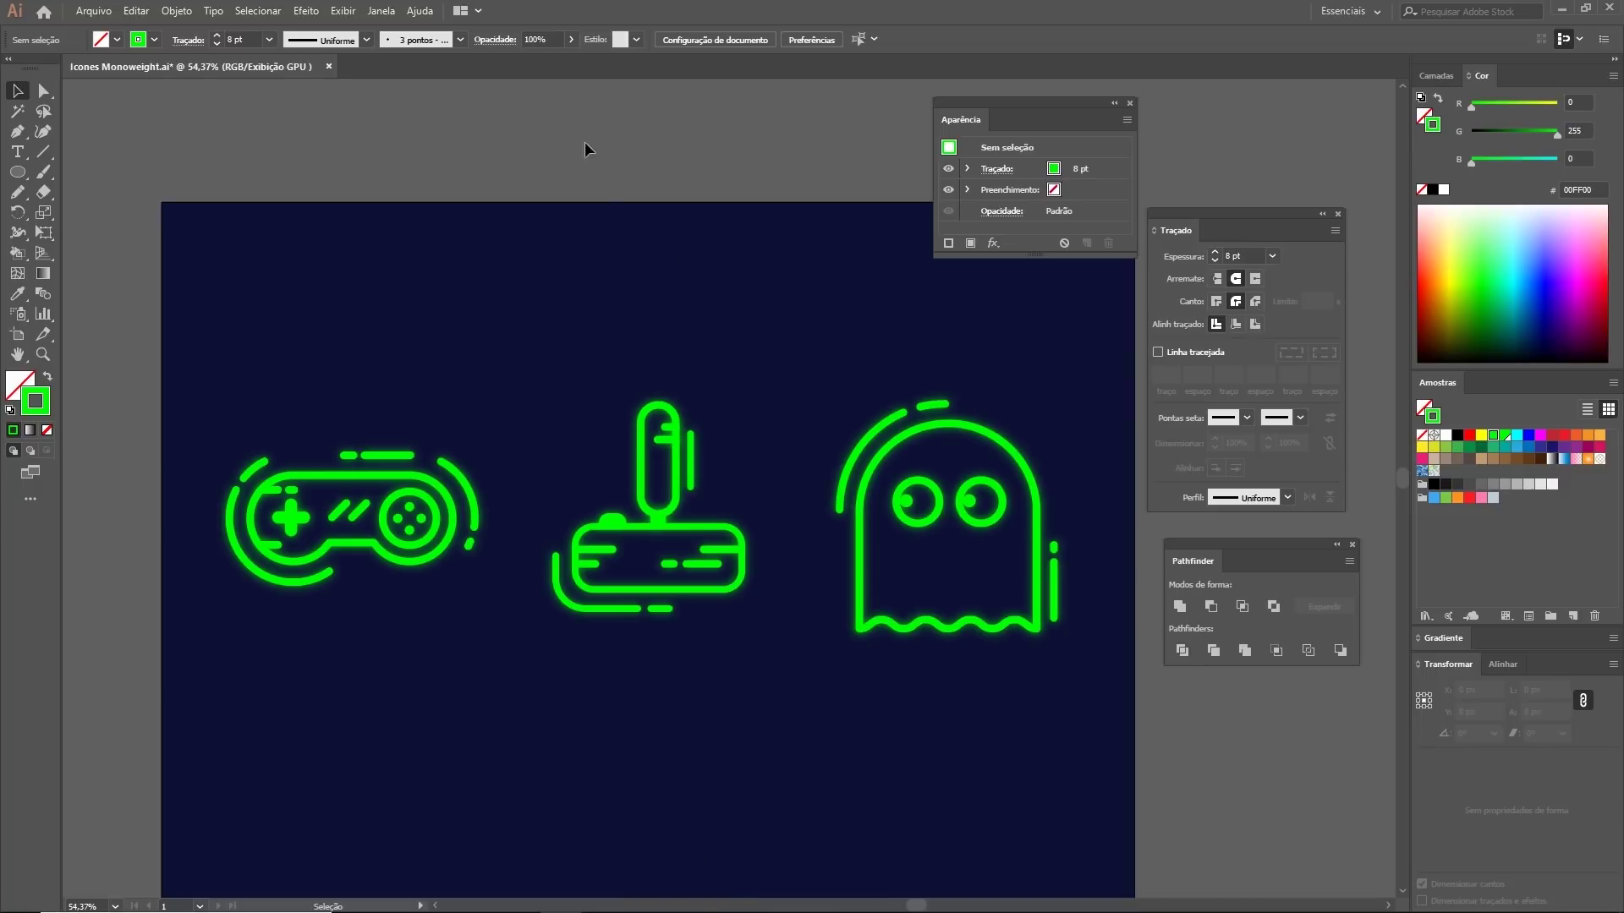
# Step: Paste a short test line and give it a Stylize > Outer Glow in pure green 00FF00
pyautogui.click(367, 480)
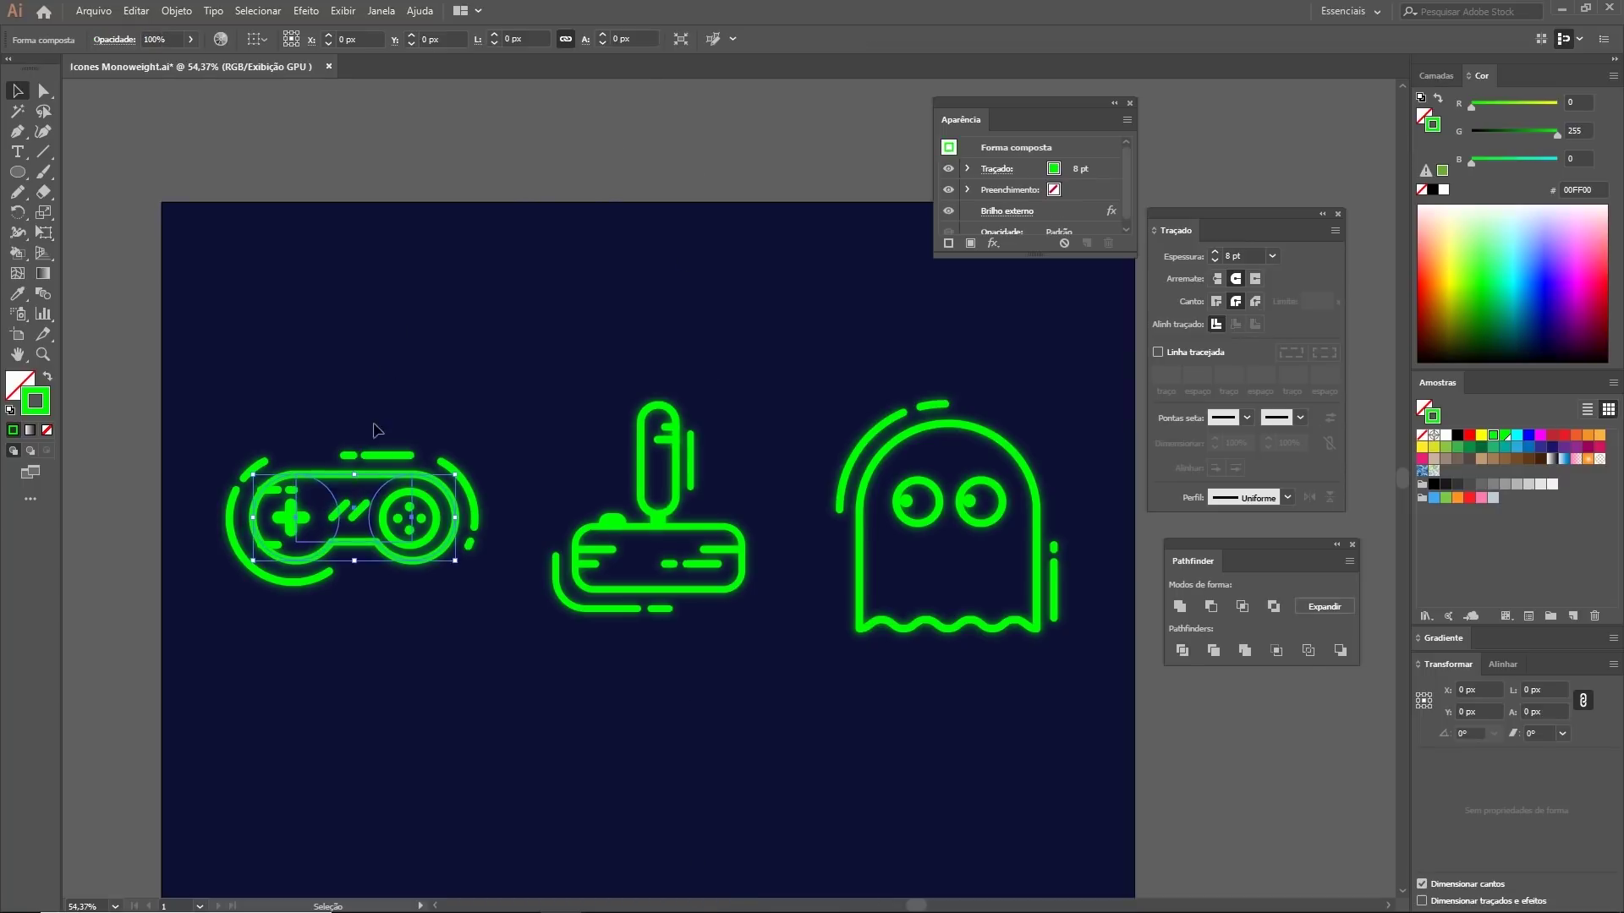
pyautogui.hotkey('ctrl', 'v')
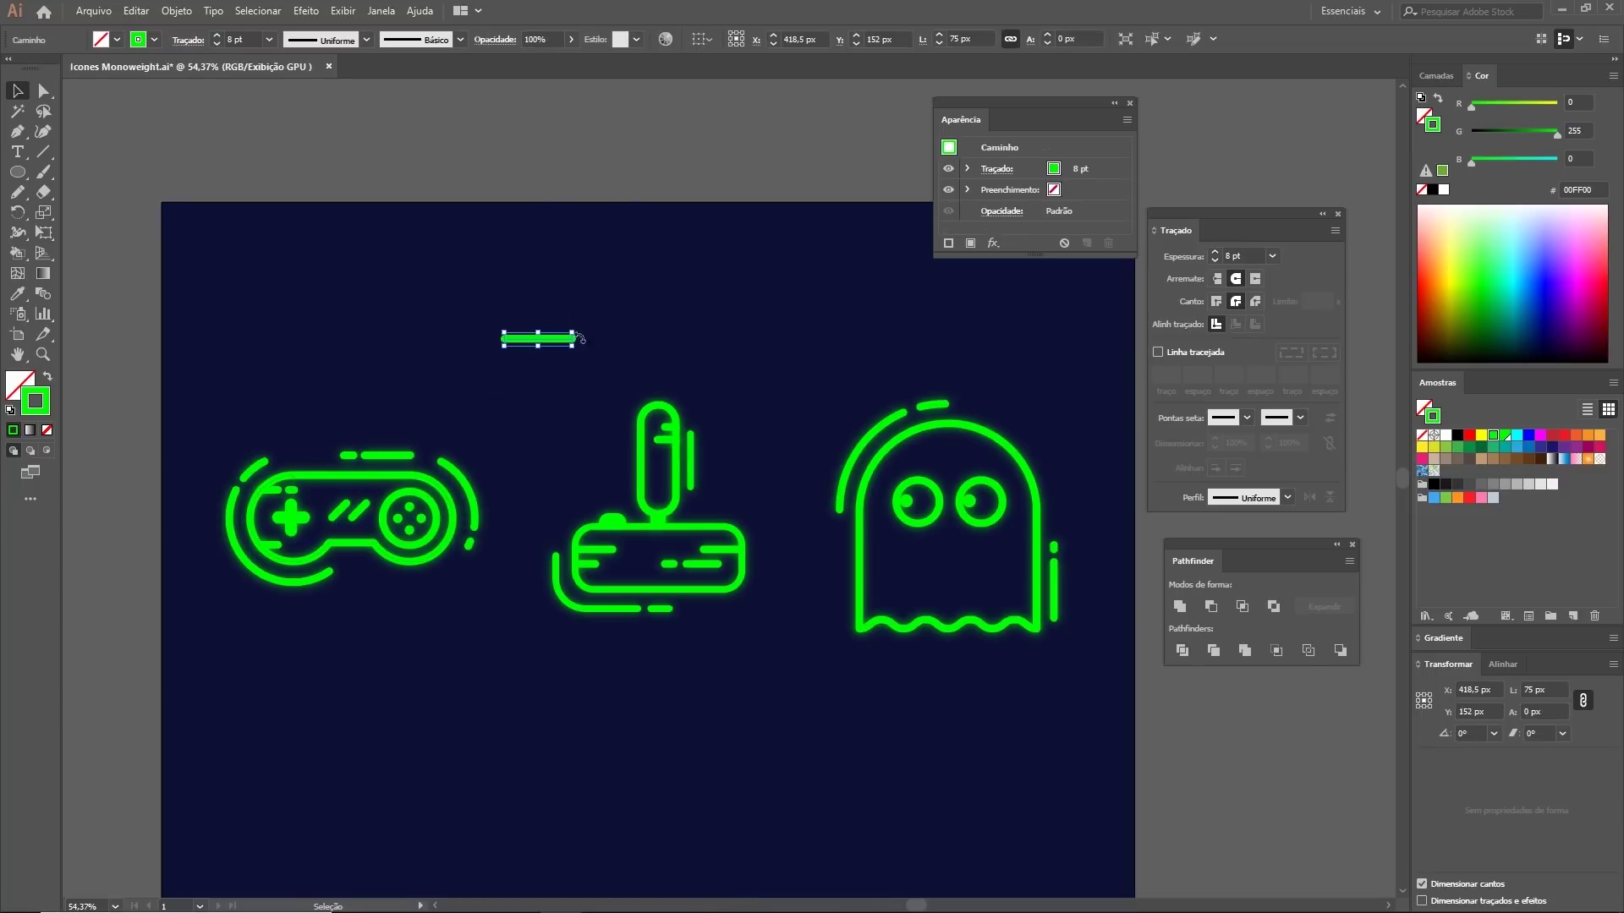
pyautogui.click(307, 11)
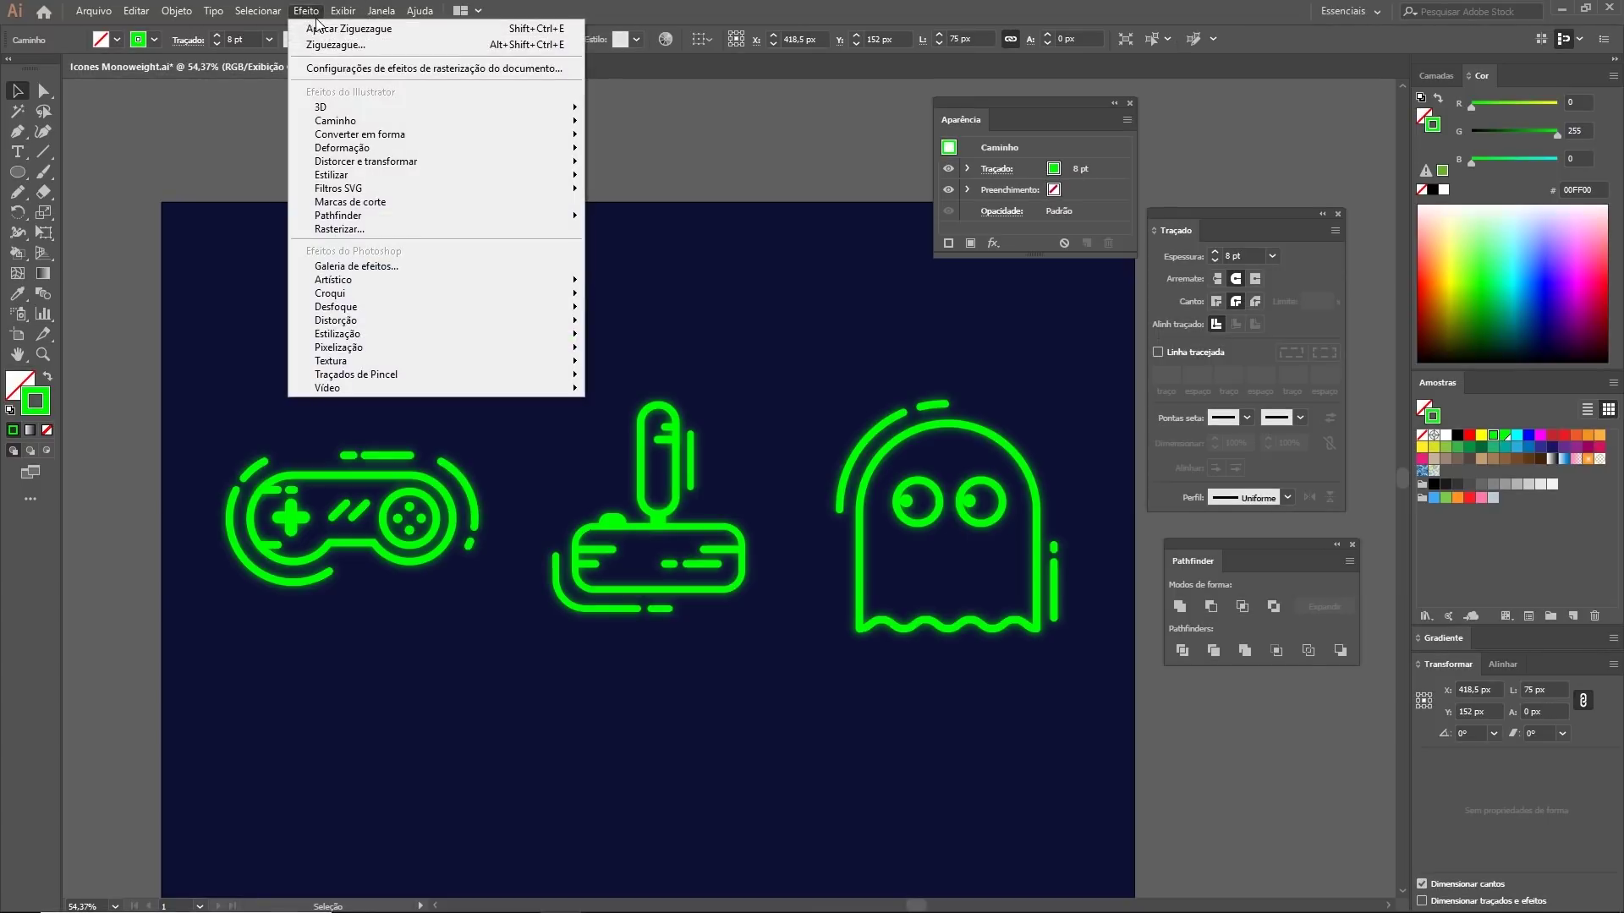
pyautogui.moveTo(333, 175)
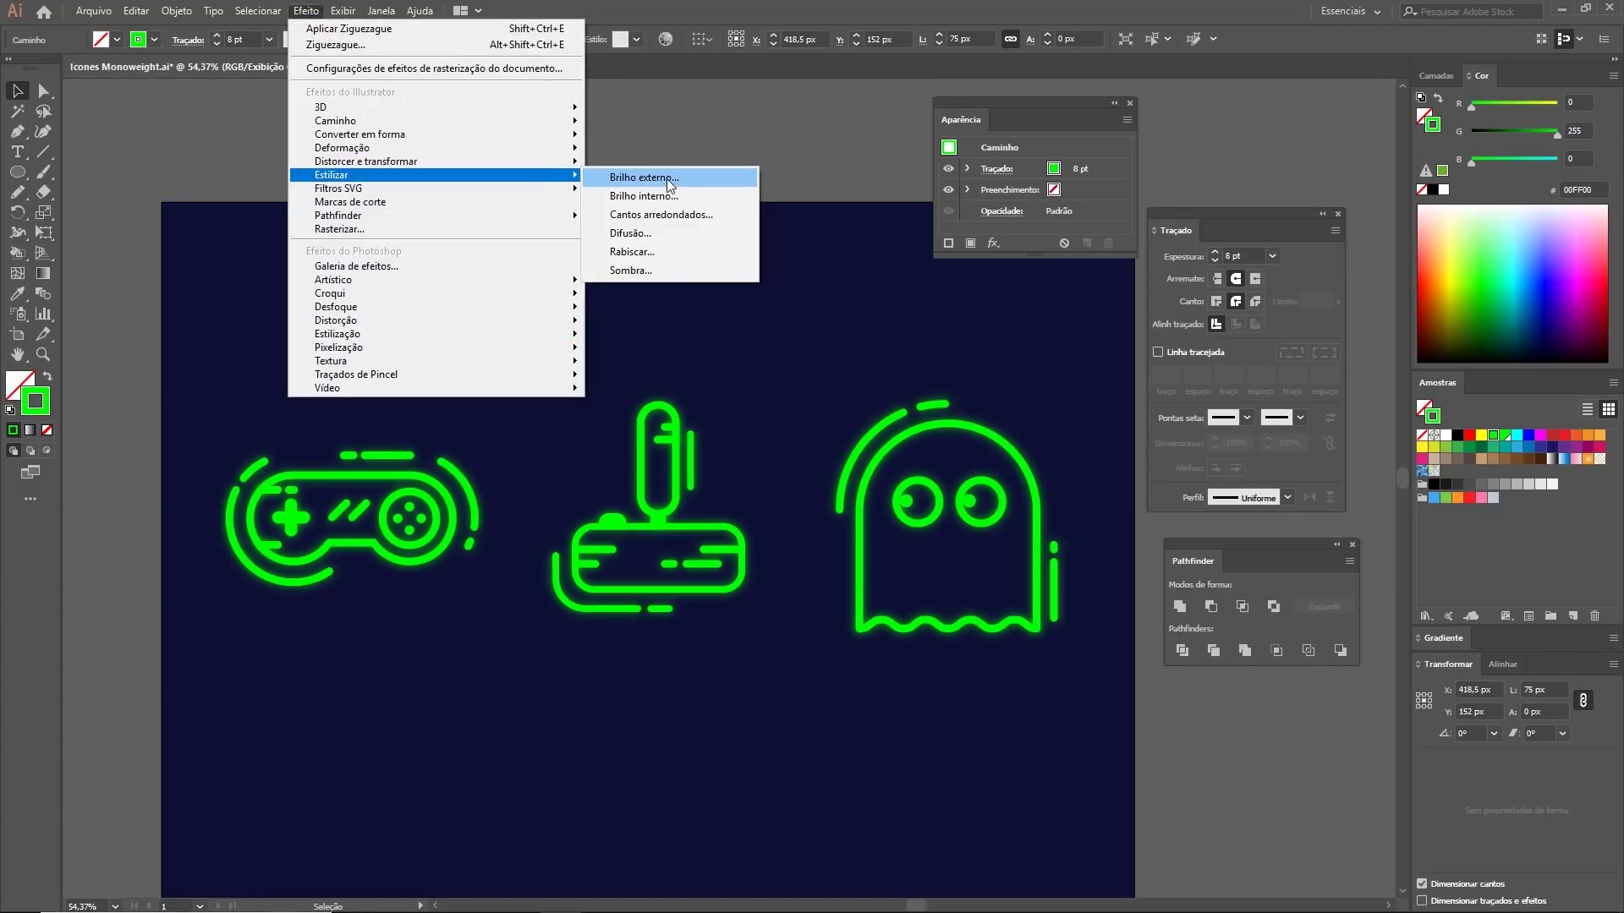
pyautogui.click(671, 179)
pyautogui.click(1022, 370)
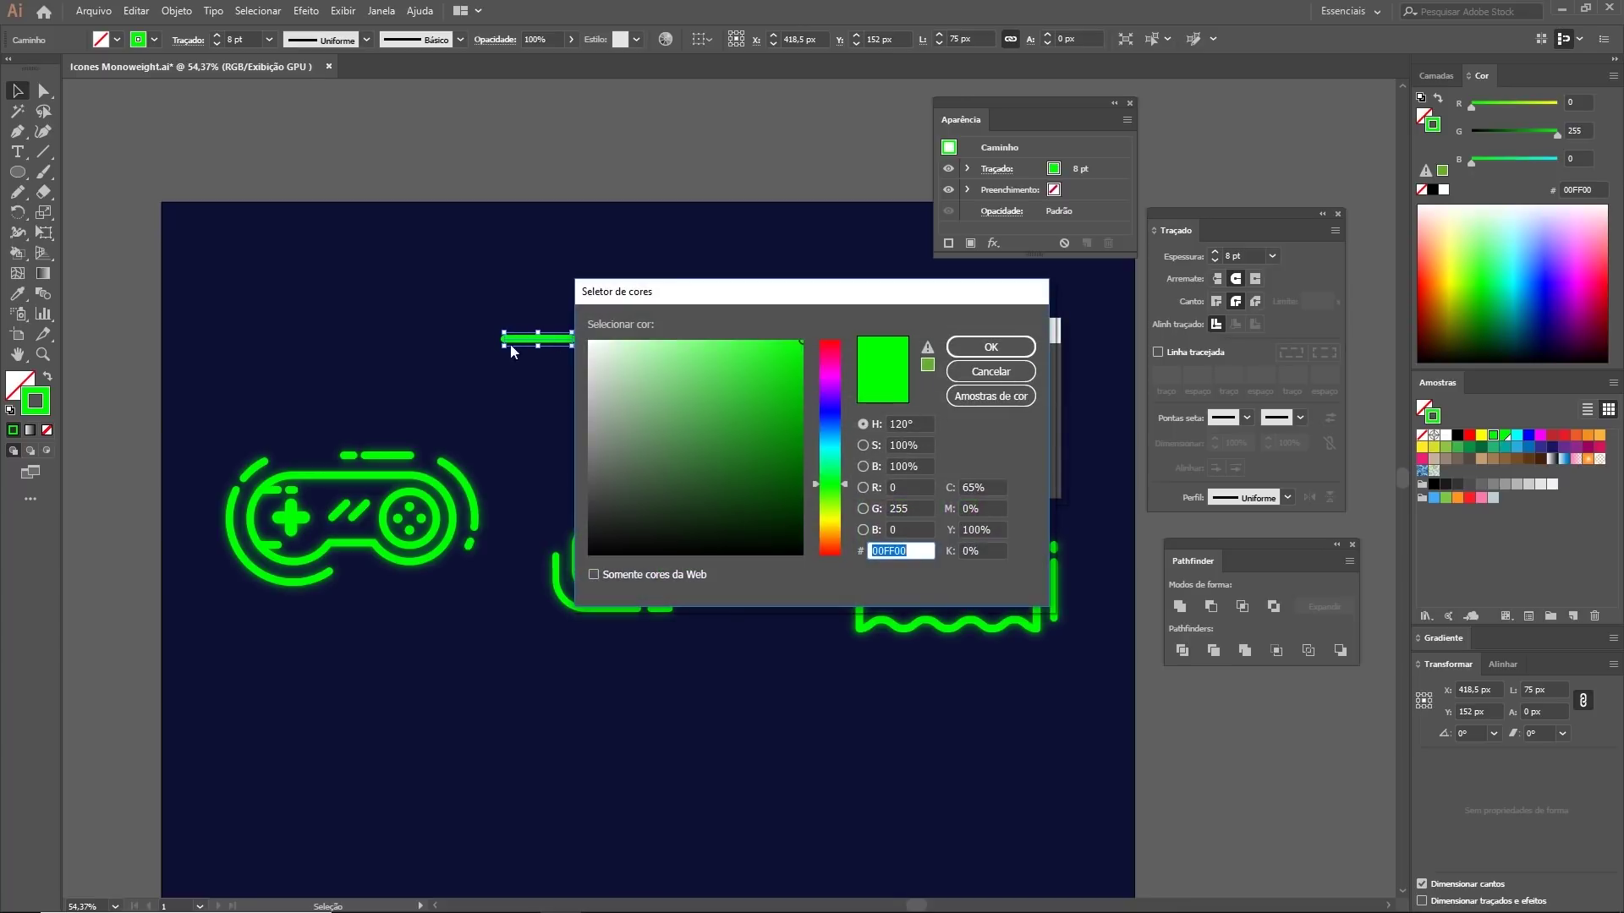
pyautogui.click(990, 346)
pyautogui.click(924, 463)
pyautogui.click(681, 328)
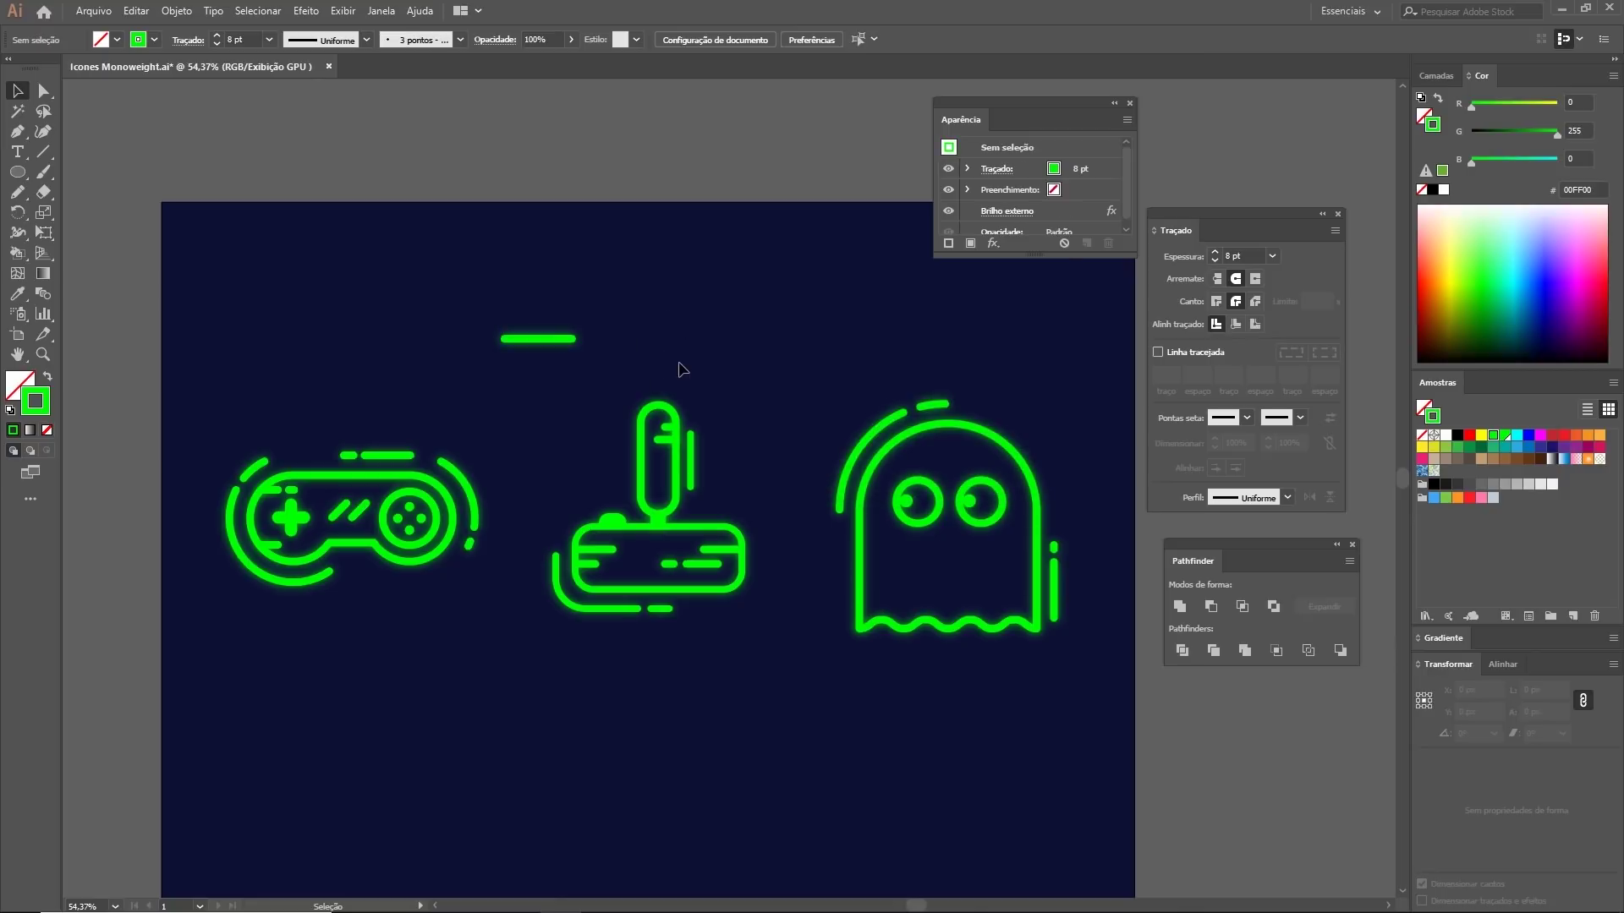
pyautogui.moveTo(555, 312); pyautogui.dragTo(591, 398)
# Step: Delete the selected short test line, leaving only the three glowing icons
pyautogui.press('Delete')
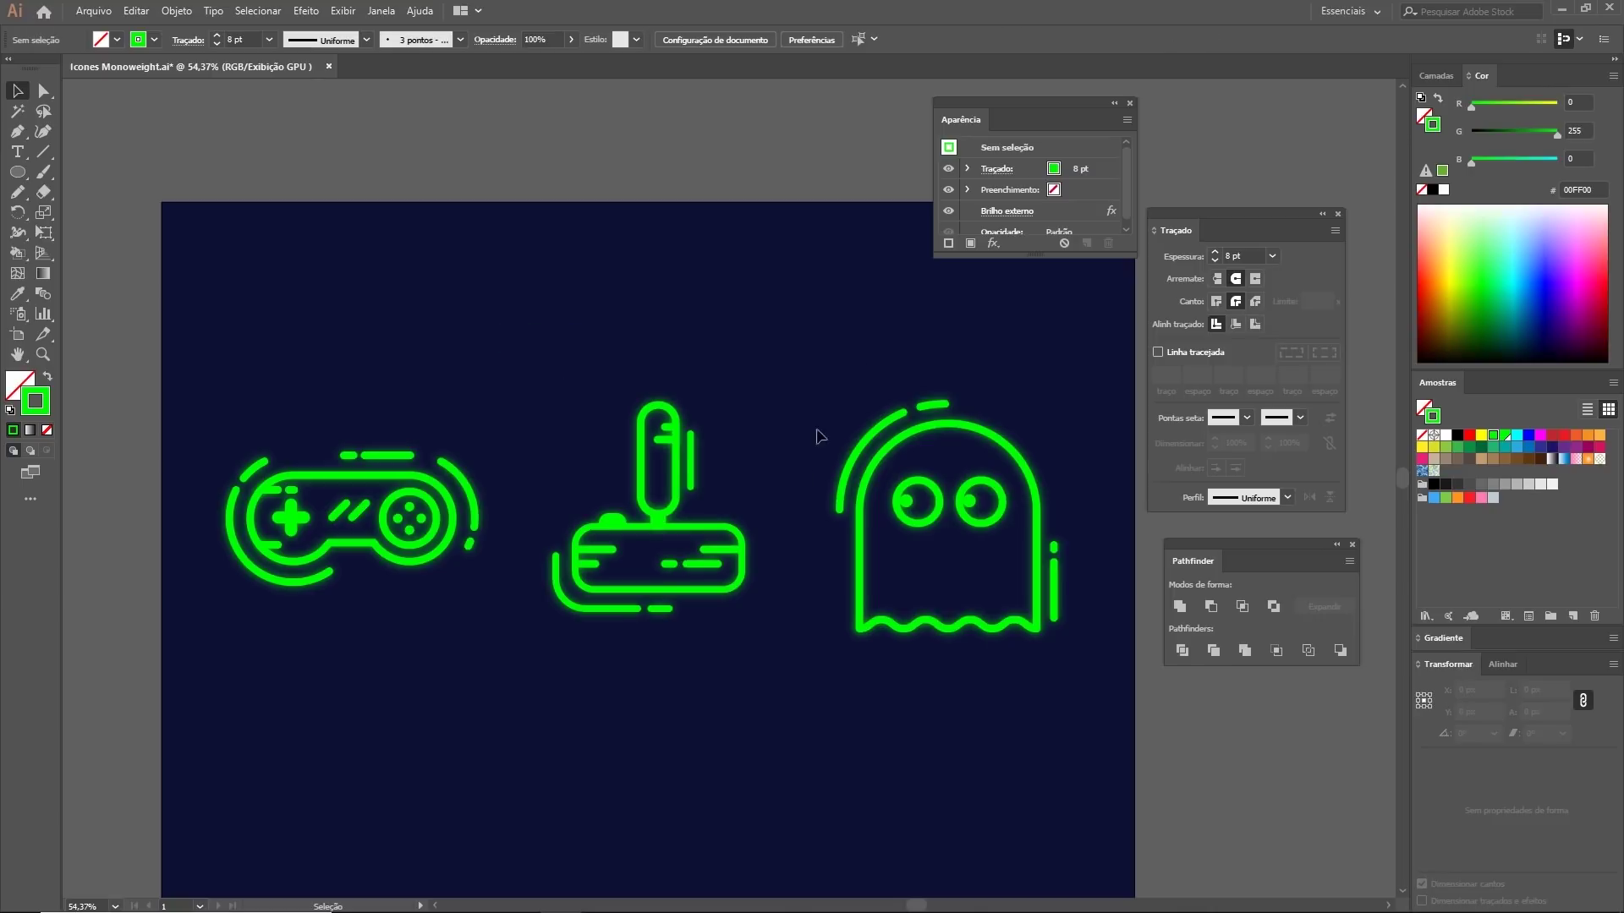